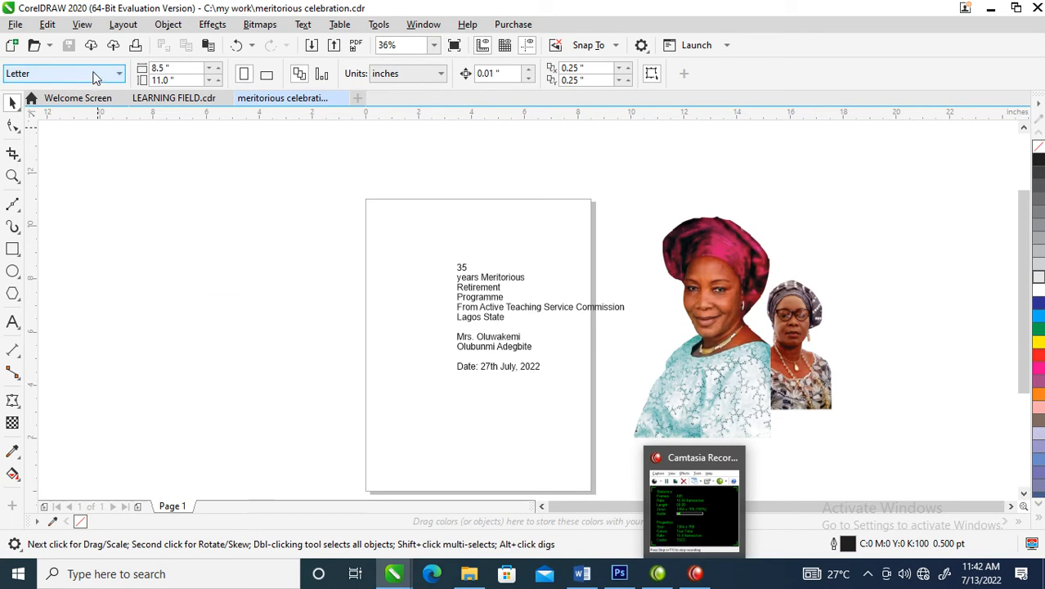
Step: Set the page size to A5 and add a rectangle matching the page
click(93, 73)
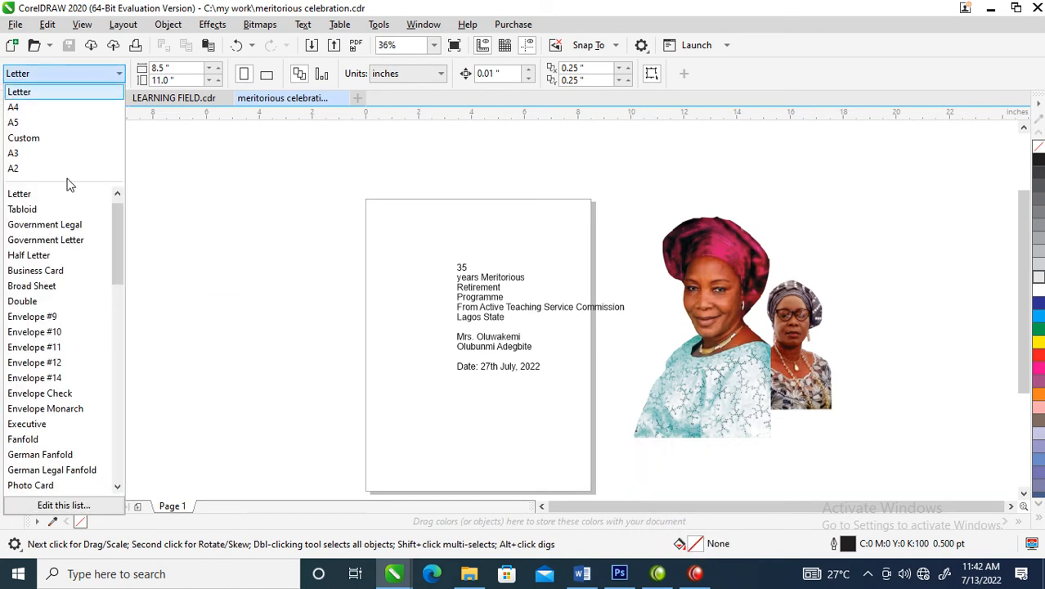
click(18, 122)
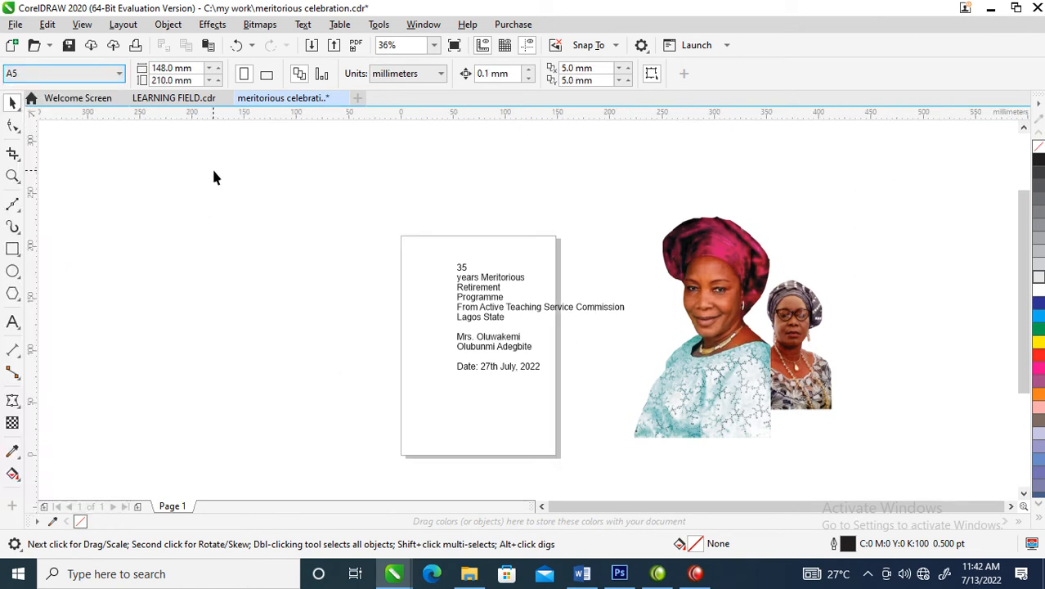
double_click(12, 249)
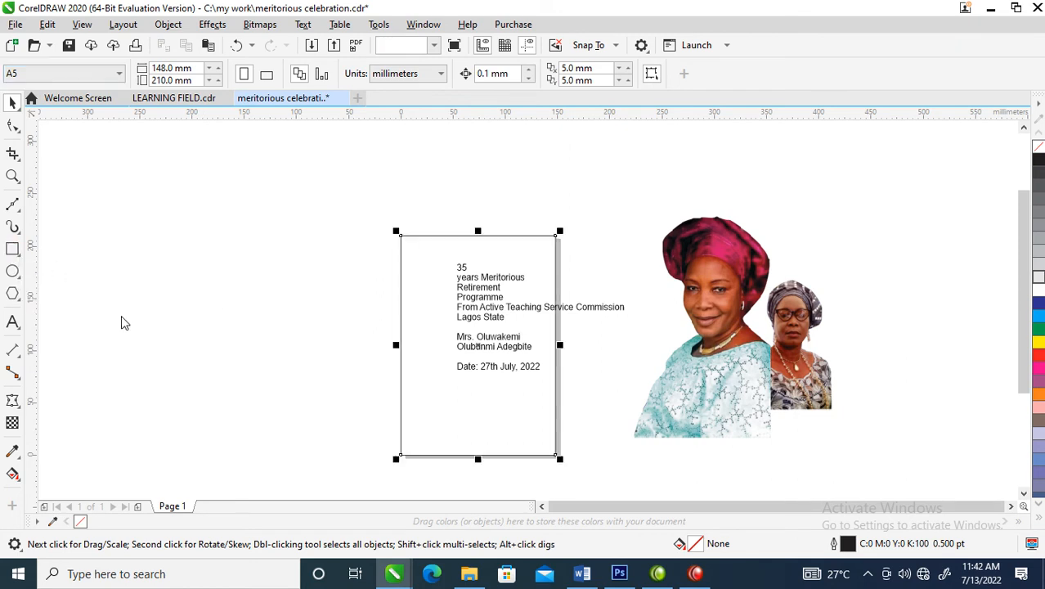
Step: Move the larger portrait photo lower so it sits beside and below the top of the smaller portrait
key(F2)
drag(303, 197, 867, 491)
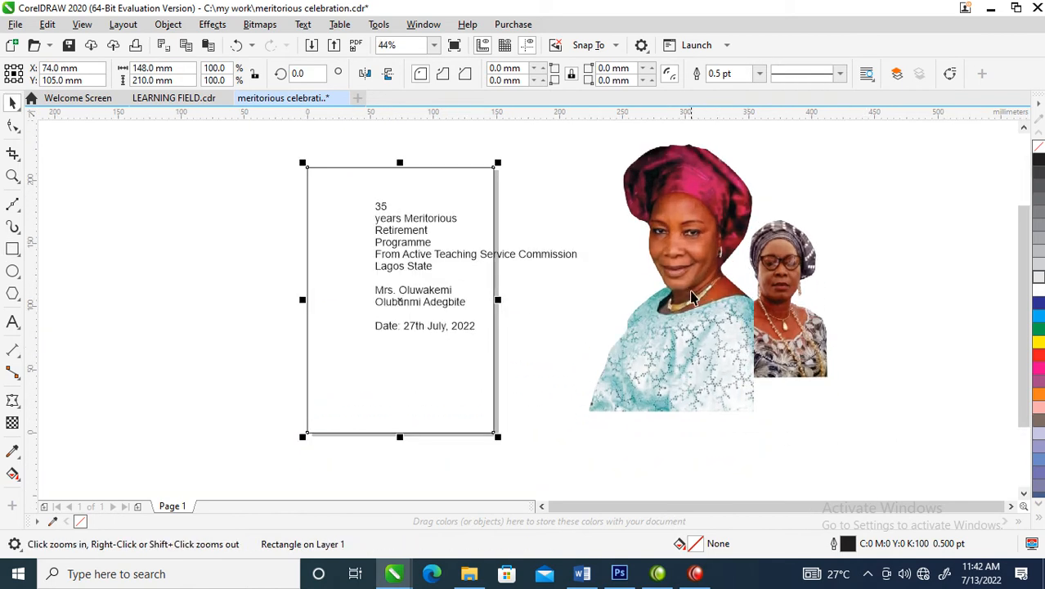
key(space)
drag(691, 296, 674, 373)
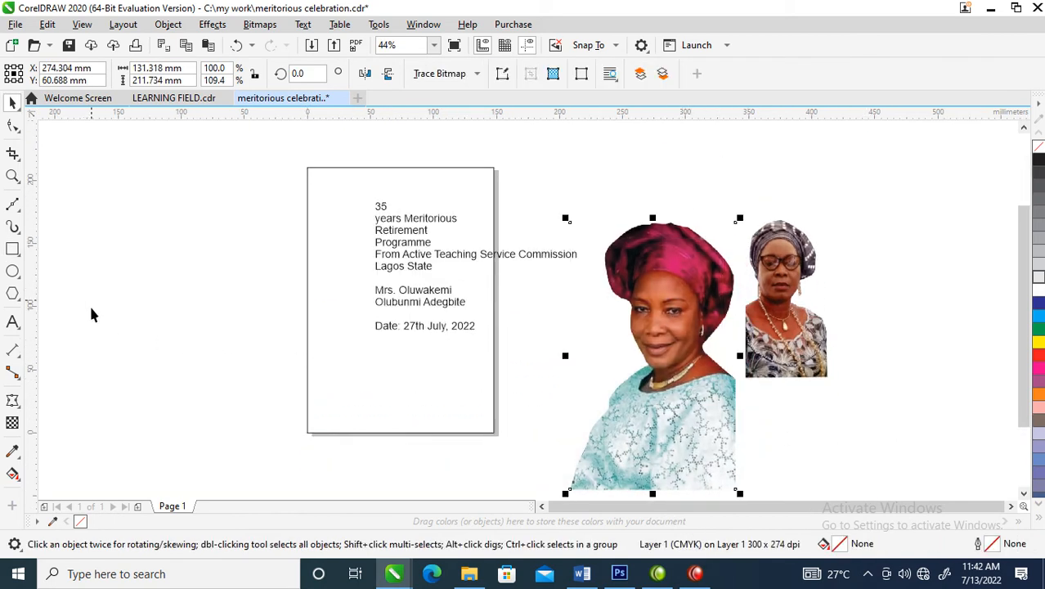
Step: Draw a polygon with 6 sides, about 104 by 120 mm, in the empty area beside the page
click(13, 294)
drag(233, 357, 115, 176)
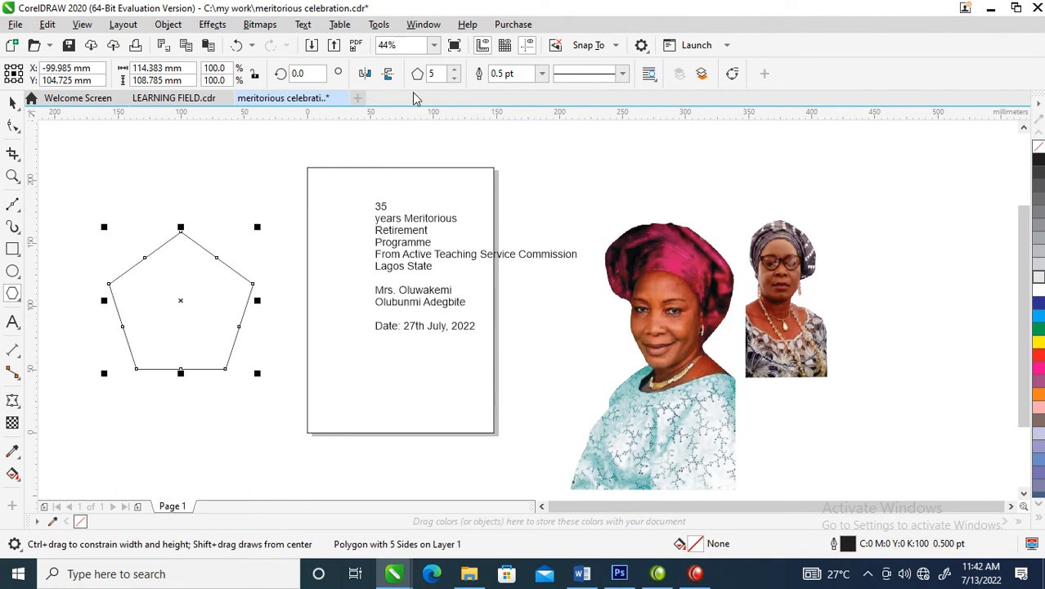
click(388, 75)
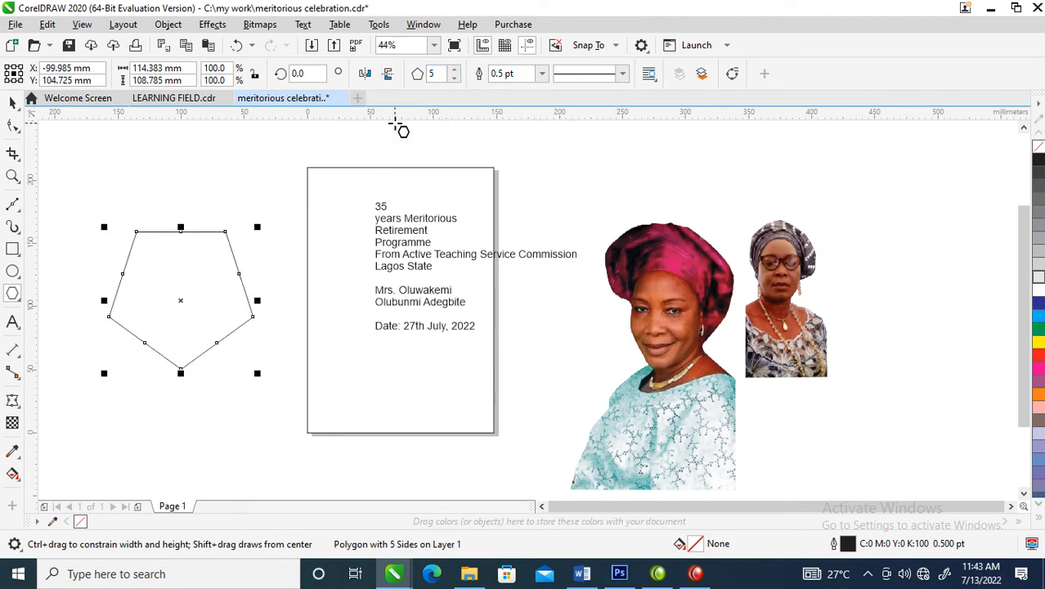
text(6)
key(Return)
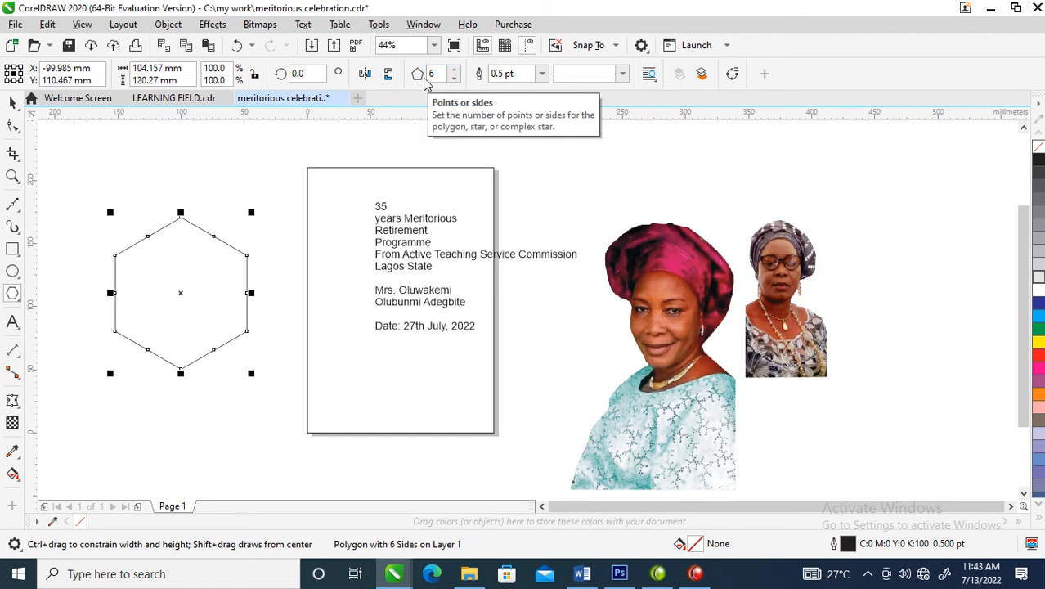
key(space)
drag(214, 278, 242, 309)
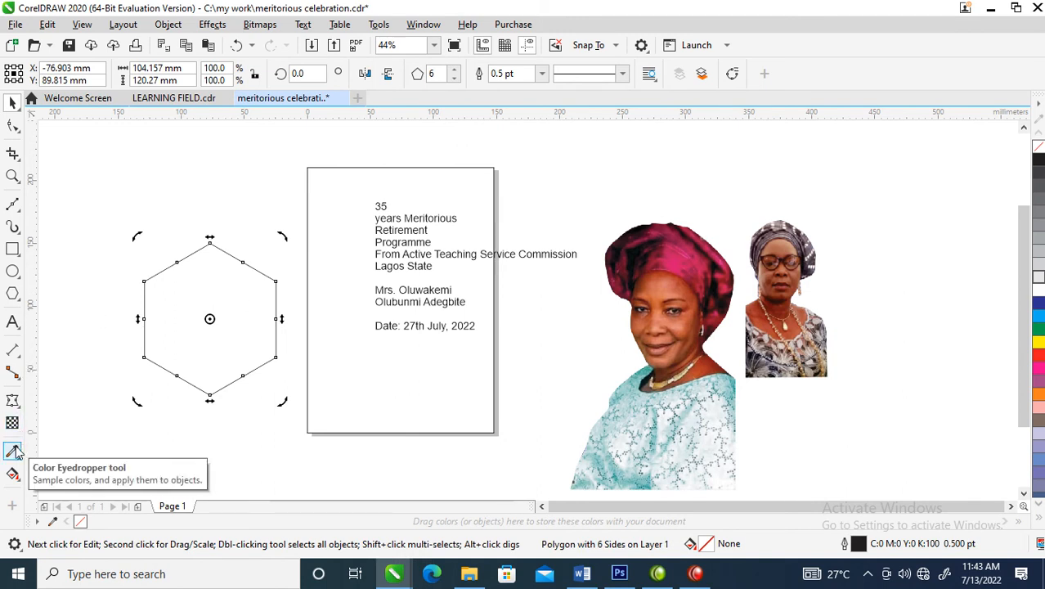
Step: Fill the hexagon with a crimson pink sampled from the headwrap in the larger portrait
click(14, 453)
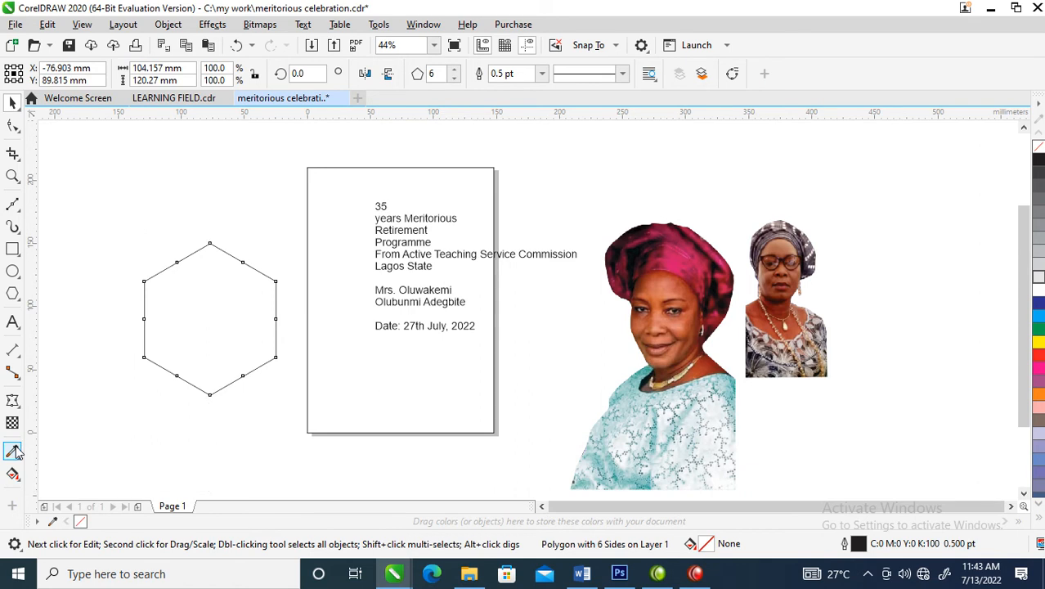
click(13, 449)
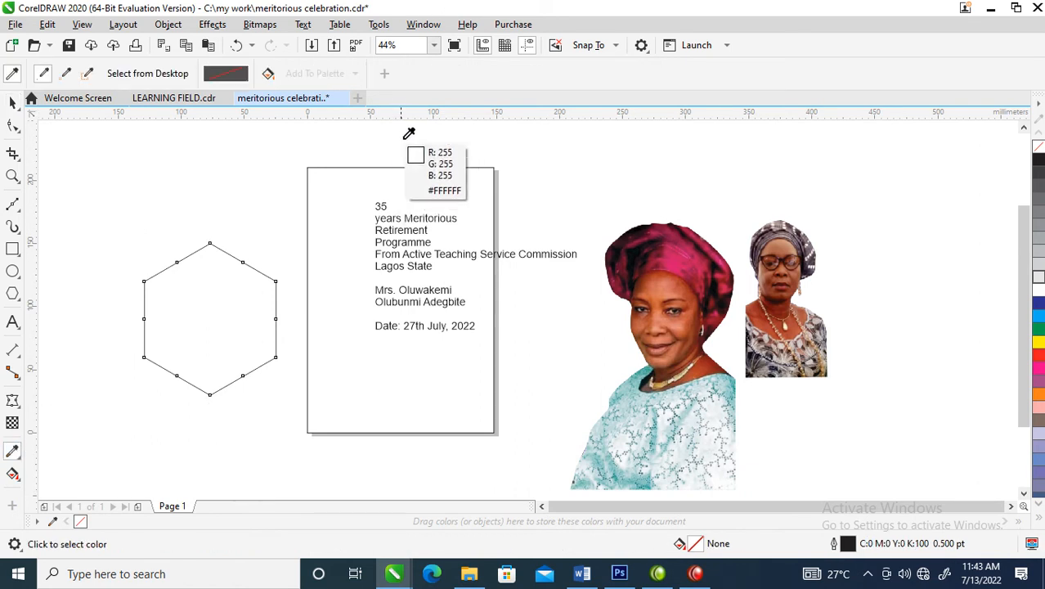
click(676, 245)
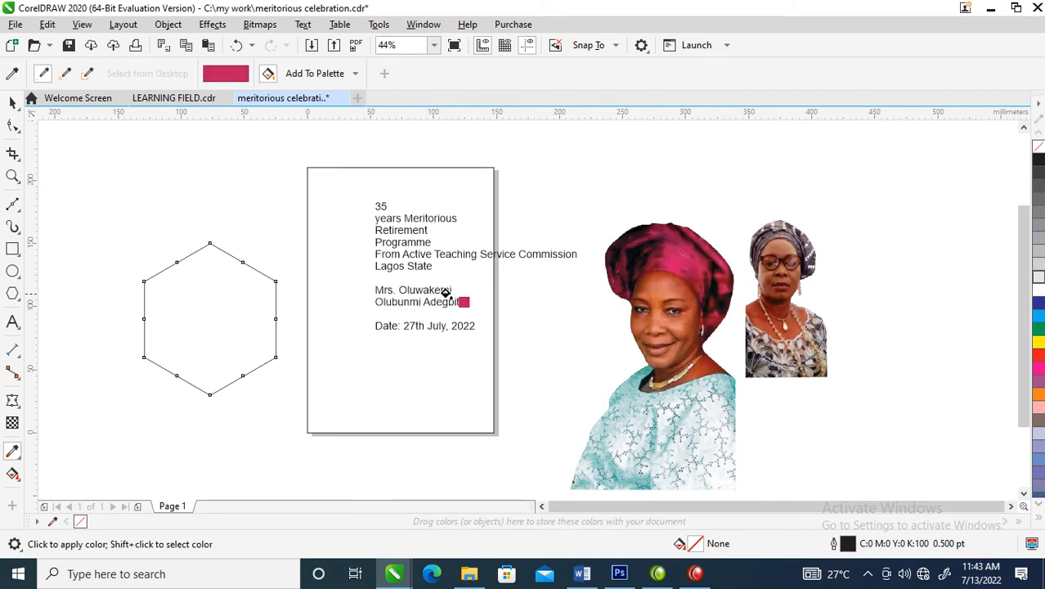
click(202, 308)
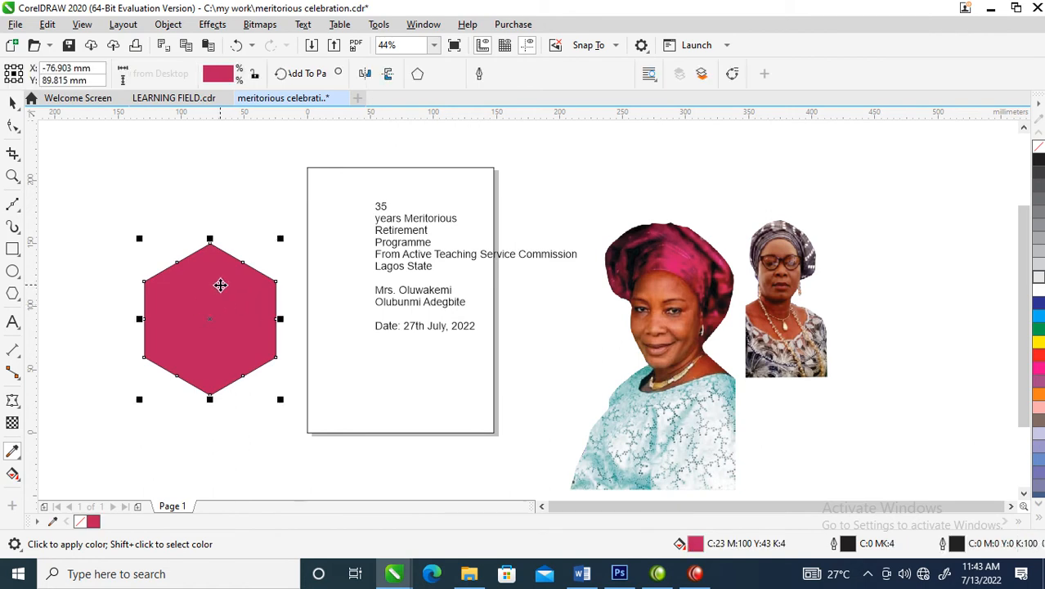
key(space)
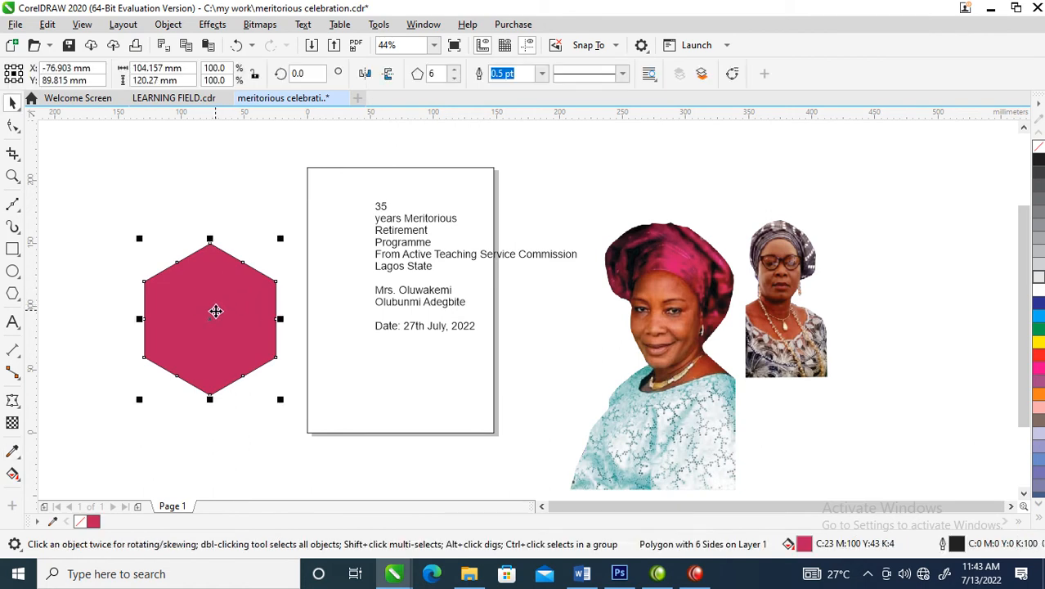
click(136, 376)
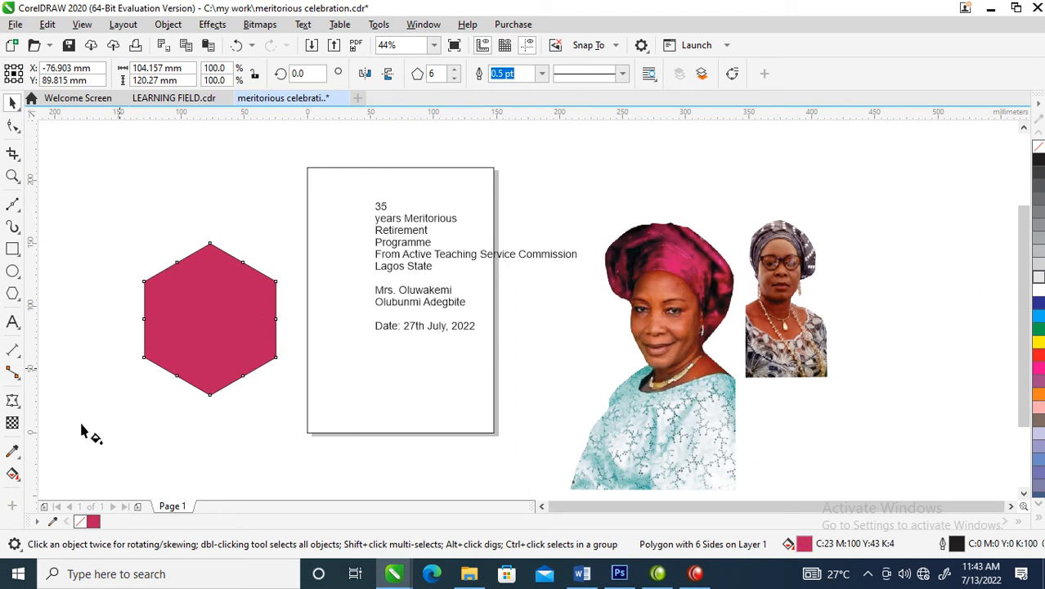
Step: Apply a fountain fill running down the hexagon from the crimson pink to a dark maroon sampled from the larger portrait's headwrap
click(13, 472)
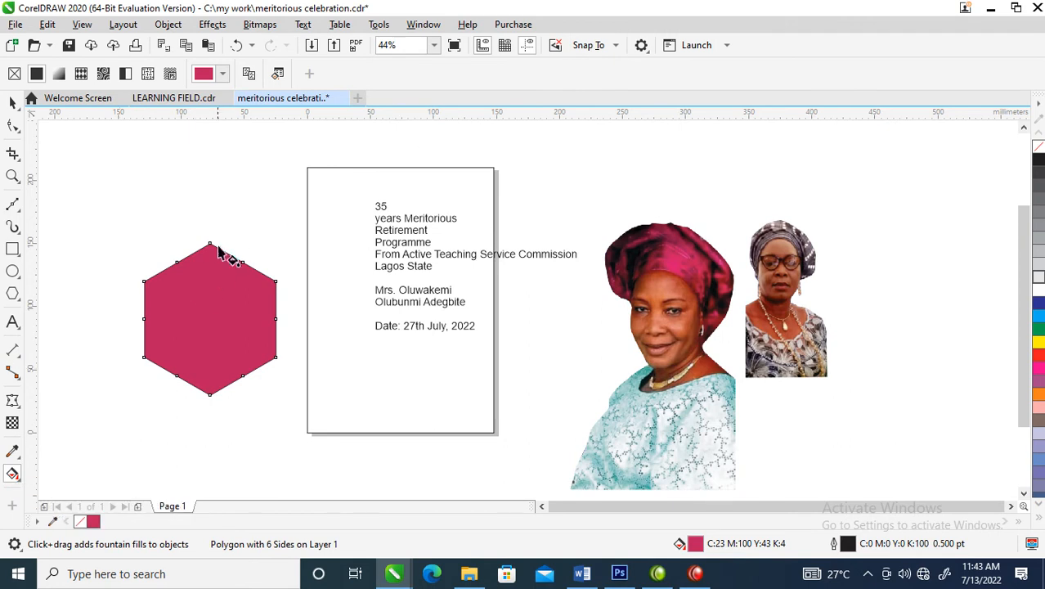
drag(217, 247, 201, 342)
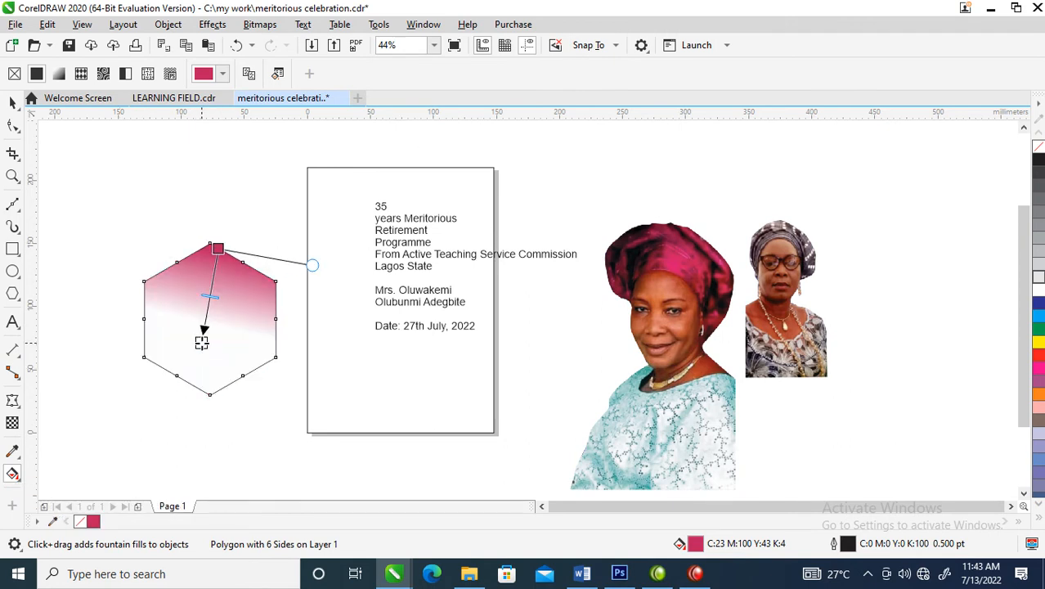
click(202, 342)
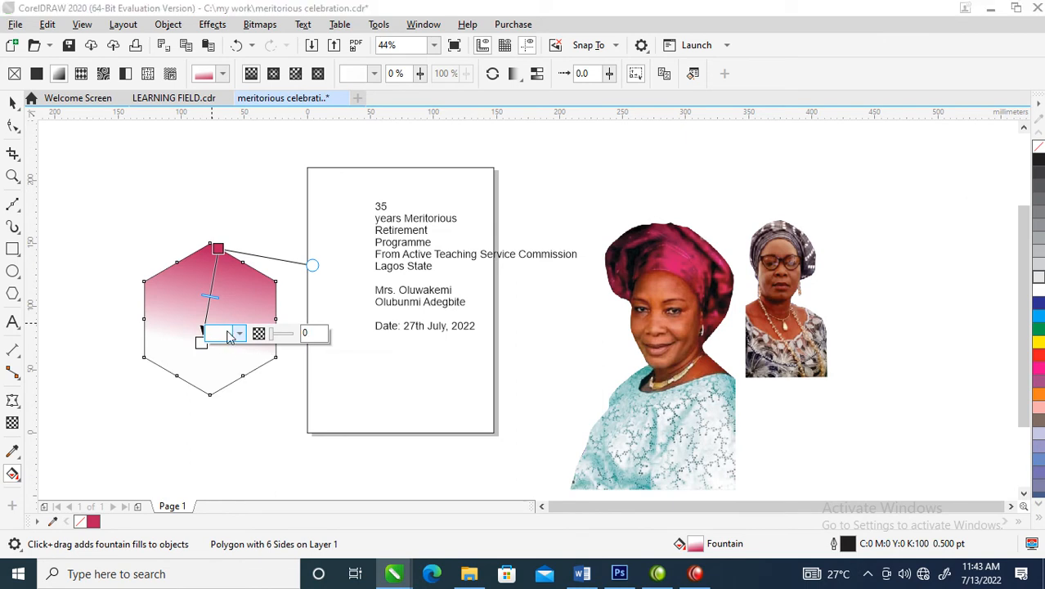
click(232, 333)
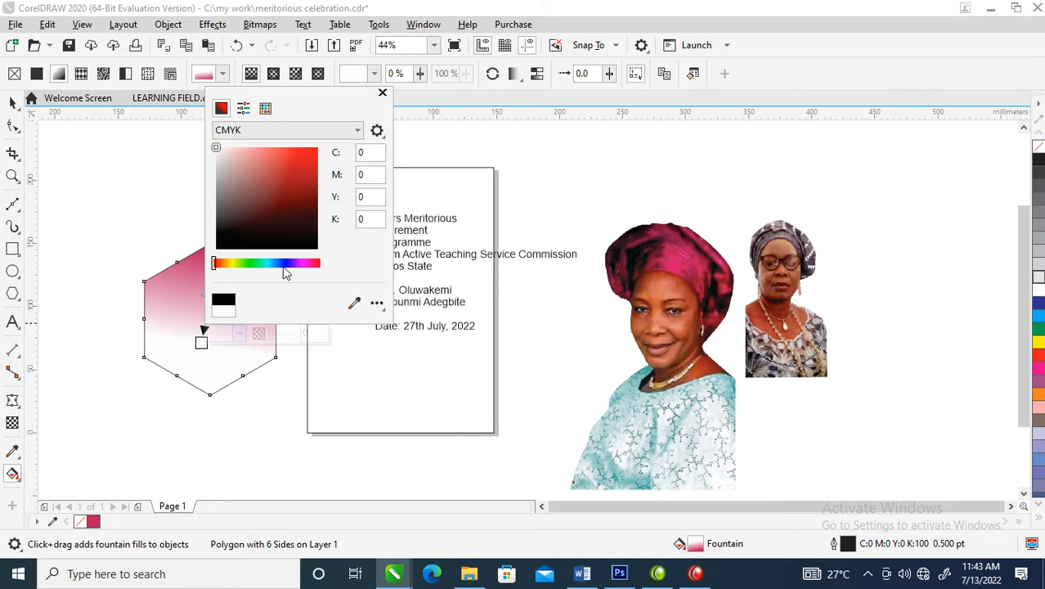
click(354, 306)
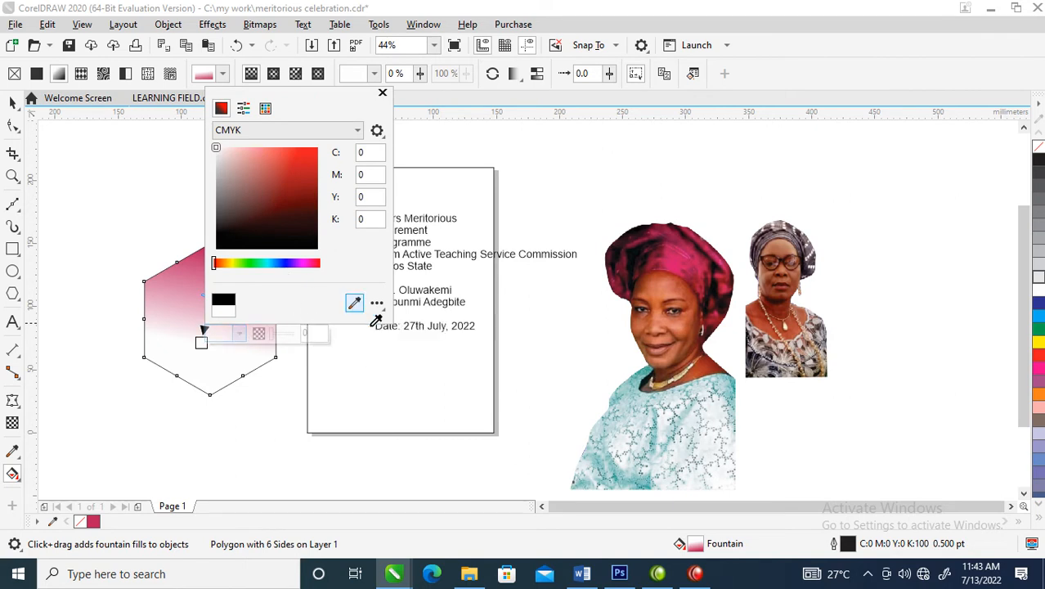
click(660, 254)
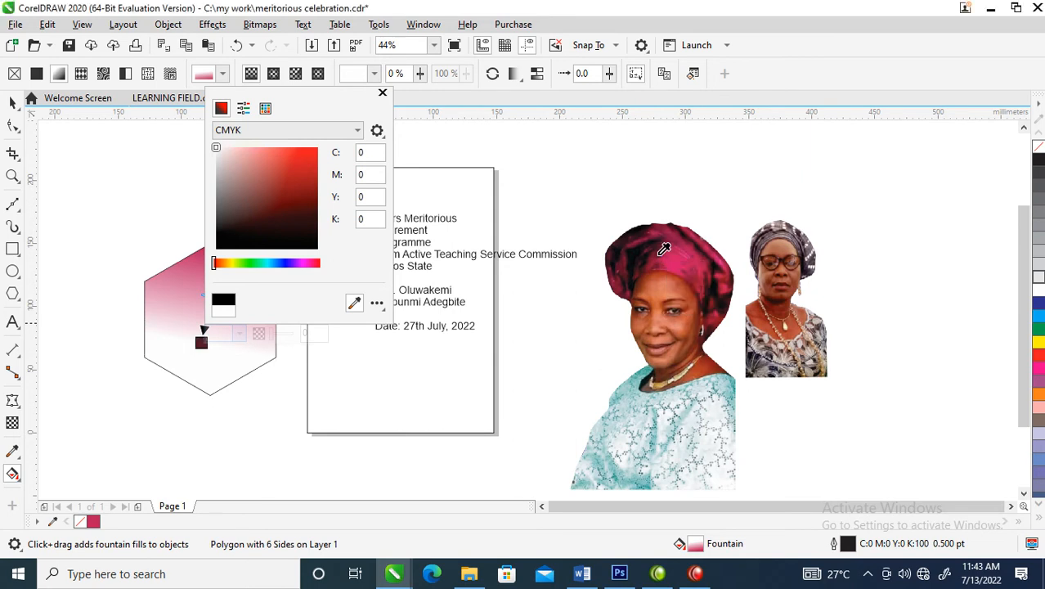
click(384, 94)
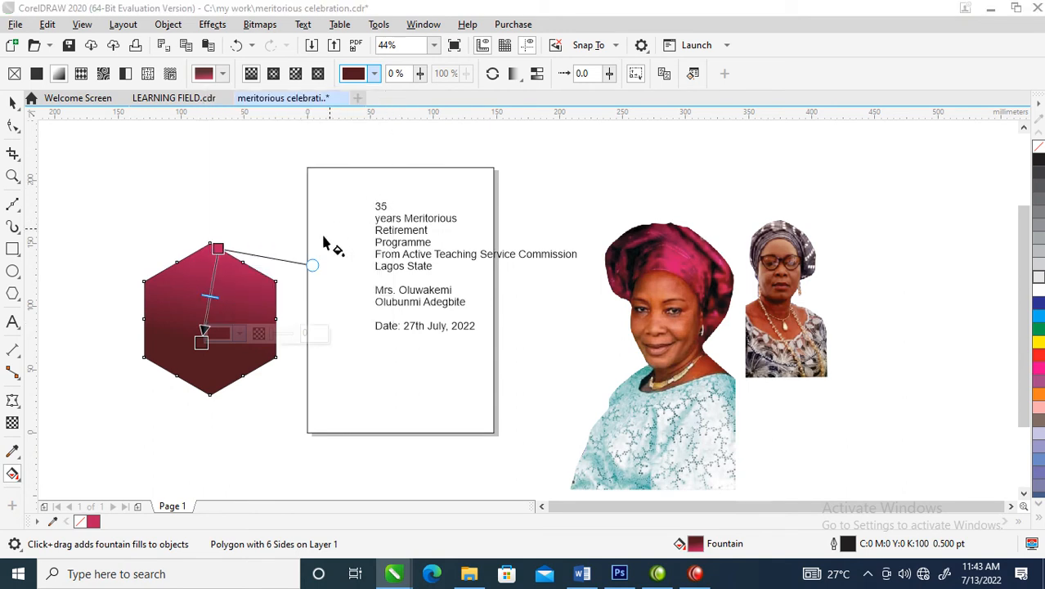
click(217, 248)
drag(217, 248, 225, 254)
key(space)
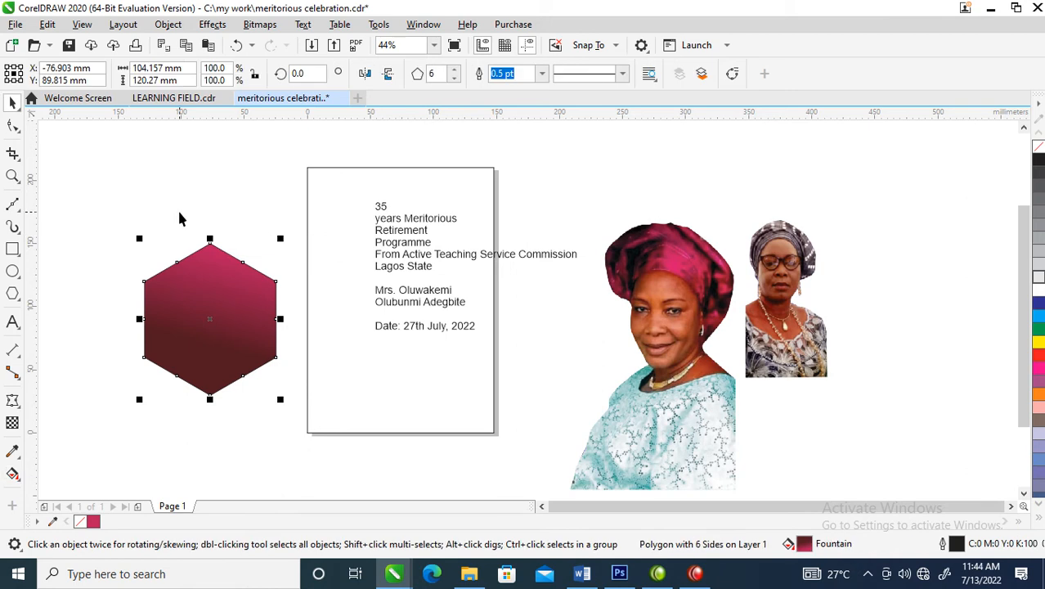
Step: Duplicate the gradient hexagon sideways towards the page so the copy overlaps the original
drag(204, 308, 302, 308)
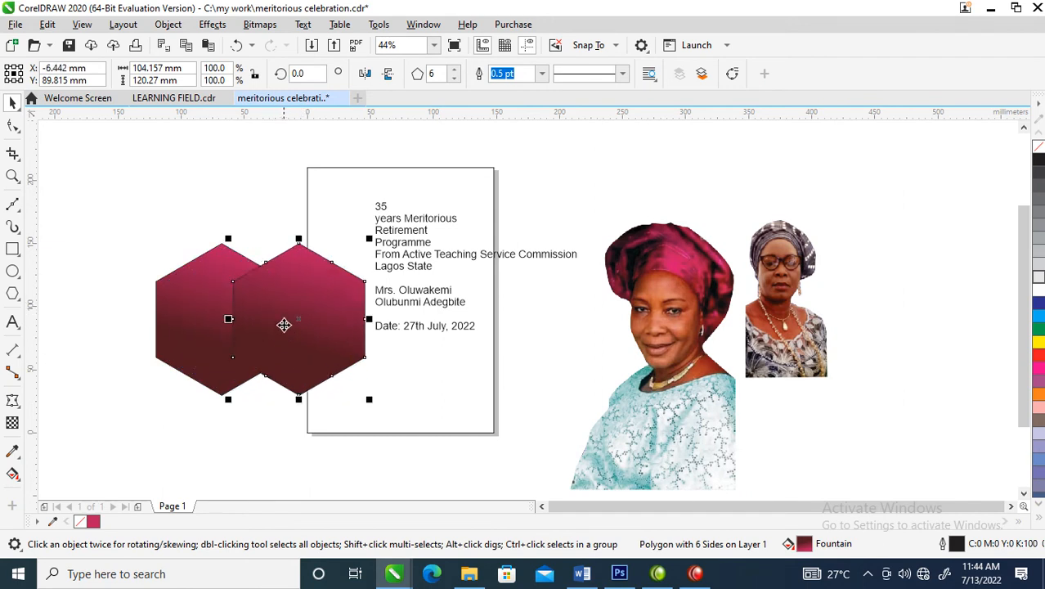
drag(309, 330, 267, 268)
key(ctrl+z)
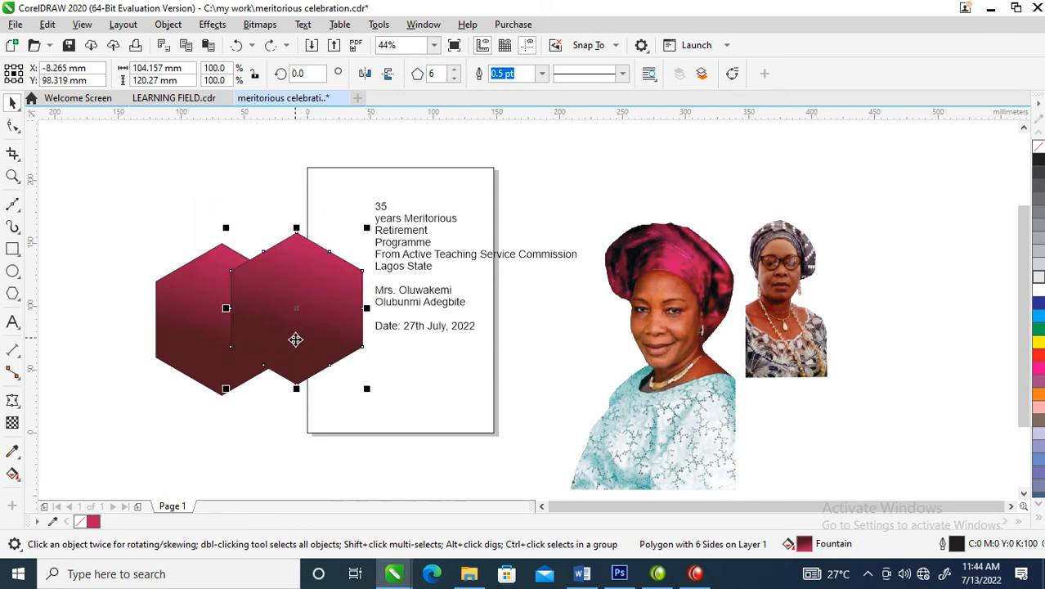
mouse_move(280, 334)
mouse_down()
mouse_move(228, 233)
mouse_move(243, 282)
mouse_move(280, 333)
mouse_up()
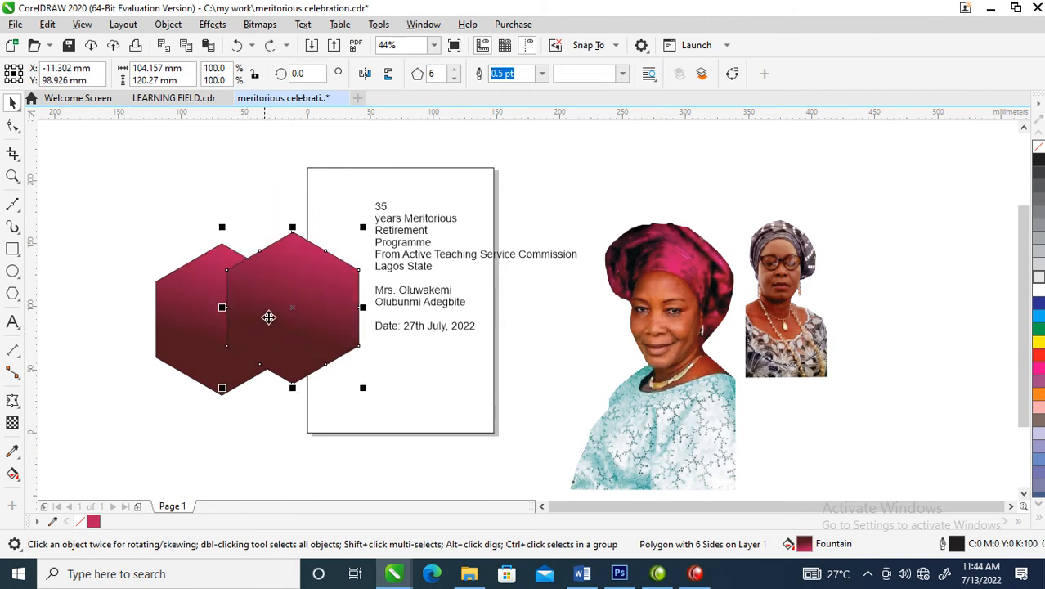
Step: Align the two hexagons' centres on one horizontal line and place a third copy above them, overlapping both
shift+click(182, 339)
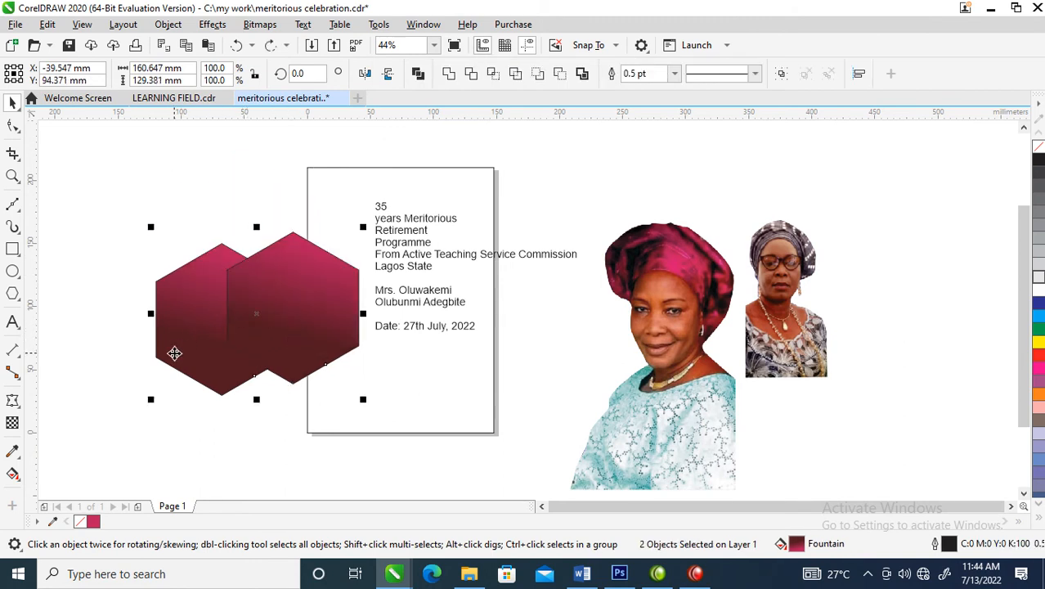
key(e)
click(210, 187)
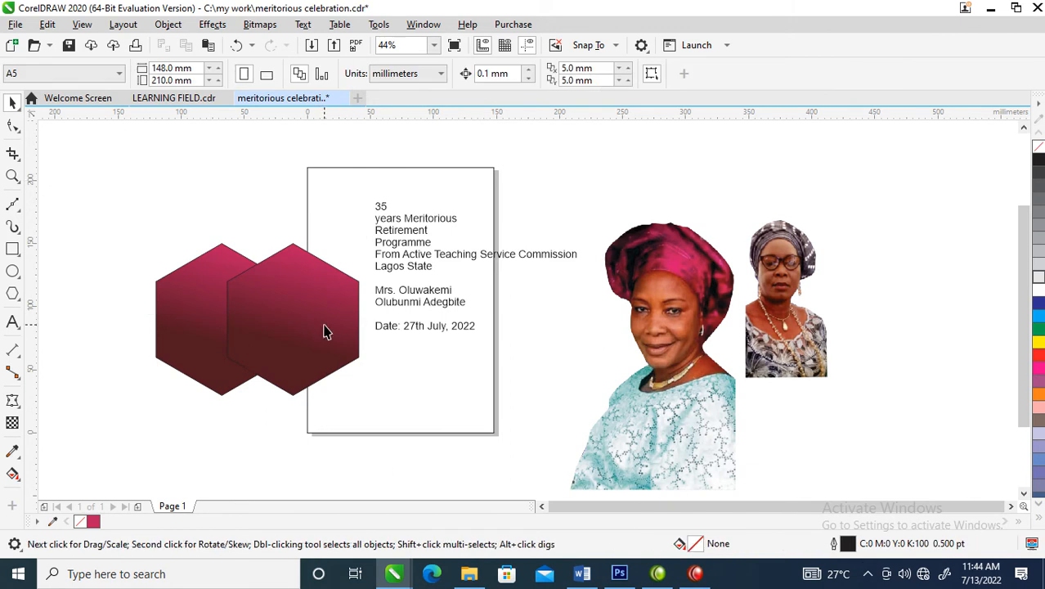
click(332, 366)
drag(331, 366, 286, 263)
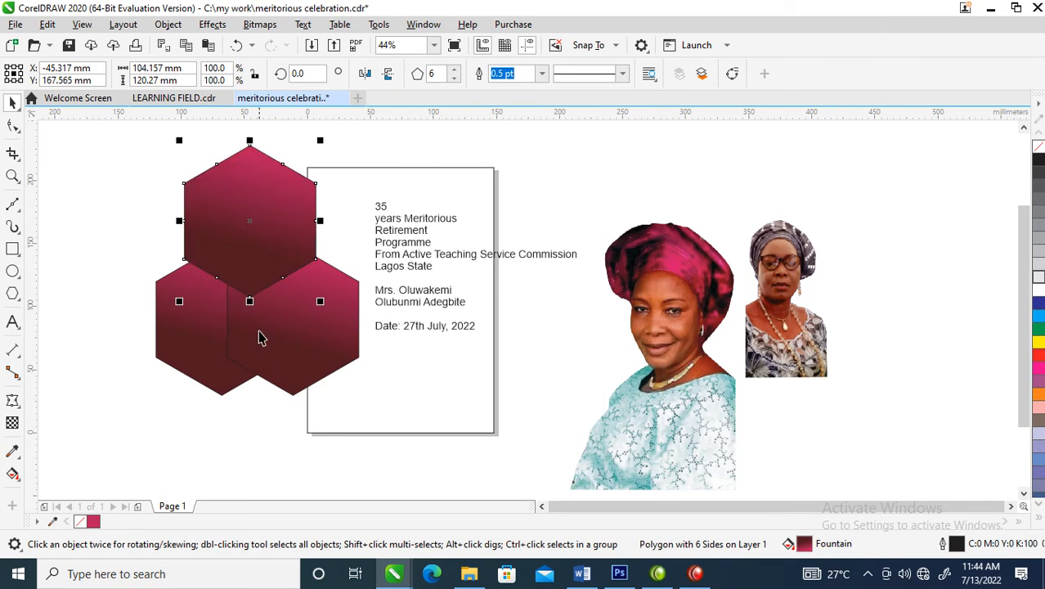
Step: Redirect the fountain fill of the lower hexagon overlapping the page so it runs diagonally, darkening towards its outer lower corner
click(319, 347)
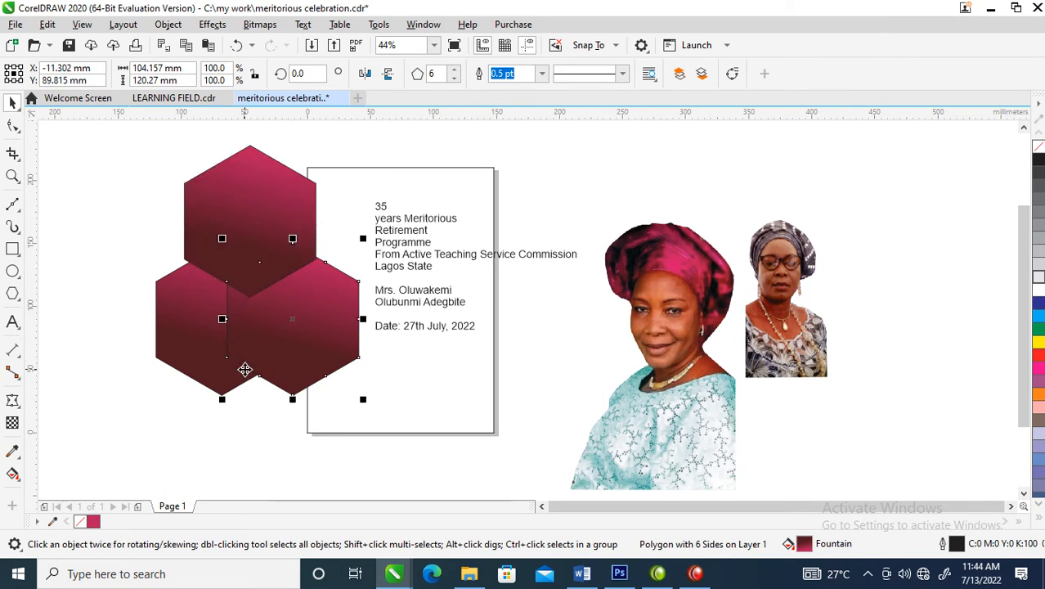
key(g)
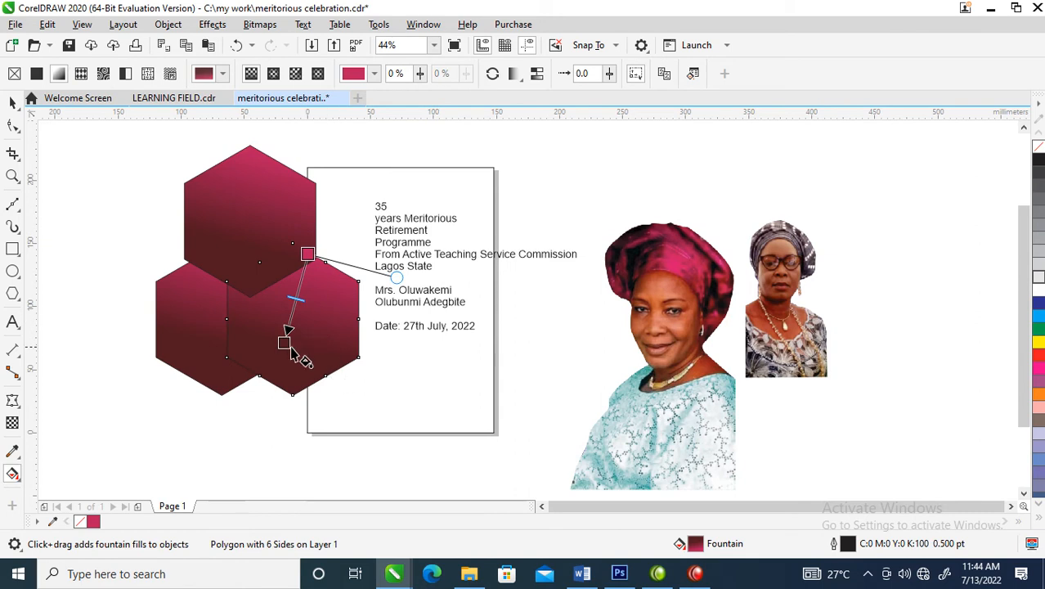
drag(285, 327, 371, 343)
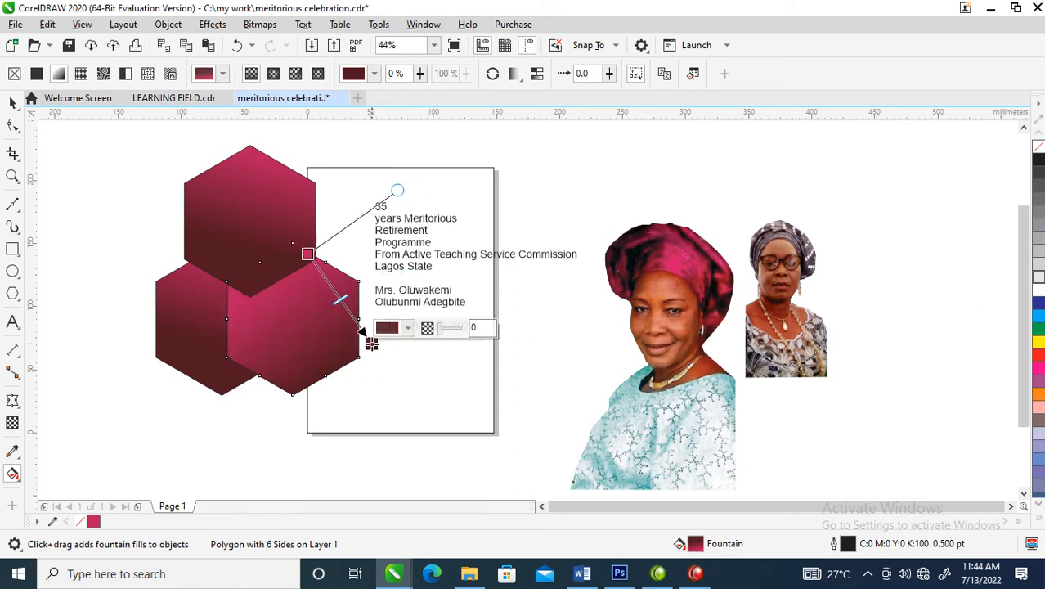
drag(307, 255, 264, 256)
key(space)
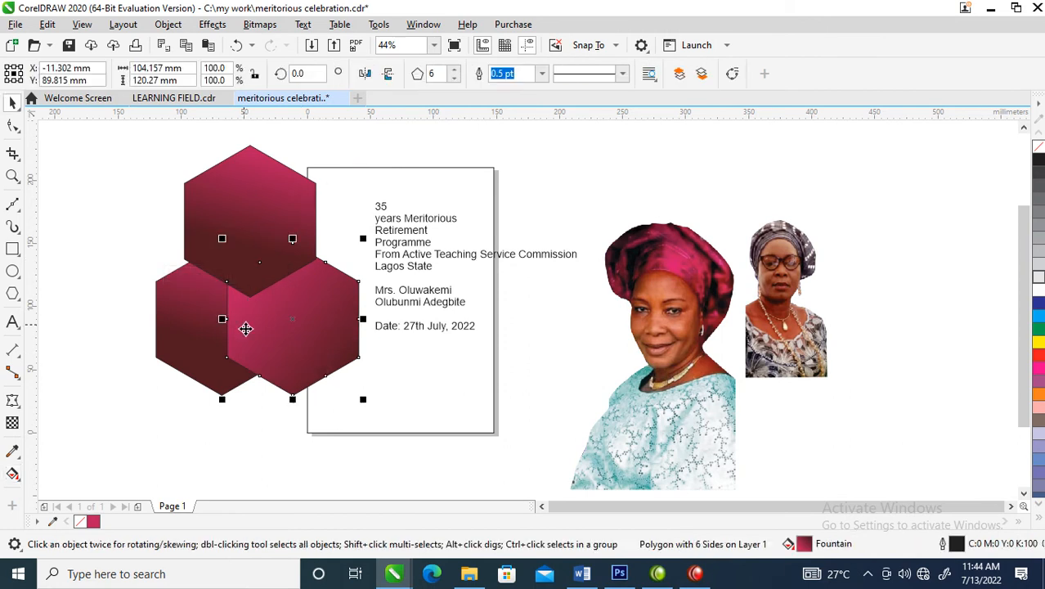
Step: Remove the outline from all three hexagons
shift+click(266, 202)
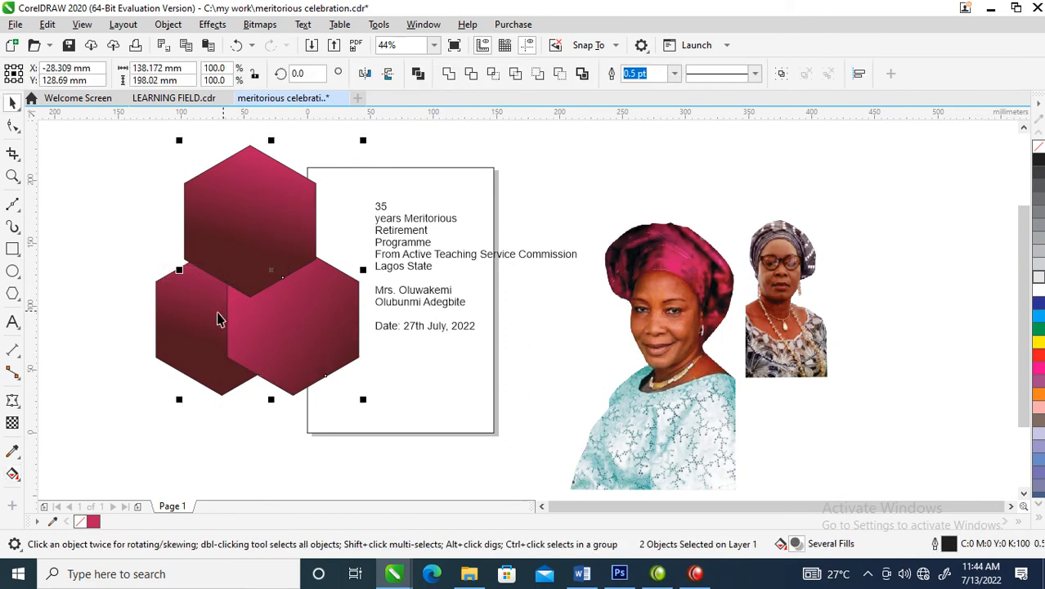
shift+click(197, 330)
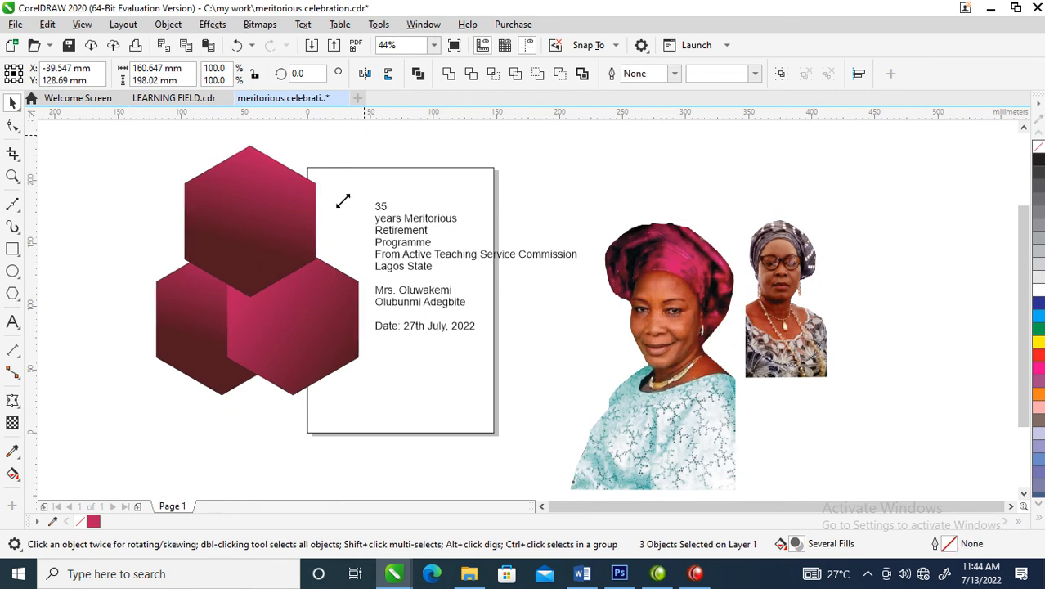
Step: Scale the three gradient hexagons down together to 36.8% of their size, keeping their overlapping arrangement
drag(363, 140, 294, 314)
click(287, 330)
drag(117, 235, 226, 356)
drag(208, 335, 220, 327)
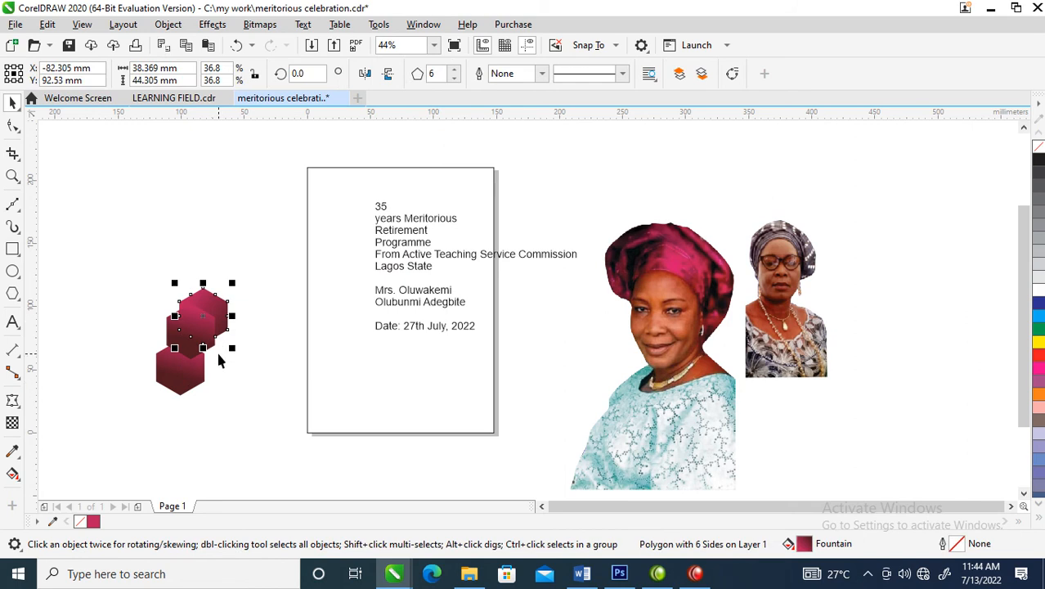
key(ctrl+z)
Step: Place a hexagon copy to the left of the upper one and redirect its fountain fill to darken towards its lower left corner
drag(223, 384, 171, 350)
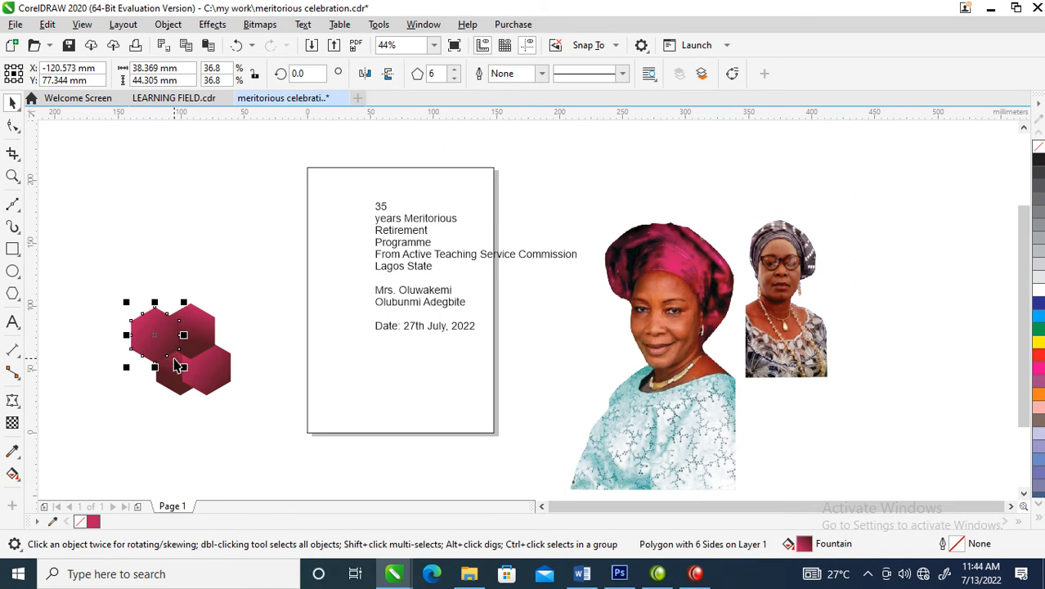
key(g)
drag(181, 342, 122, 353)
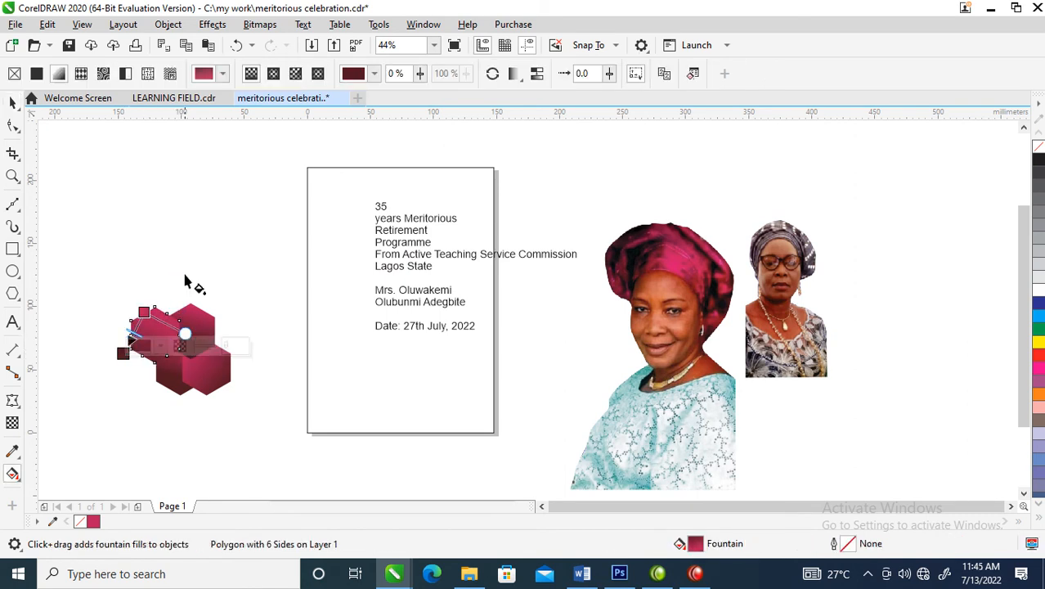
key(space)
key(space)
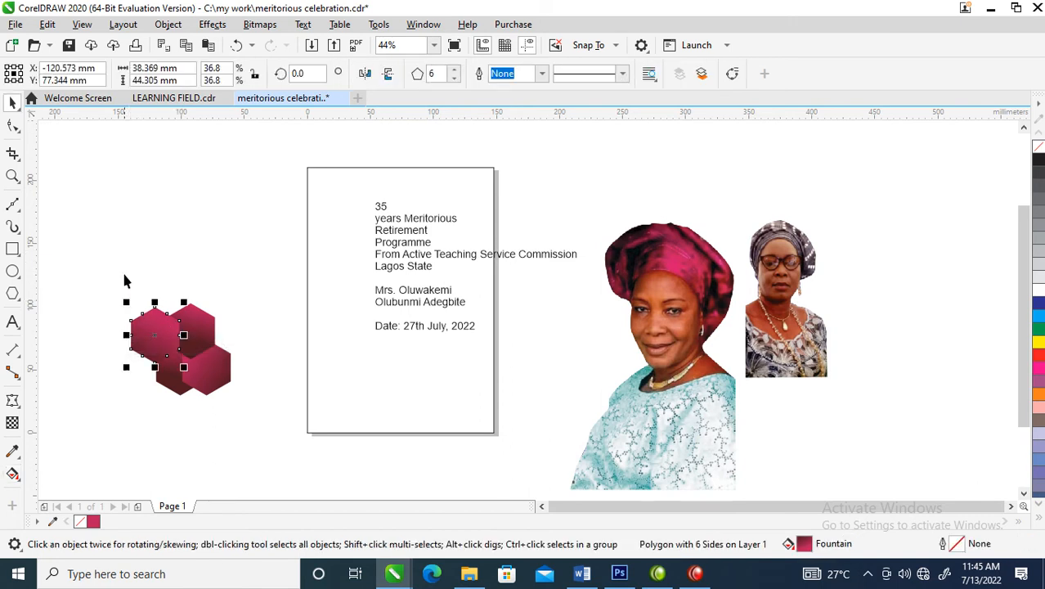
drag(137, 348, 145, 297)
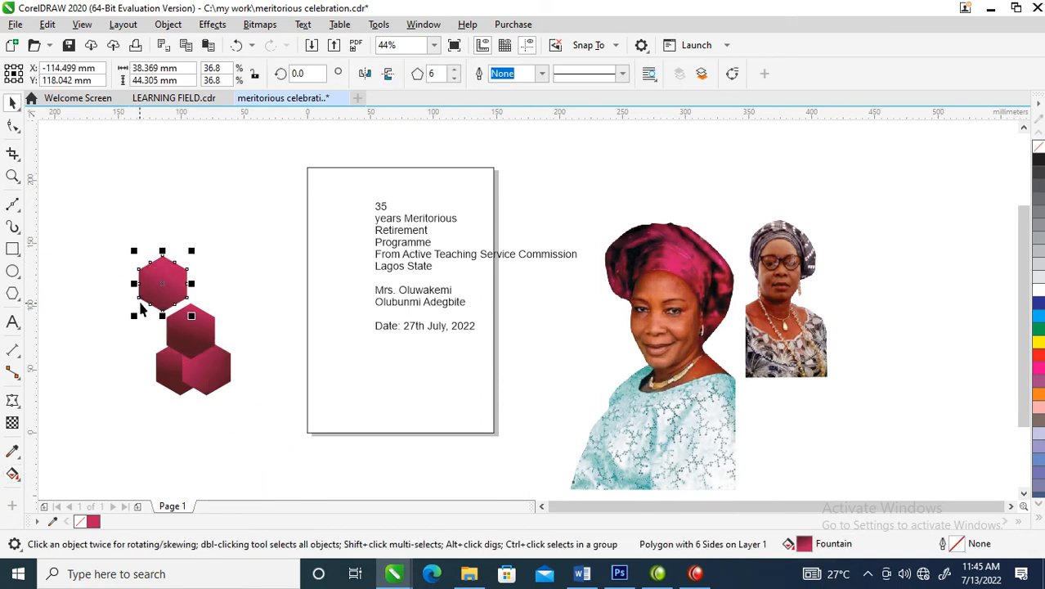
key(ctrl+z)
Step: Duplicate the four-hexagon cluster up and to the right so the copy interlocks with the original
drag(114, 261, 293, 460)
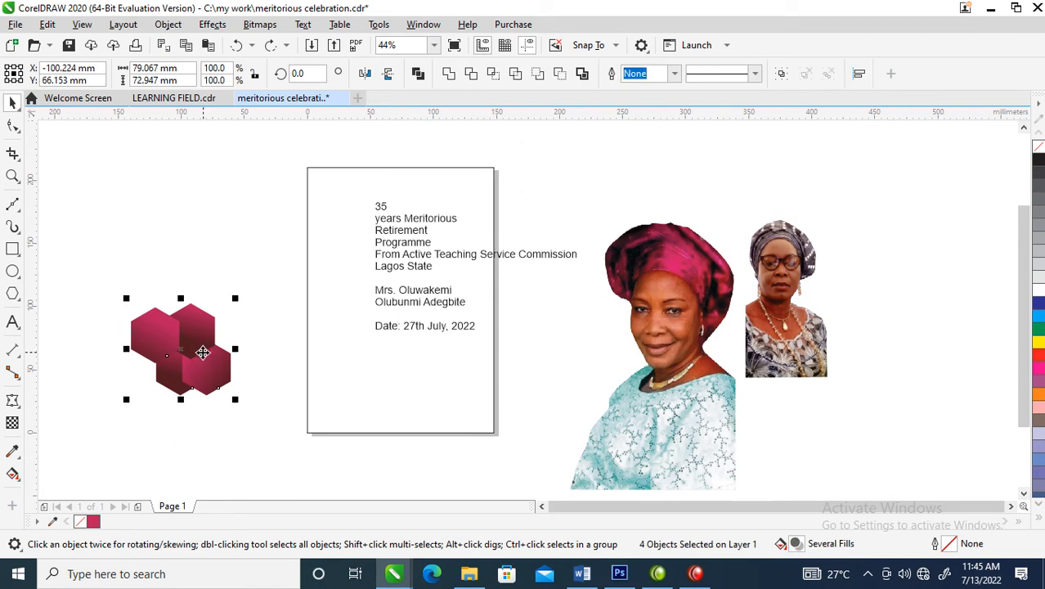
drag(199, 352, 256, 314)
click(256, 328)
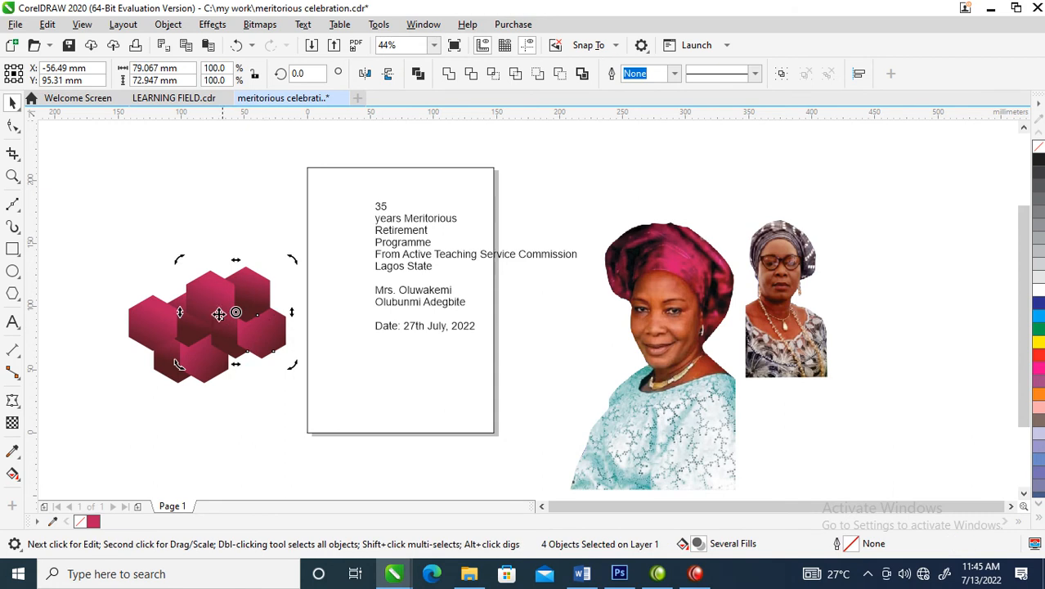
click(115, 230)
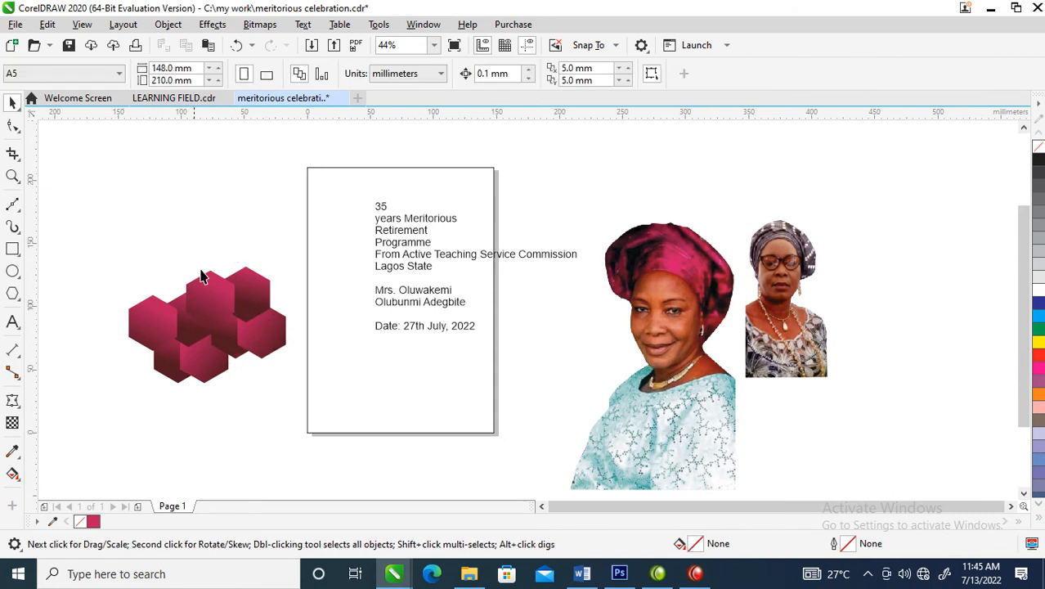
Step: Redirect the fountain fill of the copied cluster's upper left hexagon so it darkens towards its lower right corner
click(225, 305)
key(g)
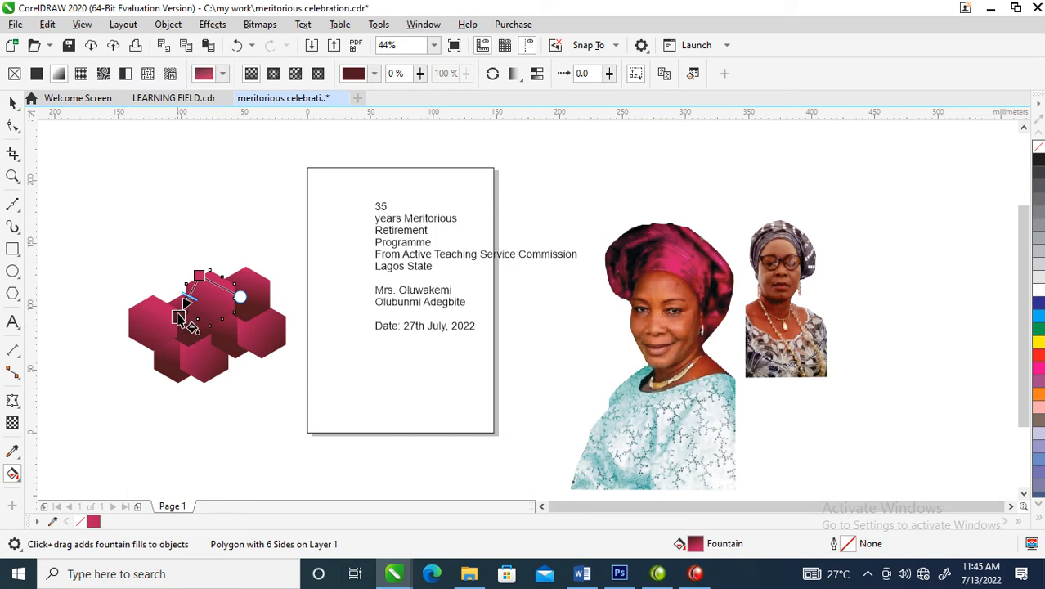
click(182, 302)
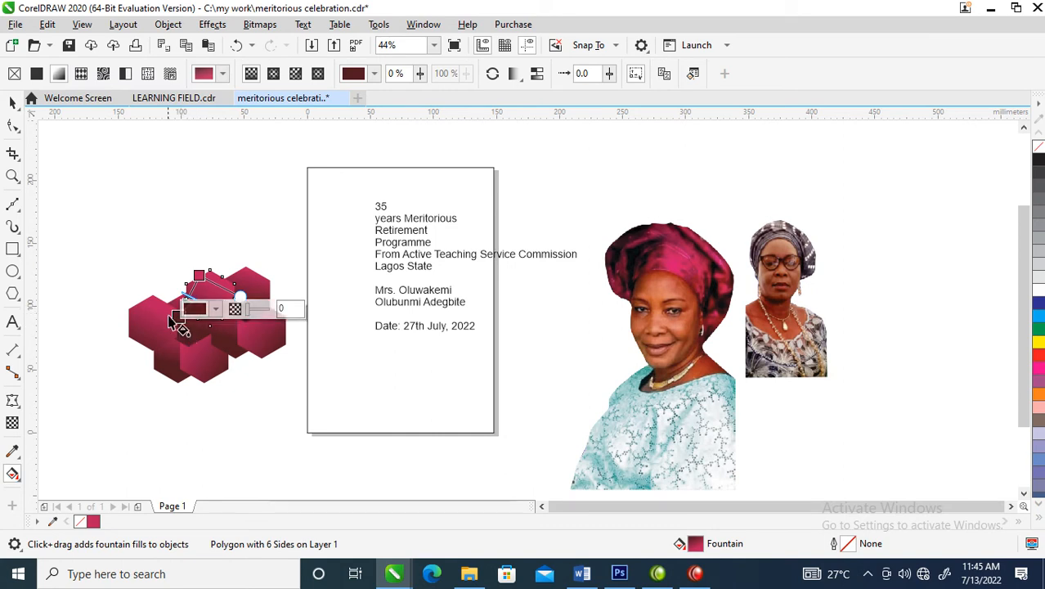
click(174, 319)
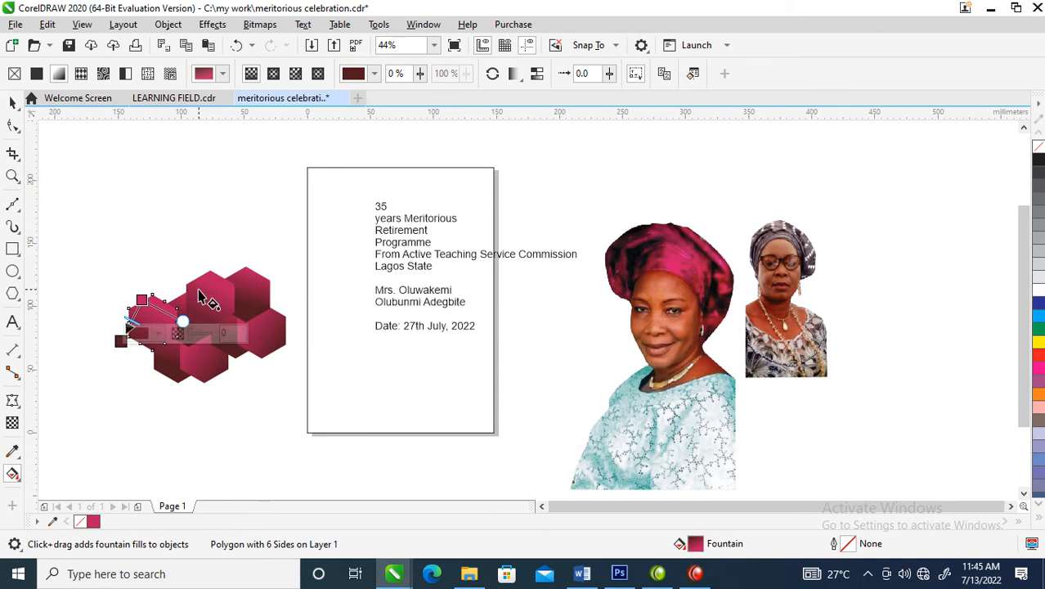
click(199, 298)
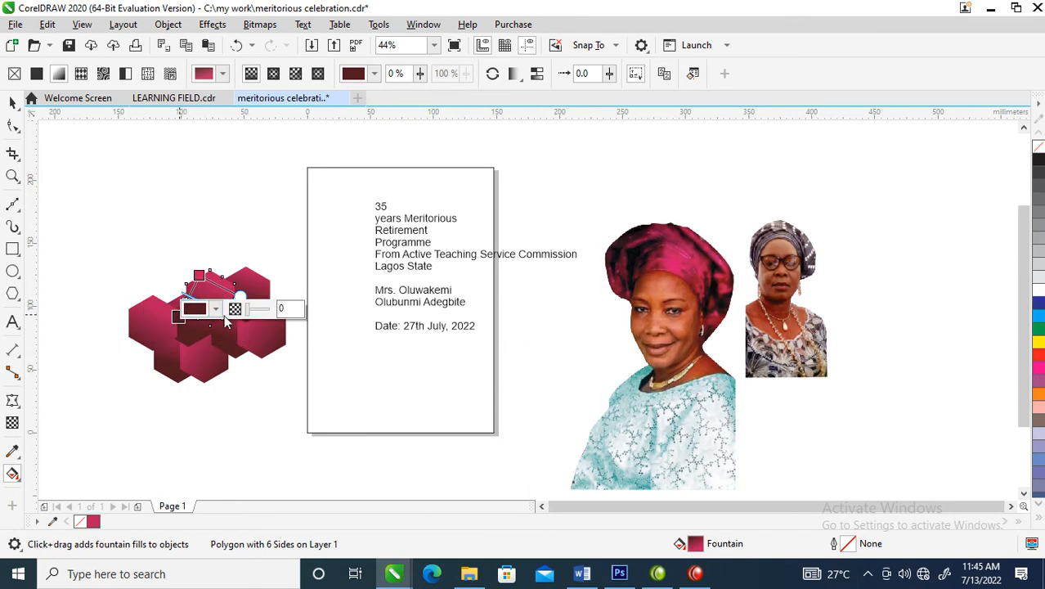
drag(179, 317, 247, 290)
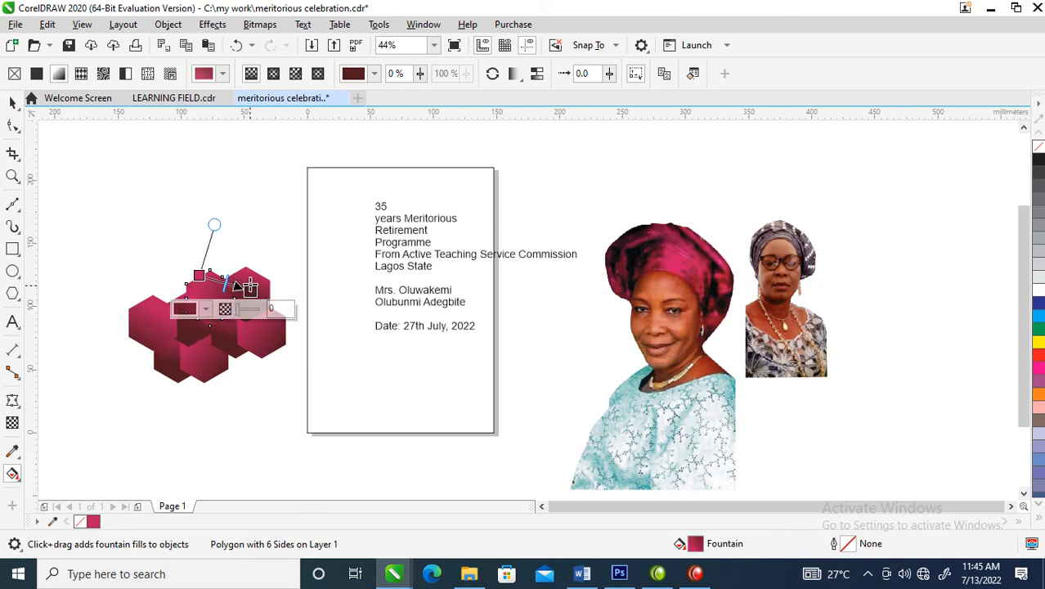
drag(250, 290, 229, 322)
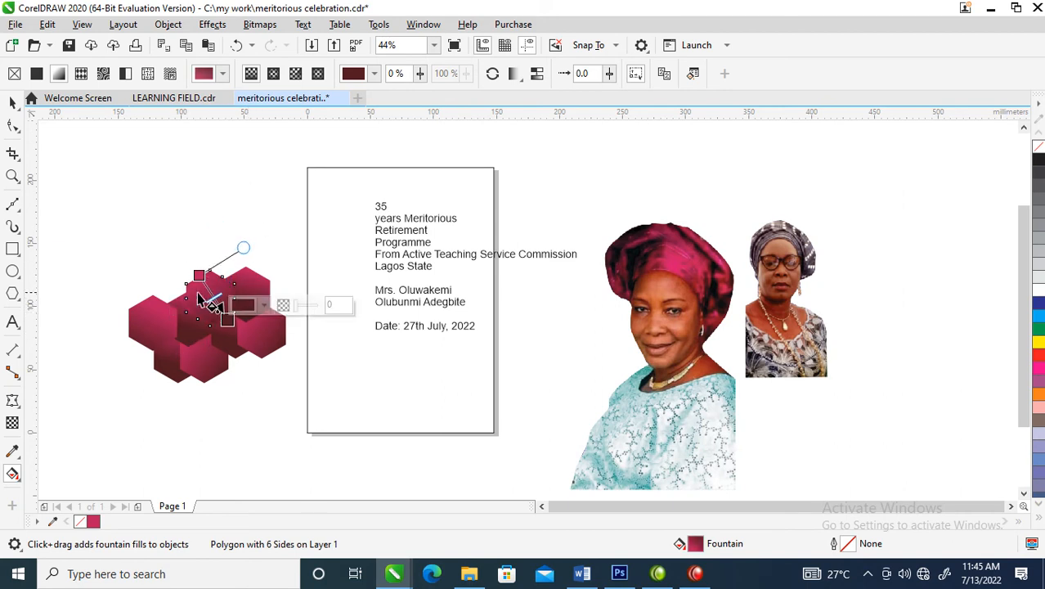
key(space)
click(156, 226)
Step: Place two copies of the eight-hexagon cluster below the original, overlapping so they interlock
key(z)
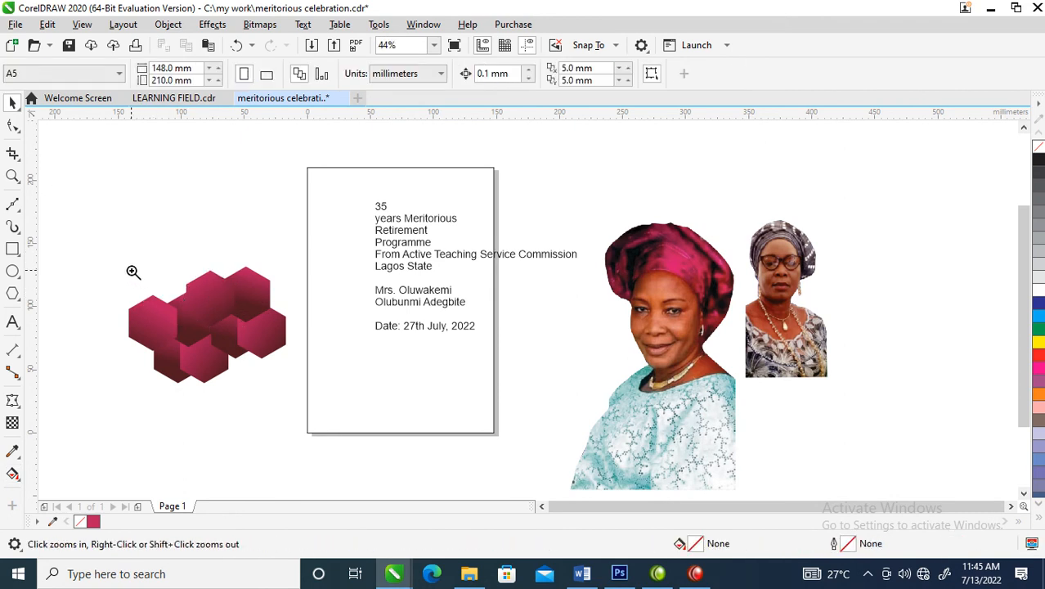
drag(338, 398, 423, 471)
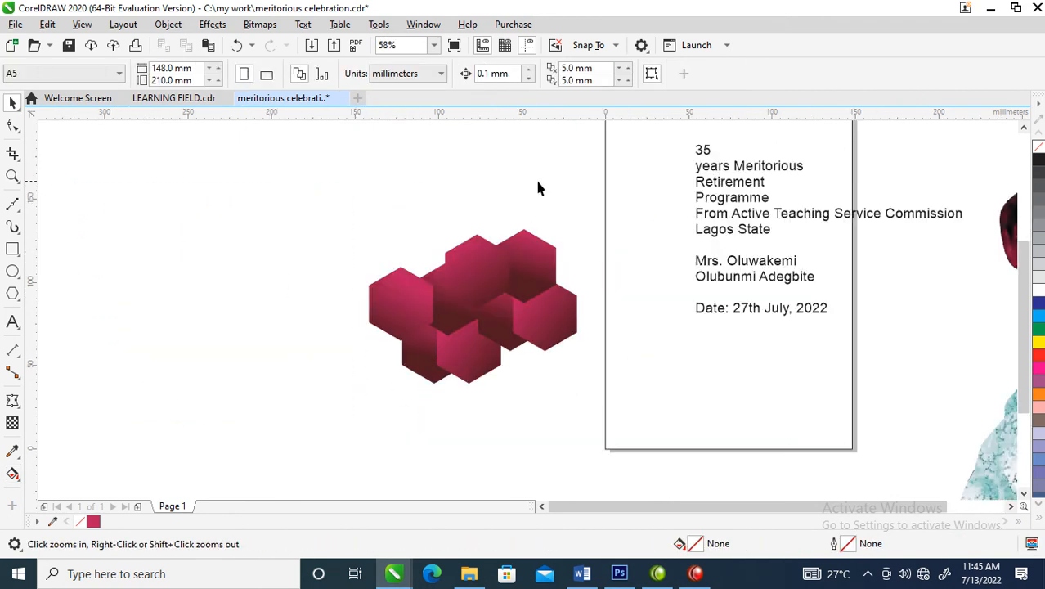
click(477, 286)
drag(275, 176, 605, 414)
drag(552, 310, 519, 294)
drag(519, 294, 382, 382)
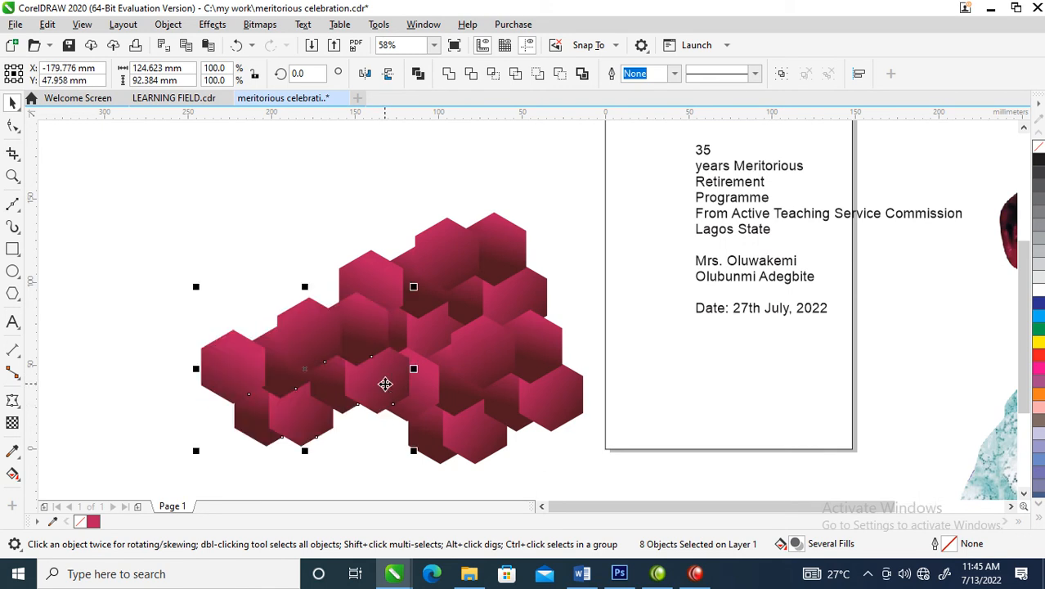
Step: Add three more copies of the eight-hexagon cluster above and below to extend the honeycomb patch
drag(372, 347, 346, 272)
key(ctrl+z)
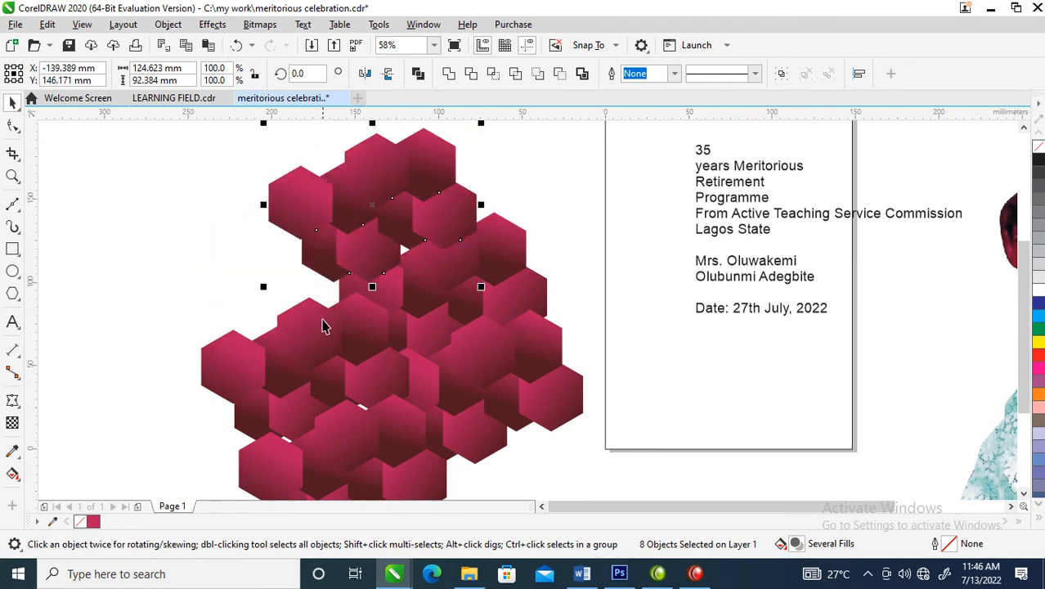
key(ctrl+shift+z)
drag(310, 285, 465, 207)
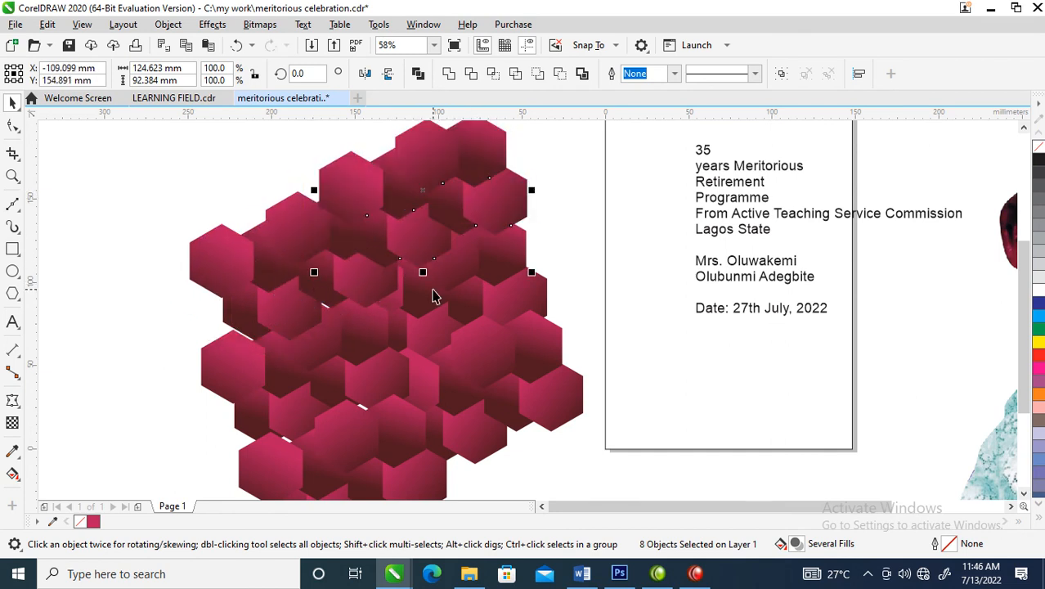
Step: Group all the hexagons of the honeycomb and move the group so it overlaps the page
scroll(425, 325, down, 3)
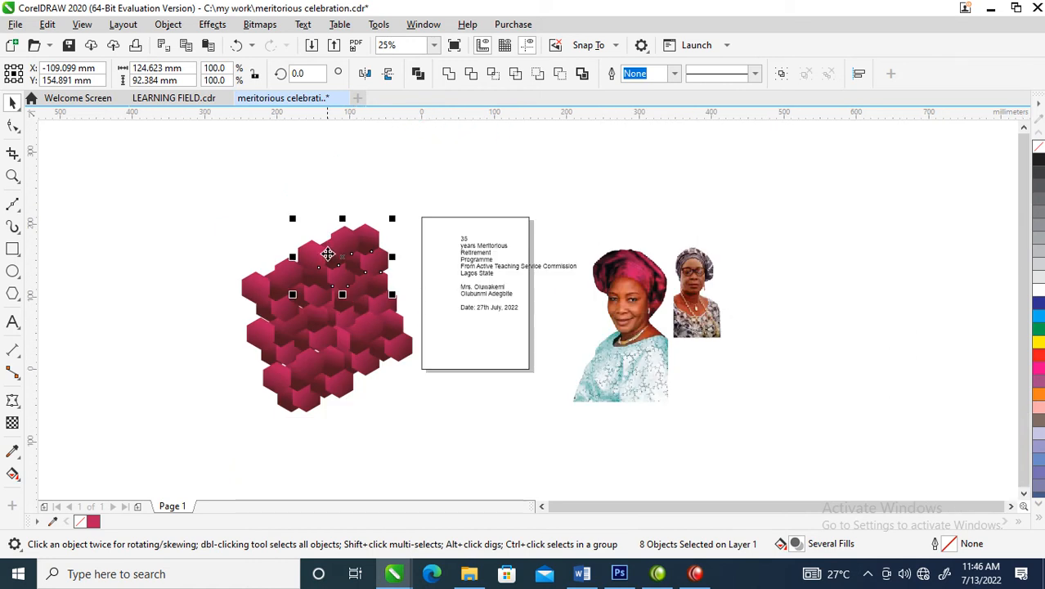
key(z)
drag(198, 196, 864, 451)
drag(68, 169, 401, 448)
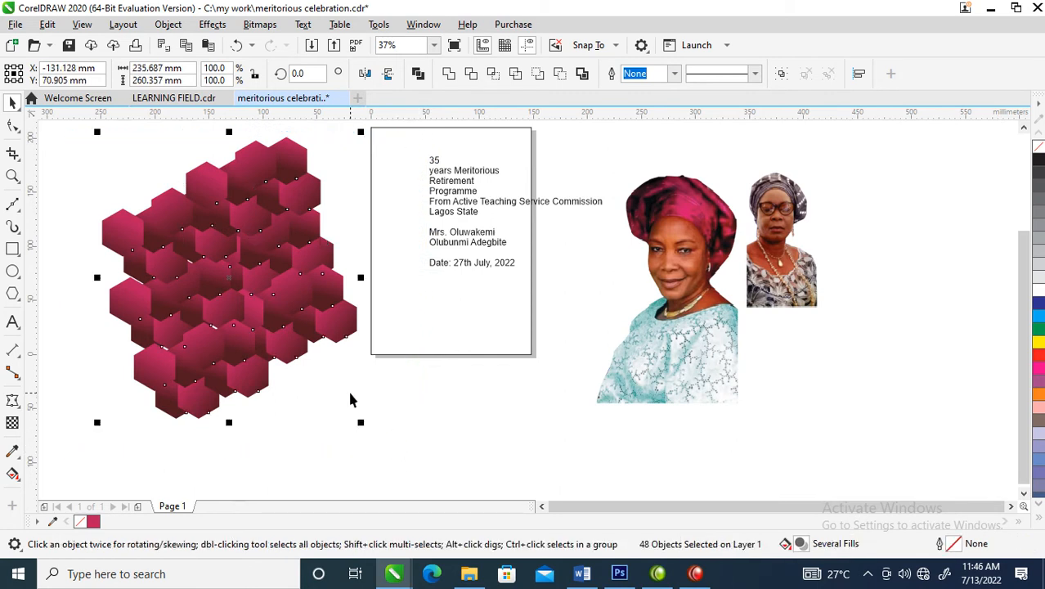
key(ctrl+g)
drag(276, 284, 398, 317)
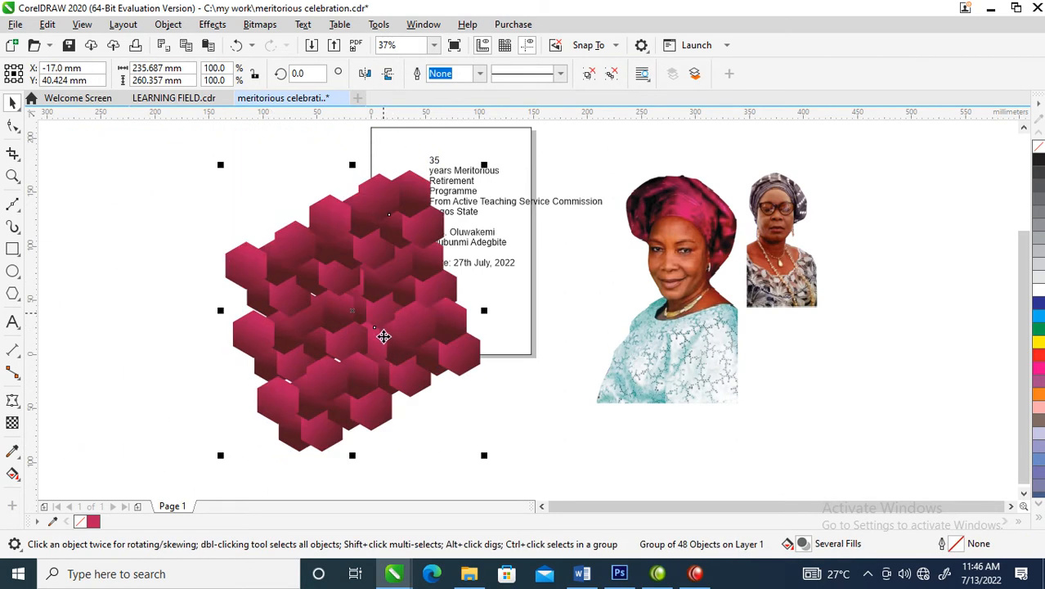
Step: Convert the honeycomb group to a bitmap
click(254, 26)
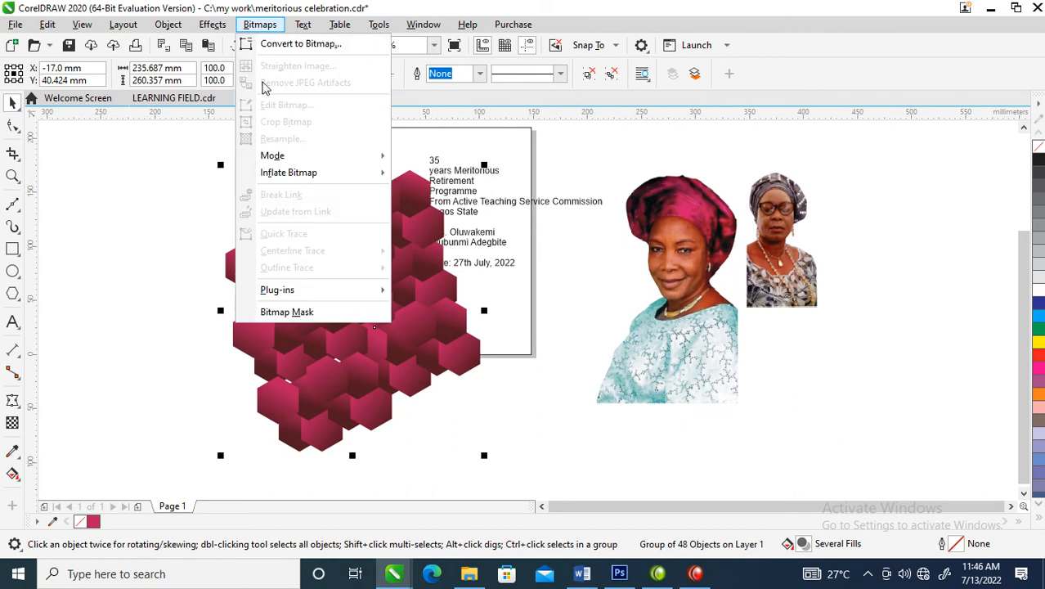
click(278, 46)
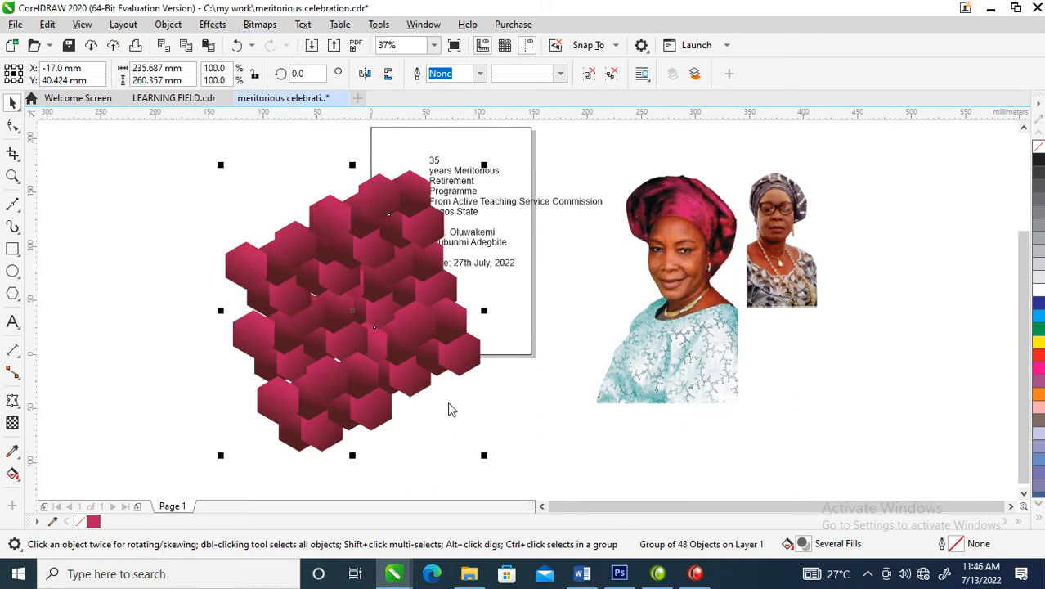
click(542, 373)
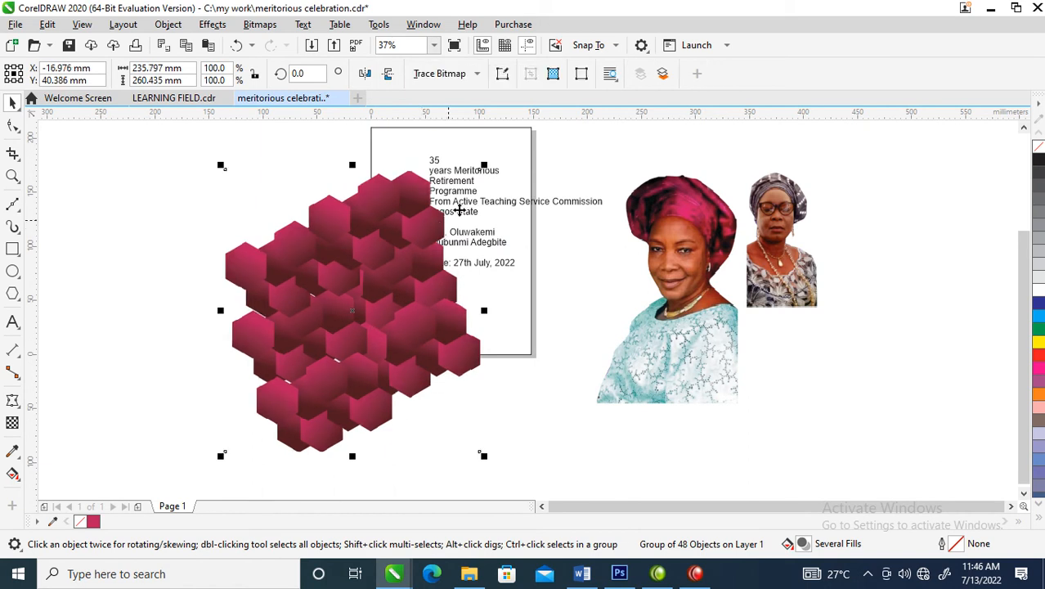
Step: Scale the honeycomb bitmap to 90.3% and position it over the lower part of the page
drag(485, 162, 478, 210)
drag(386, 325, 435, 324)
drag(501, 229, 555, 206)
drag(397, 378, 449, 343)
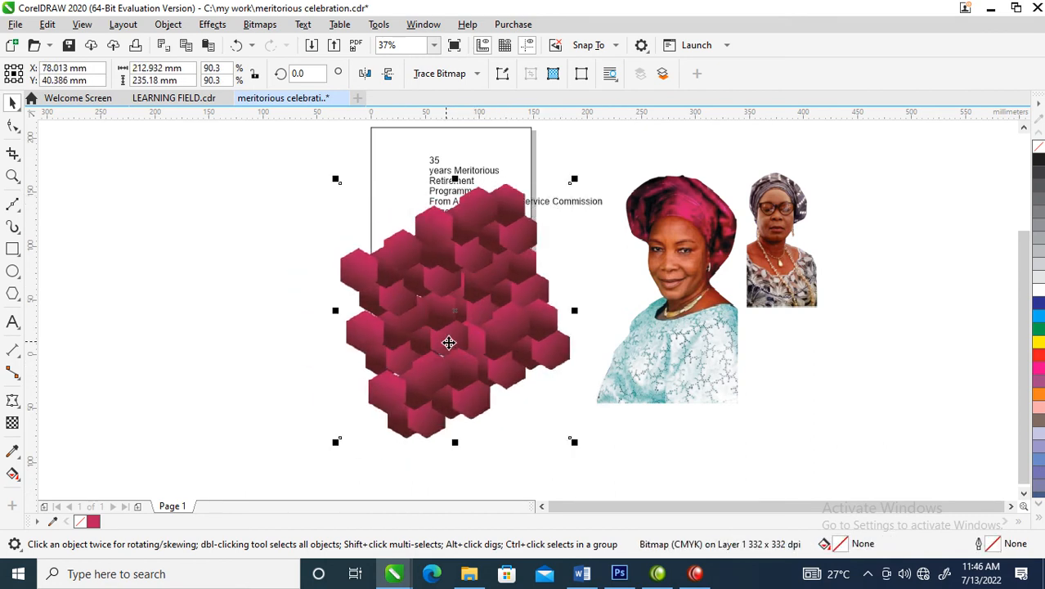
Step: Apply a gradient transparency to the honeycomb bitmap so its upper part fades out towards the top
click(13, 423)
mouse_move(473, 339)
mouse_down()
mouse_move(470, 208)
mouse_move(470, 291)
mouse_move(473, 236)
mouse_move(462, 240)
mouse_move(474, 254)
mouse_up()
drag(473, 341, 500, 313)
key(space)
key(space)
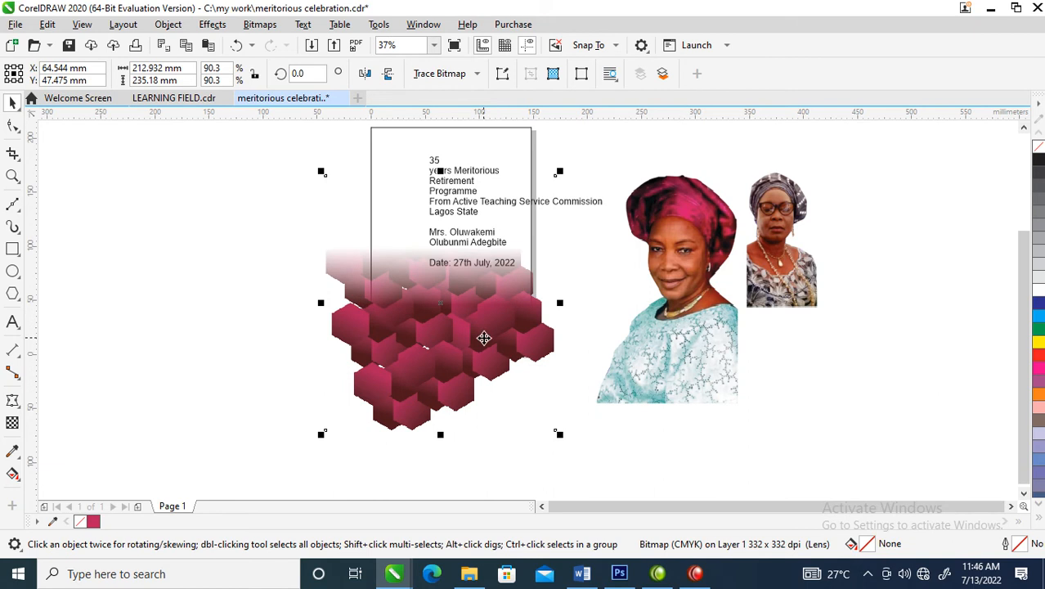
Step: Flatten the faded honeycomb into a new bitmap and PowerClip it inside the page-sized rectangle
key(alt+b)
key(Return)
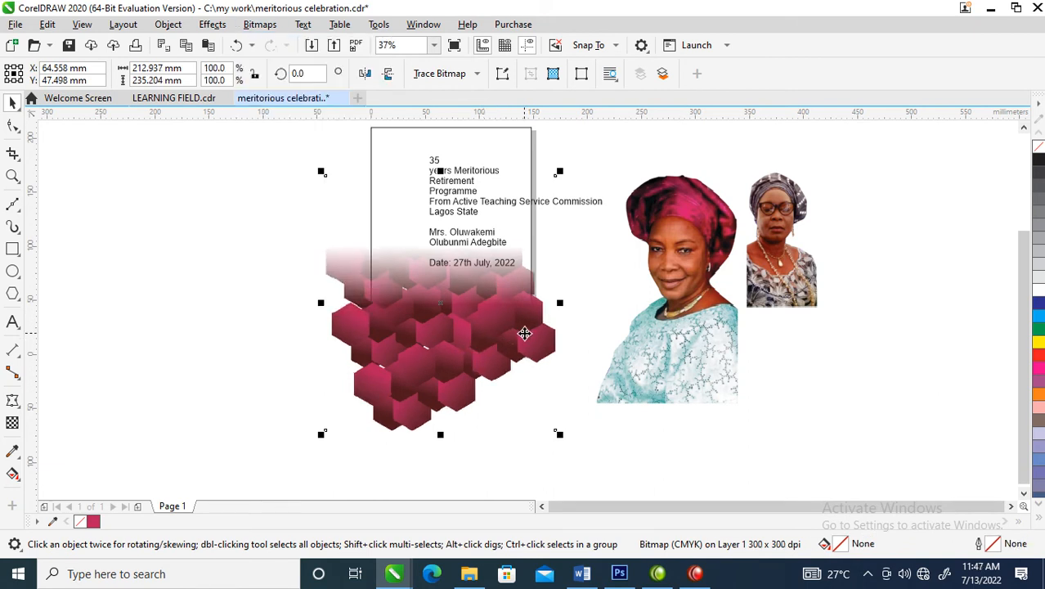
drag(525, 340, 390, 150)
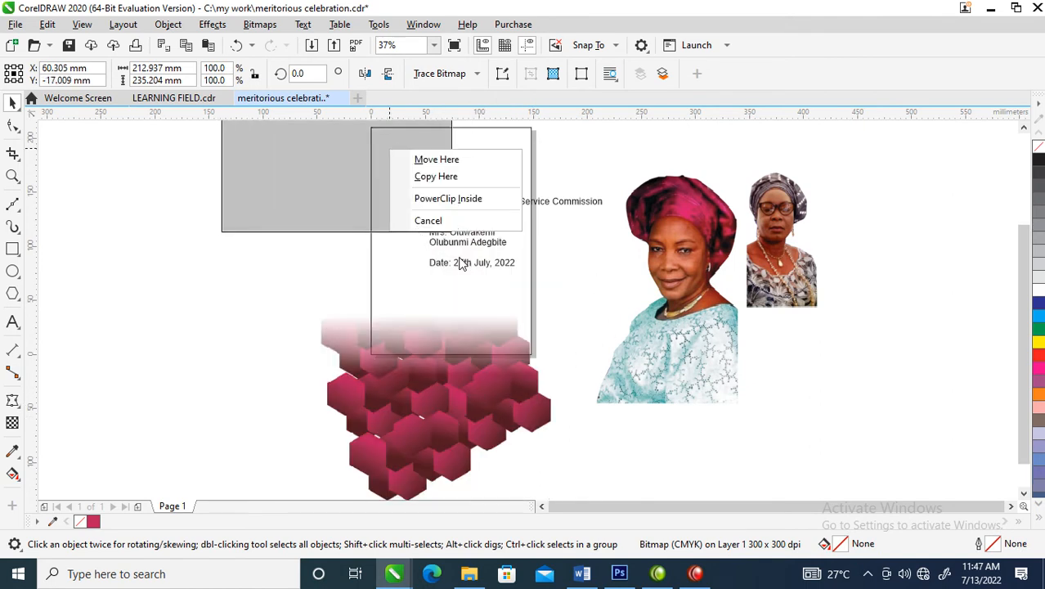
click(463, 198)
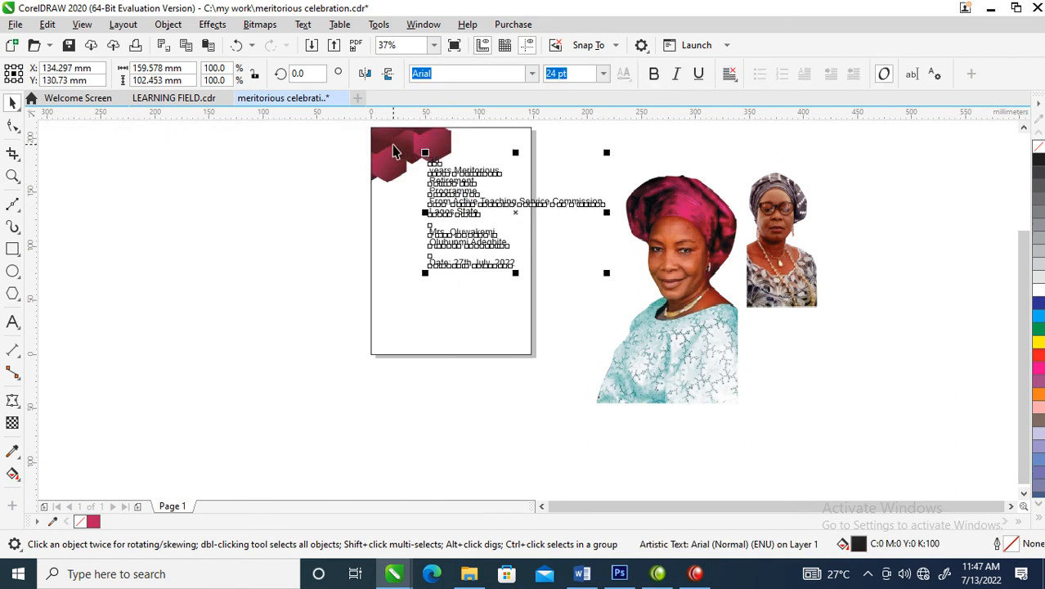
Step: Arrange the PowerClip contents with one honeycomb bitmap in the page's upper left corner and a faded copy covering its lower part
click(400, 155)
drag(402, 143, 493, 361)
right_click(492, 361)
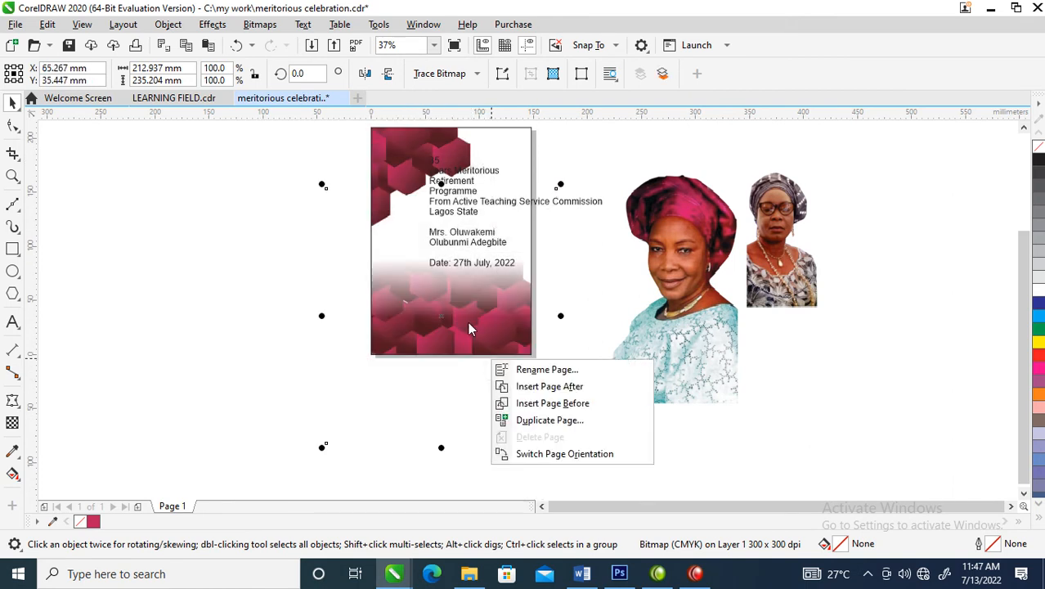
click(432, 303)
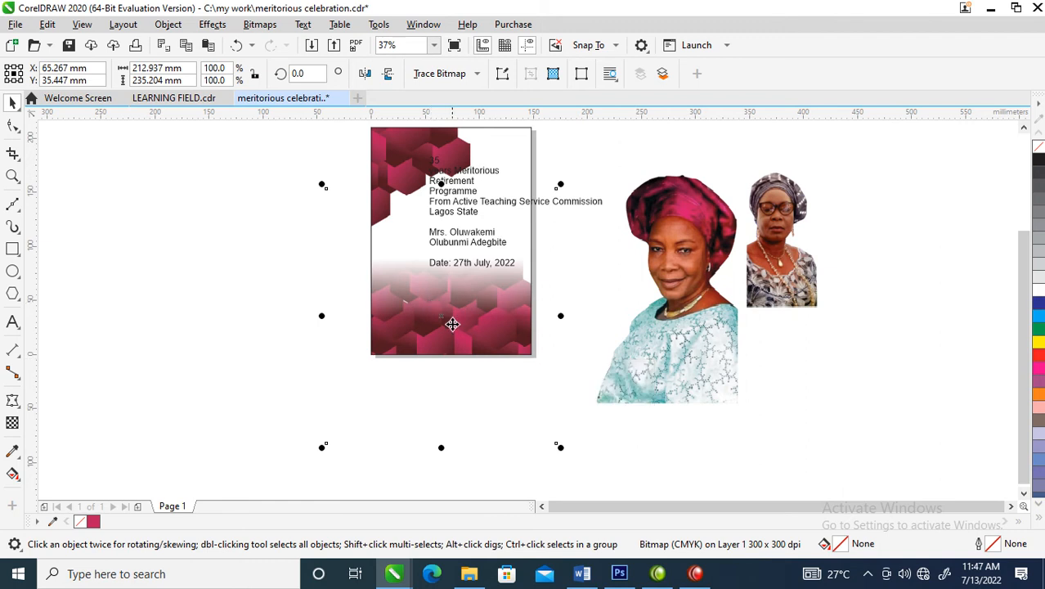
drag(452, 322, 451, 314)
click(459, 325)
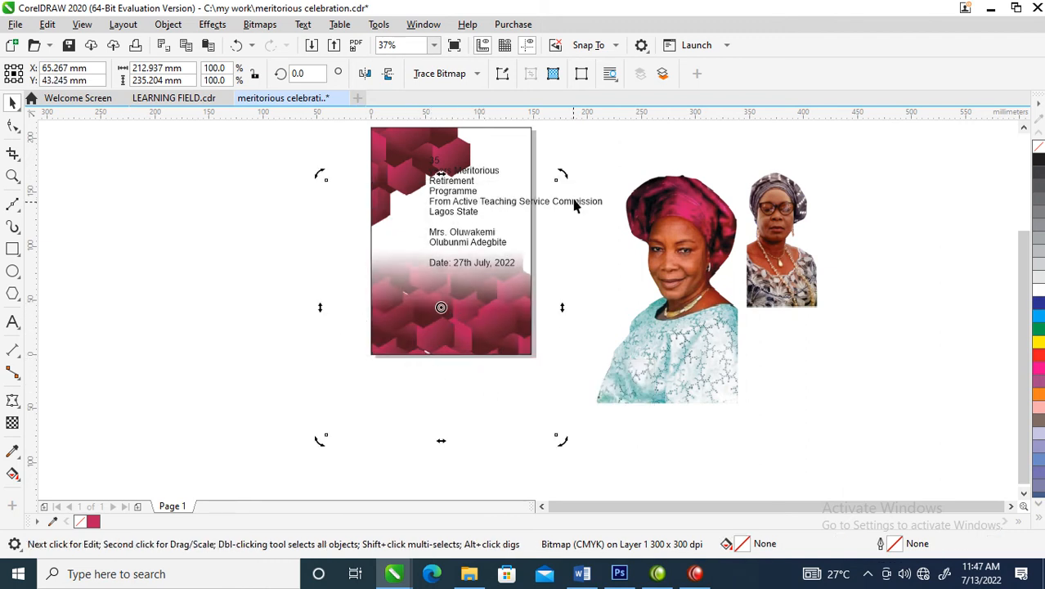
click(585, 172)
Step: Duplicate the page's PowerClip rectangle to the left of the page and extract the duplicate's honeycomb contents
drag(479, 348, 263, 382)
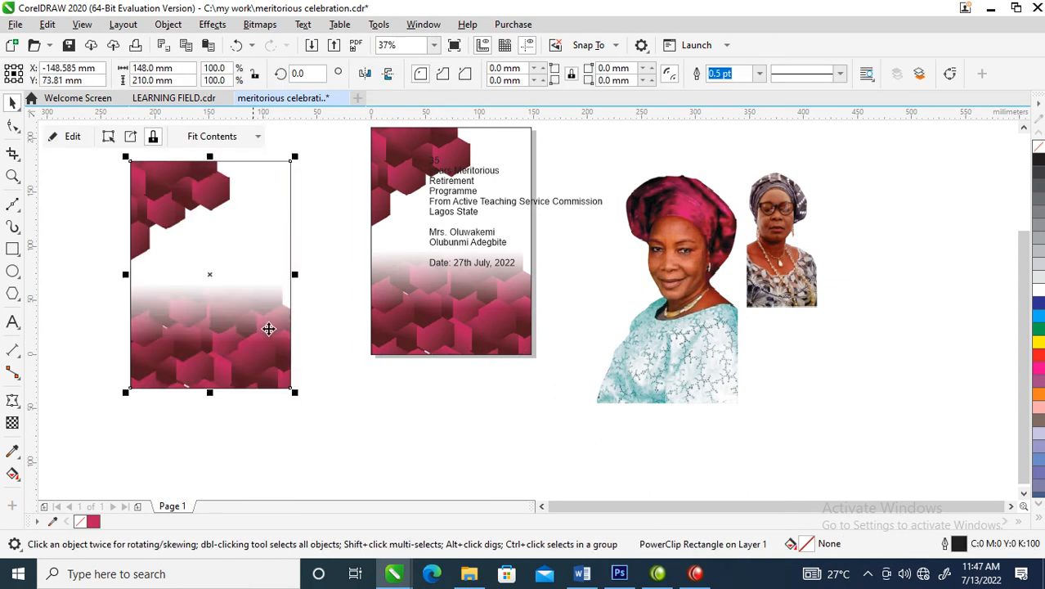
right_click(210, 274)
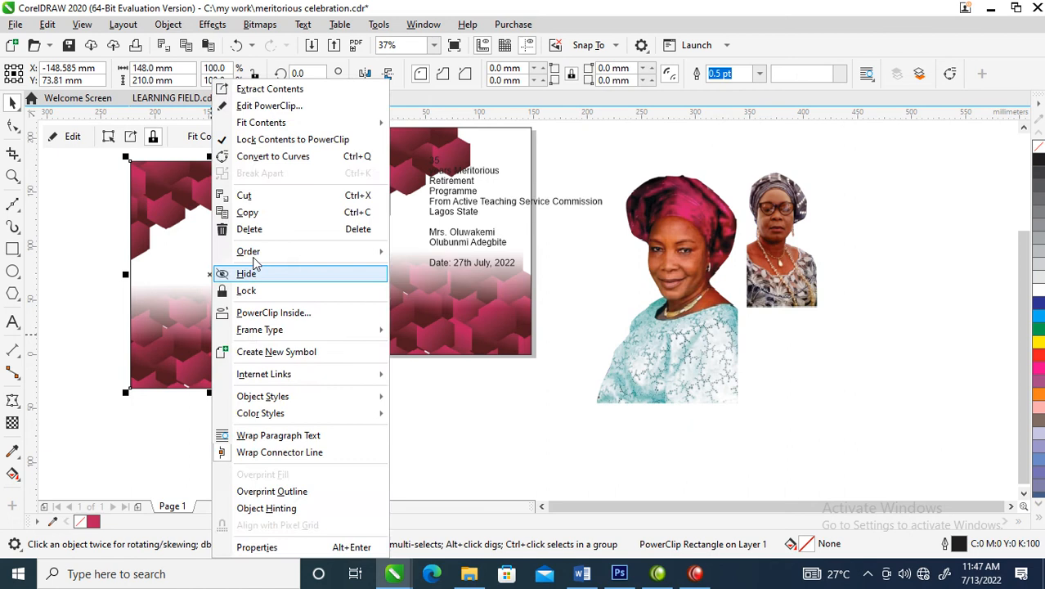
click(270, 89)
Step: Convert the extracted lower honeycomb to a 300 dpi Grayscale (8-bit) bitmap with a transparent background
click(222, 404)
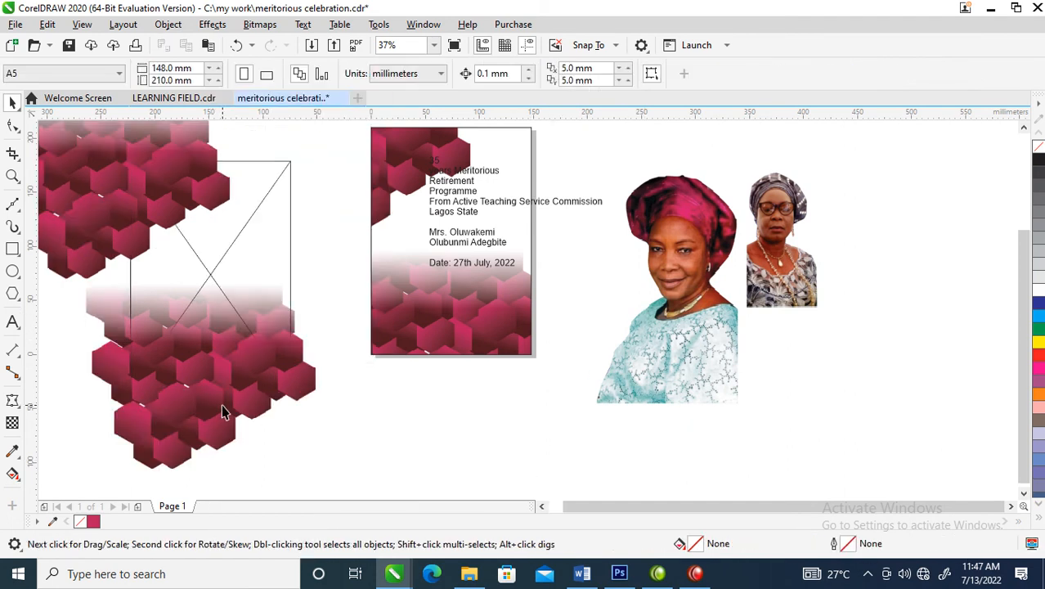
key(alt+b)
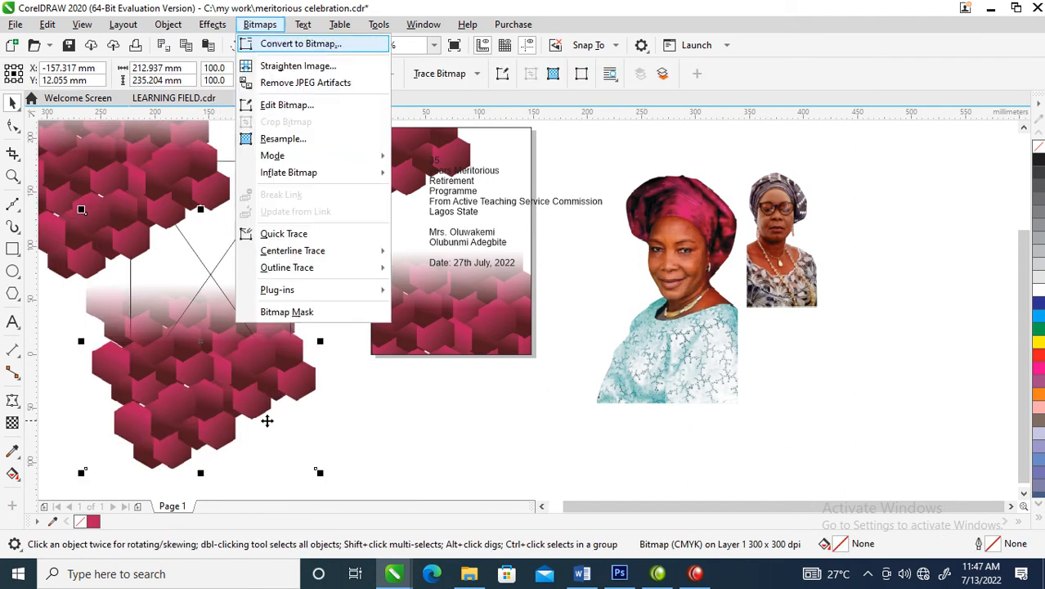
key(Return)
click(593, 240)
click(600, 245)
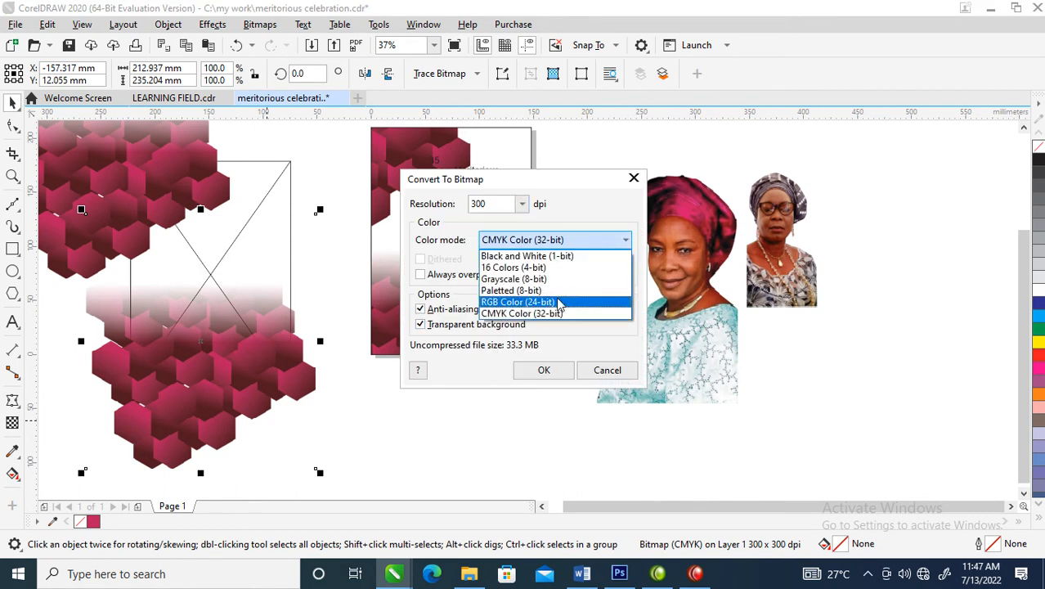
click(510, 279)
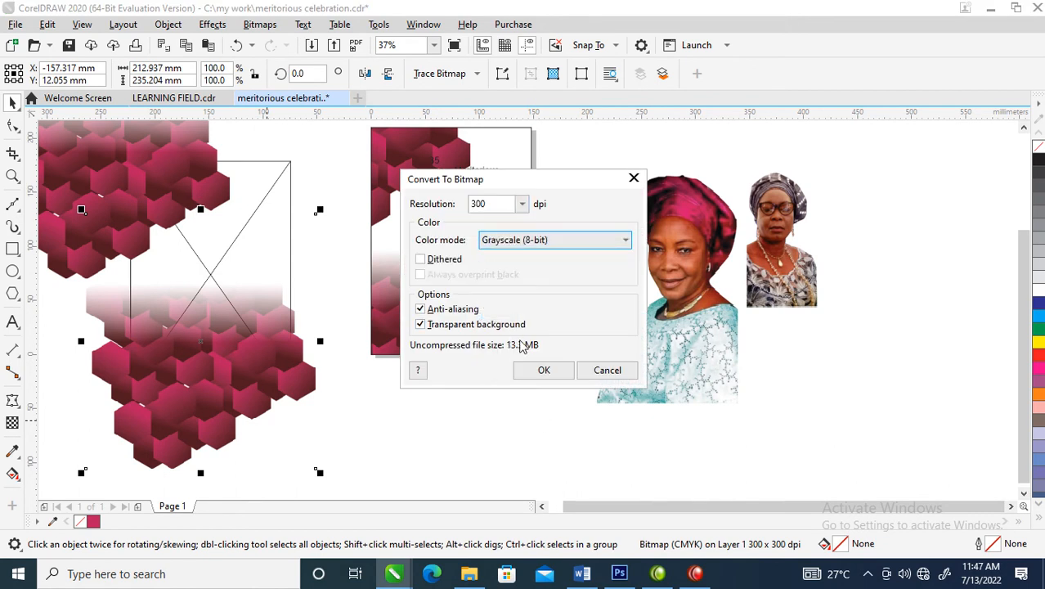
click(544, 371)
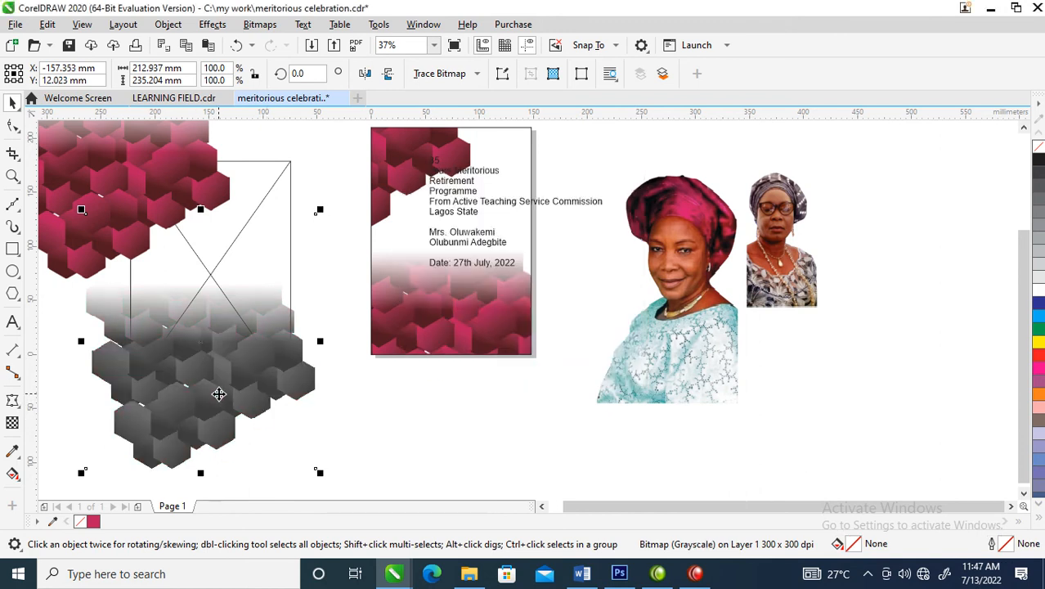
Step: Apply a uniform transparency of 50 to the grey honeycomb bitmap
click(12, 423)
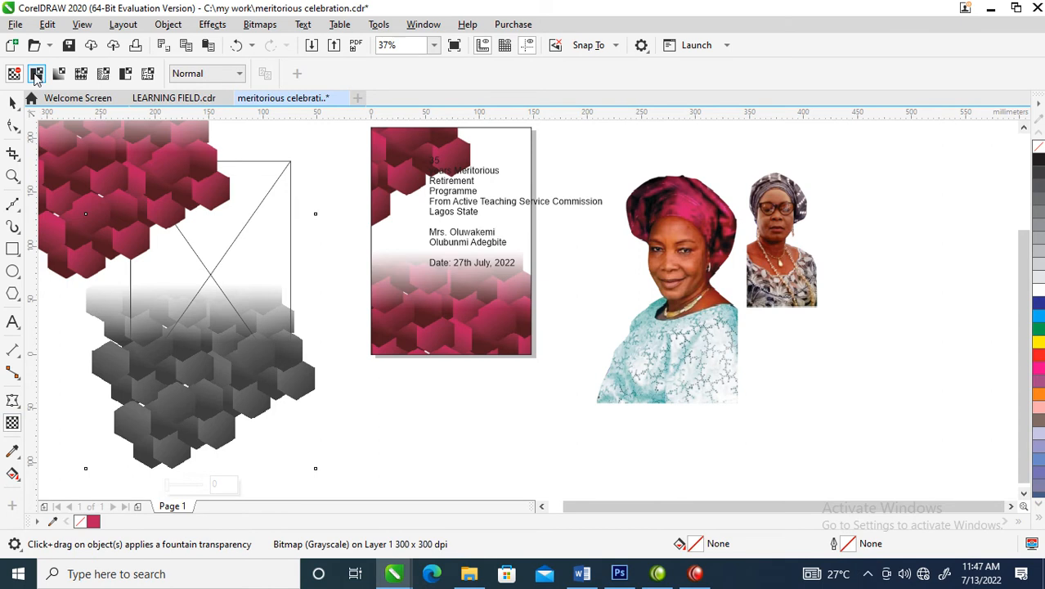
click(36, 76)
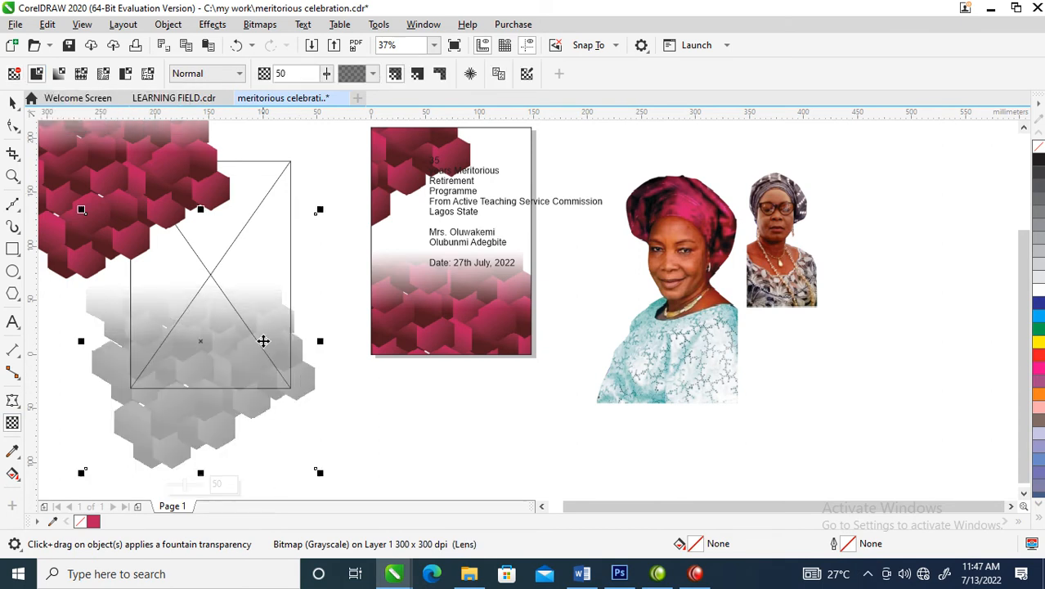
key(space)
Step: PowerClip the grey honeycomb inside the page rectangle and move it down over the lower magenta honeycomb
key(alt+b)
key(Escape)
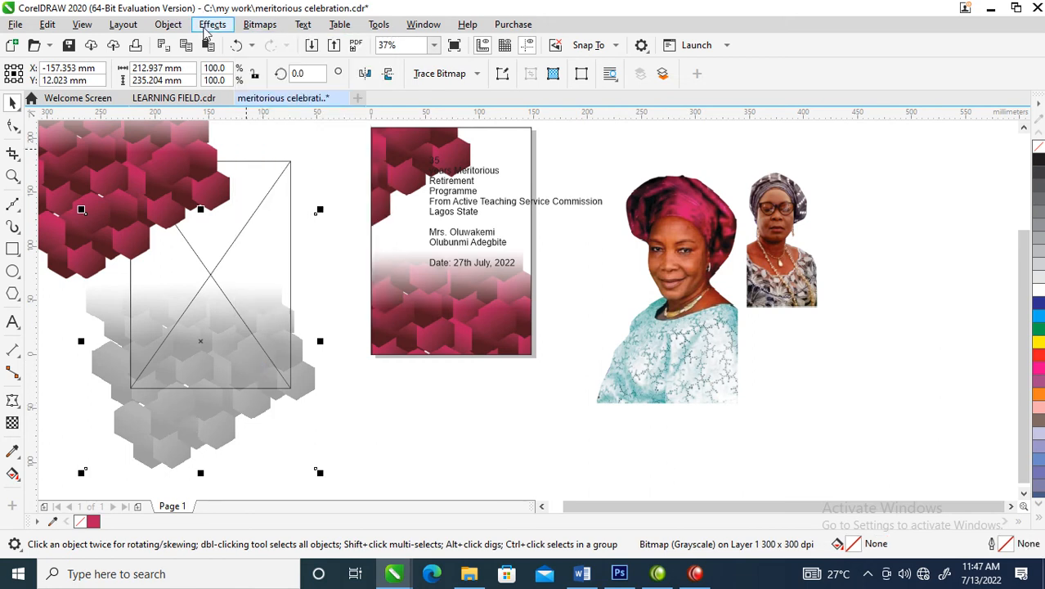
key(alt+c)
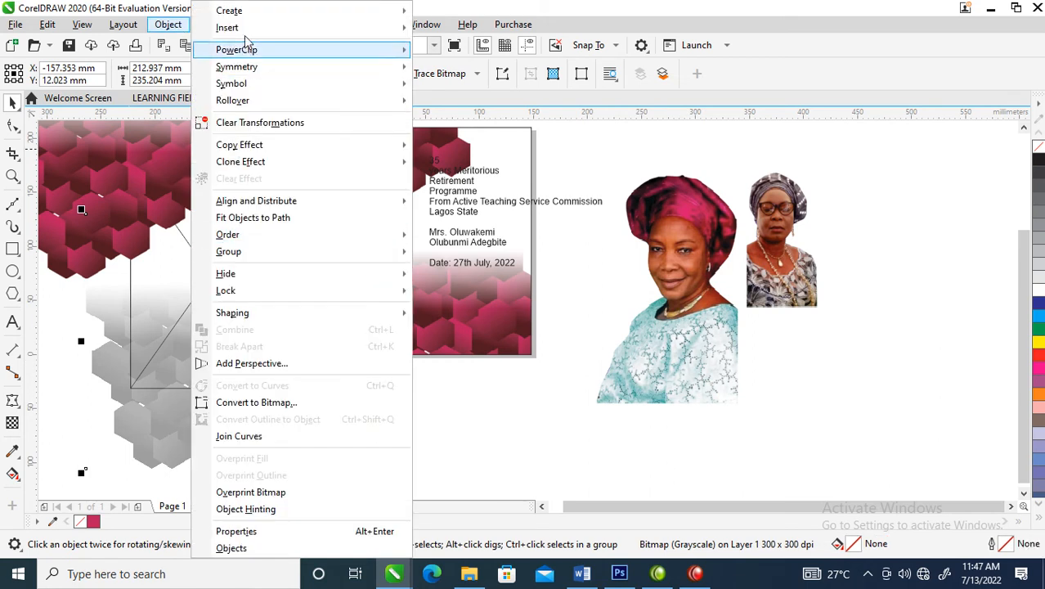
mouse_move(258, 51)
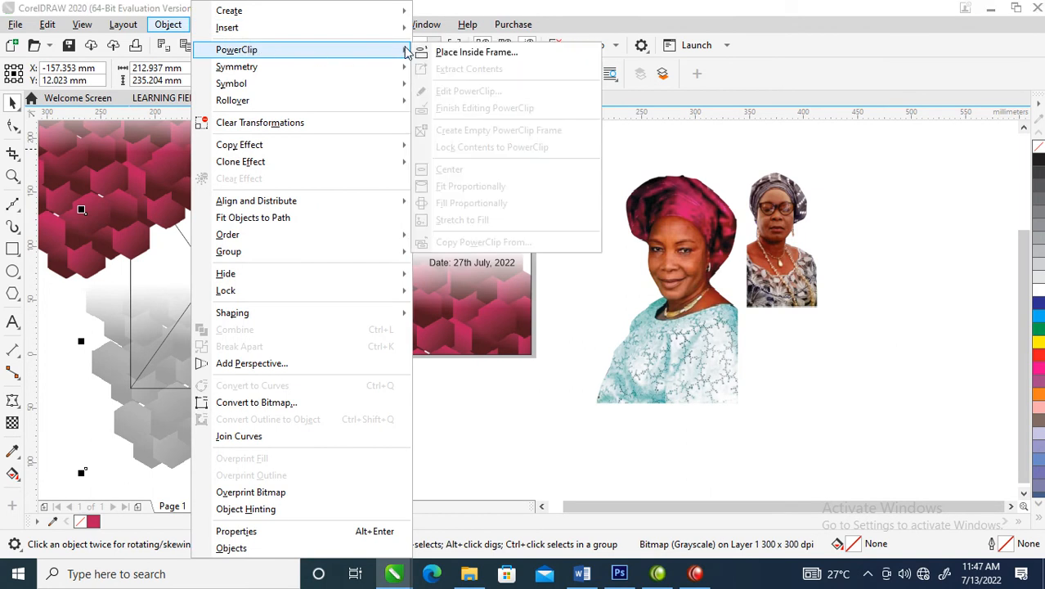
click(470, 53)
click(386, 312)
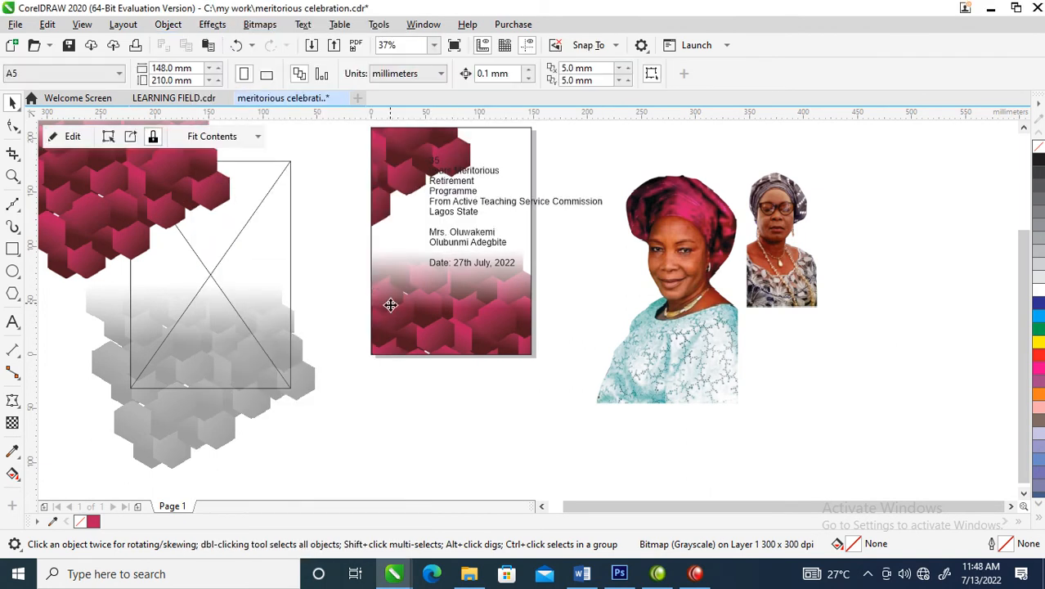
ctrl+click(404, 278)
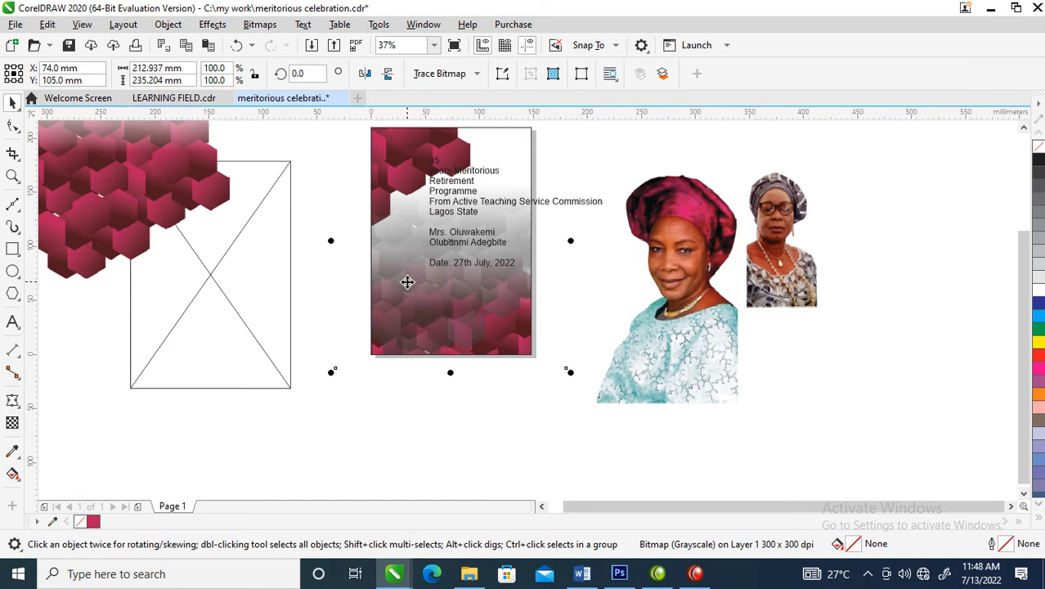
drag(410, 279, 415, 374)
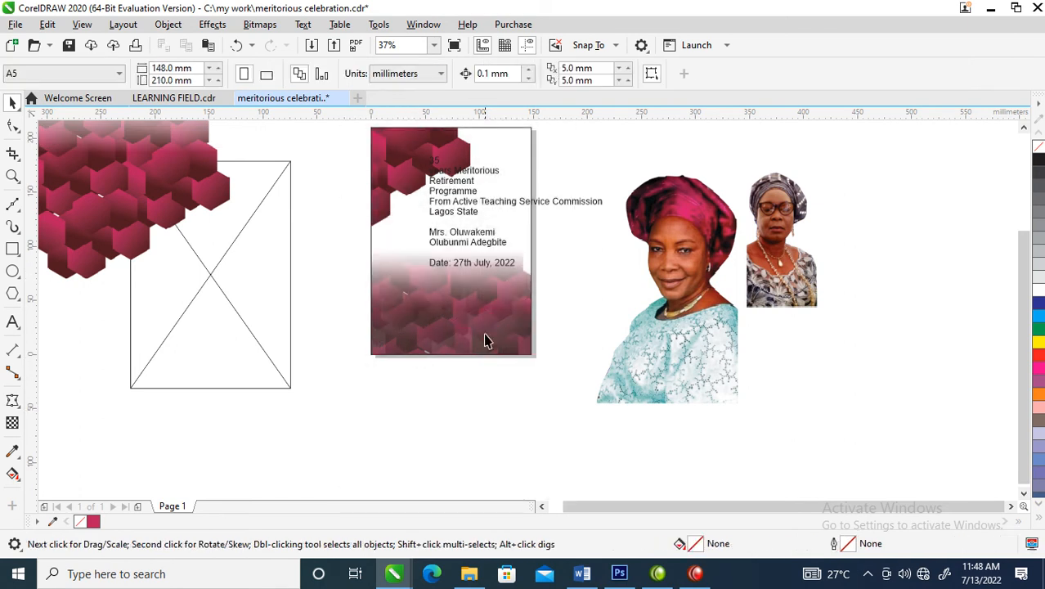
ctrl+click(432, 293)
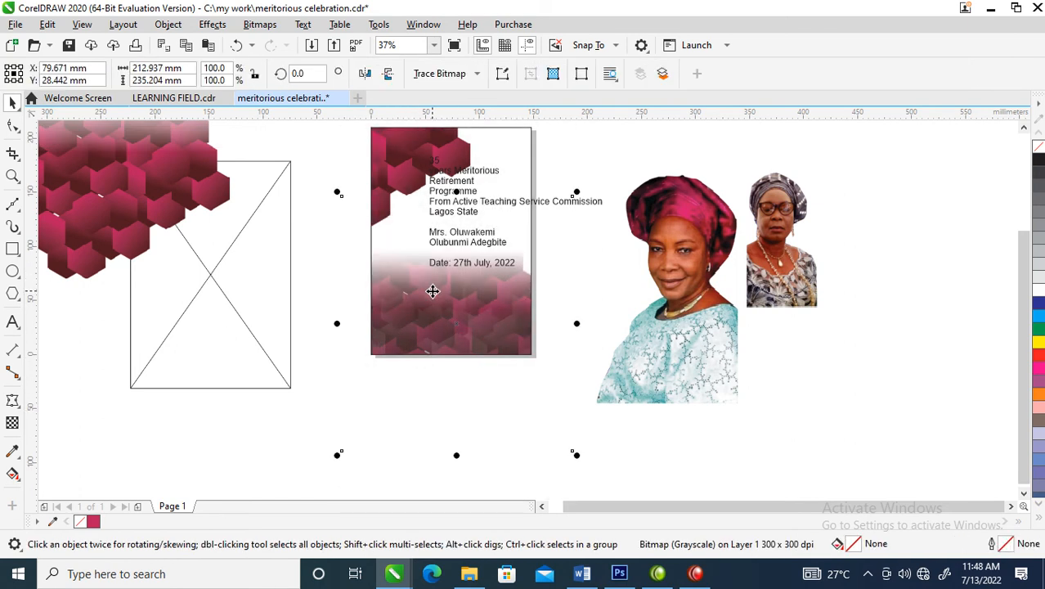
key(Delete)
ctrl+click(434, 291)
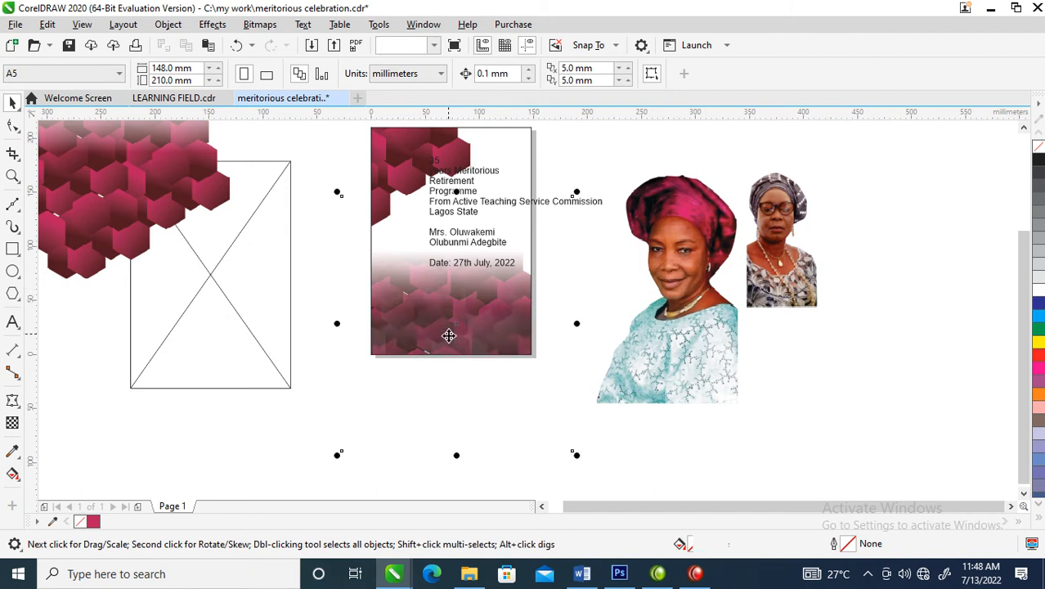
click(442, 315)
ctrl+click(438, 304)
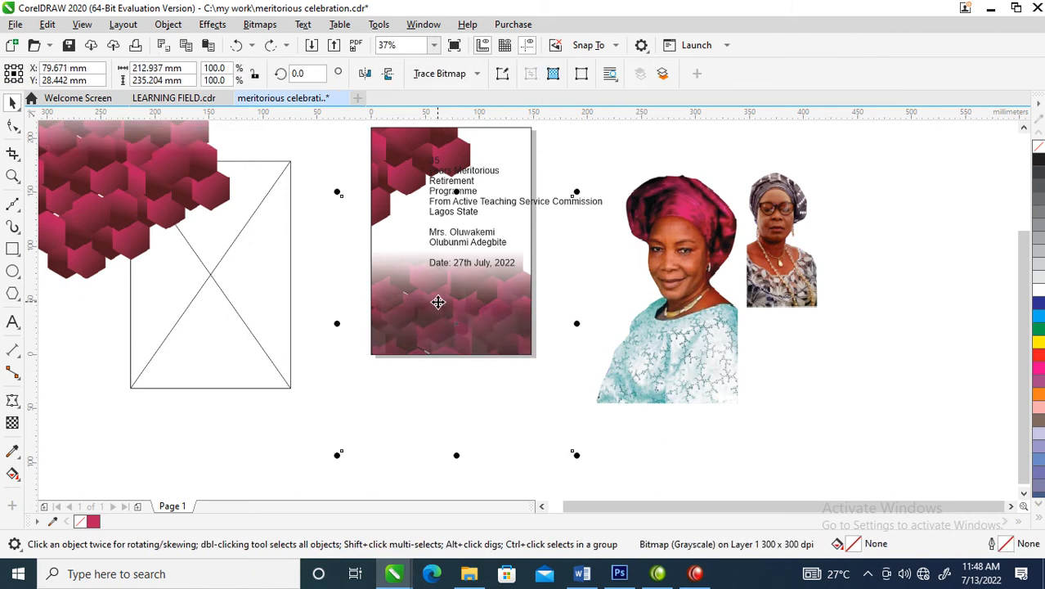
key(Delete)
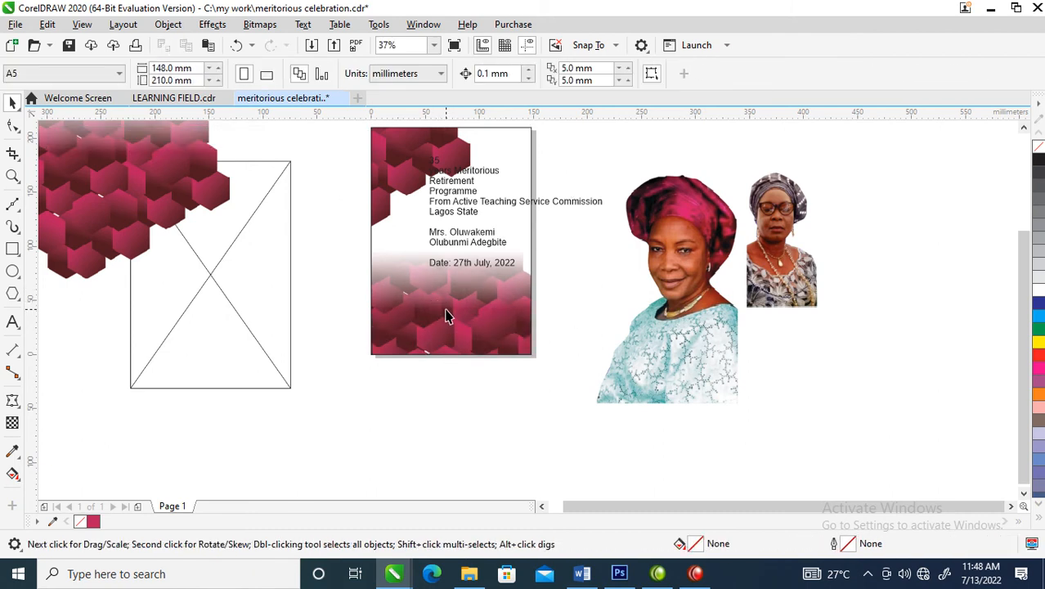
key(ctrl+z)
click(450, 321)
ctrl+click(444, 333)
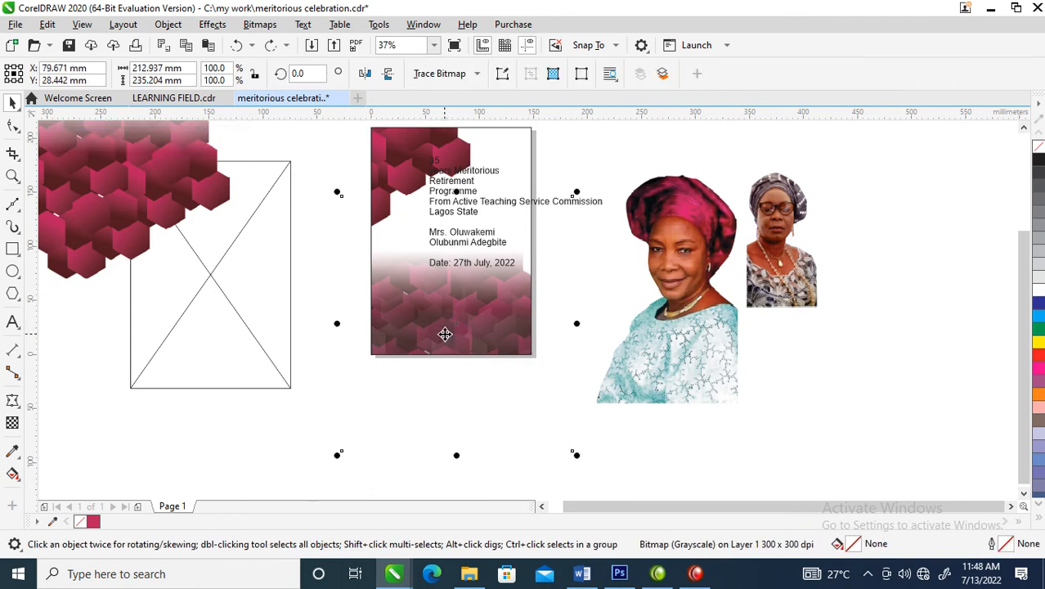
key(Delete)
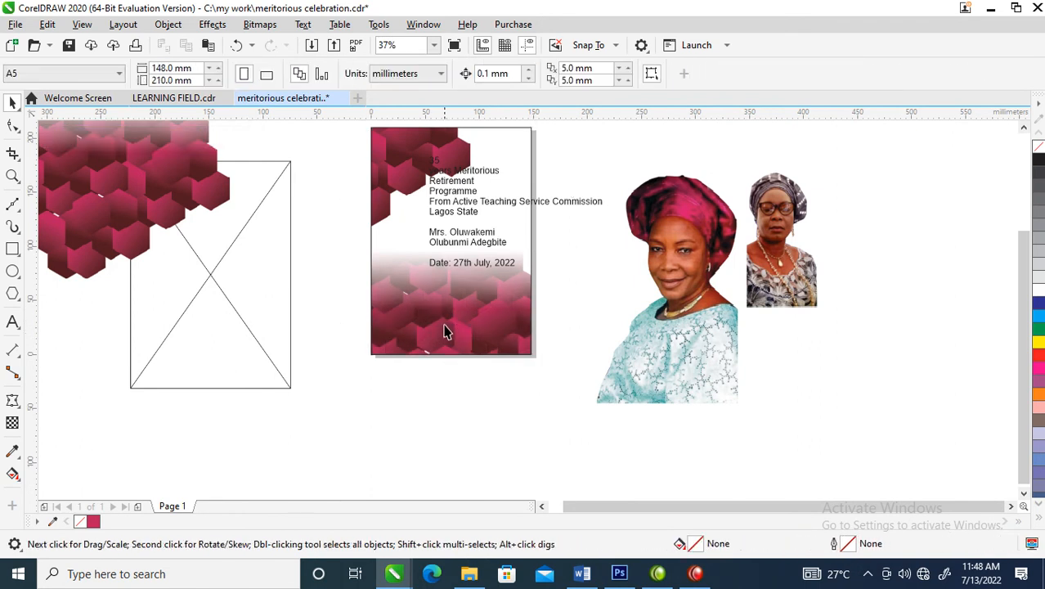
key(ctrl+z)
Step: Edit the page's PowerClip contents, delete the lower magenta honeycomb bitmap behind the grey one, and finish editing
click(445, 304)
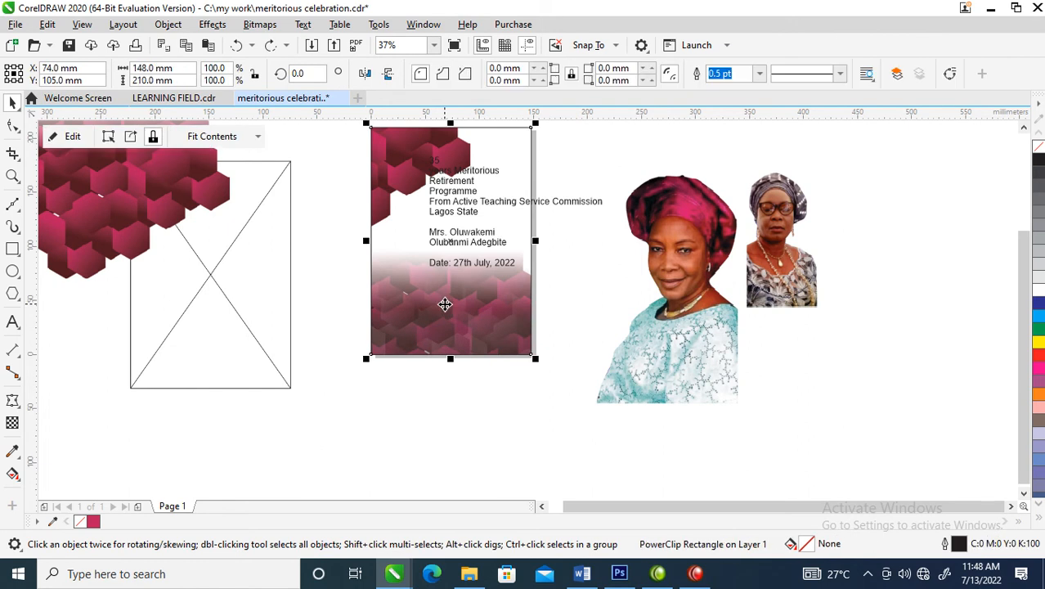
double_click(438, 319)
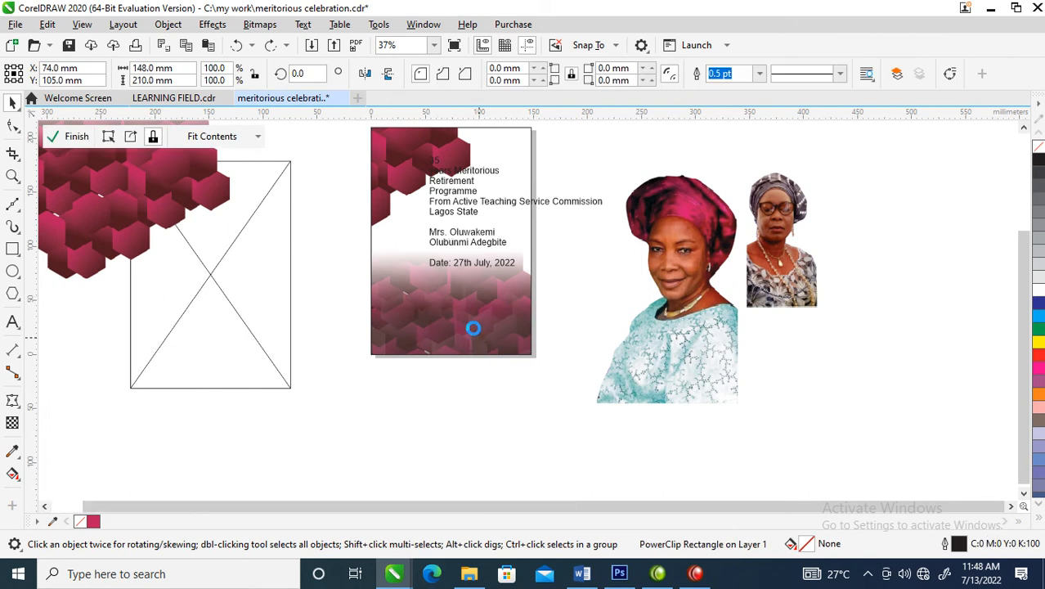
key(Delete)
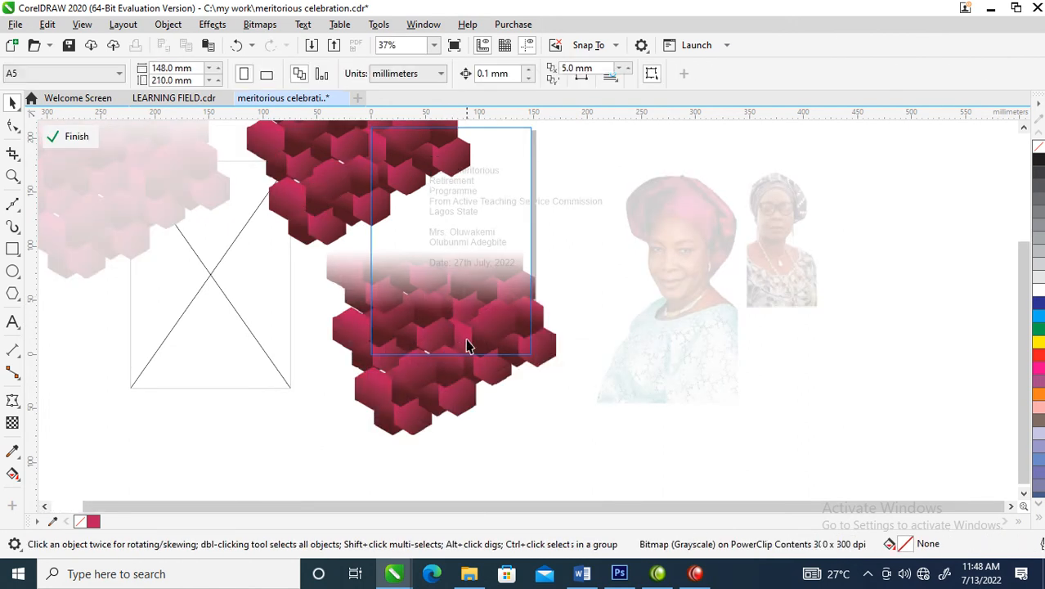
key(ctrl+z)
key(Escape)
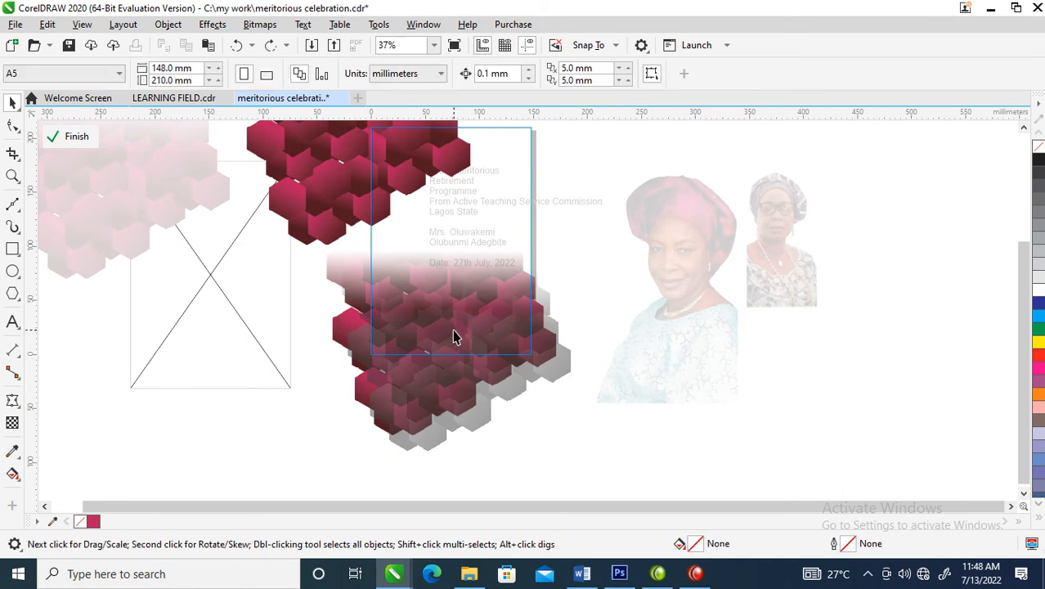
click(490, 338)
click(490, 354)
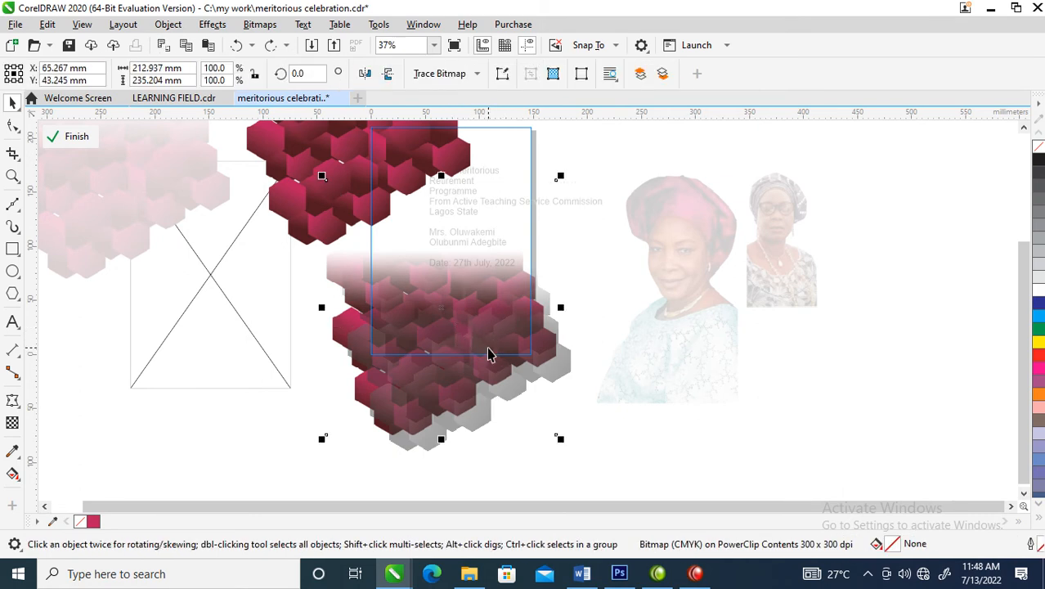
key(Delete)
ctrl+click(610, 322)
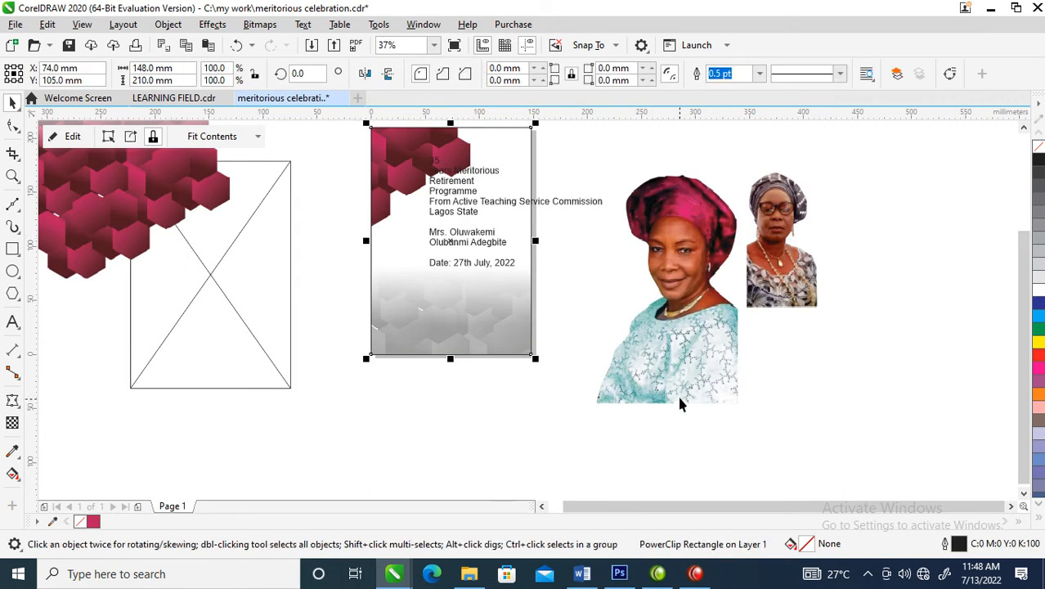
Step: Move the large portrait with the magenta headwrap to the page's right edge and convert it to a 300 dpi RGB bitmap
drag(675, 366, 585, 368)
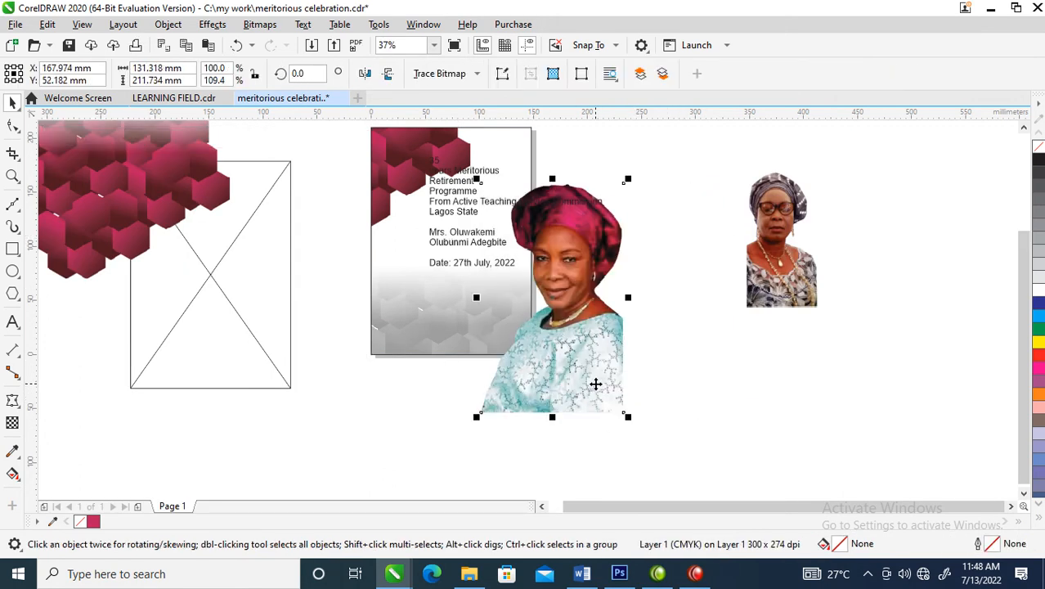
key(alt+b)
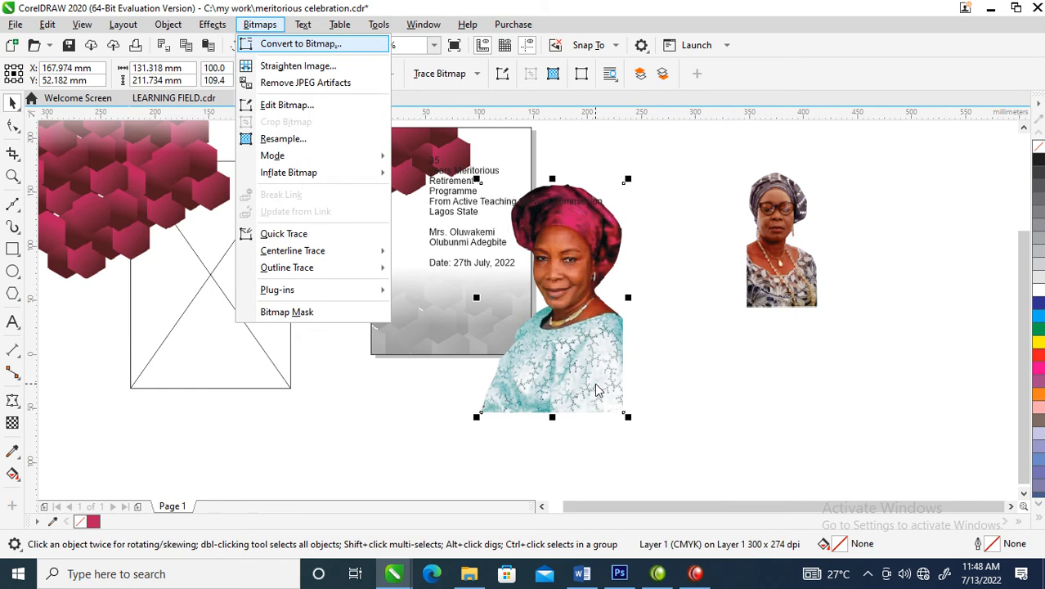
key(Return)
click(541, 370)
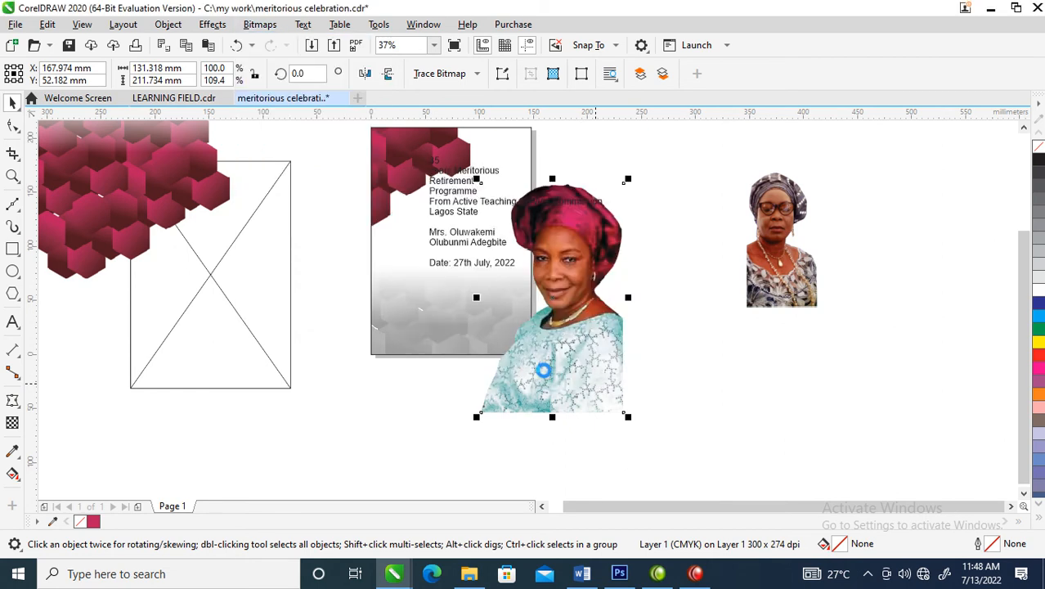
key(ctrl+z)
key(alt+b)
key(Return)
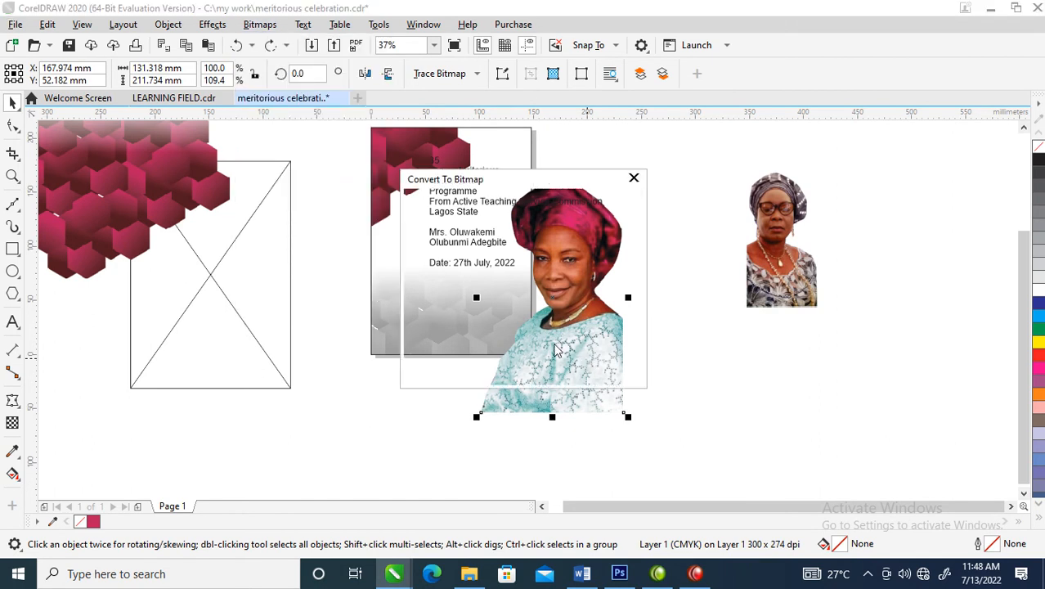
click(596, 240)
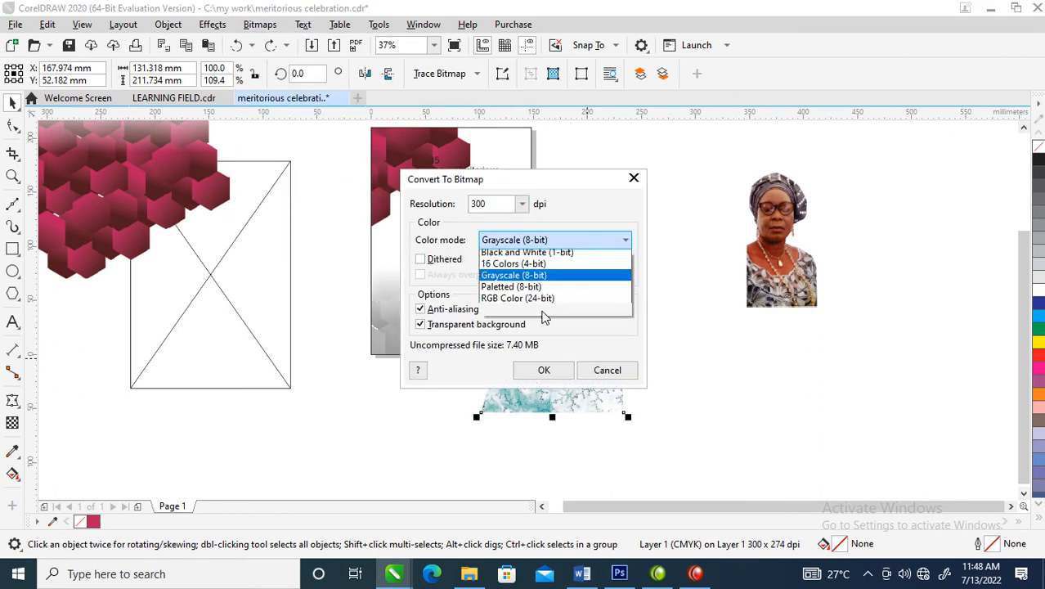
click(512, 302)
click(554, 370)
Step: PowerClip the large portrait inside the page rectangle, then scale it down slightly and position it in the page's lower right corner
drag(591, 322, 401, 292)
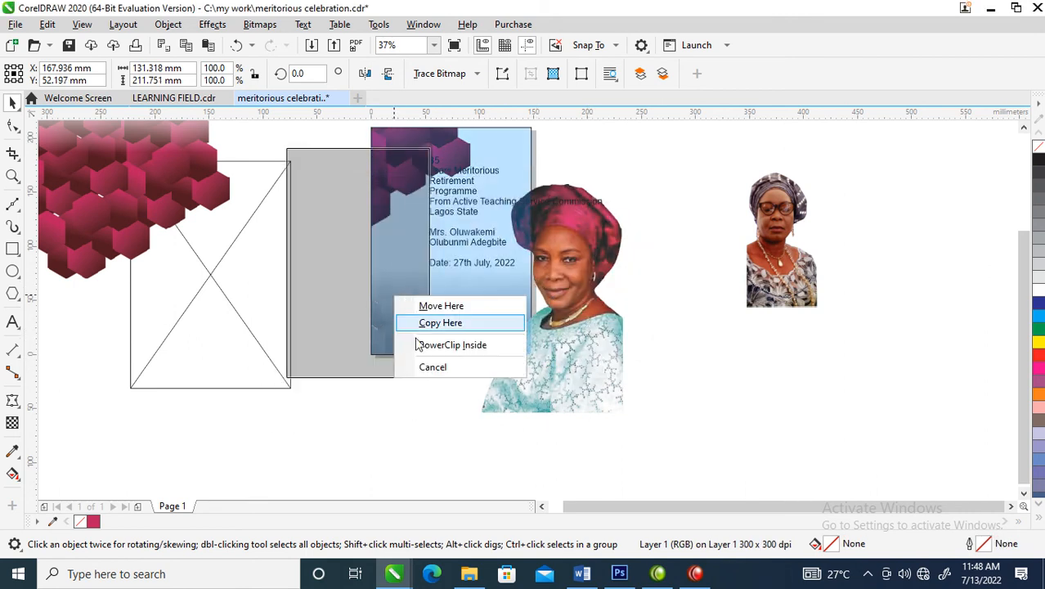
click(459, 344)
mouse_move(396, 274)
mouse_down()
mouse_move(399, 299)
mouse_move(550, 314)
mouse_move(537, 289)
mouse_move(538, 321)
mouse_up()
drag(514, 286, 489, 305)
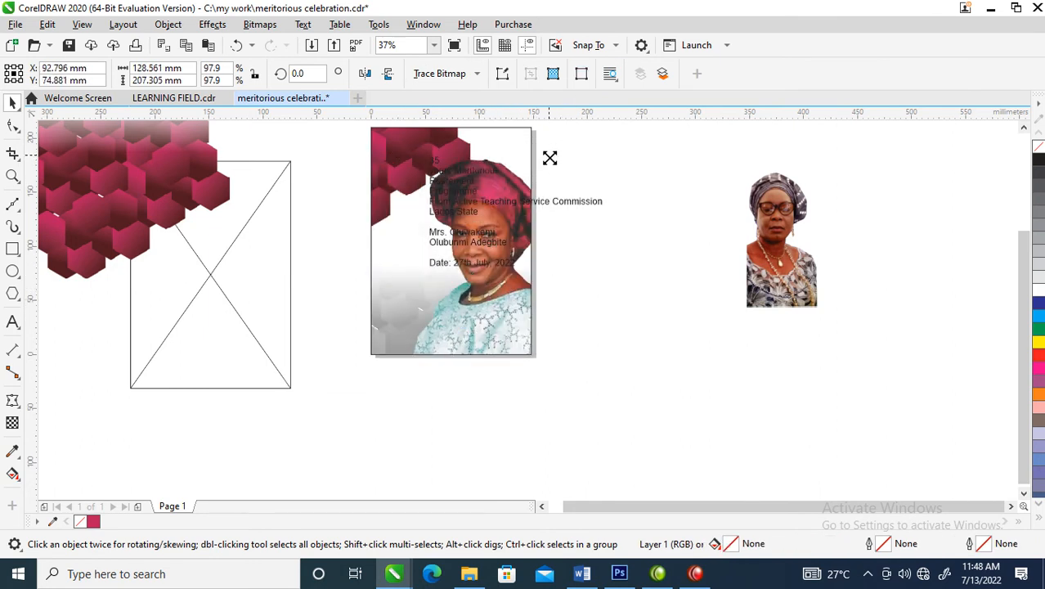
drag(548, 154, 540, 169)
drag(501, 315, 507, 323)
Step: Delete the spare magenta honeycomb bitmap and the empty PowerClip frame beside the page
click(197, 245)
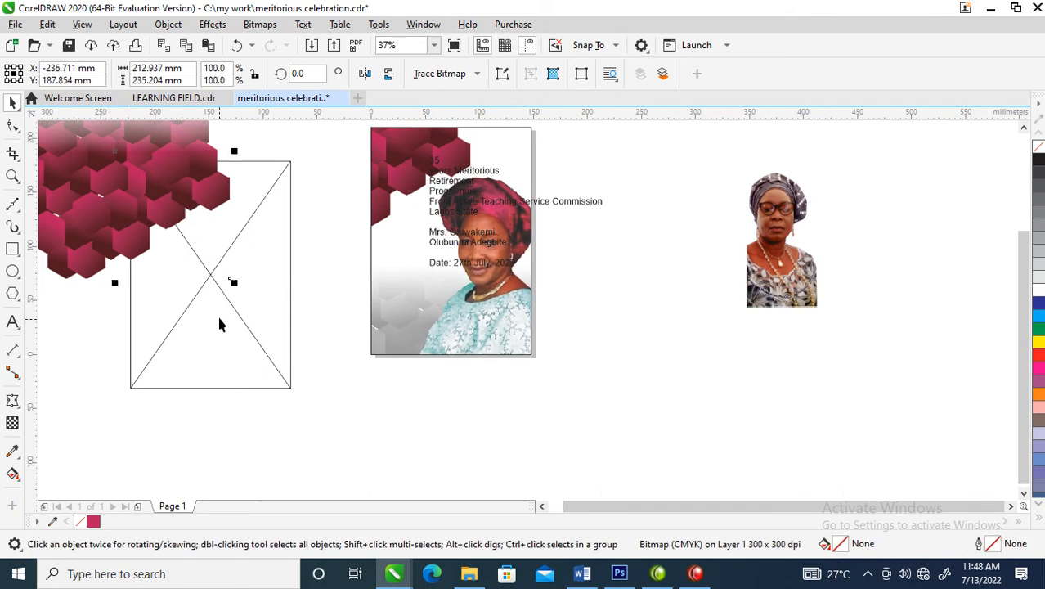
key(Delete)
click(198, 268)
key(Delete)
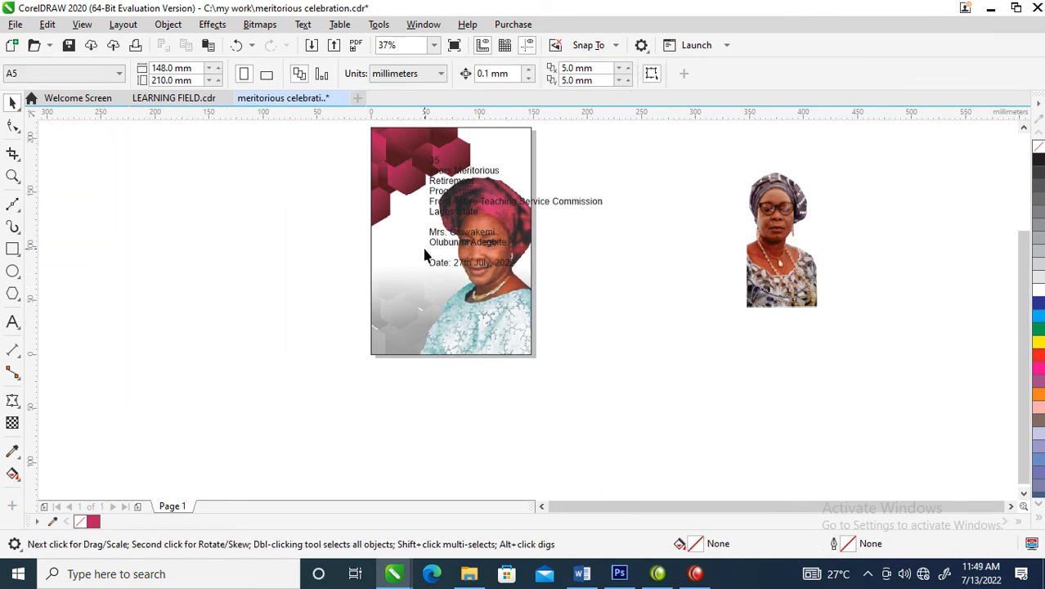
click(430, 270)
double_click(490, 239)
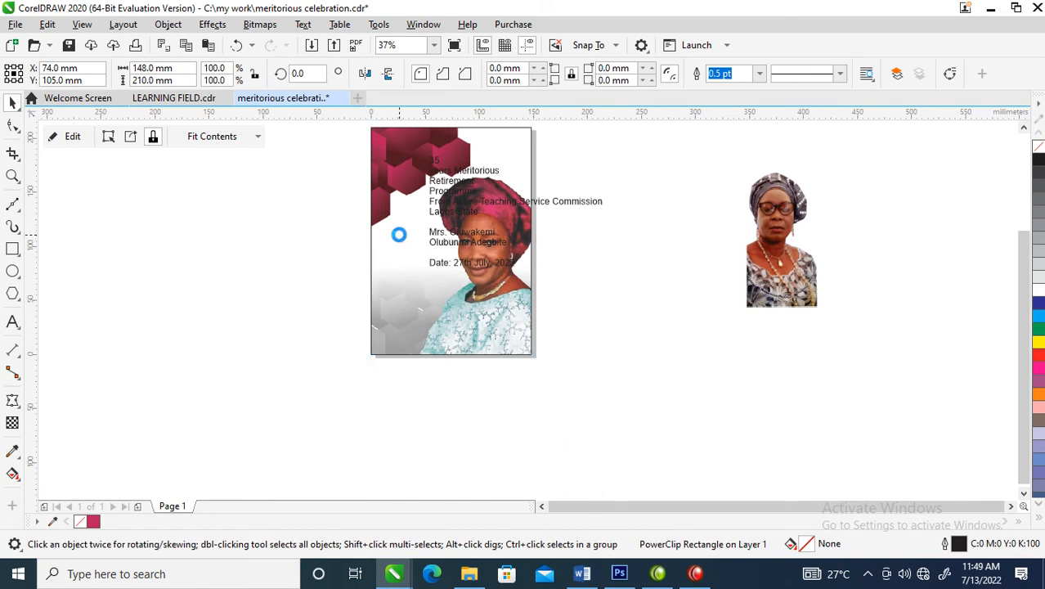
drag(344, 243, 291, 243)
key(ctrl+z)
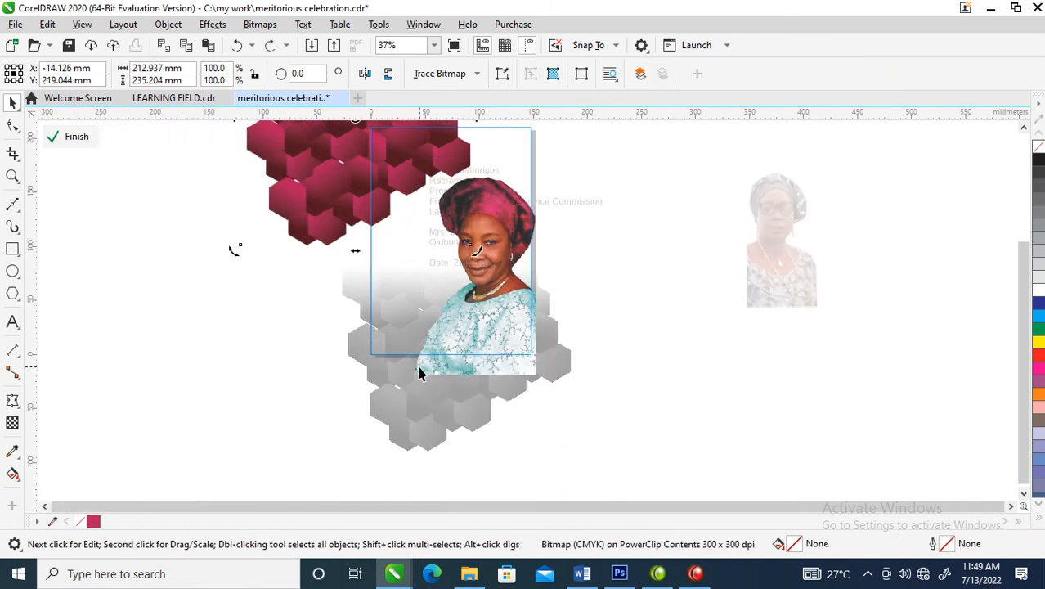
ctrl+click(642, 426)
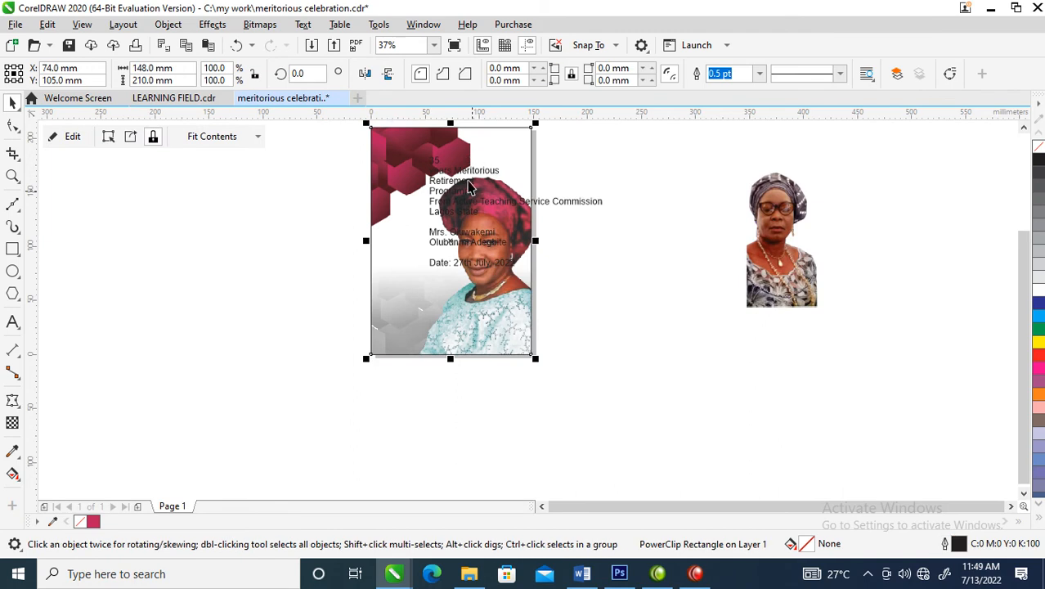
Step: Move the programme text block off the page to its right, then make a horizontally mirrored copy of the page rectangle on the left
drag(537, 212, 630, 221)
click(451, 256)
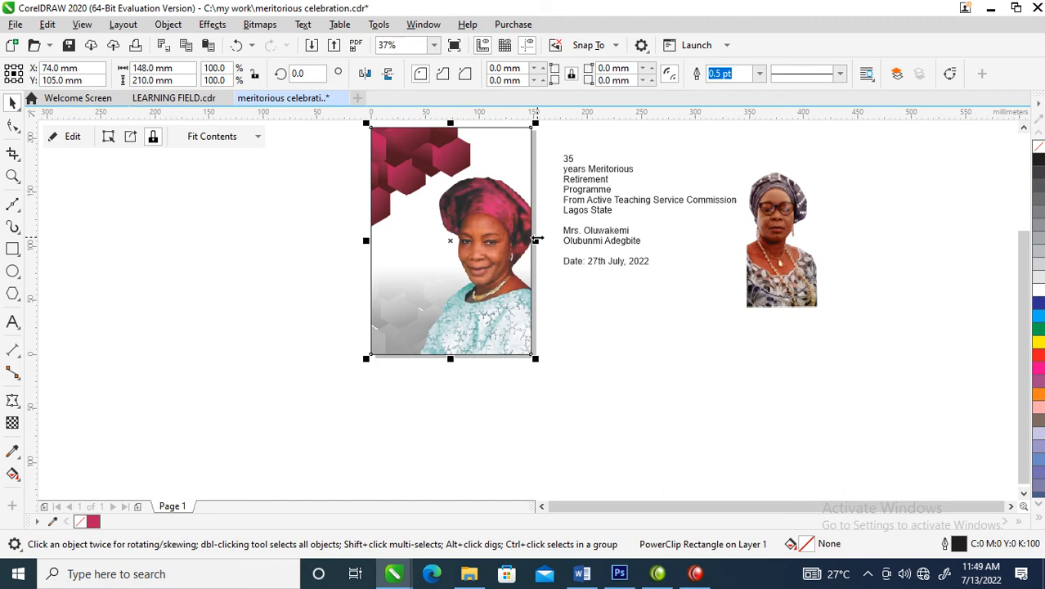
drag(536, 239, 315, 239)
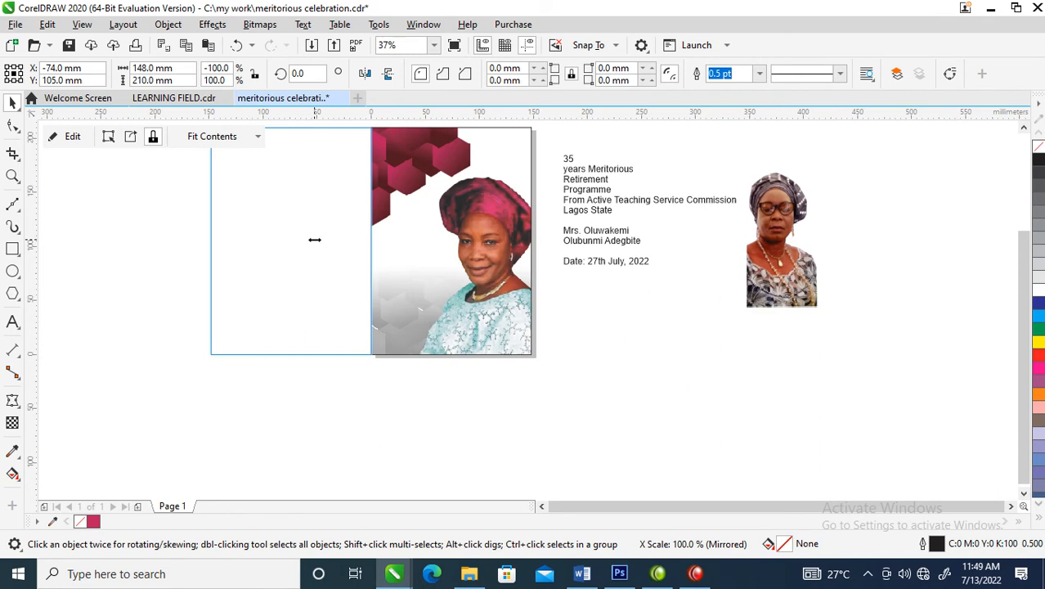
drag(315, 240, 316, 245)
right_click(316, 245)
click(114, 241)
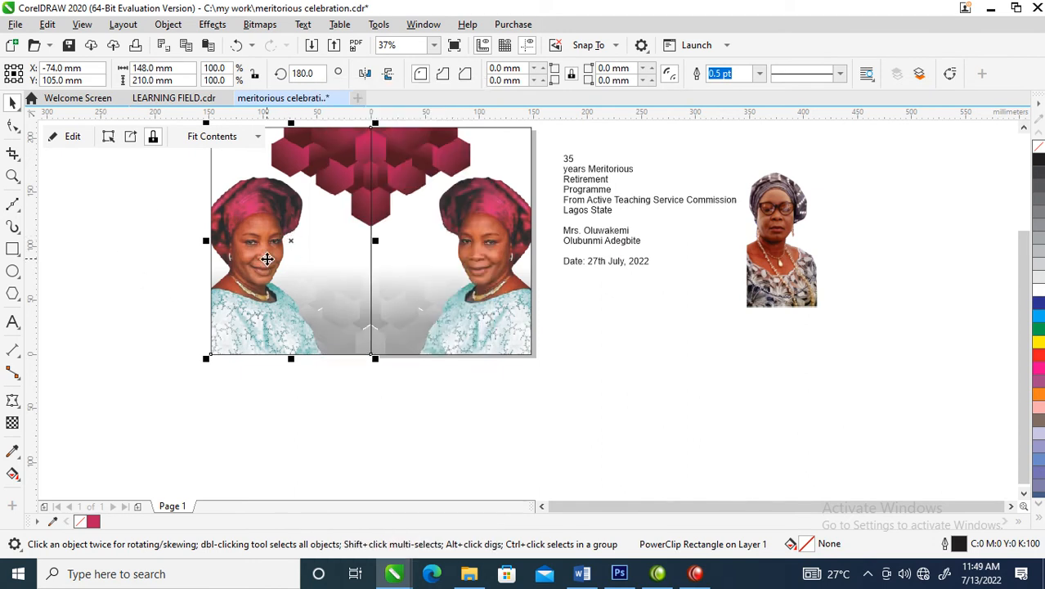
Step: Delete the mirrored portrait and the grey honeycomb from the left-hand copy, leaving its magenta honeycomb
ctrl+click(267, 259)
key(Delete)
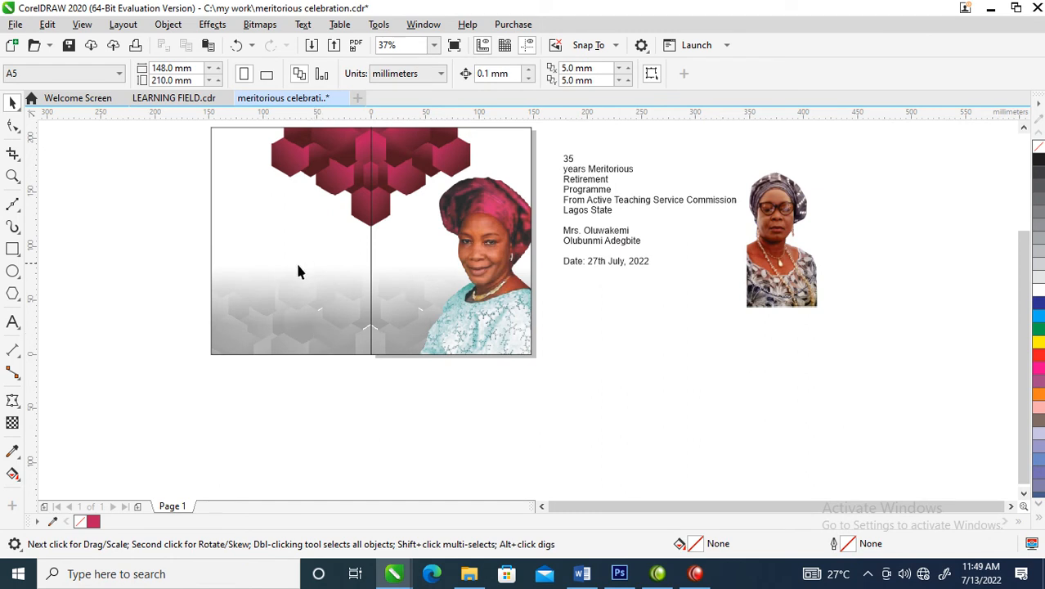
ctrl+click(273, 294)
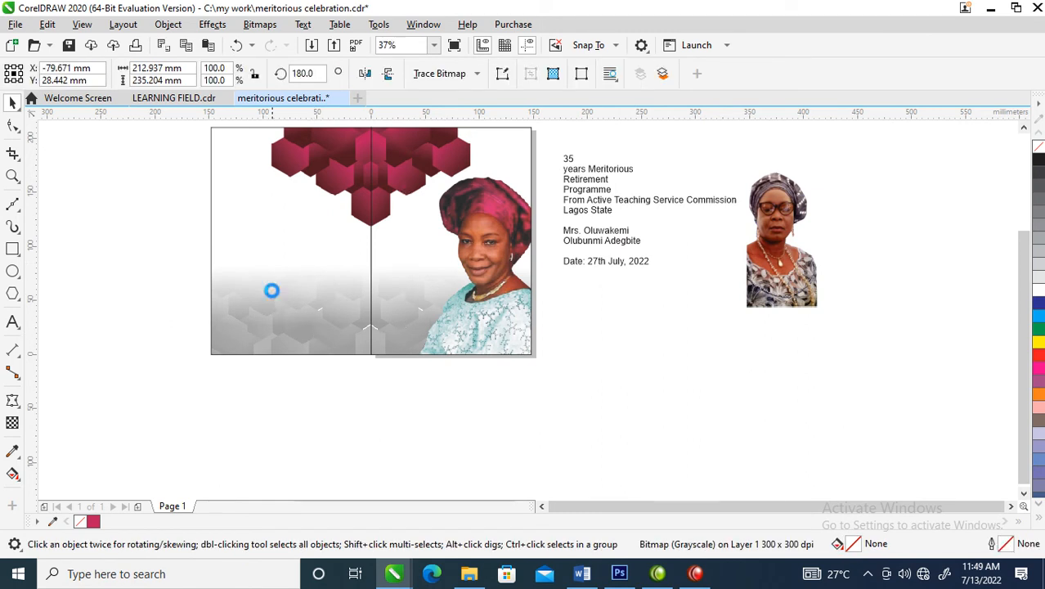
key(Delete)
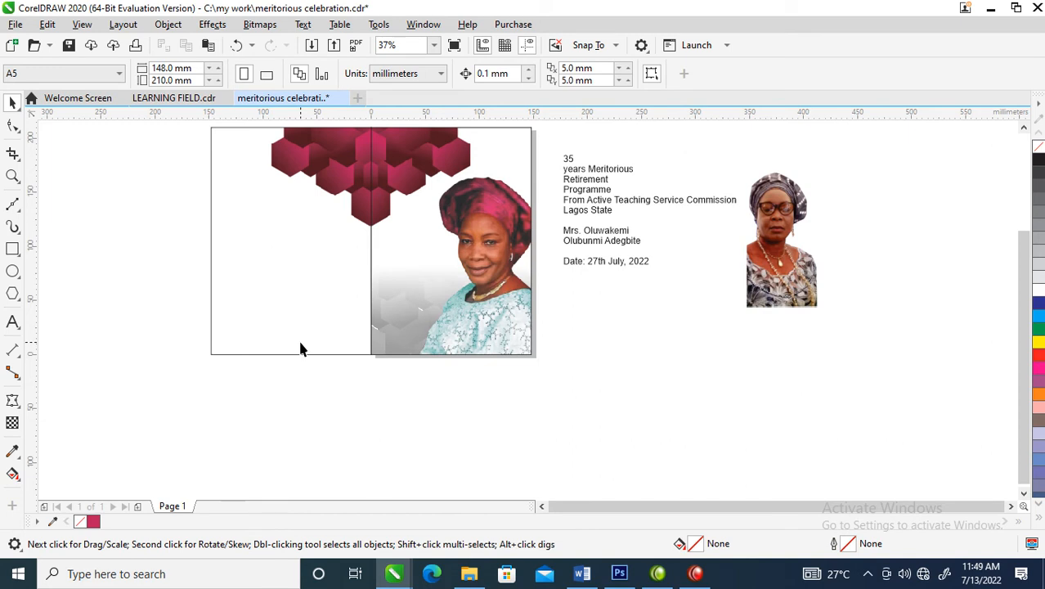
Step: Move the programme text block back onto the front cover, over its lower left area
scroll(299, 349, down, 1)
key(z)
drag(225, 215, 584, 340)
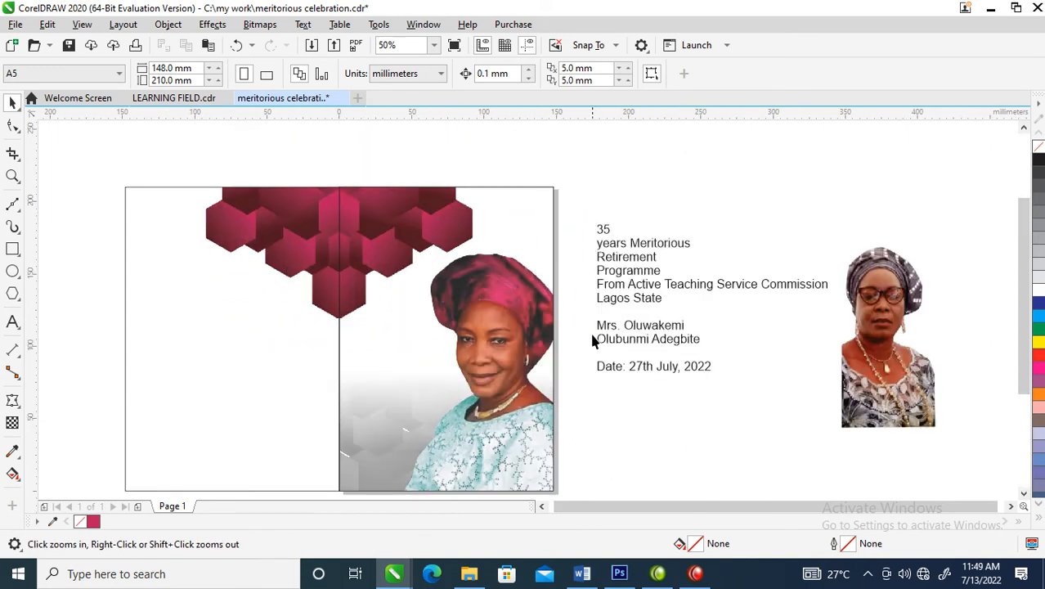
key(space)
click(646, 250)
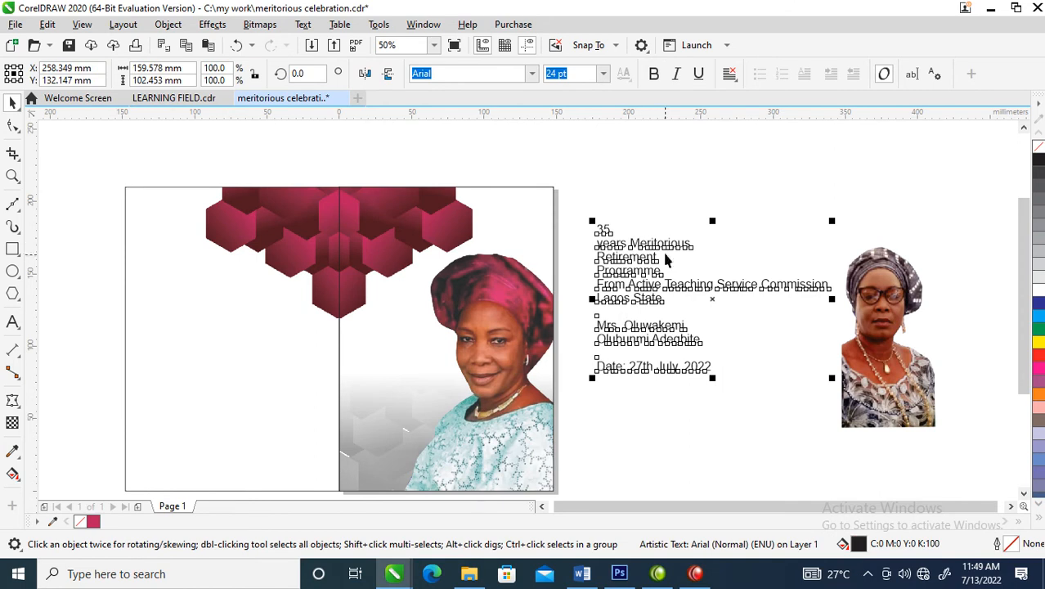
drag(685, 249, 447, 330)
Step: Set the programme text block to the FuturaTEE font at 12 pt
click(572, 73)
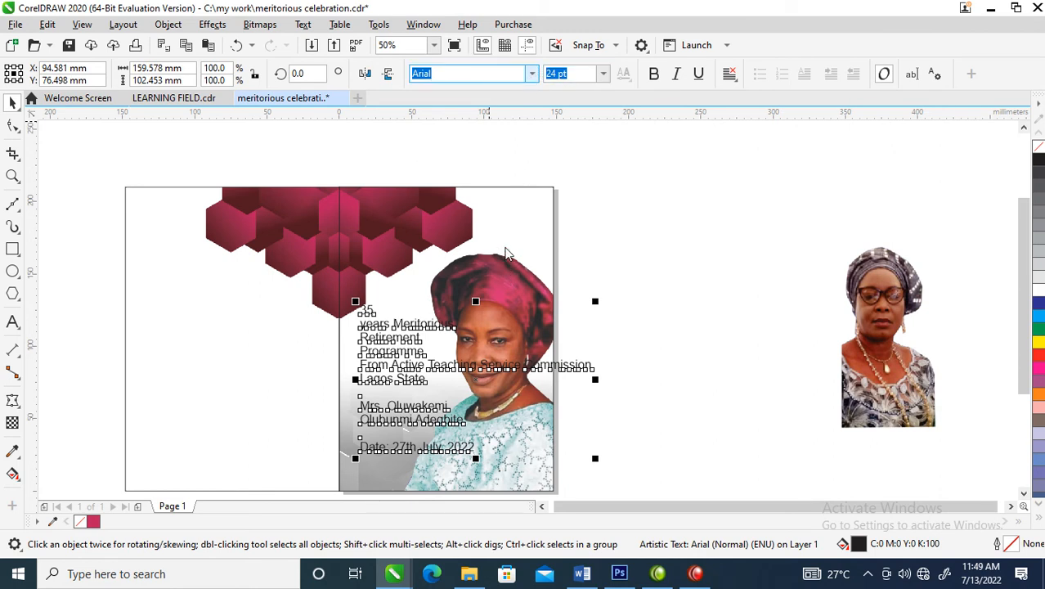
click(533, 78)
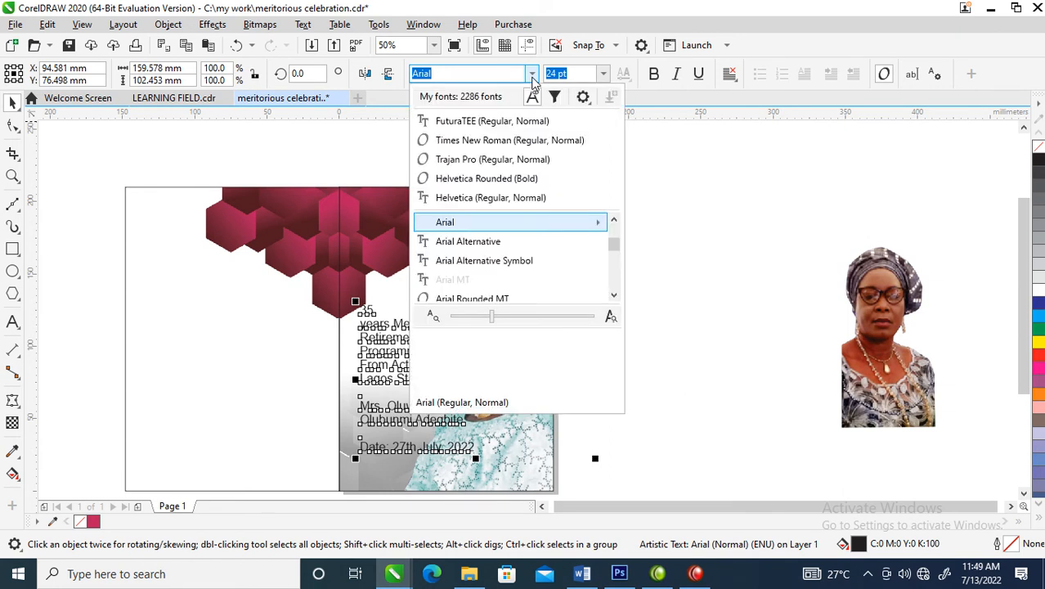
click(482, 128)
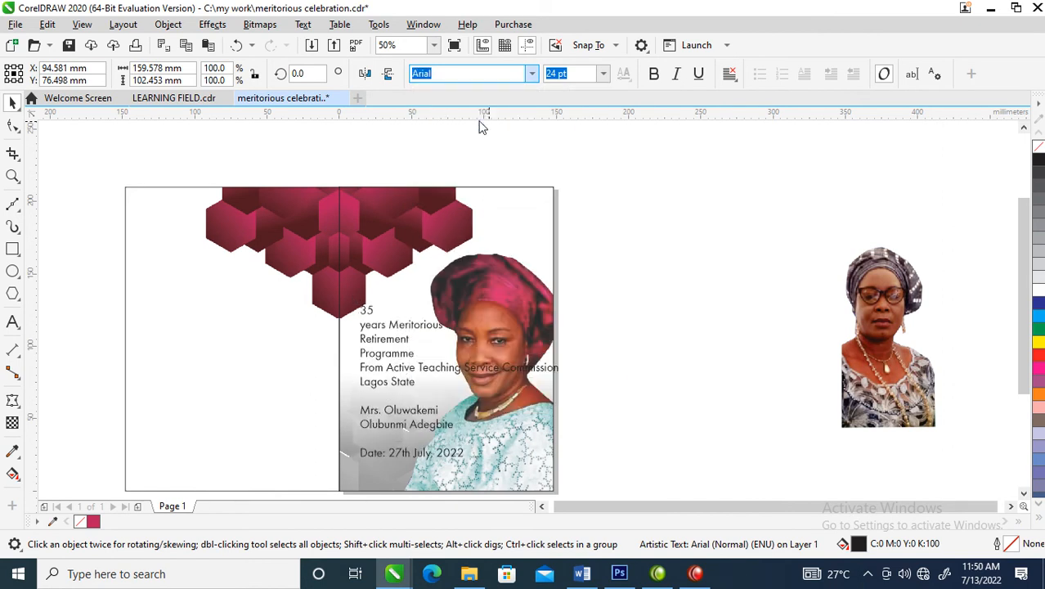
click(603, 74)
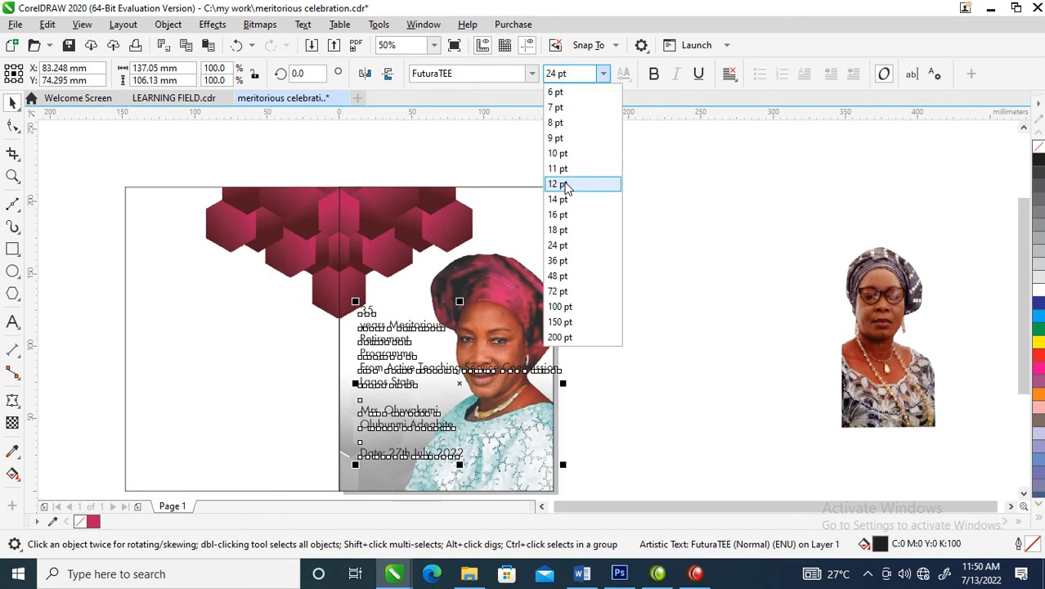
click(565, 186)
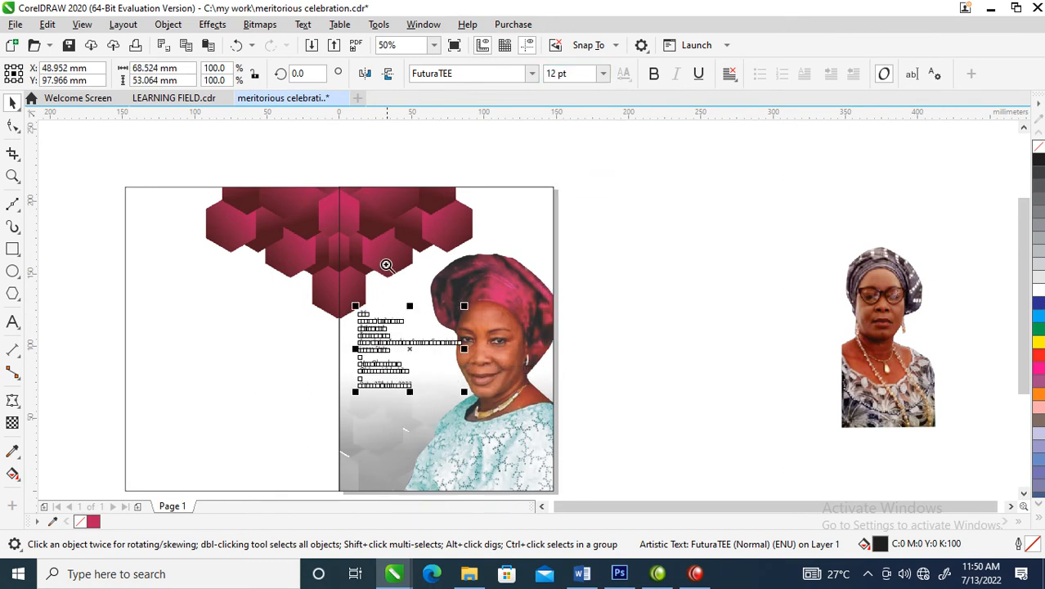
Step: Move the programme text block down beside the portrait's face and break it apart into separate lines
key(z)
drag(327, 270, 602, 408)
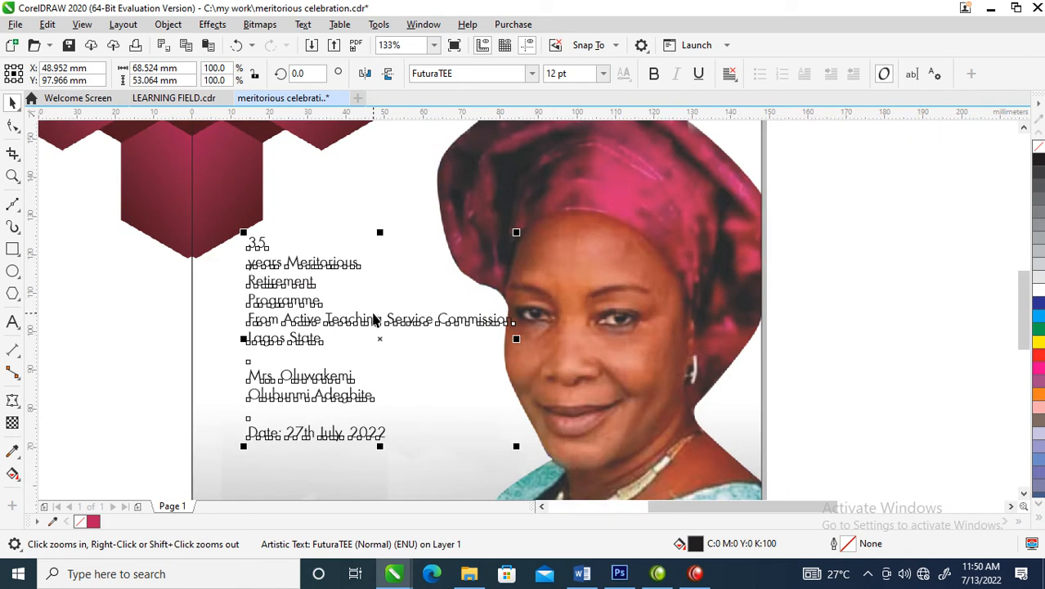
key(space)
drag(357, 260, 365, 341)
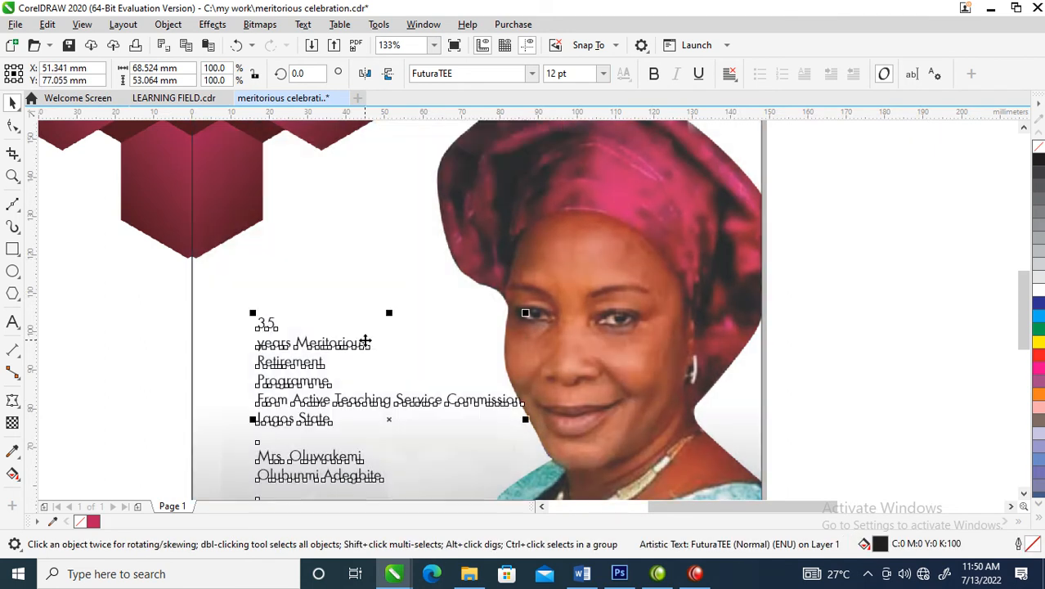
key(ctrl+k)
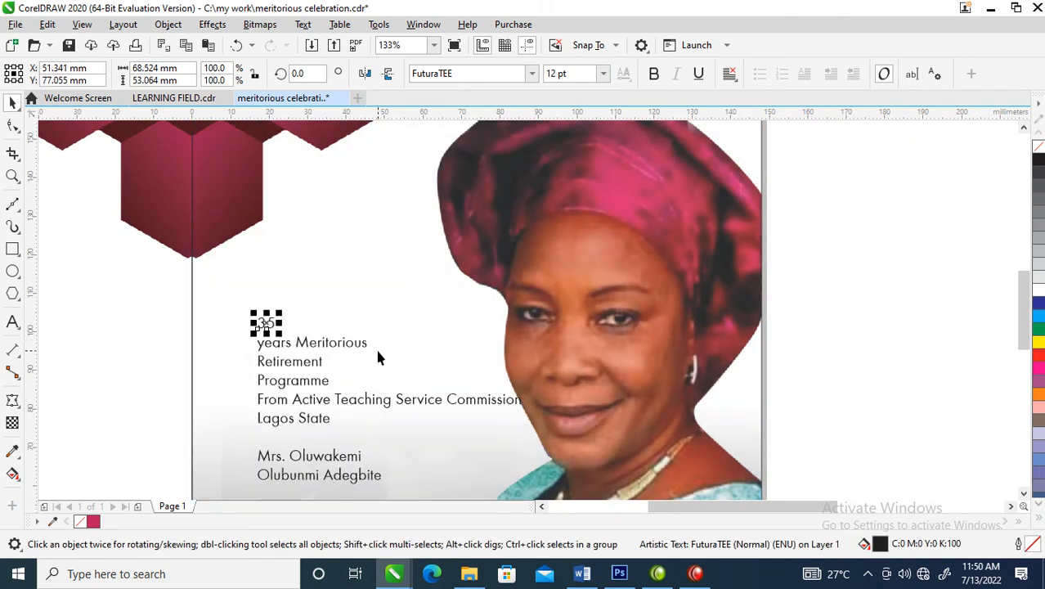
Step: Enlarge the "35" line to about 113 pt and place it above "years Meritorious"
scroll(335, 303, down, 2)
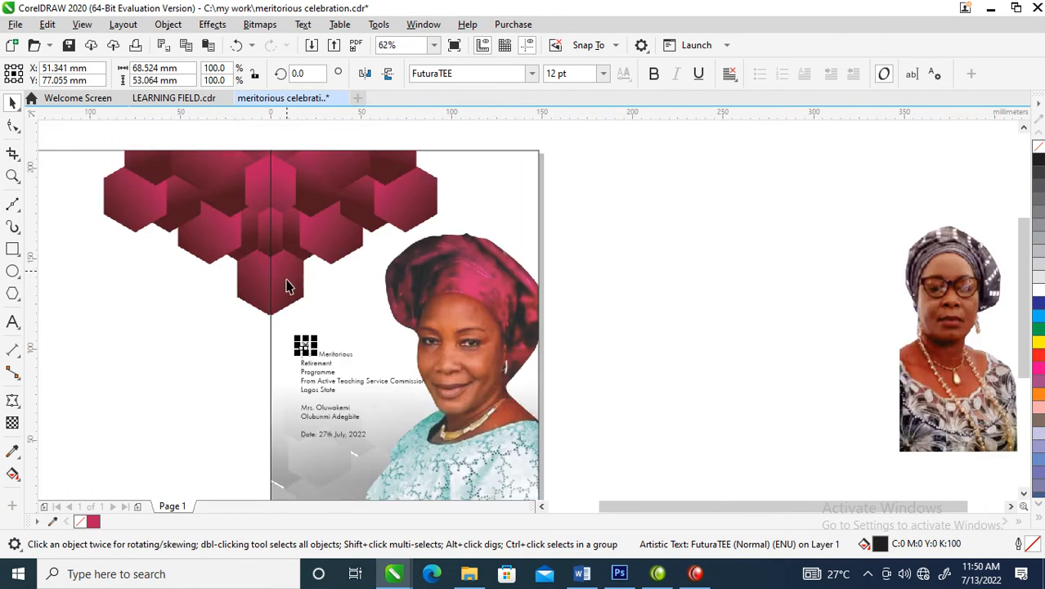
drag(318, 336, 378, 294)
key(z)
drag(229, 238, 487, 387)
drag(514, 335, 520, 315)
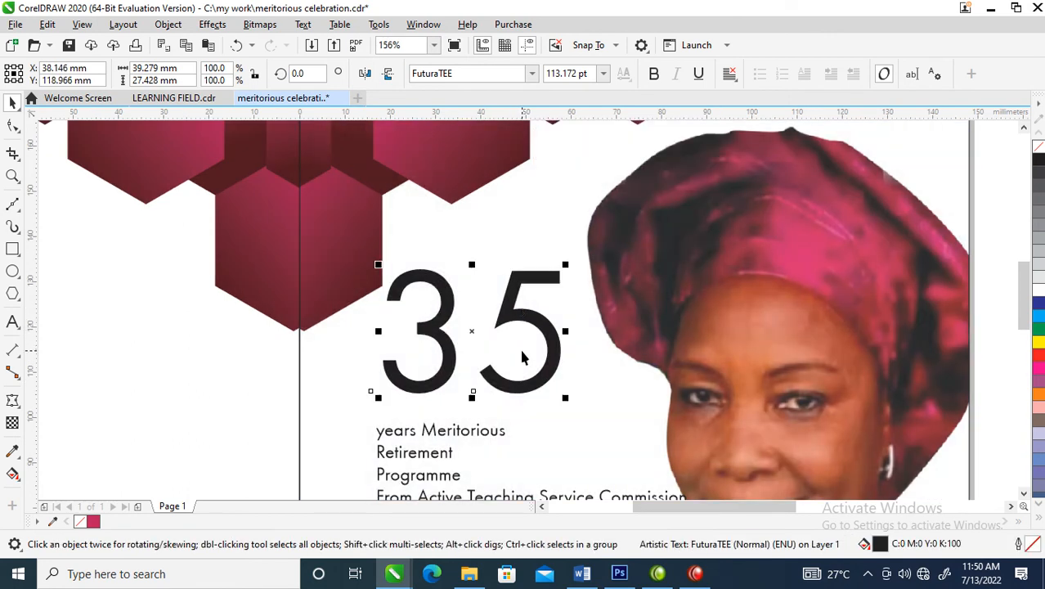
Step: Break the large "35" into separate digits and move the 5 down and left so it overlaps the 3
key(ctrl+k)
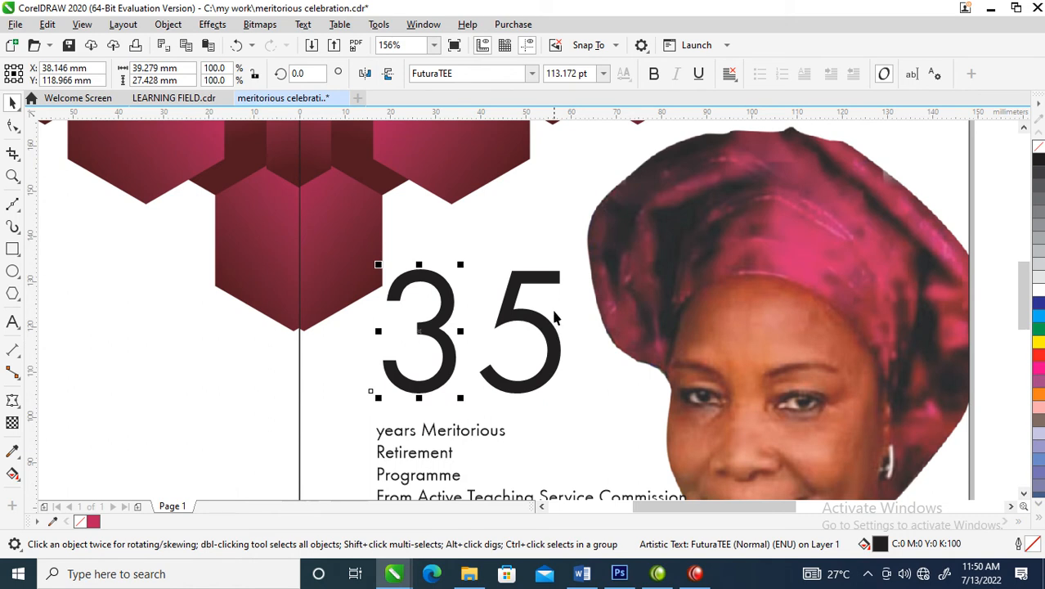
drag(556, 331, 499, 354)
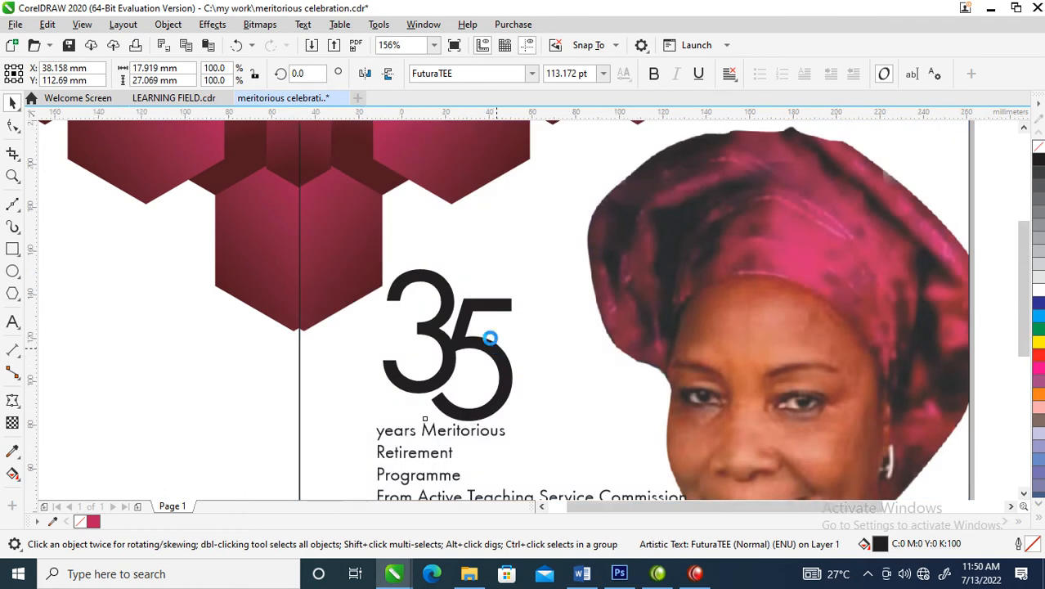
Step: Move the text lines below the large "35" further down the page
scroll(498, 352, down, 2)
scroll(399, 241, down, 2)
key(z)
drag(369, 283, 579, 440)
drag(420, 315, 630, 432)
drag(610, 367, 616, 429)
Step: Move the "years Meritorious" line up directly beneath the large "35"
key(z)
drag(383, 214, 679, 397)
key(space)
click(492, 450)
drag(494, 466, 495, 354)
Step: Change the whole "years Meritorious" line to Title Case
double_click(494, 355)
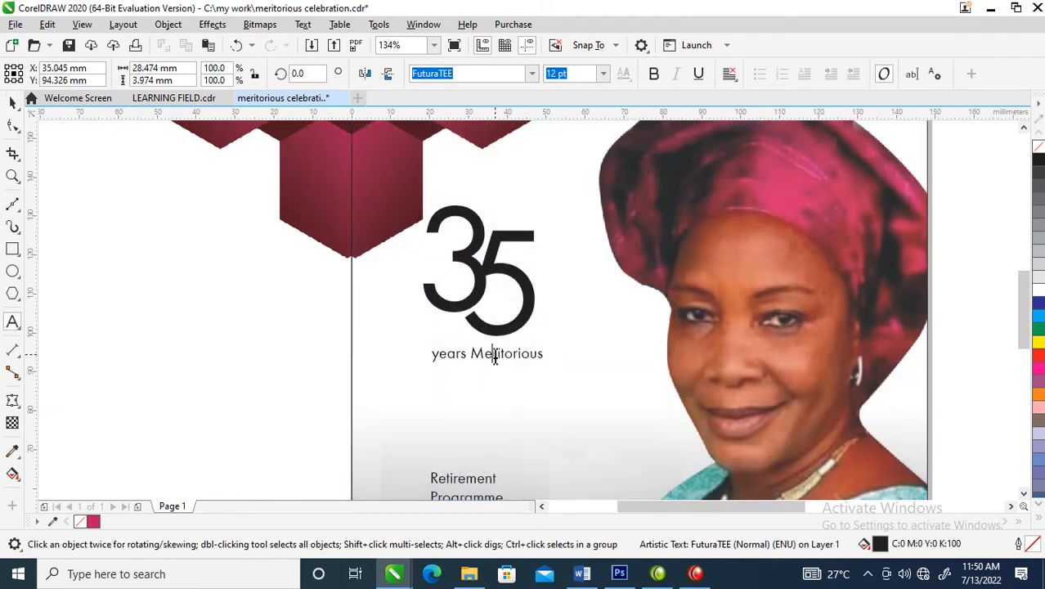
key(ctrl+a)
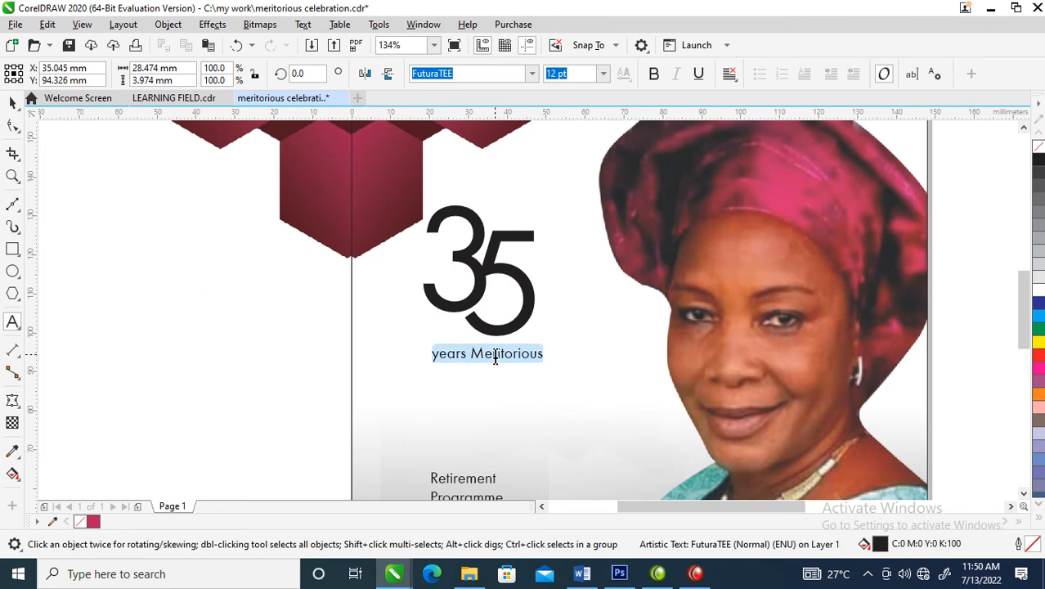
key(shift+F3)
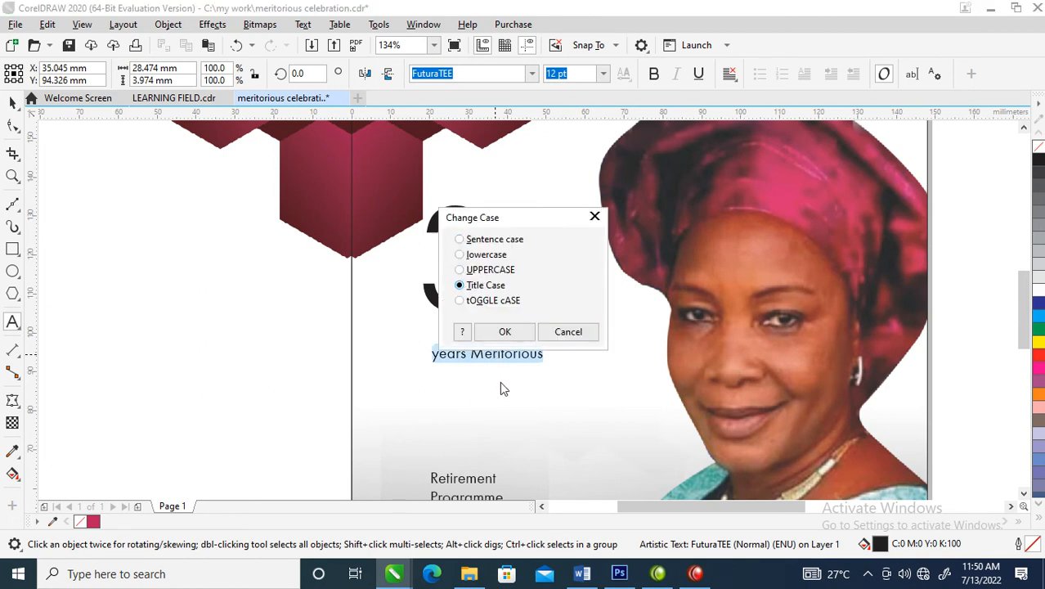
click(505, 331)
key(ctrl+space)
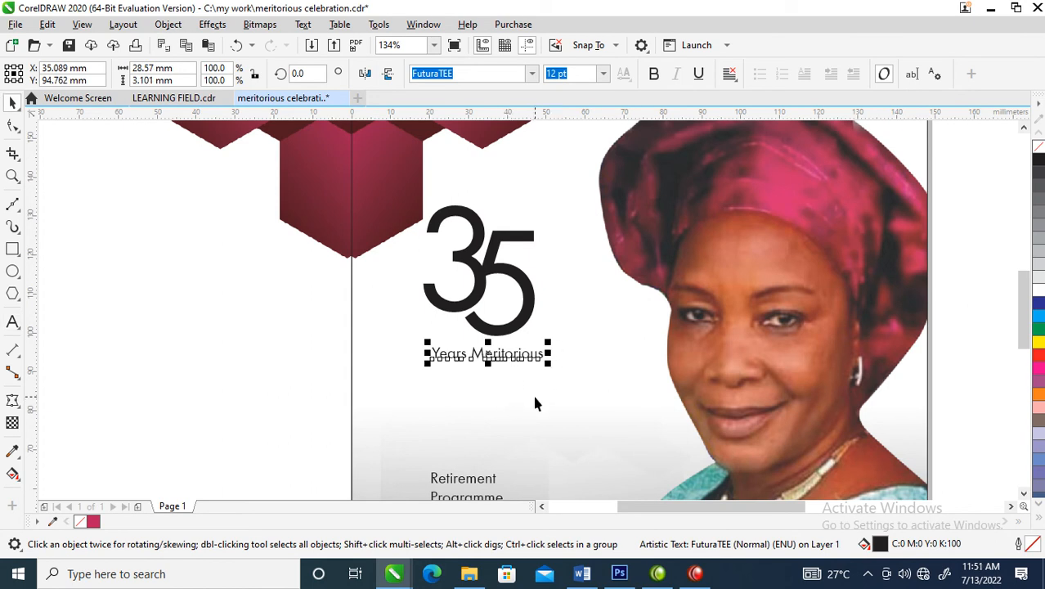
Step: Break "Years Meritorious" apart into single words and move "Years" up under the 3
key(ctrl+k)
drag(448, 358, 449, 324)
key(z)
drag(369, 255, 592, 394)
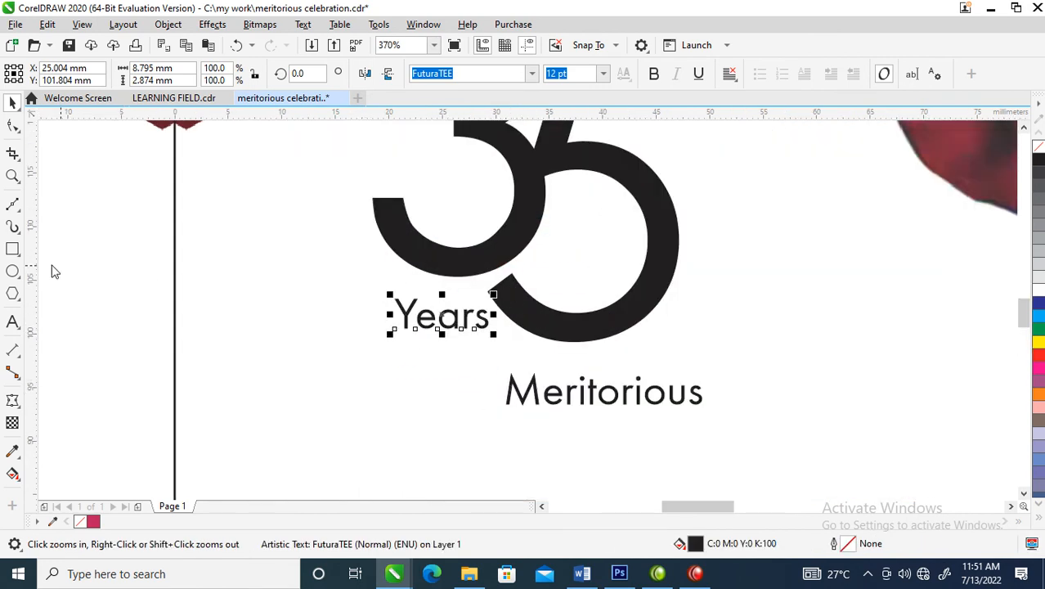
Step: Draw a closed Bézier ribbon shape about 18.4 × 5.7 mm around "Years", with a notched left end
click(13, 203)
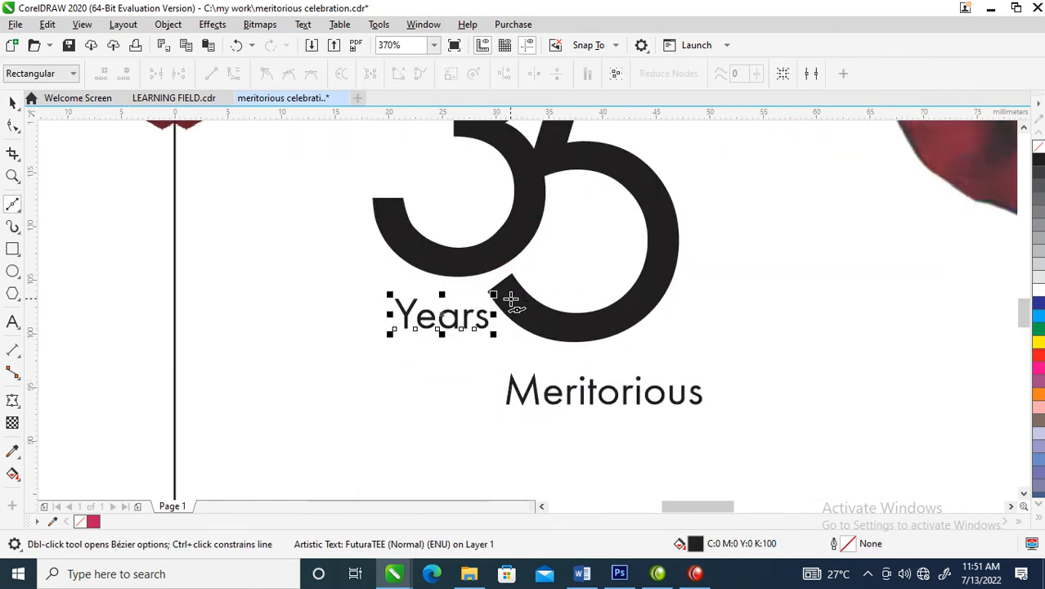
click(509, 298)
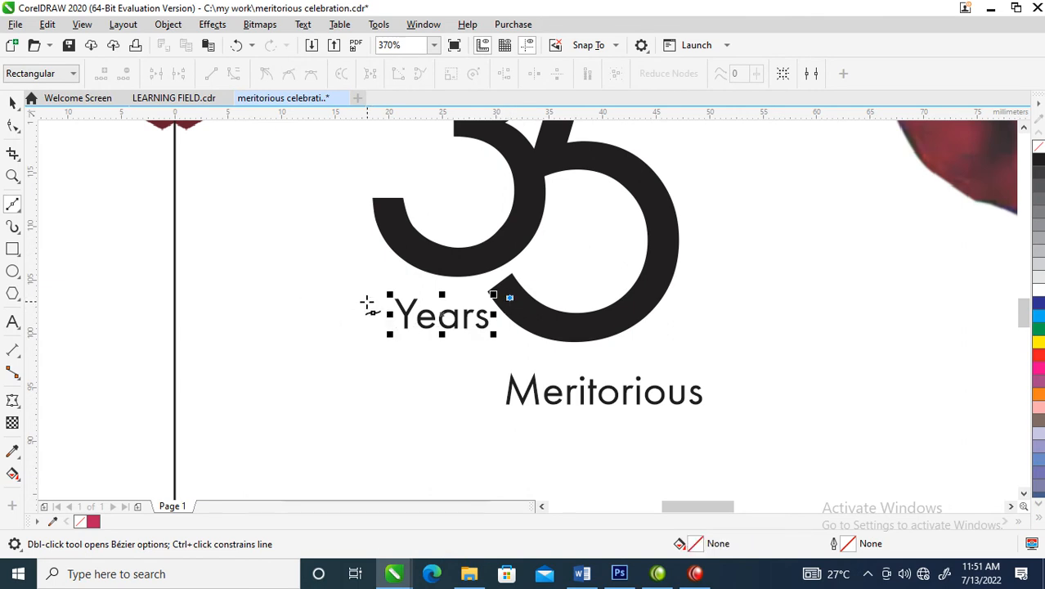
click(330, 297)
click(366, 320)
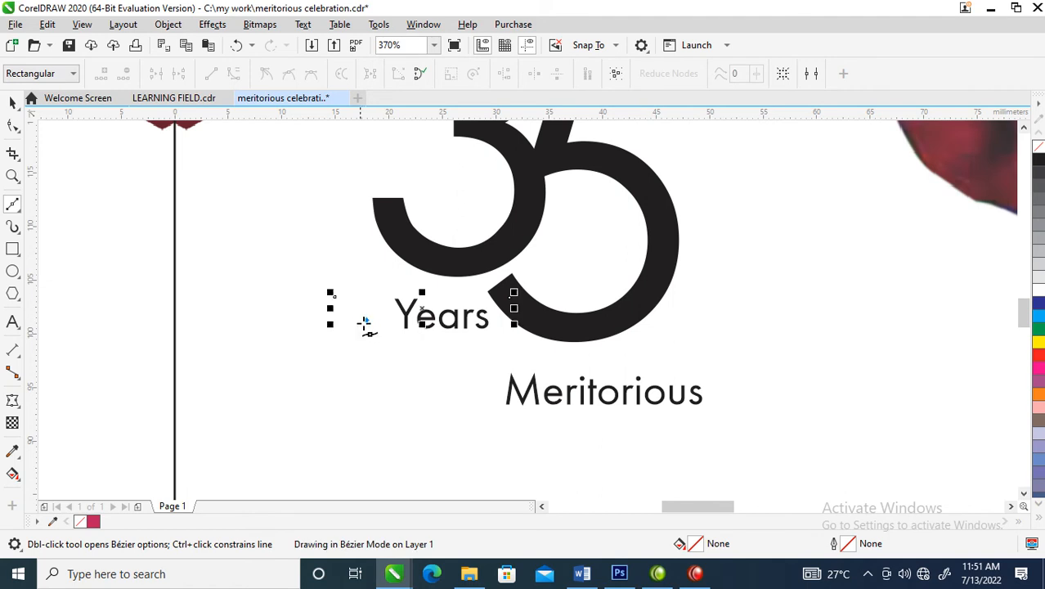
click(347, 361)
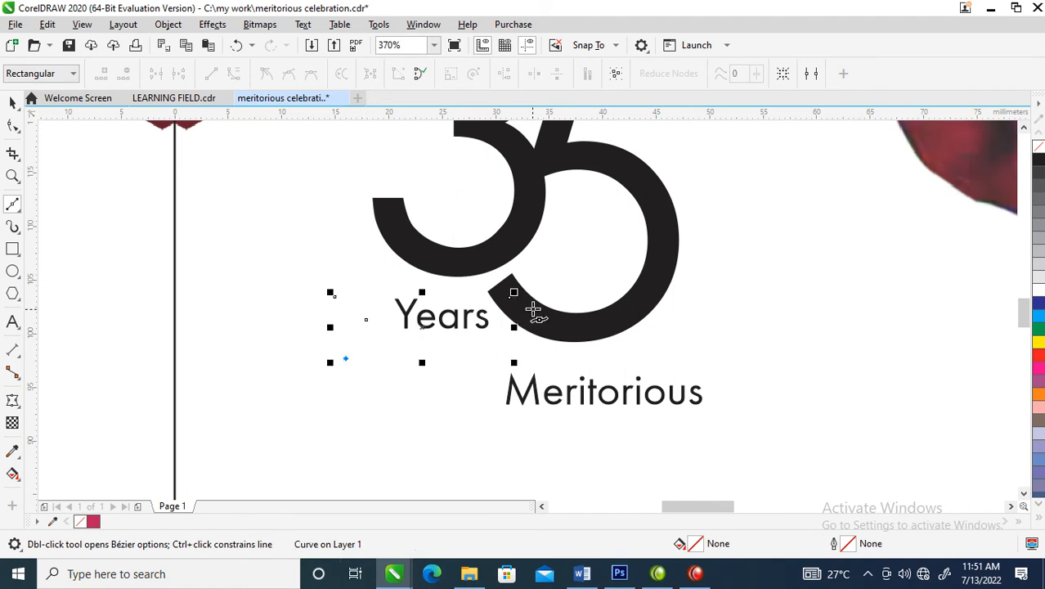
click(533, 332)
click(511, 300)
key(space)
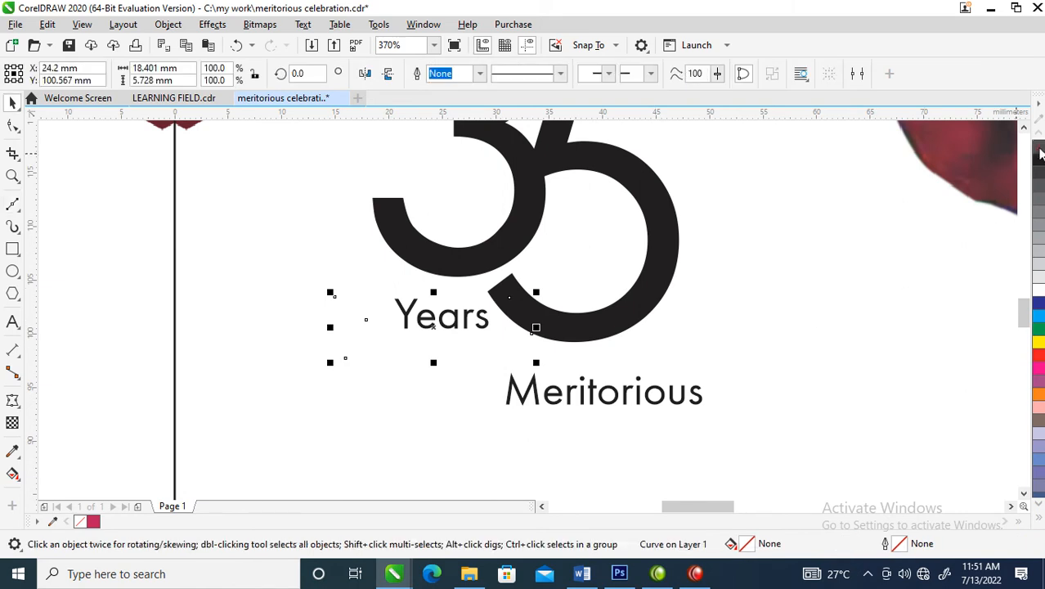
Step: Fill the ribbon shape with black and convert its upper edge to a curve bent into a gentle wave
click(1039, 161)
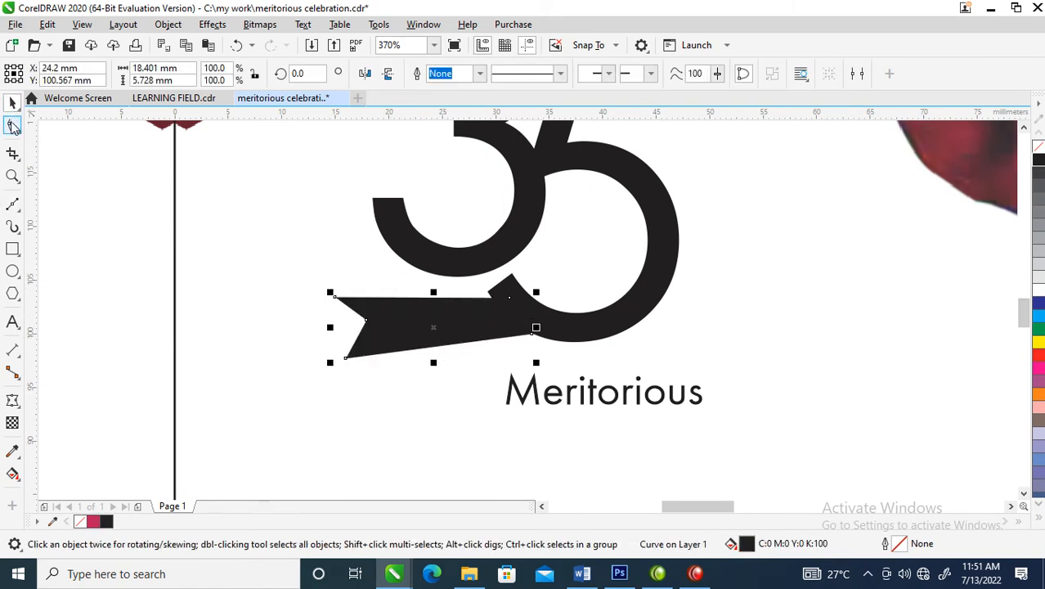
click(12, 127)
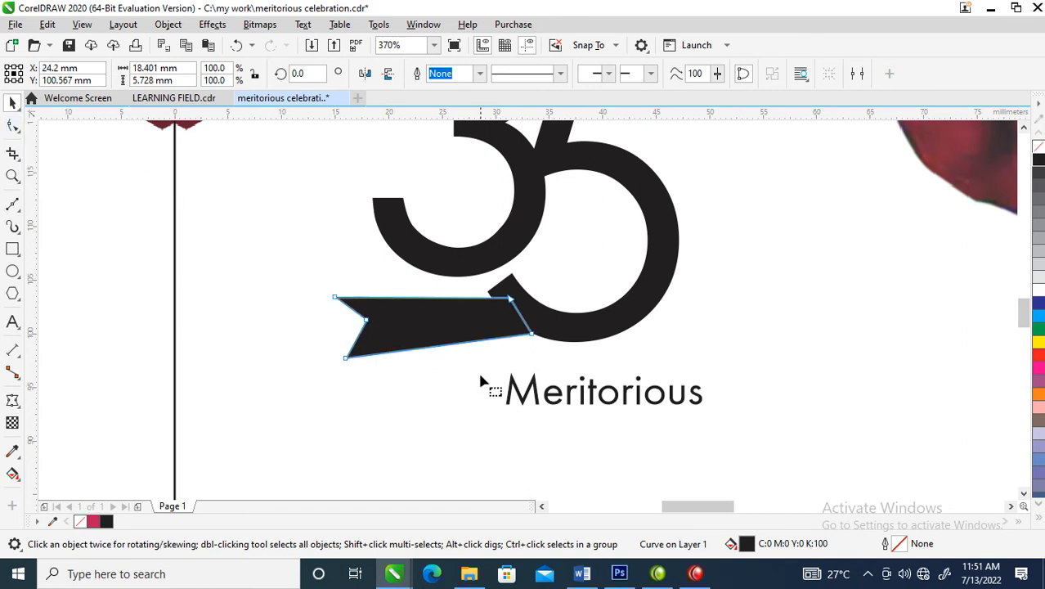
right_click(431, 298)
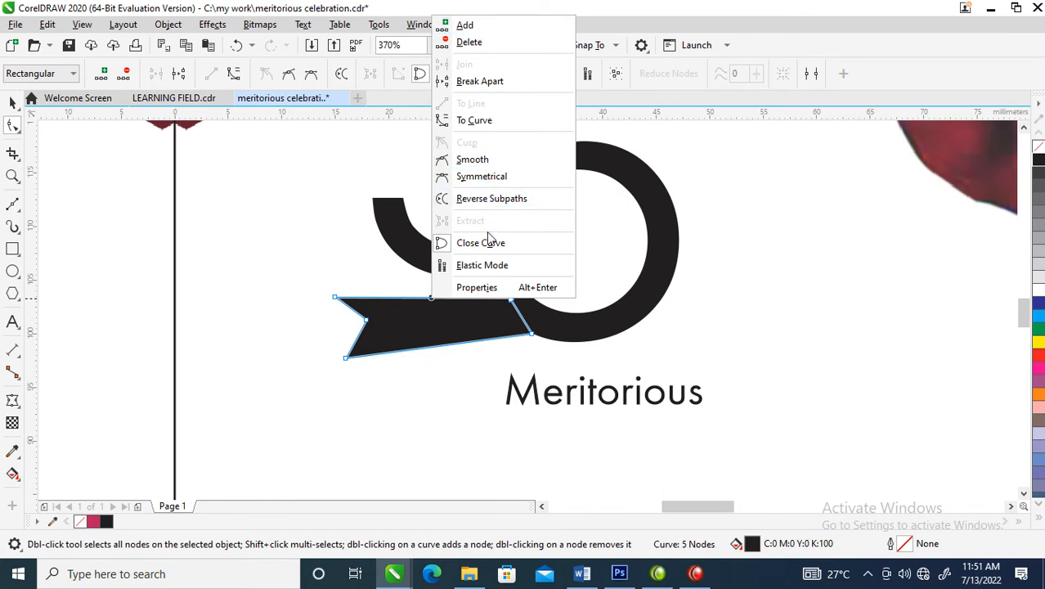
click(482, 120)
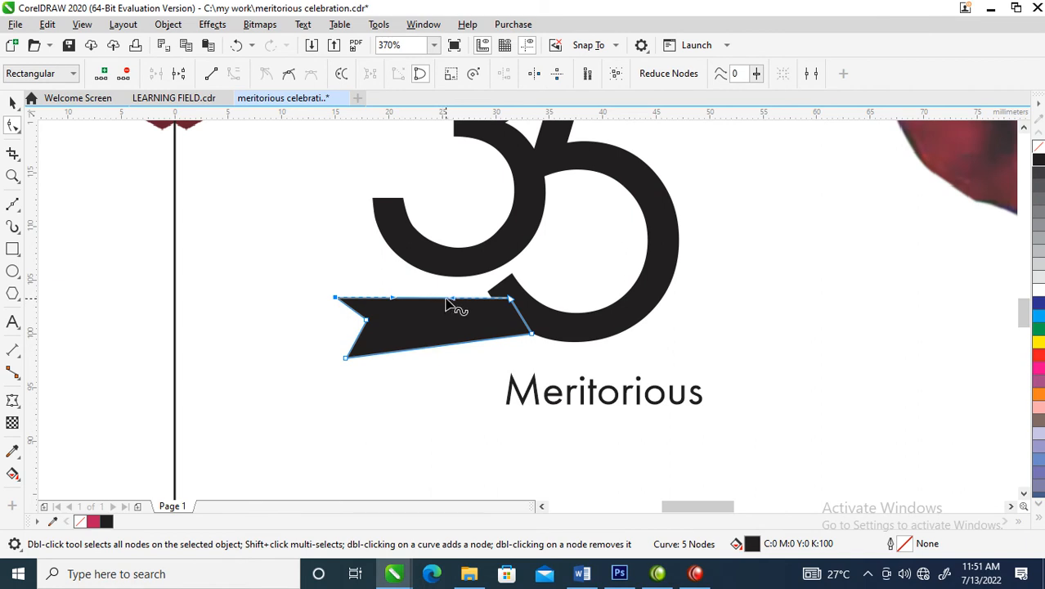
drag(453, 304, 465, 275)
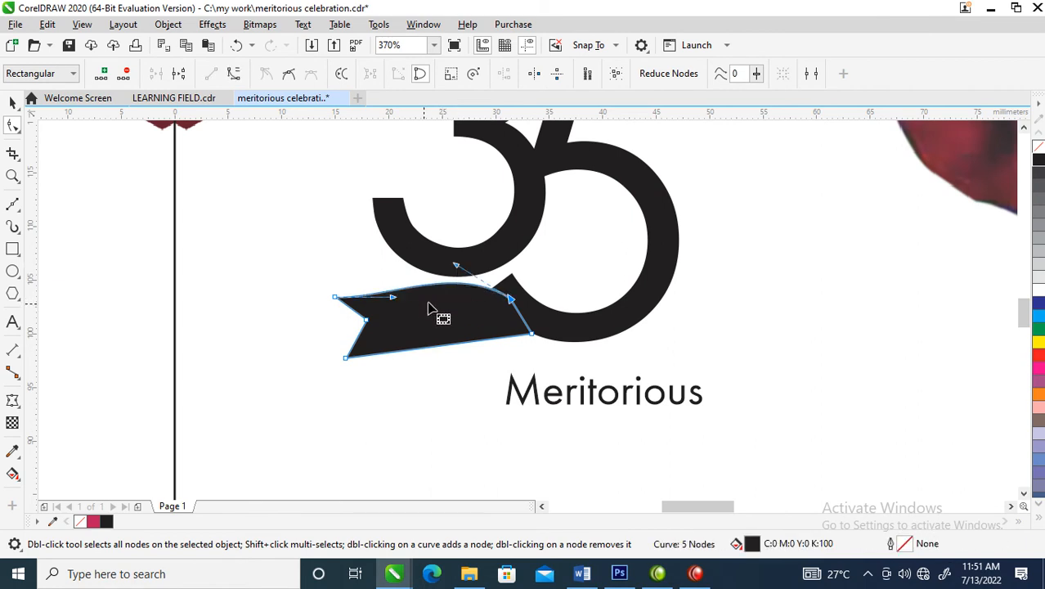
drag(396, 300, 402, 312)
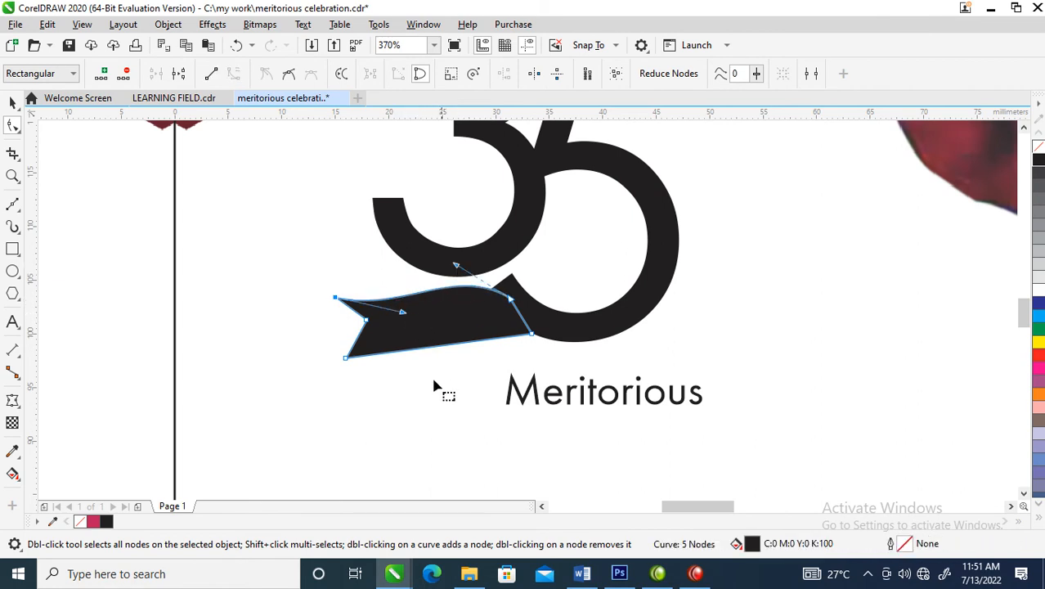
Step: Convert the ribbon's lower edge to a curve and bend it into a wave matching the upper edge
right_click(475, 354)
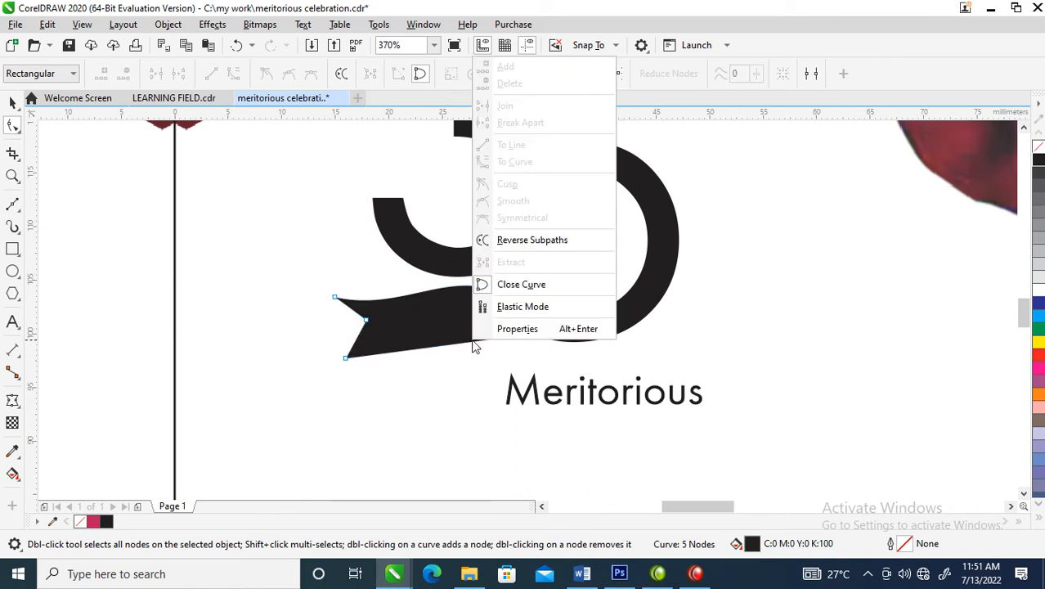
click(443, 350)
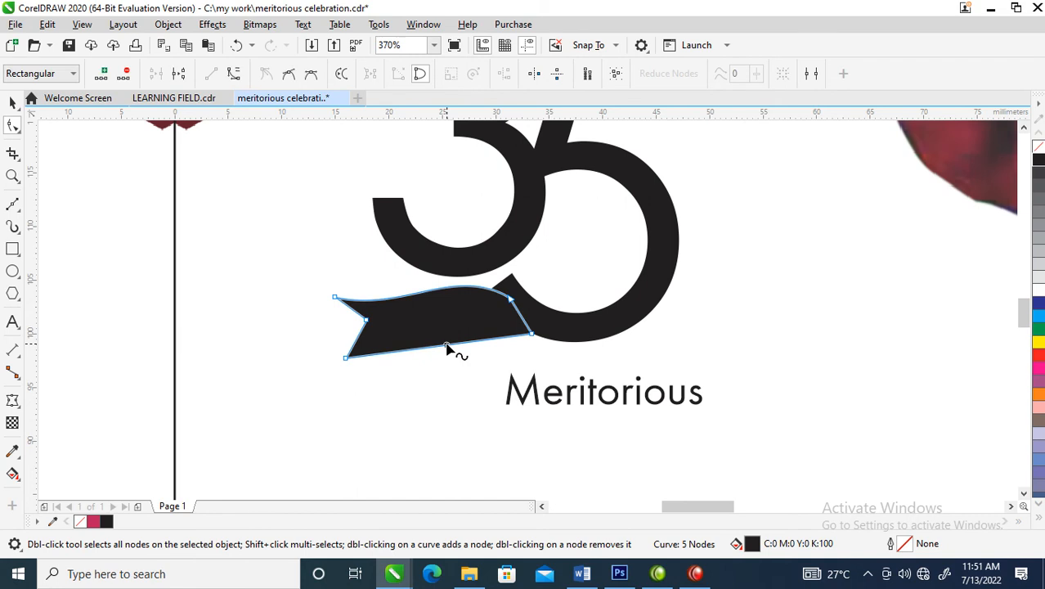
right_click(447, 345)
click(482, 166)
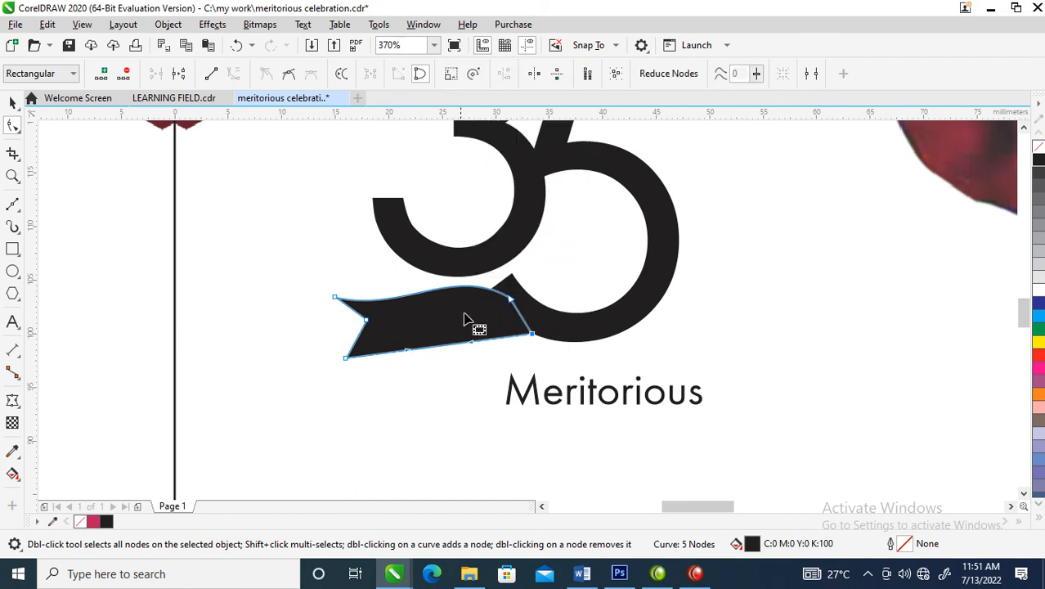
drag(471, 350, 473, 325)
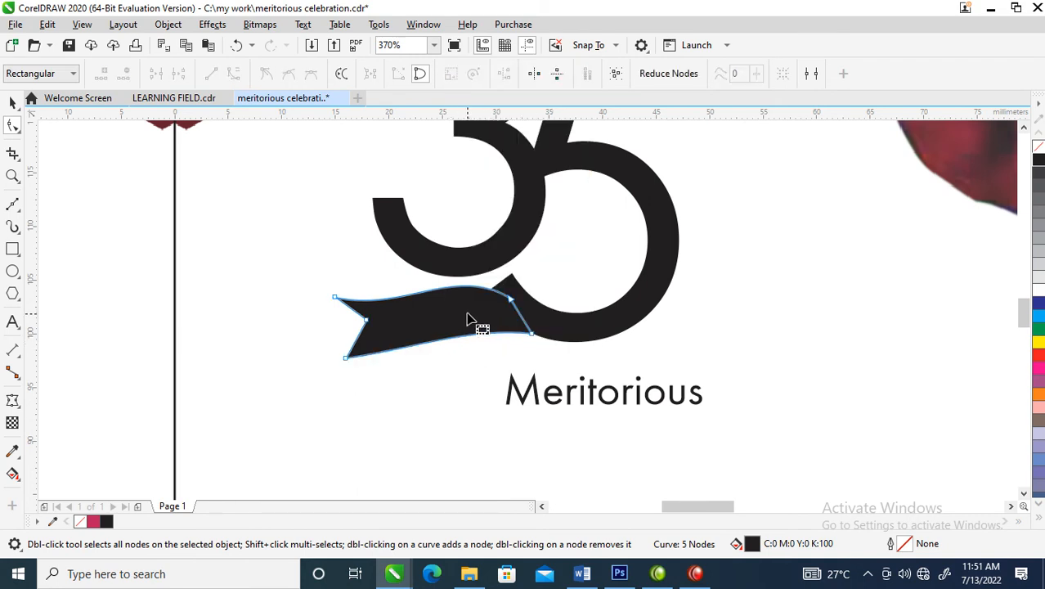
double_click(532, 335)
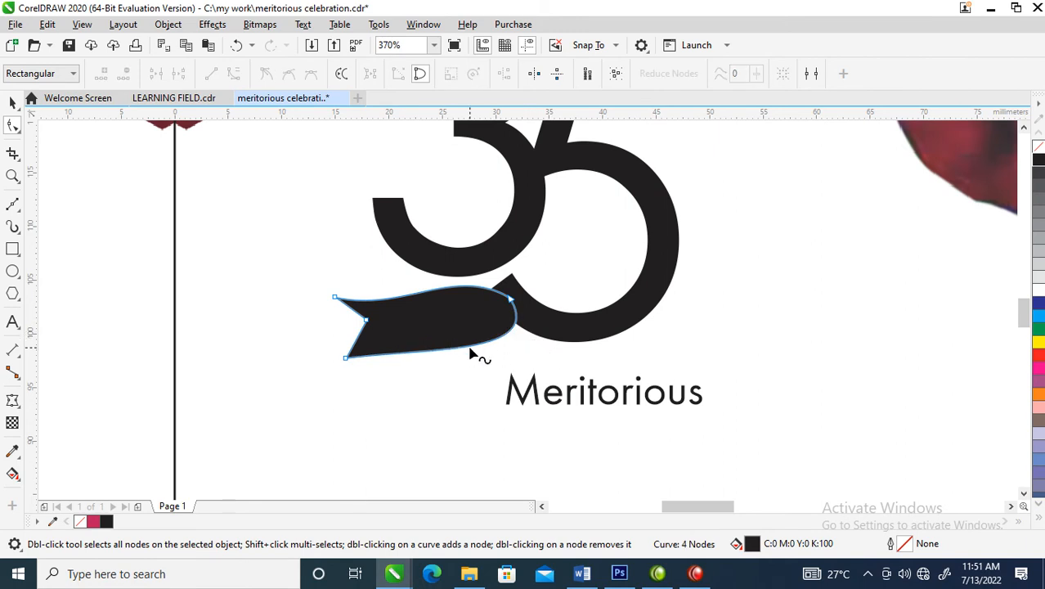
key(ctrl+z)
drag(469, 324, 471, 309)
drag(411, 357, 420, 380)
key(space)
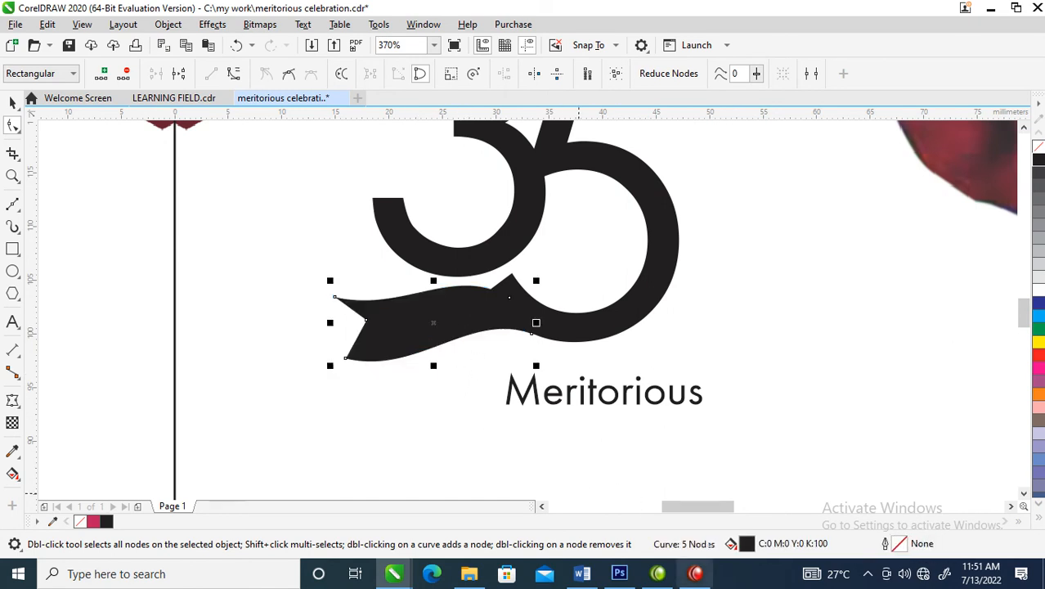
Step: Recolour the word "Years" white and bring it in front of the black ribbon
click(719, 337)
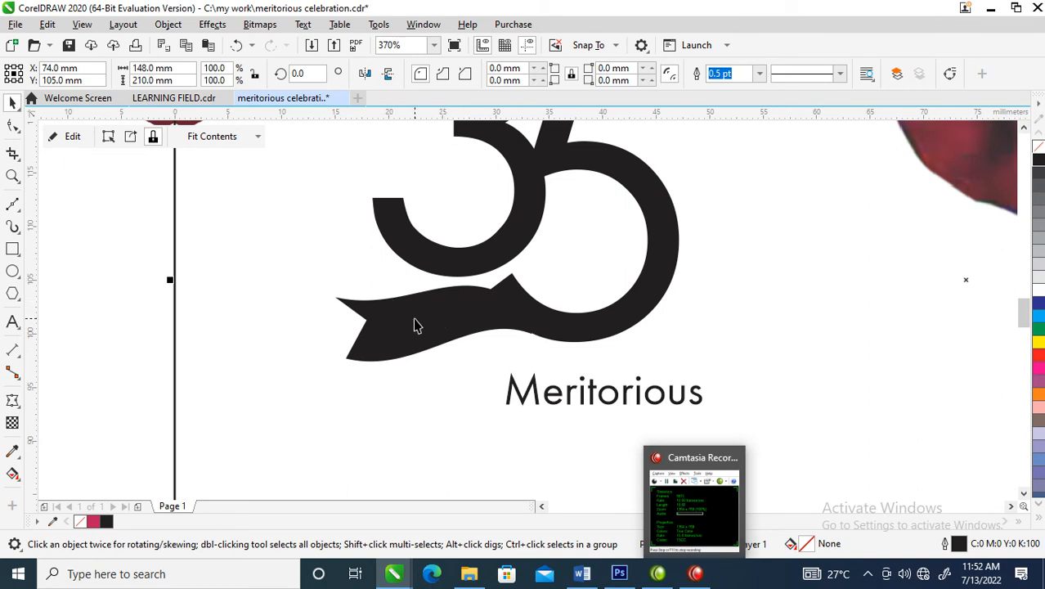
click(437, 330)
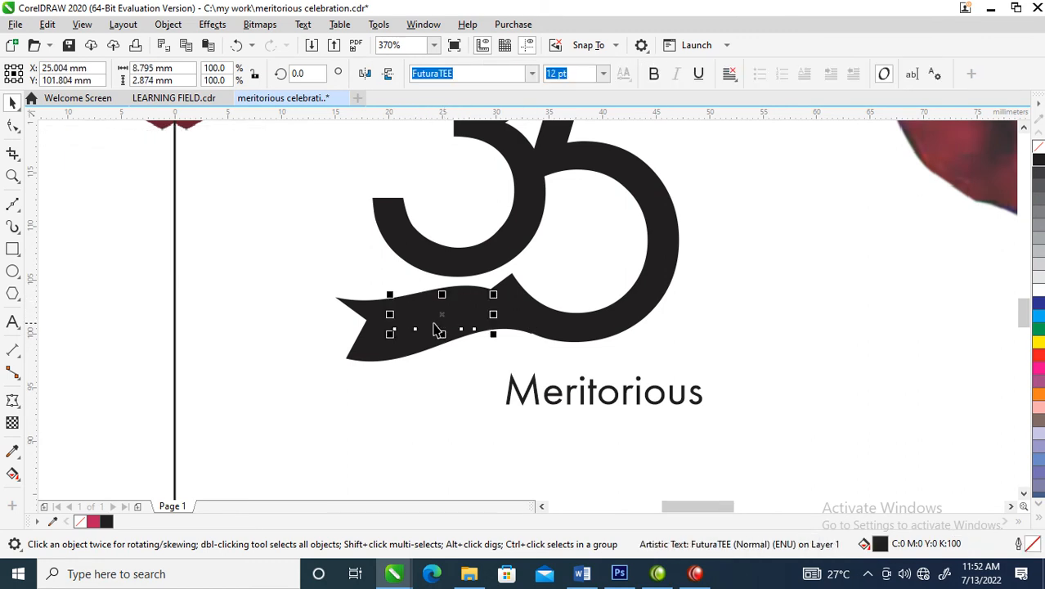
click(1039, 294)
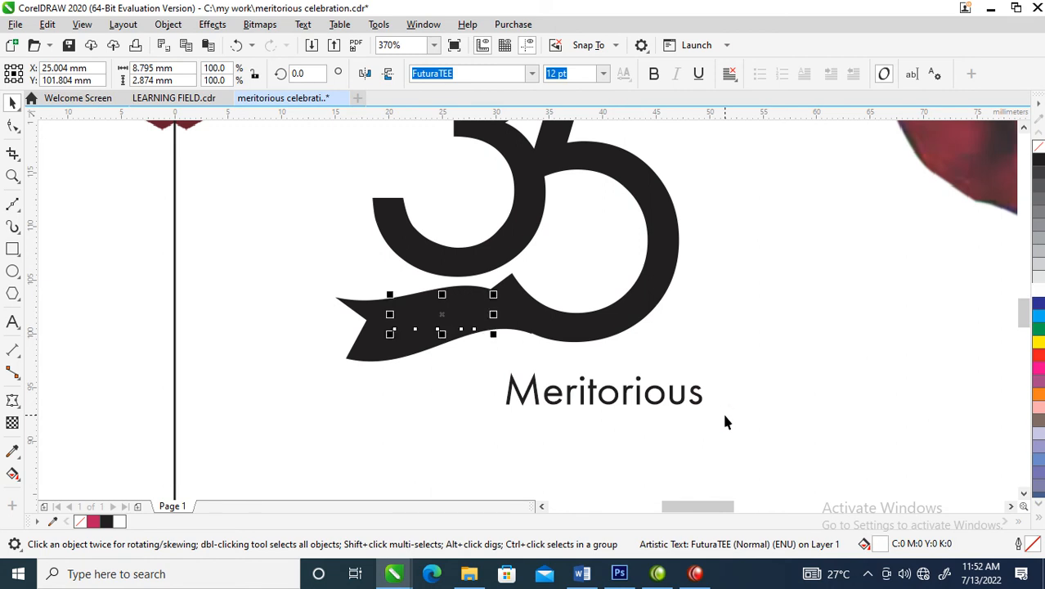
key(shift+Page_Up)
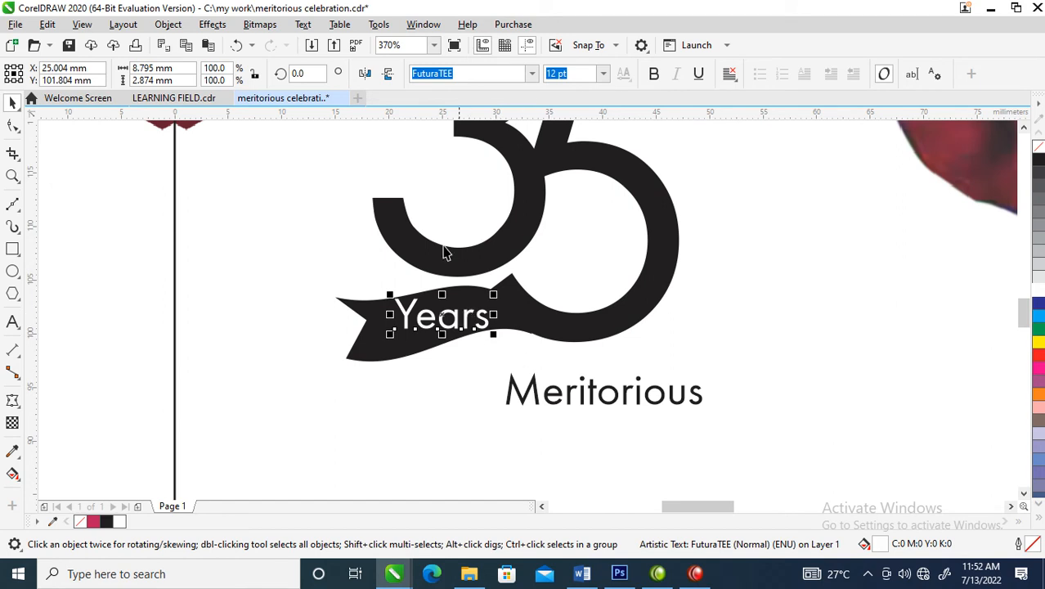
click(12, 204)
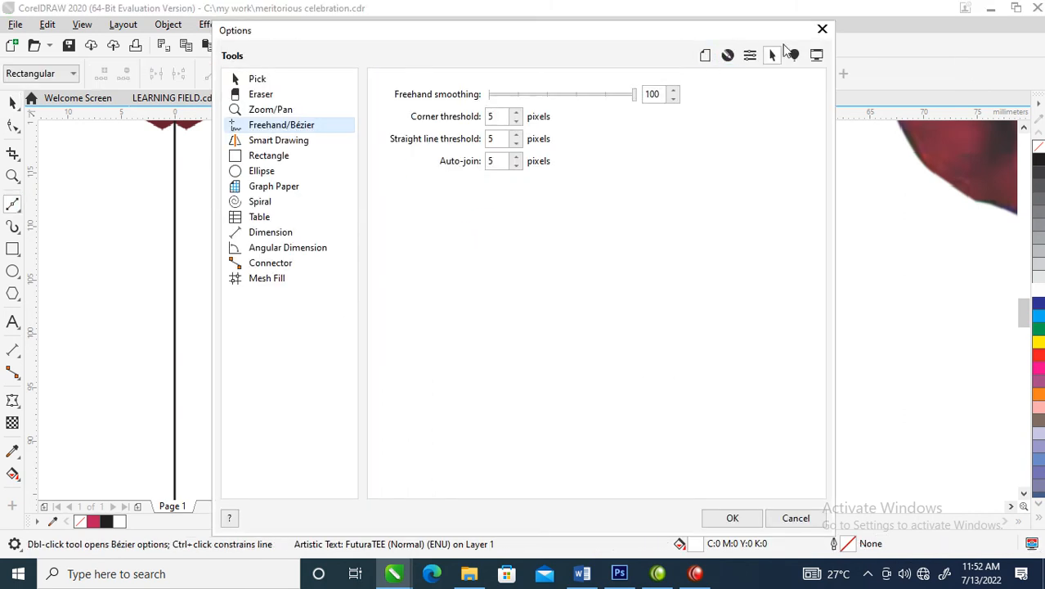
click(822, 30)
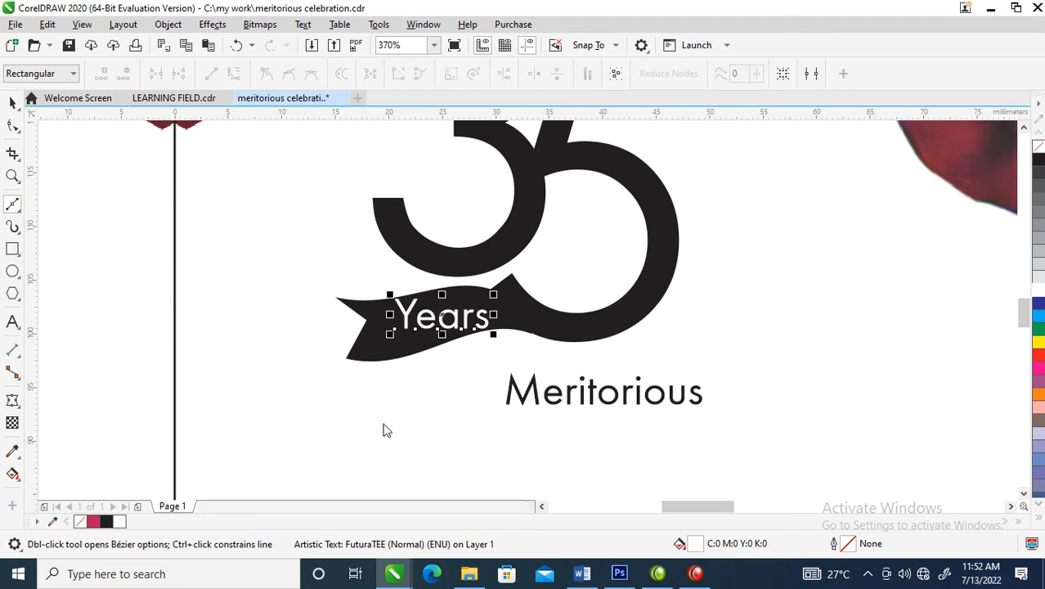
click(328, 347)
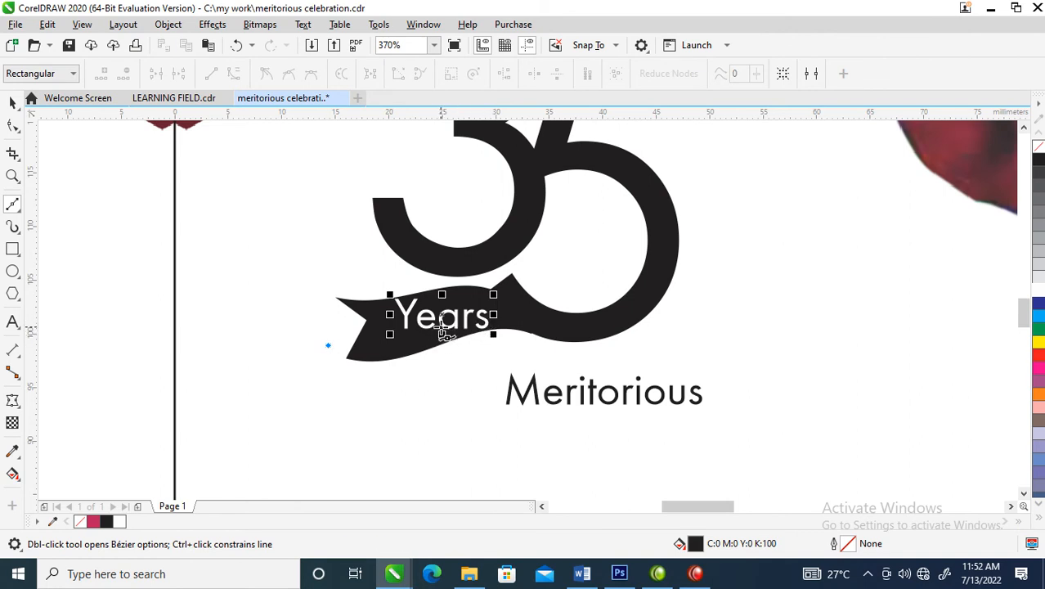
click(482, 317)
drag(482, 317, 501, 306)
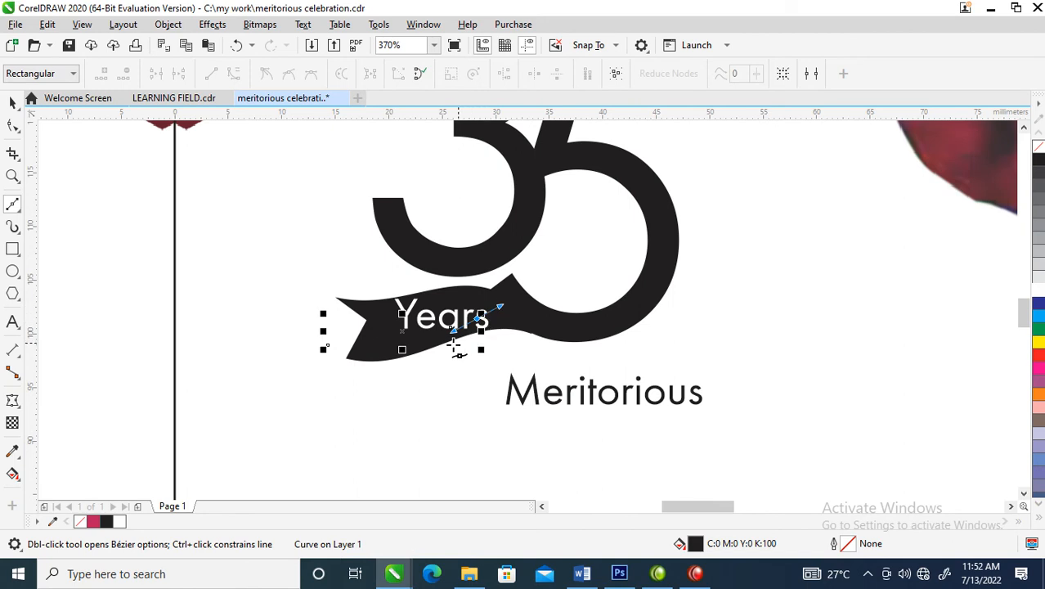
key(space)
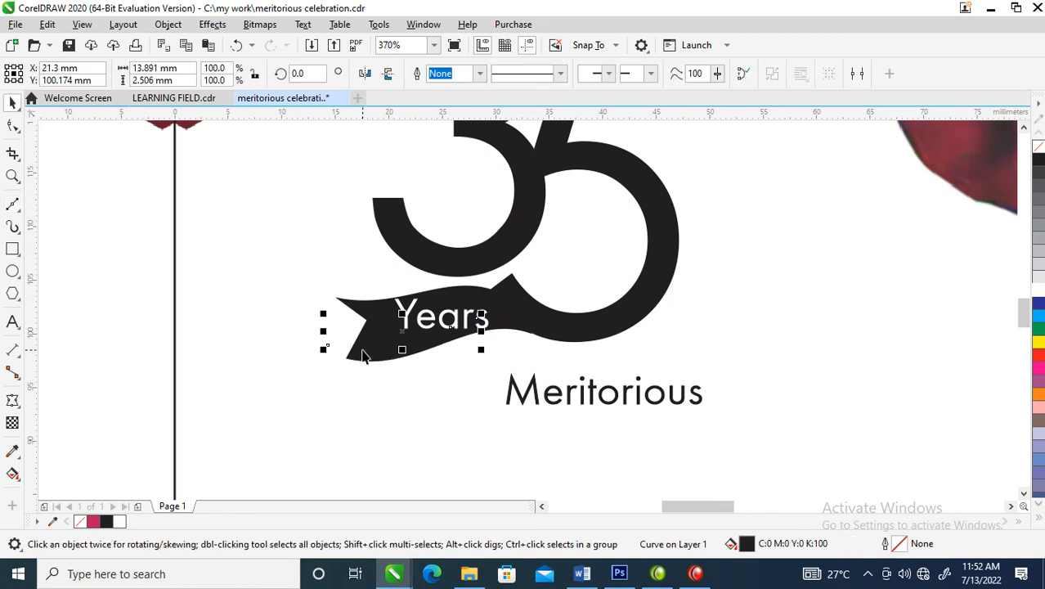
key(Escape)
Step: Draw a straight Bézier line about 21 mm long across the ribbon beneath "Years" and give it a 10% black outline
key(space)
click(322, 342)
click(548, 329)
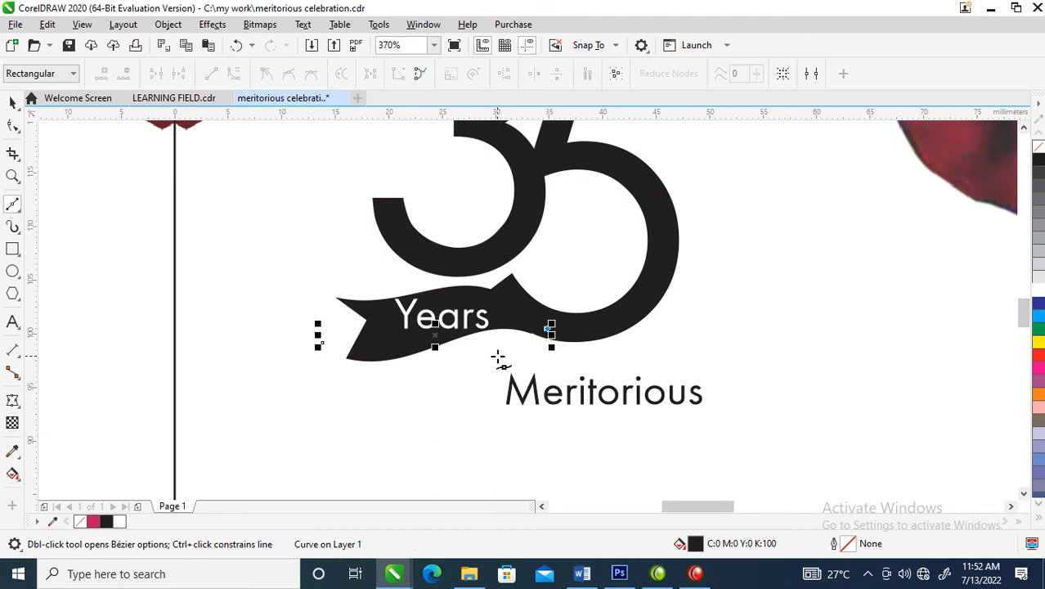
key(space)
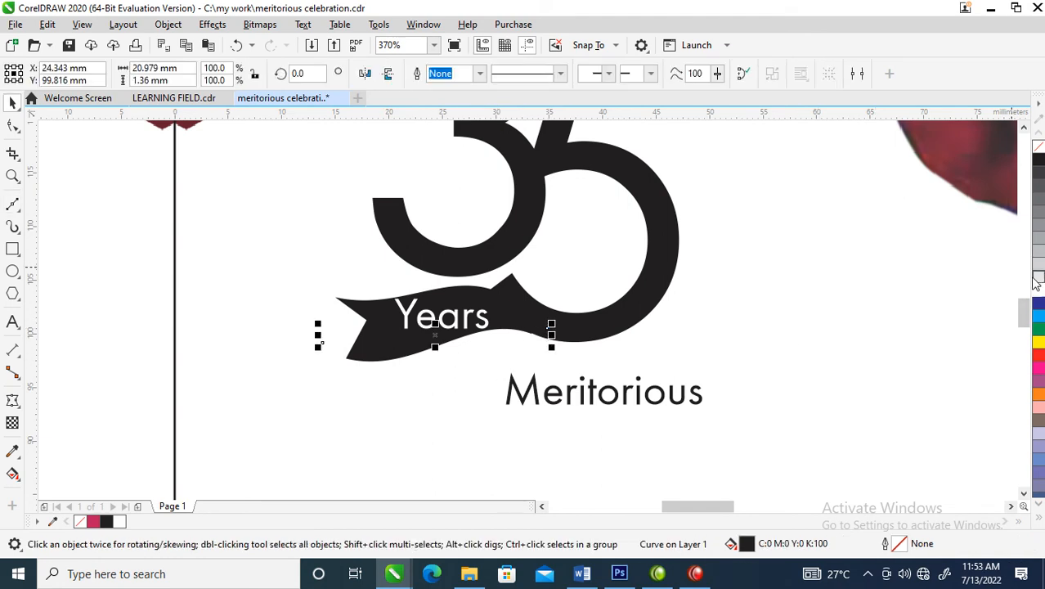
right_click(1037, 280)
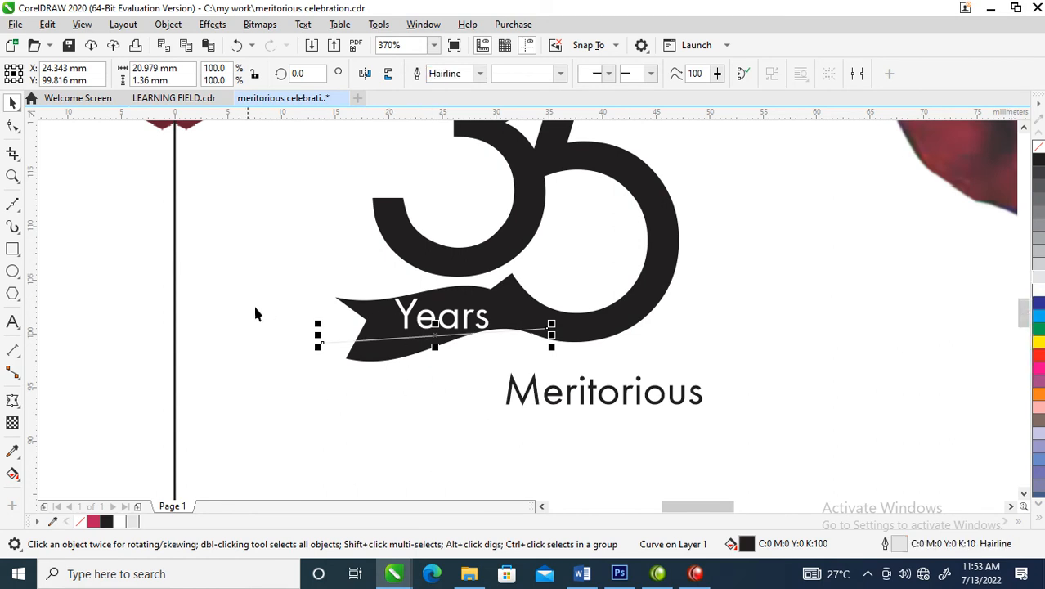
Step: Convert the line beneath "Years" to a curve and shape it into a wave that follows the ribbon
click(12, 126)
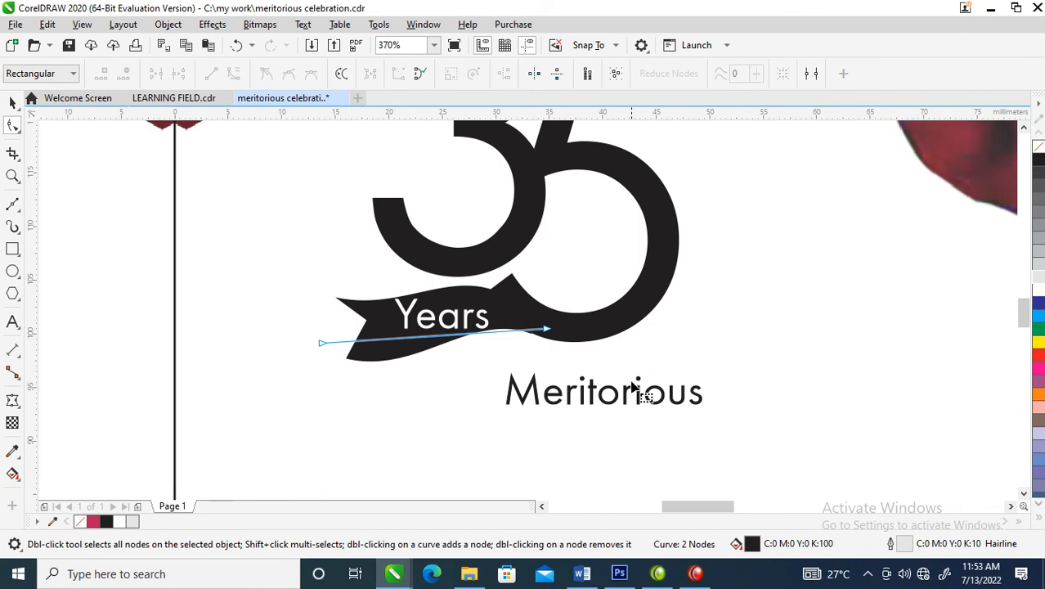
right_click(416, 342)
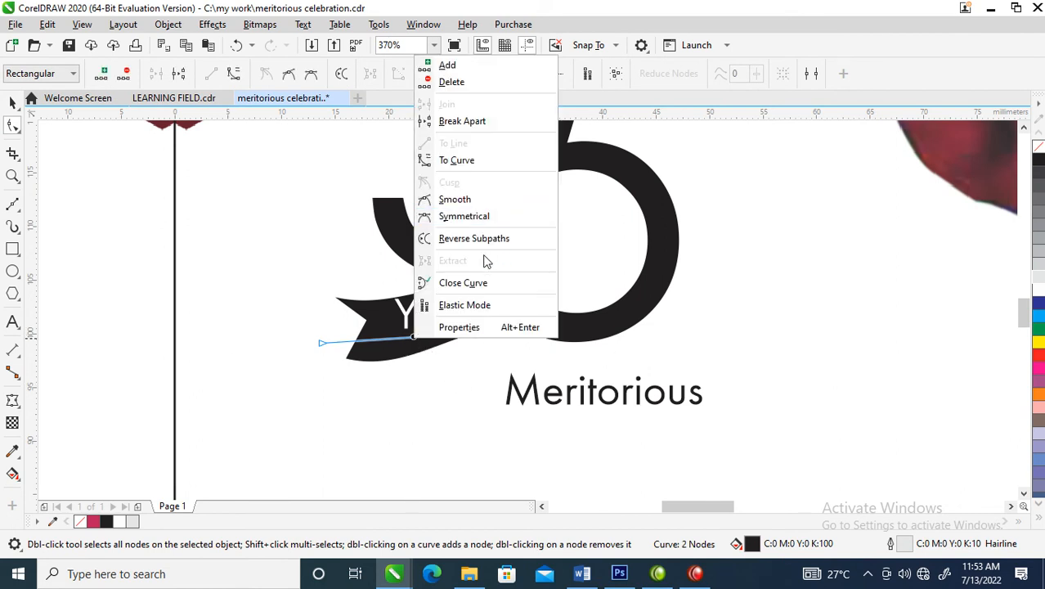
click(457, 161)
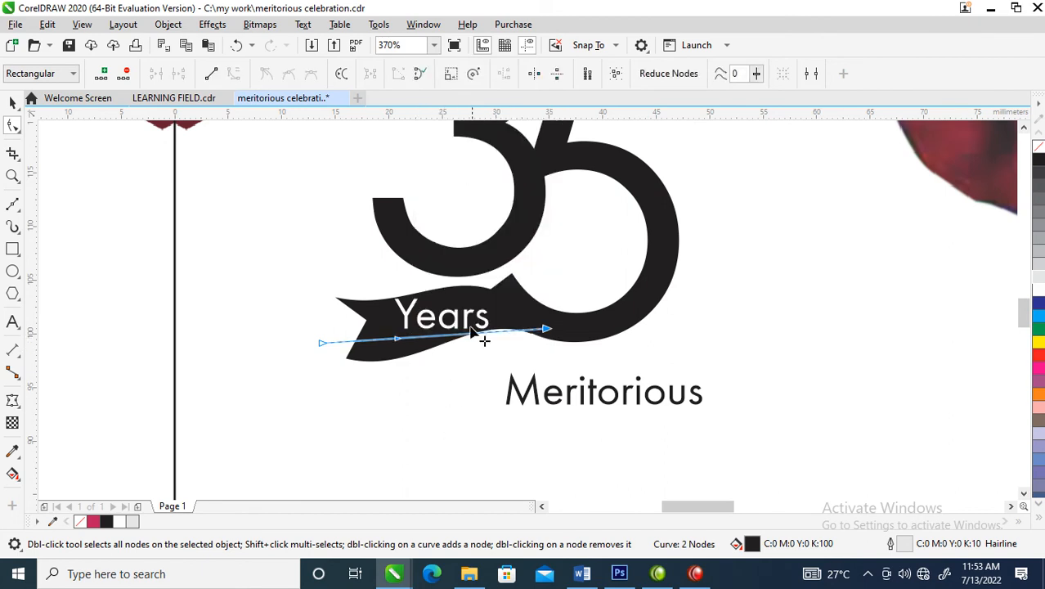
drag(471, 337, 501, 303)
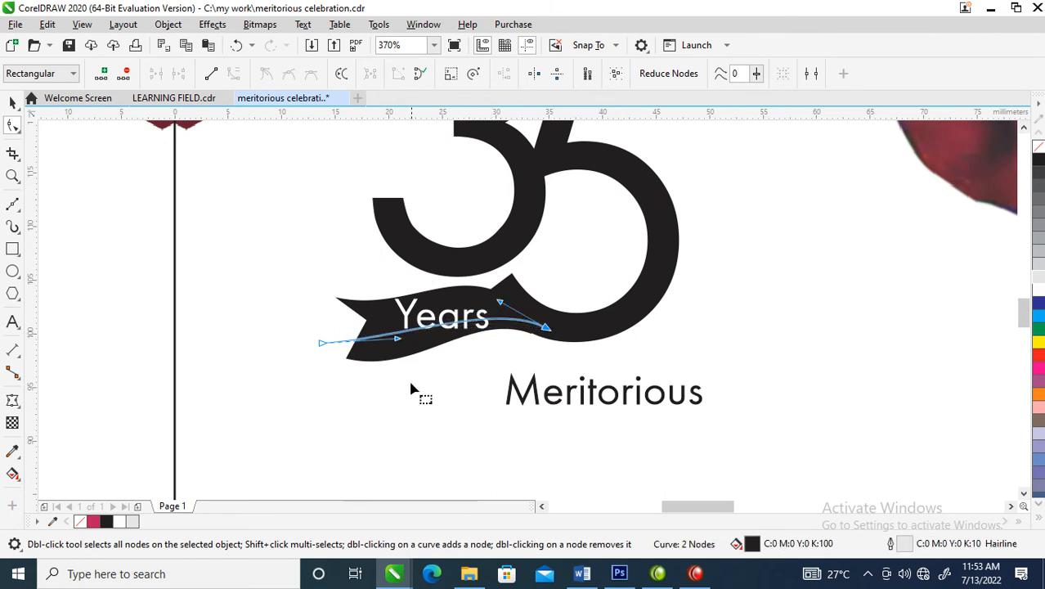
drag(397, 340, 386, 398)
drag(501, 304, 498, 288)
click(324, 343)
drag(323, 343, 324, 333)
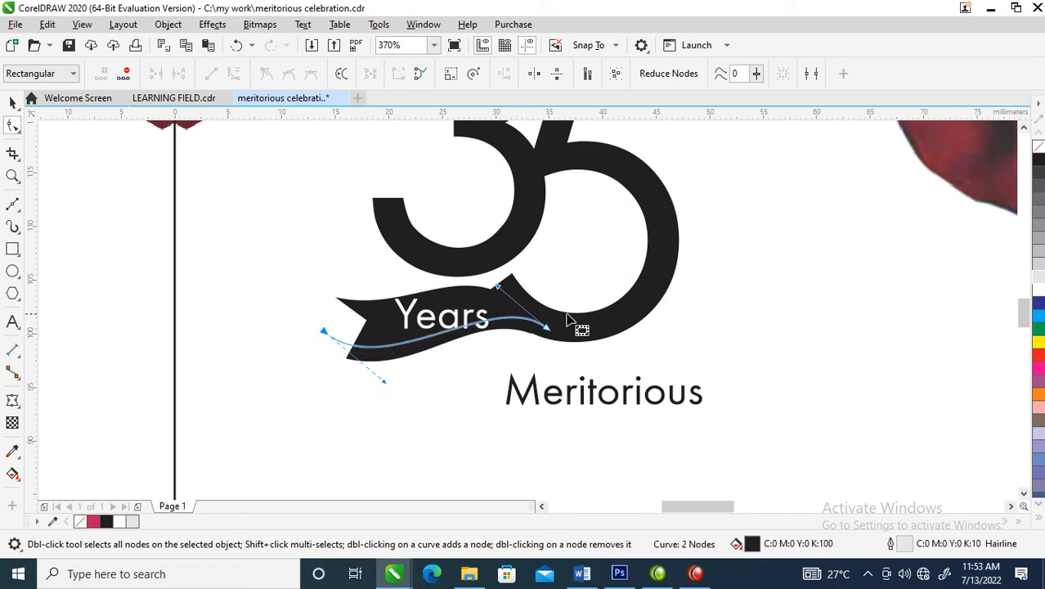
key(space)
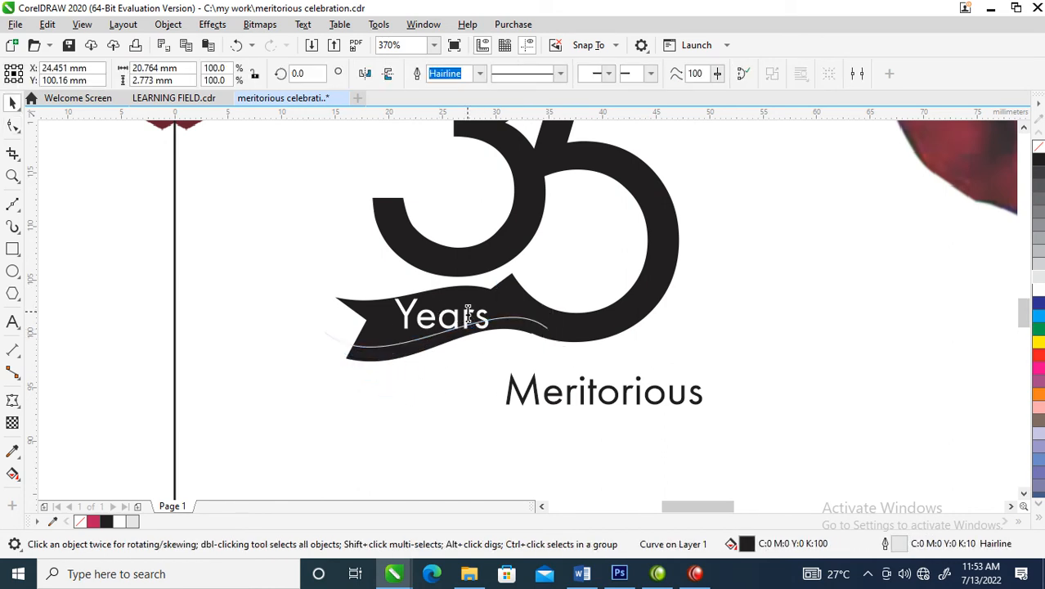
Step: Fit the word "Years" to the wavy line and slide it along the path to an offset of about 6.3 mm
click(437, 315)
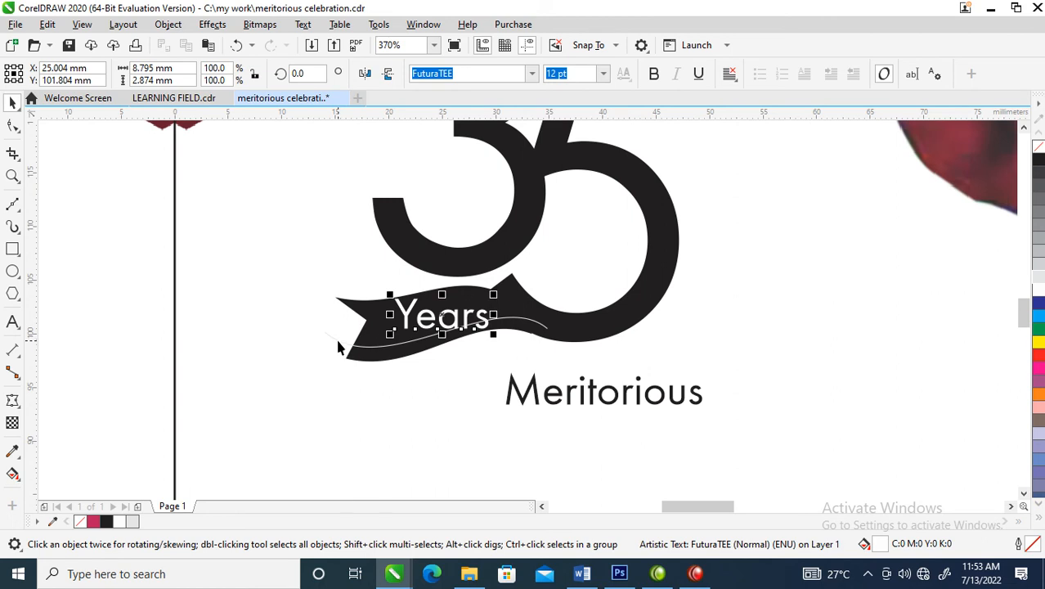
shift+click(338, 342)
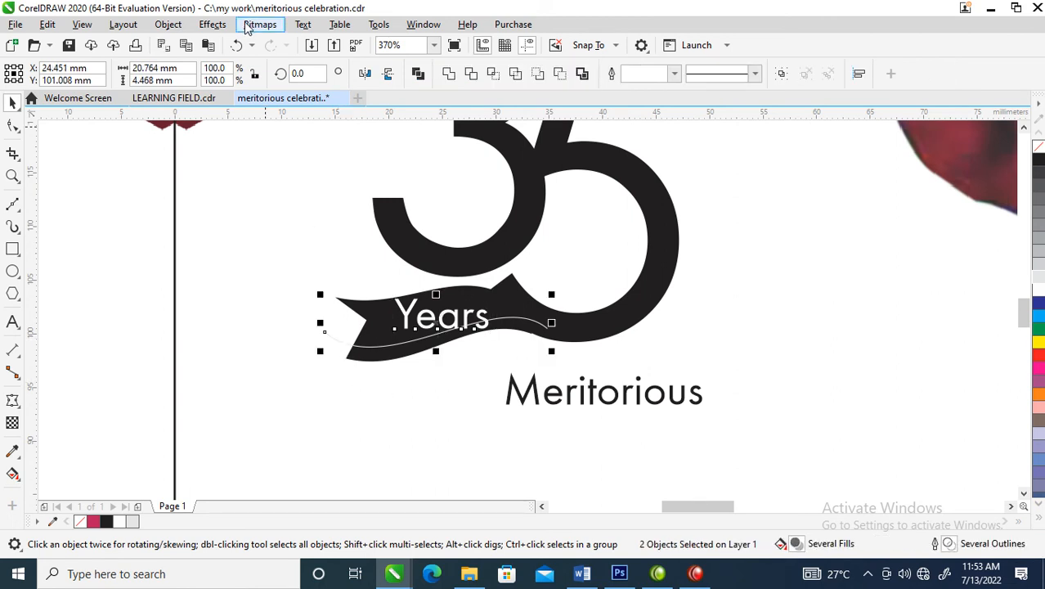
click(303, 25)
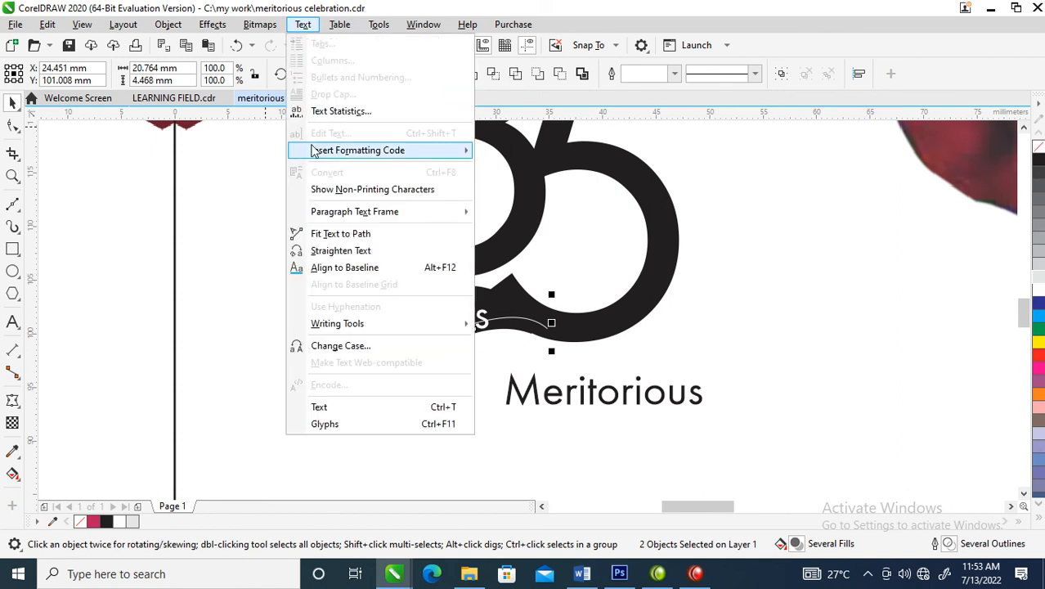
click(333, 235)
click(444, 363)
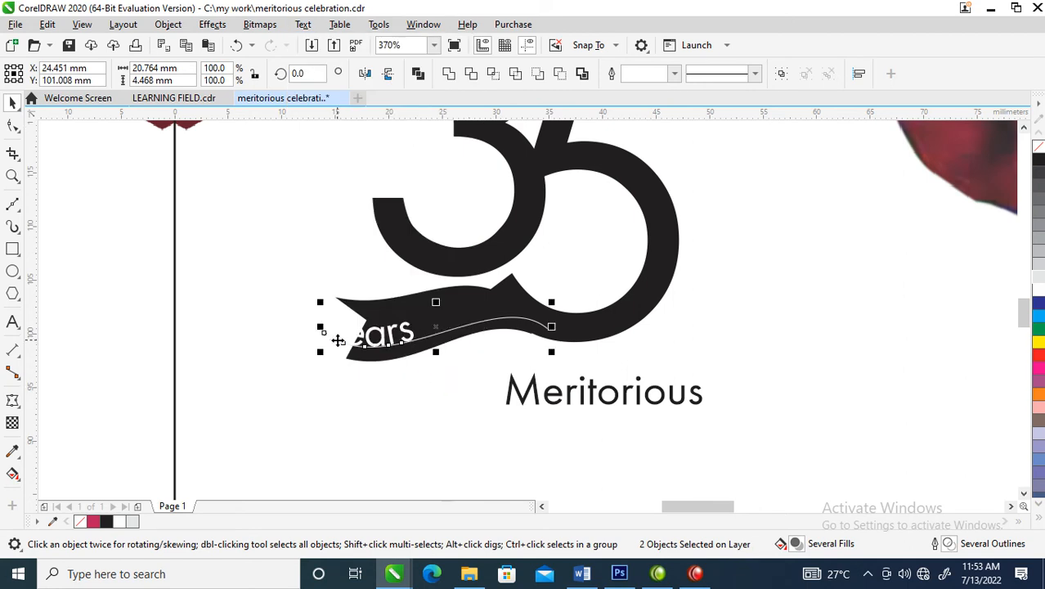
mouse_move(322, 331)
mouse_down()
mouse_move(337, 317)
mouse_move(352, 335)
mouse_move(391, 344)
mouse_up()
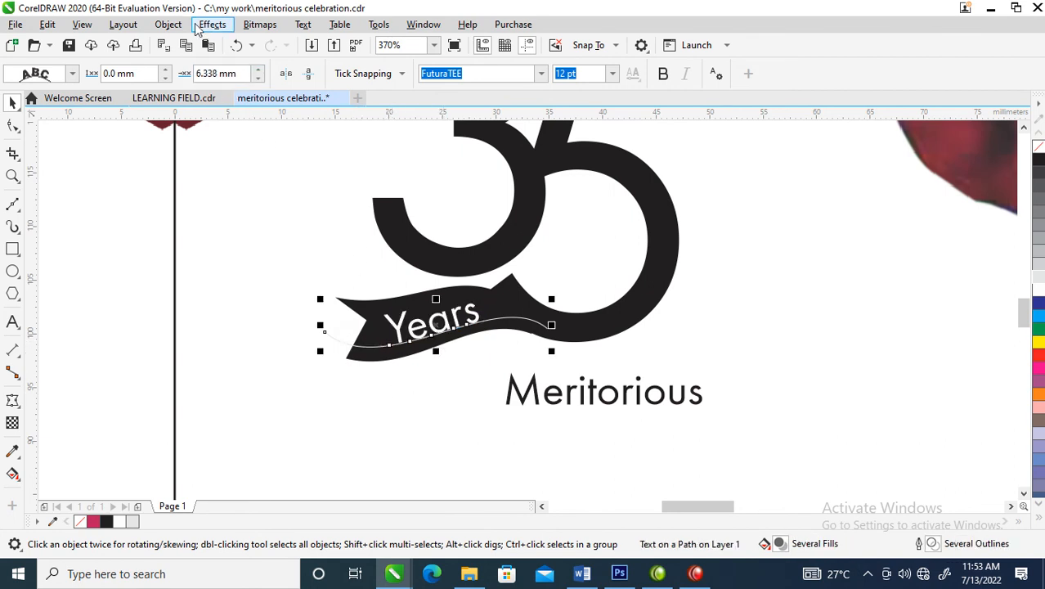
Step: Break the word "Years" apart from its path and delete the wavy guide line from the ribbon
click(167, 24)
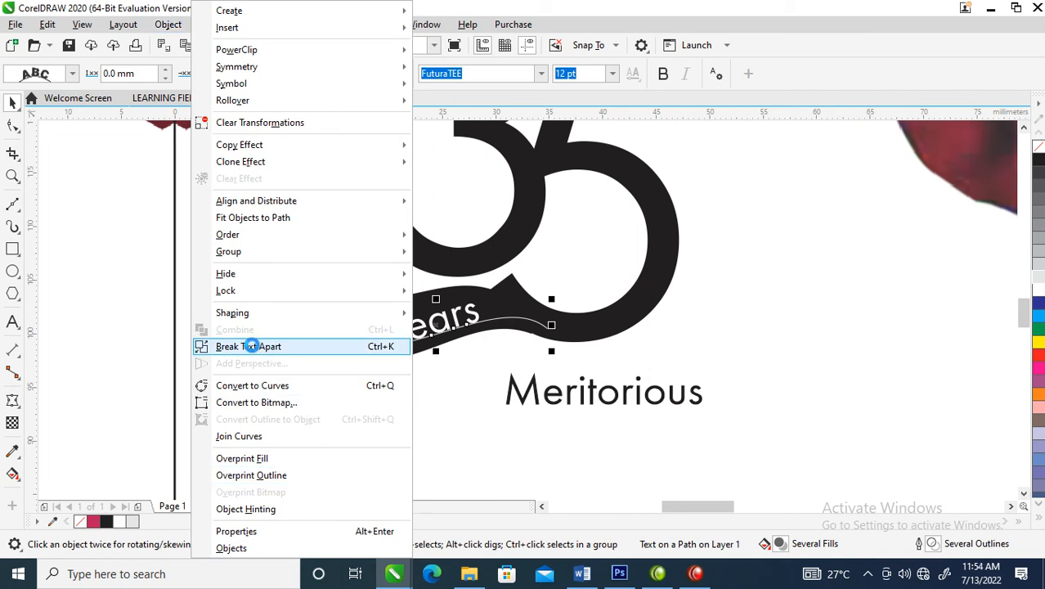
click(255, 347)
click(358, 349)
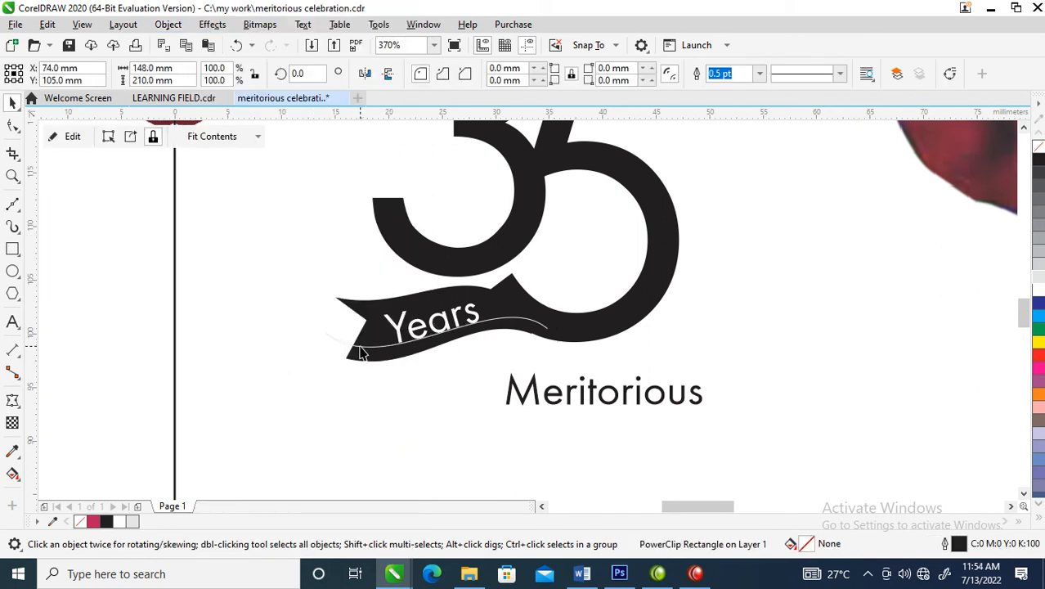
double_click(360, 347)
key(space)
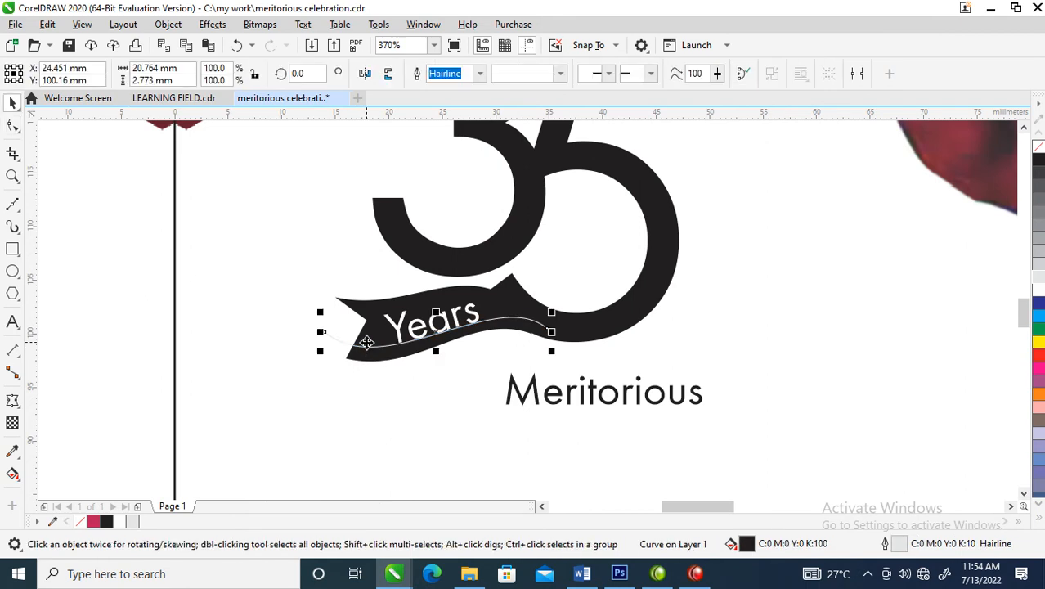
click(372, 388)
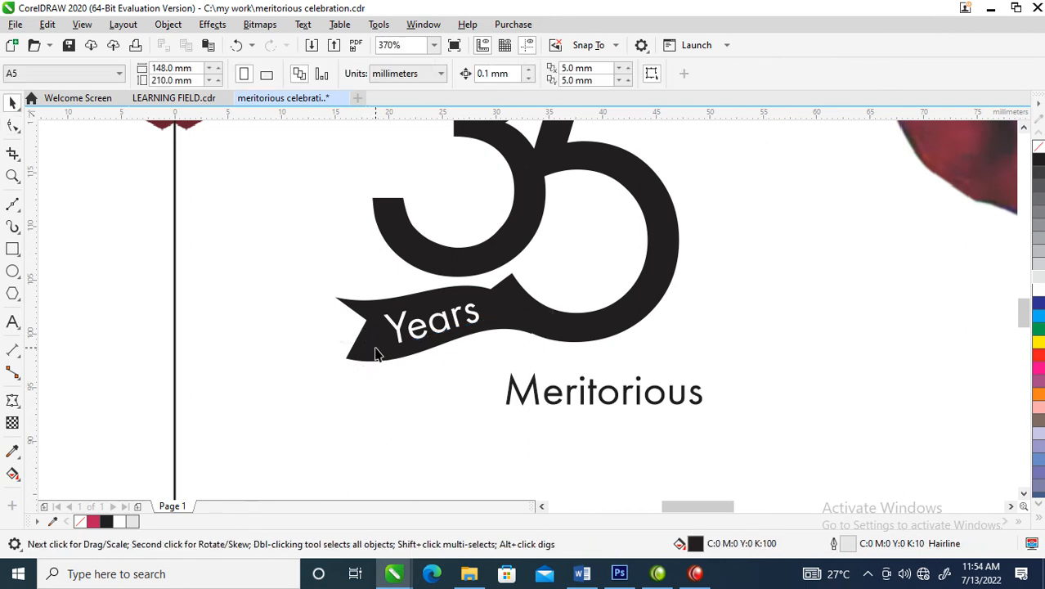
Step: Recolour the digits "5" and "3" of the title crimson (C23 M100 Y43 K4)
scroll(410, 369, down, 2)
scroll(462, 233, down, 3)
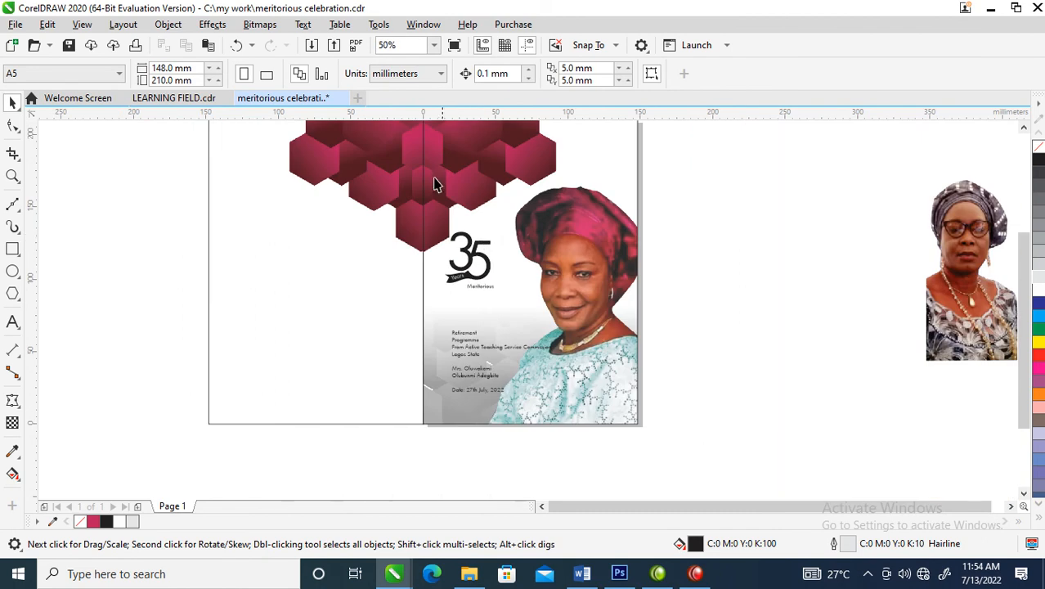
key(z)
drag(352, 170, 548, 315)
key(space)
click(548, 337)
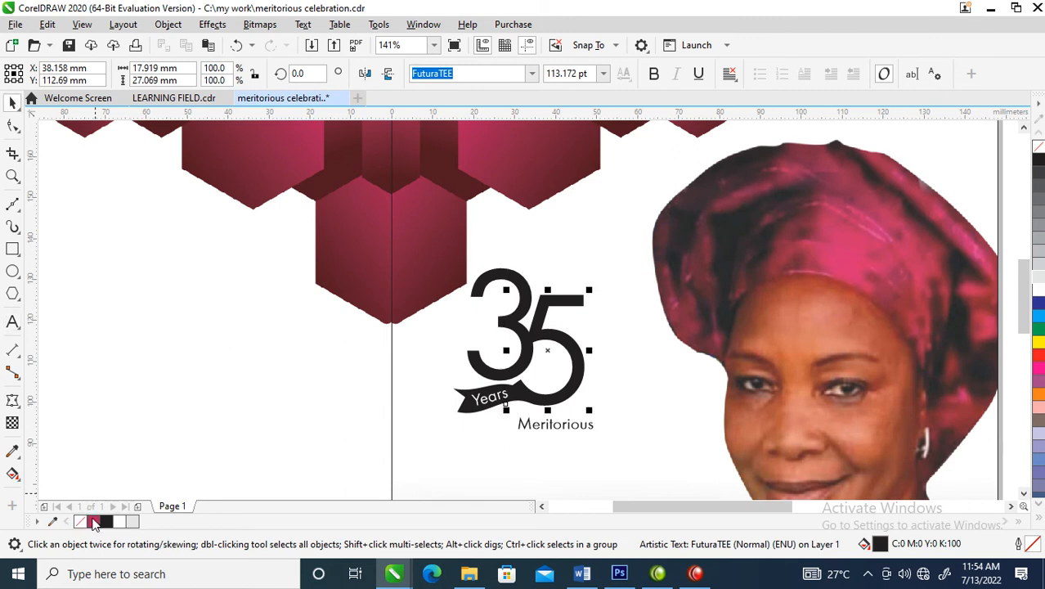
click(93, 522)
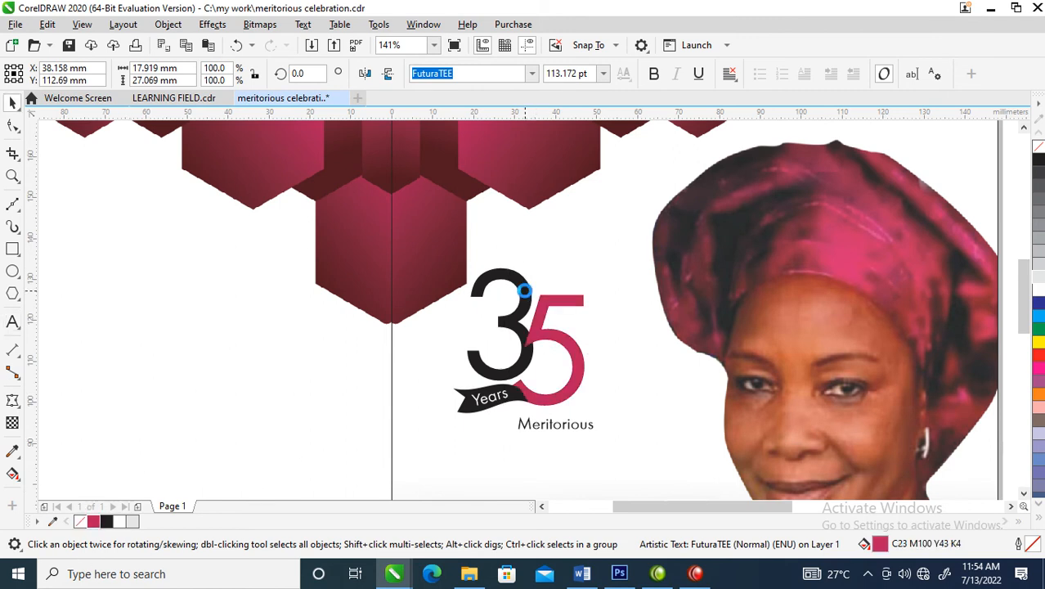
click(509, 329)
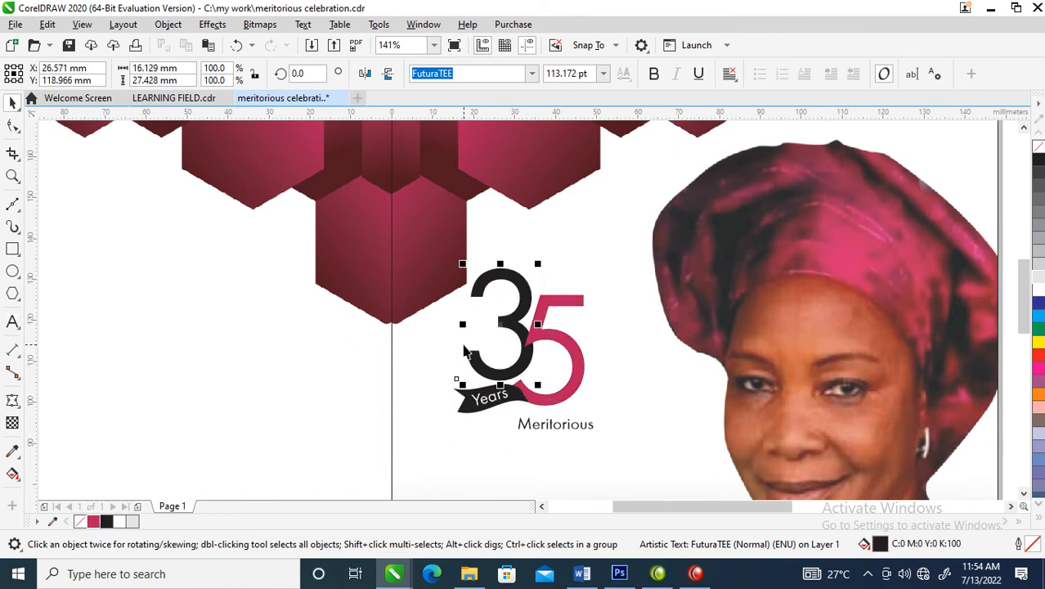
key(ctrl+r)
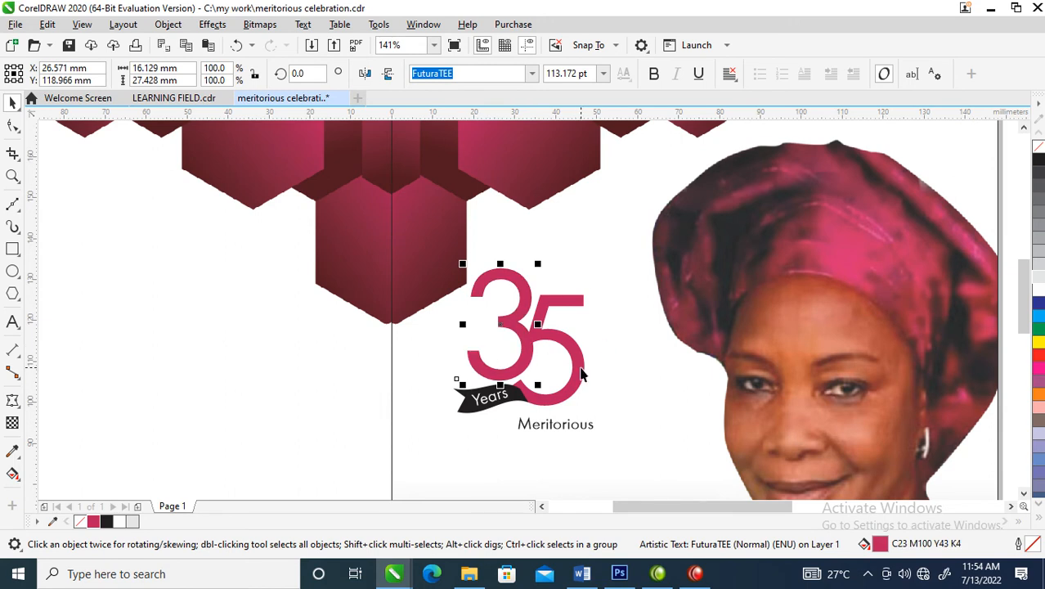
Step: Apply a linear fountain fill down the "5", from crimson to a dark maroon sampled from the portrait's head wrap
click(580, 368)
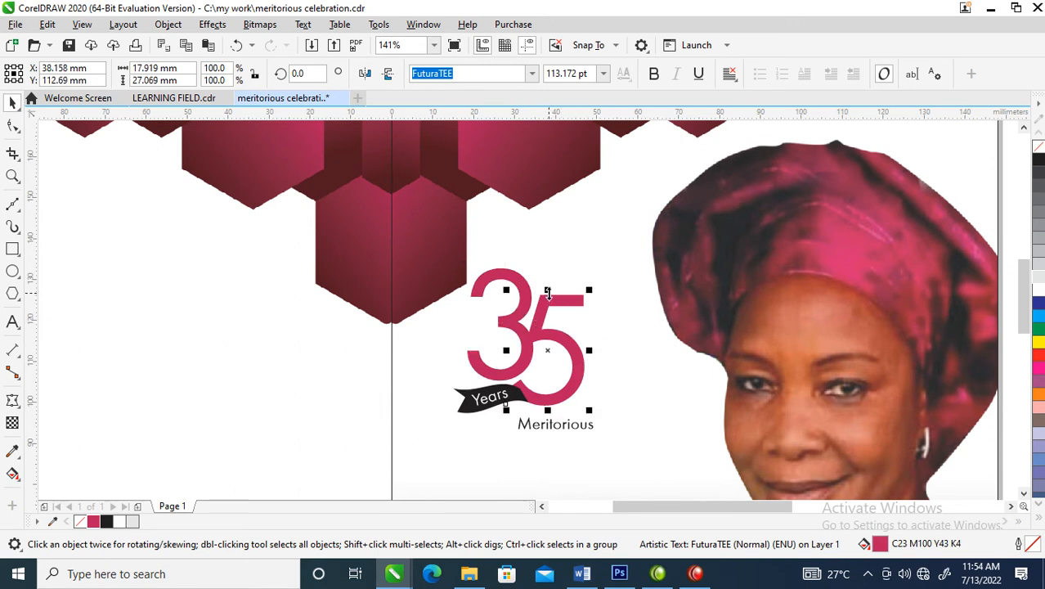
click(12, 474)
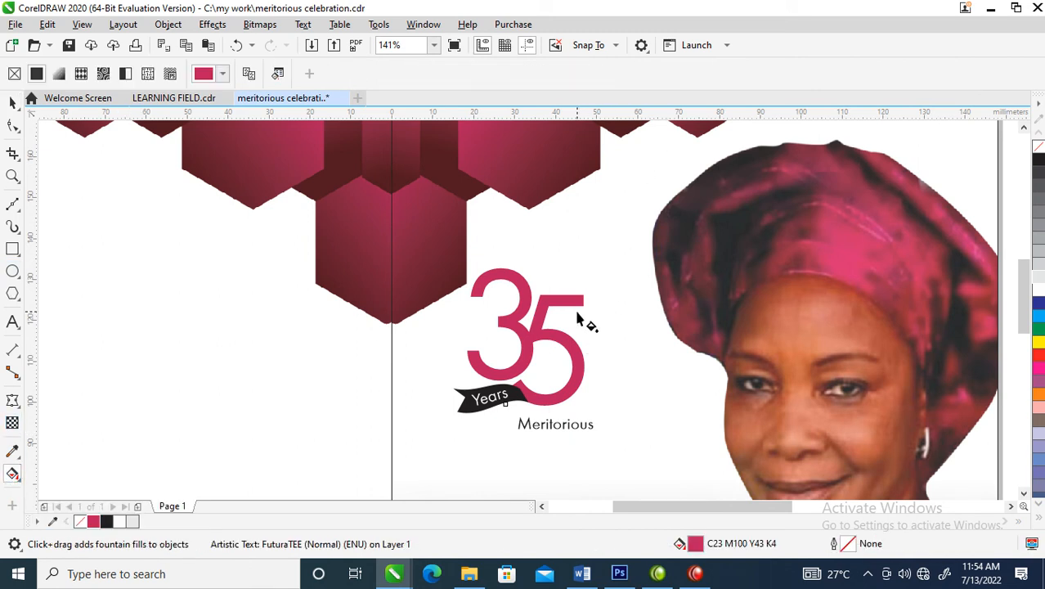
drag(646, 291, 546, 379)
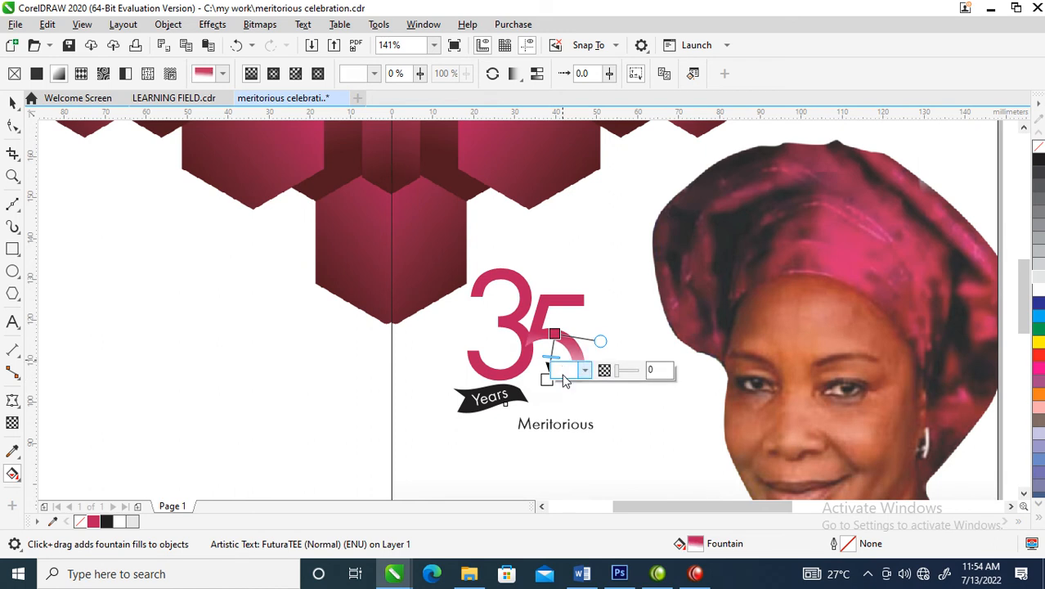
click(563, 372)
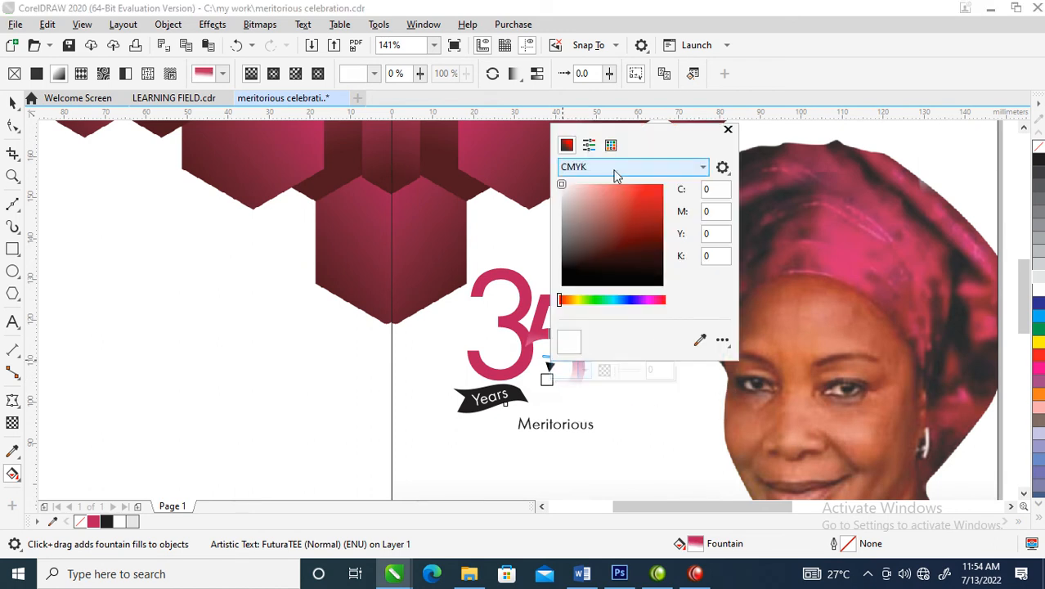
click(699, 341)
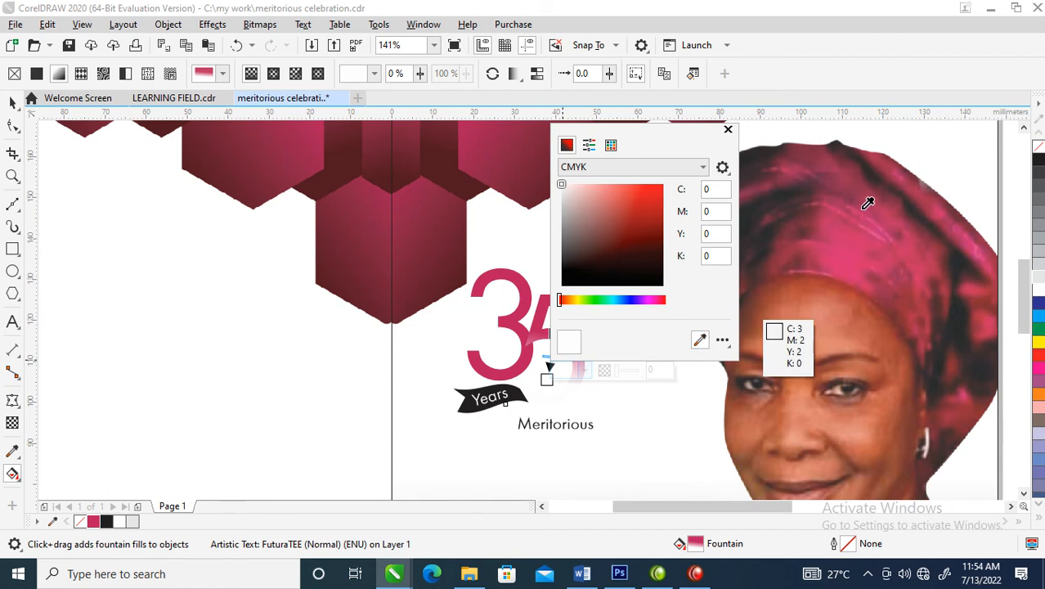
click(803, 202)
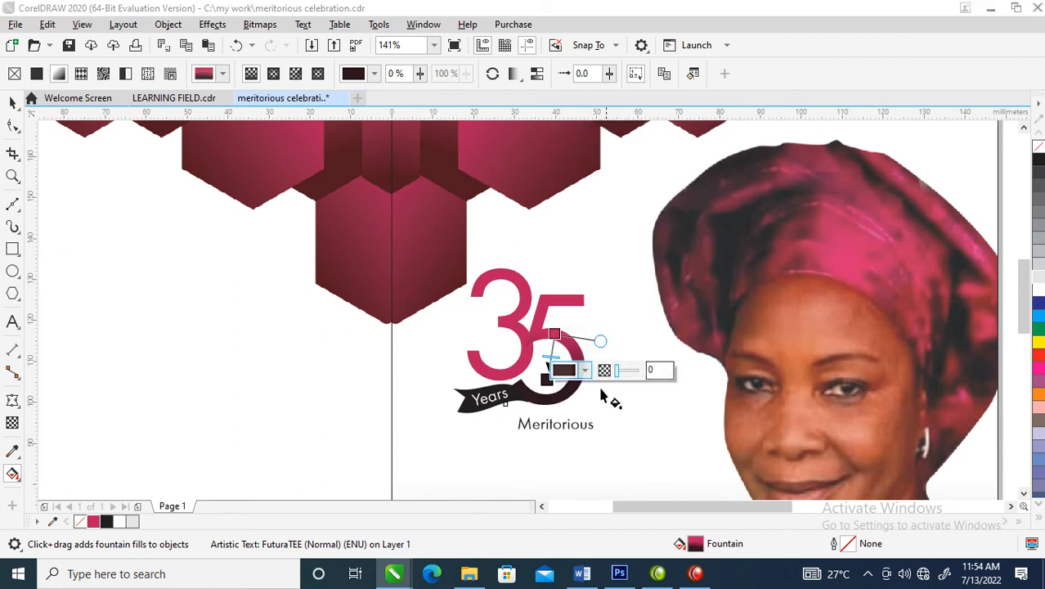
Step: Move the gradient's crimson start up to the top bar of the "5" and copy all its properties to the "3"
drag(554, 334, 574, 305)
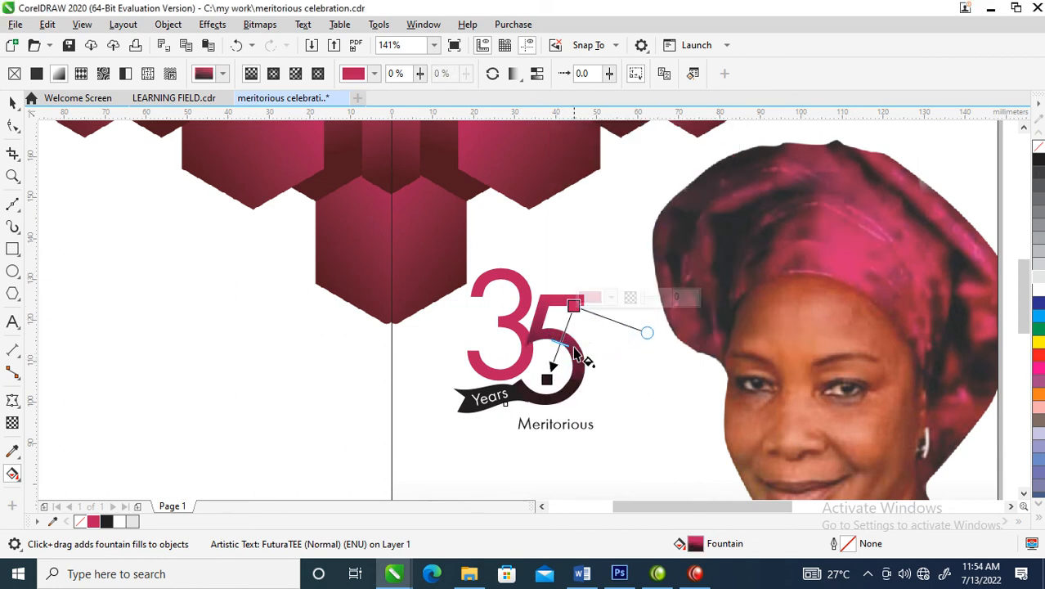
key(space)
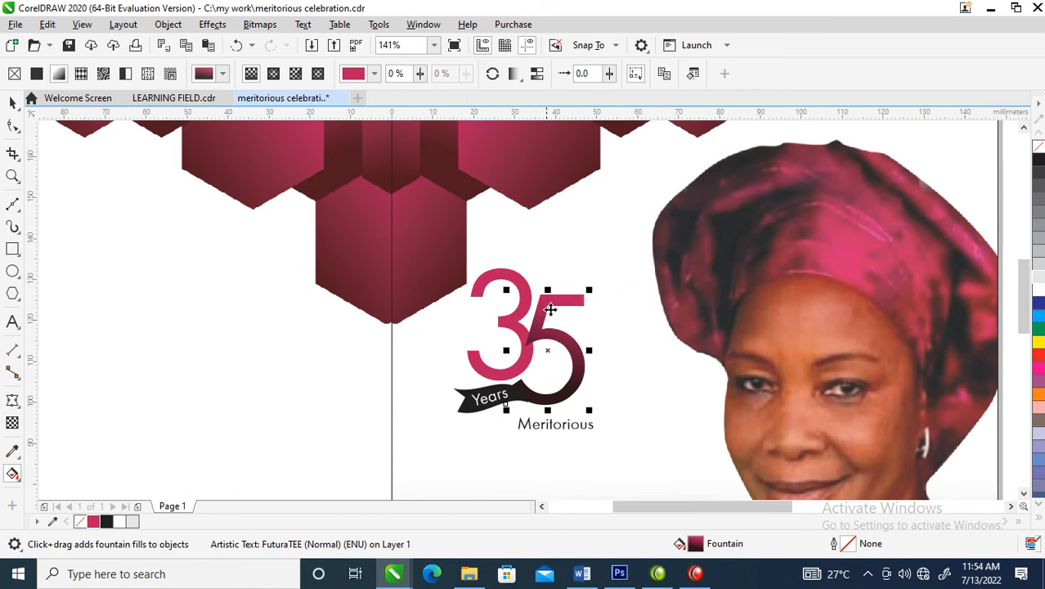
drag(556, 302, 532, 352)
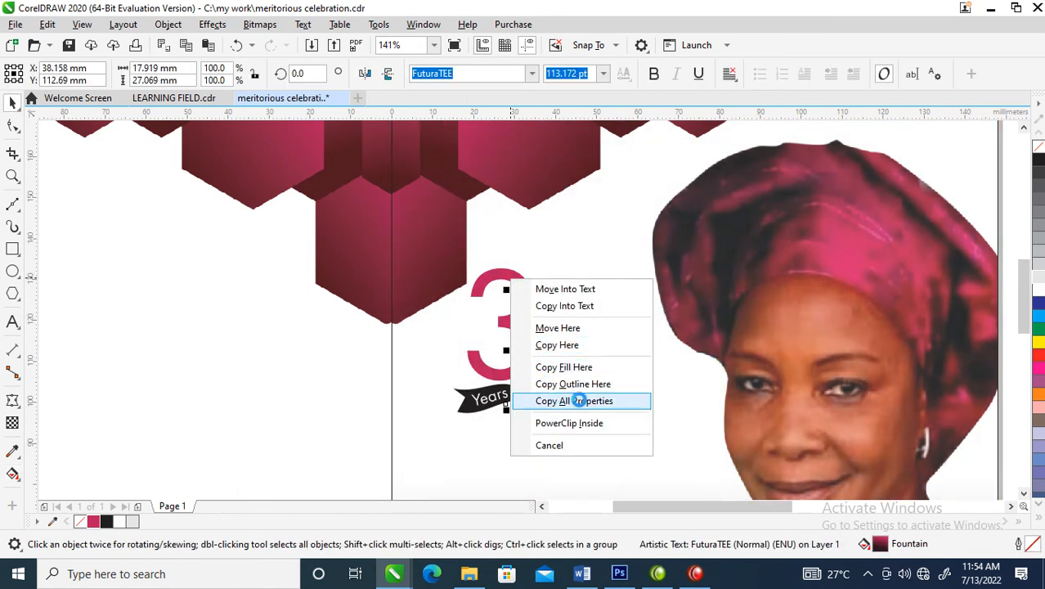
click(593, 401)
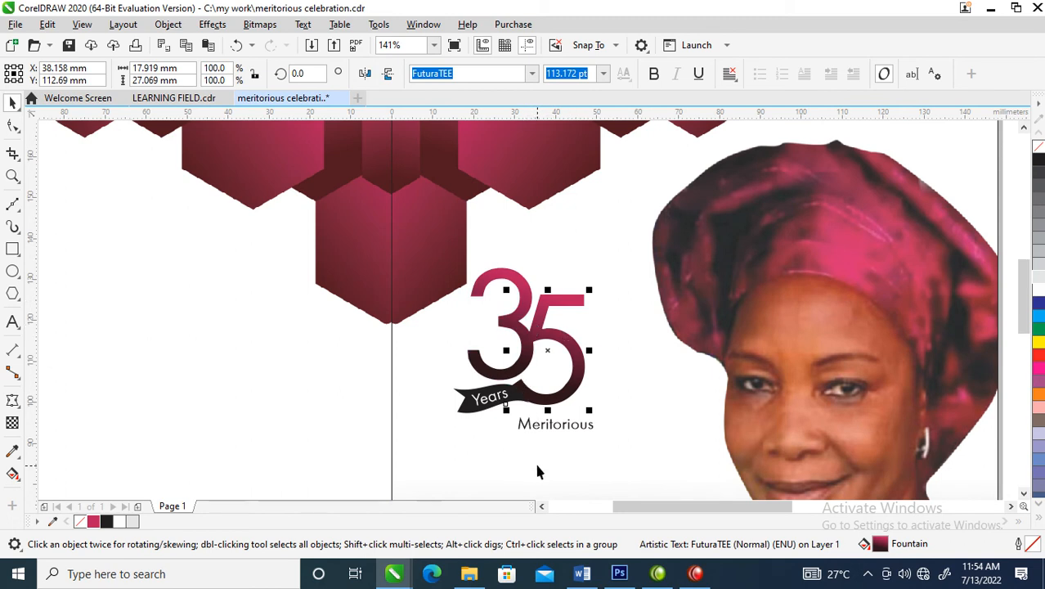
Step: Browse fonts for the word "Meritorious" and try it in Helvetica Rounded Bold
click(552, 431)
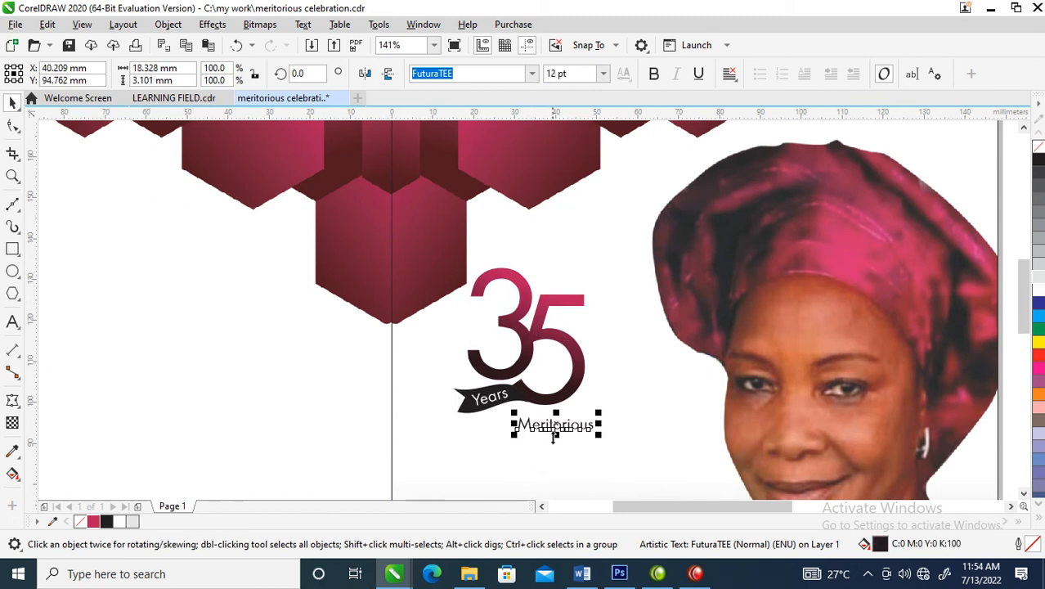
click(531, 75)
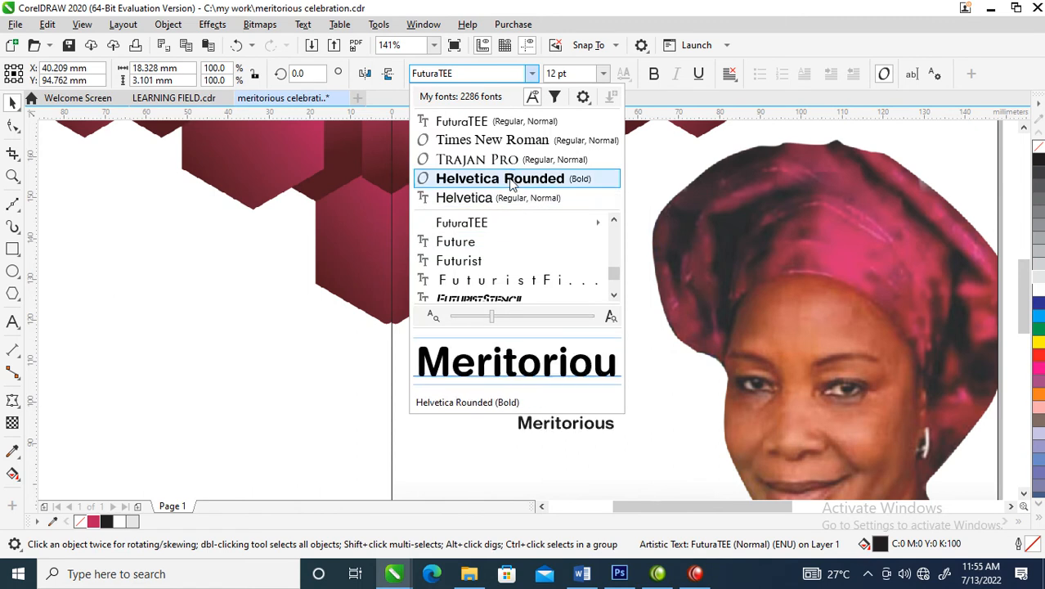
key(Down)
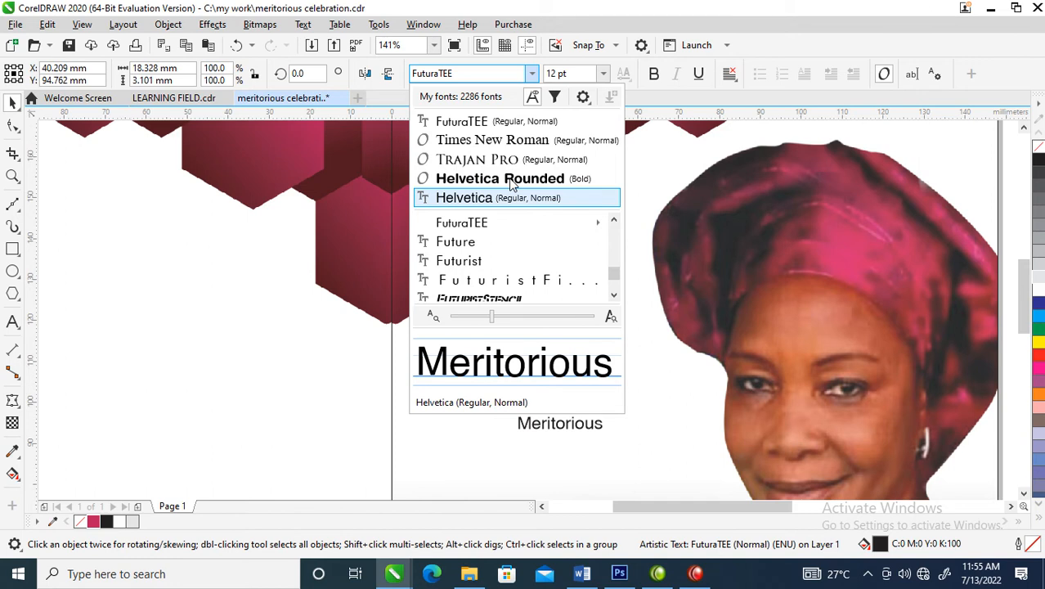
mouse_move(506, 228)
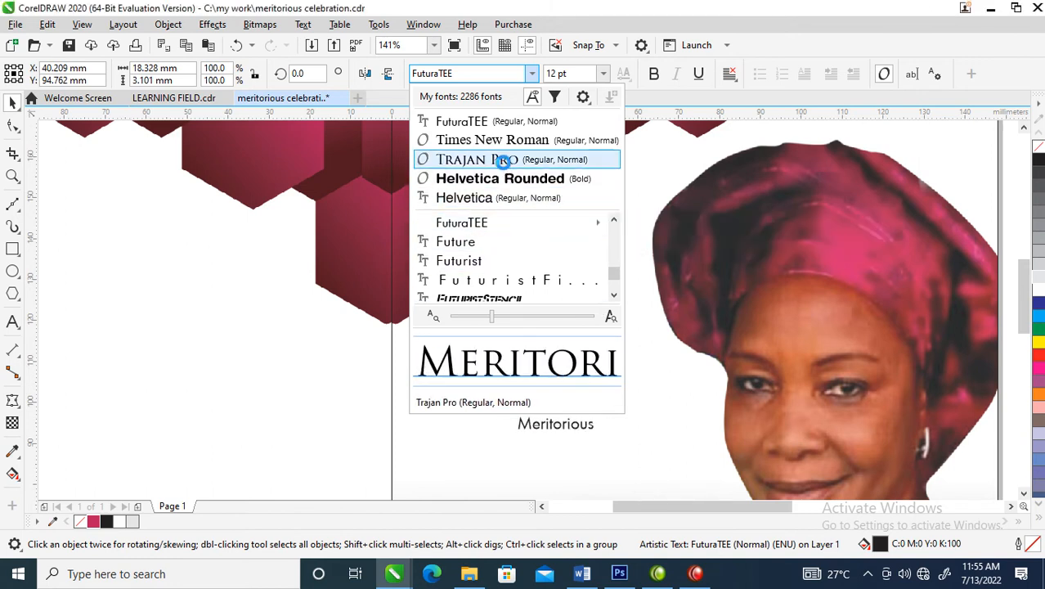
key(Down)
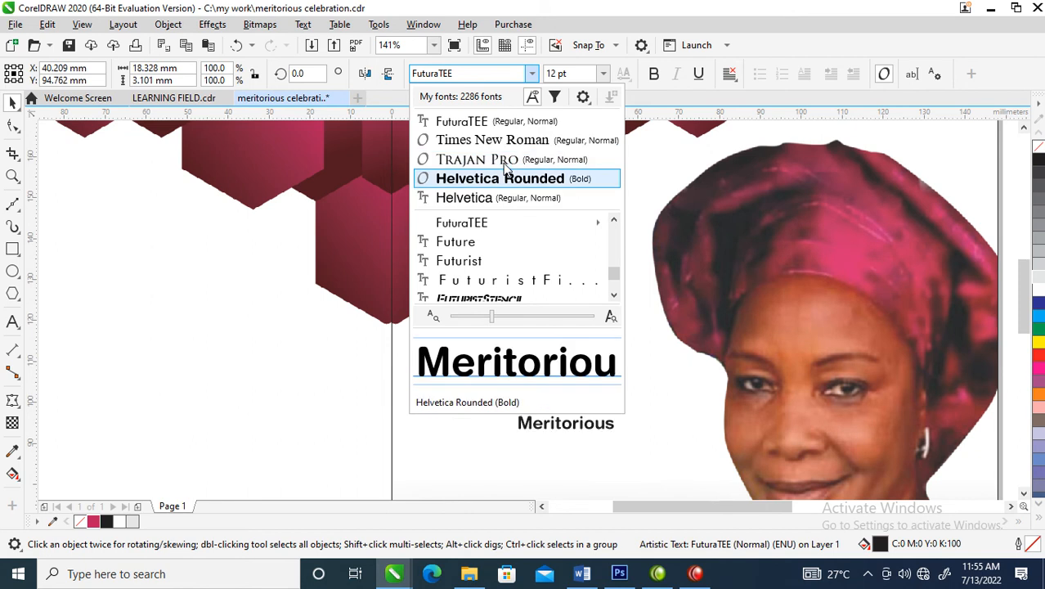
scroll(615, 249, up, 10)
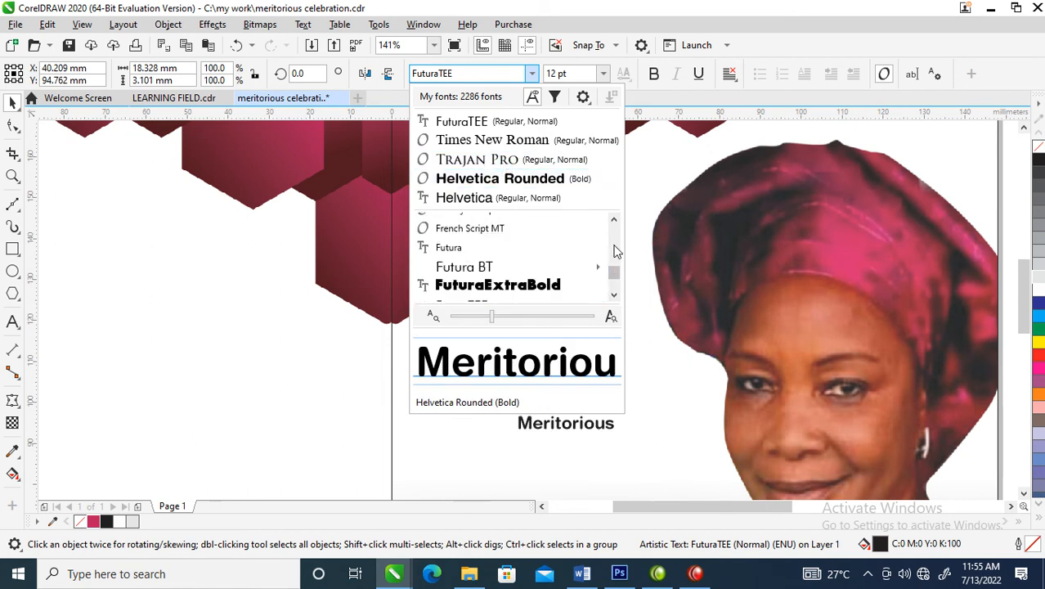
scroll(615, 249, up, 10)
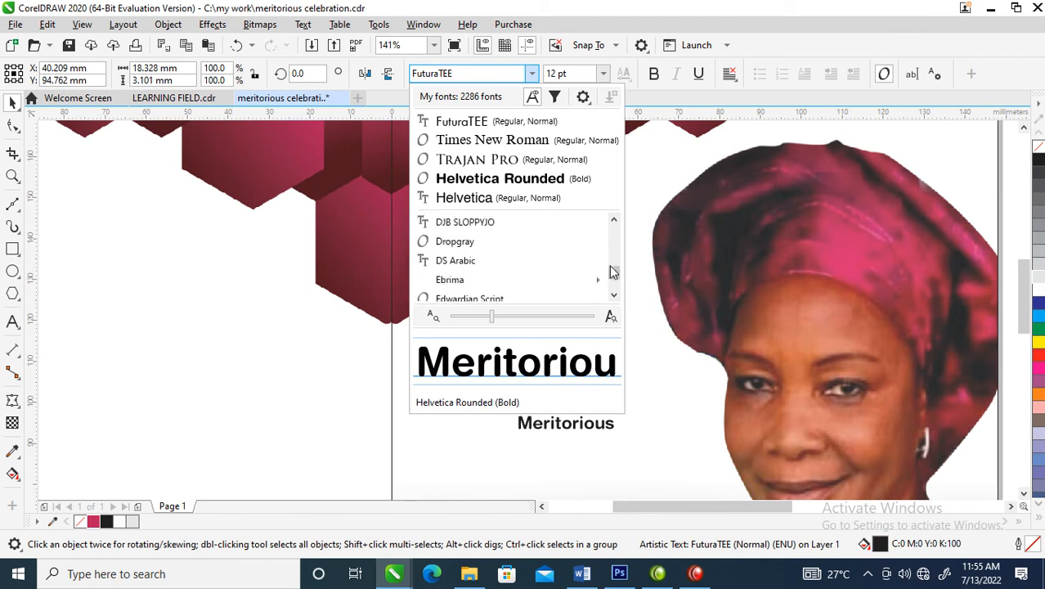
scroll(613, 223, up, 5)
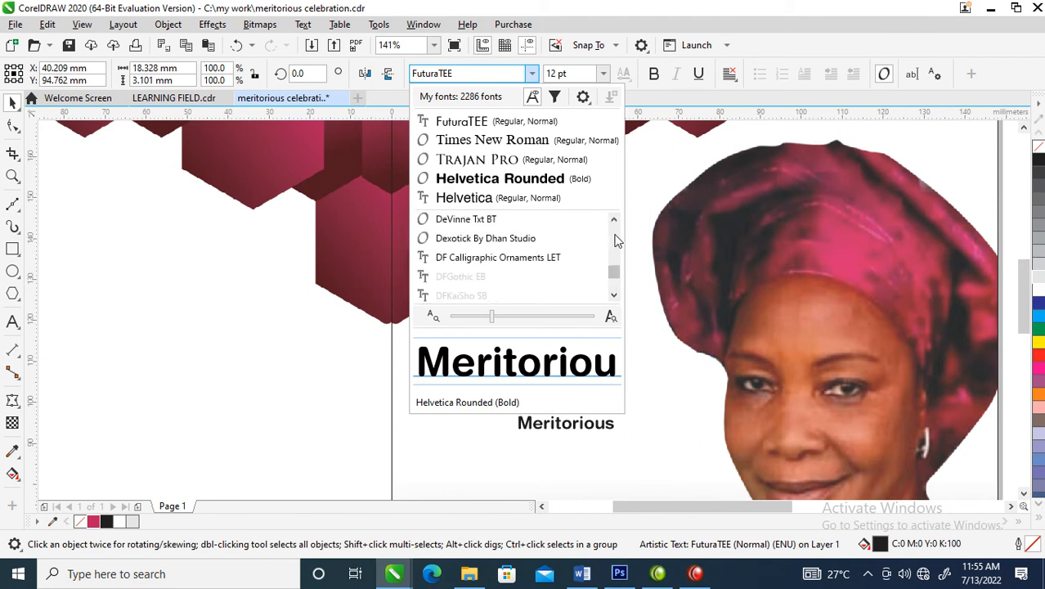
scroll(614, 239, up, 10)
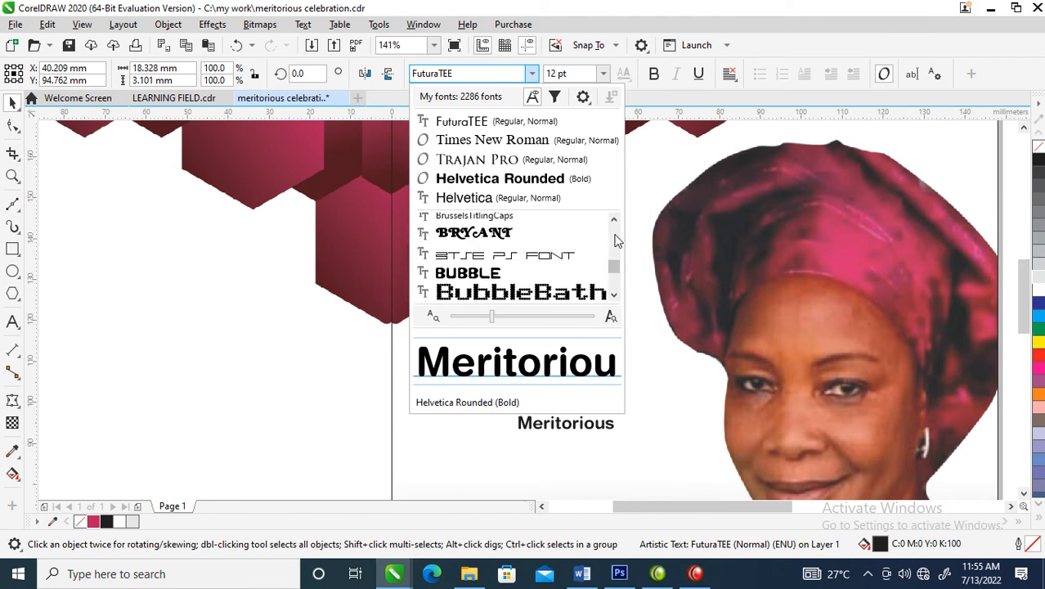
scroll(479, 179, up, 5)
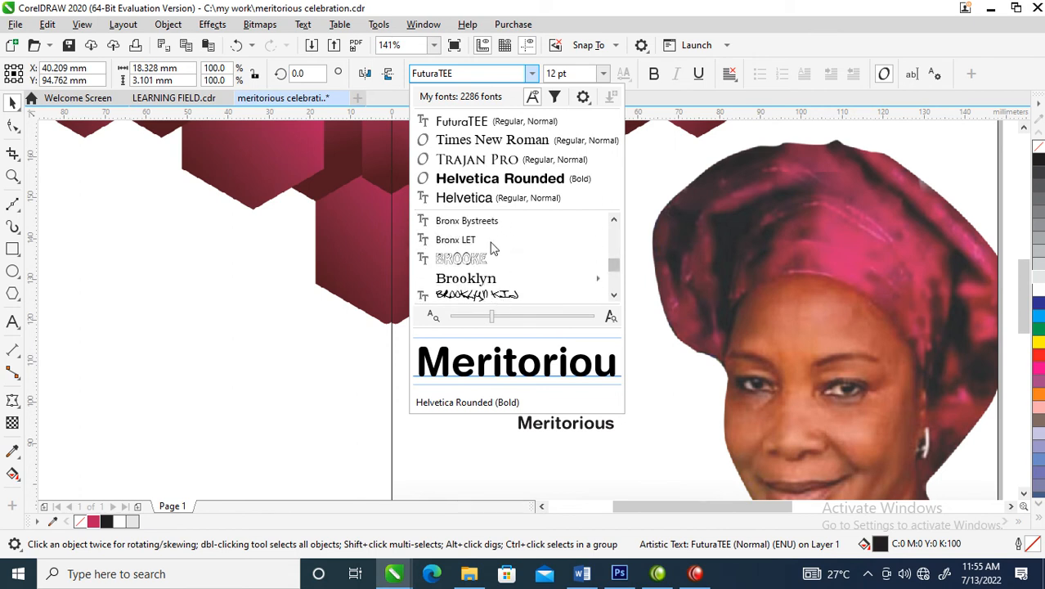
click(486, 246)
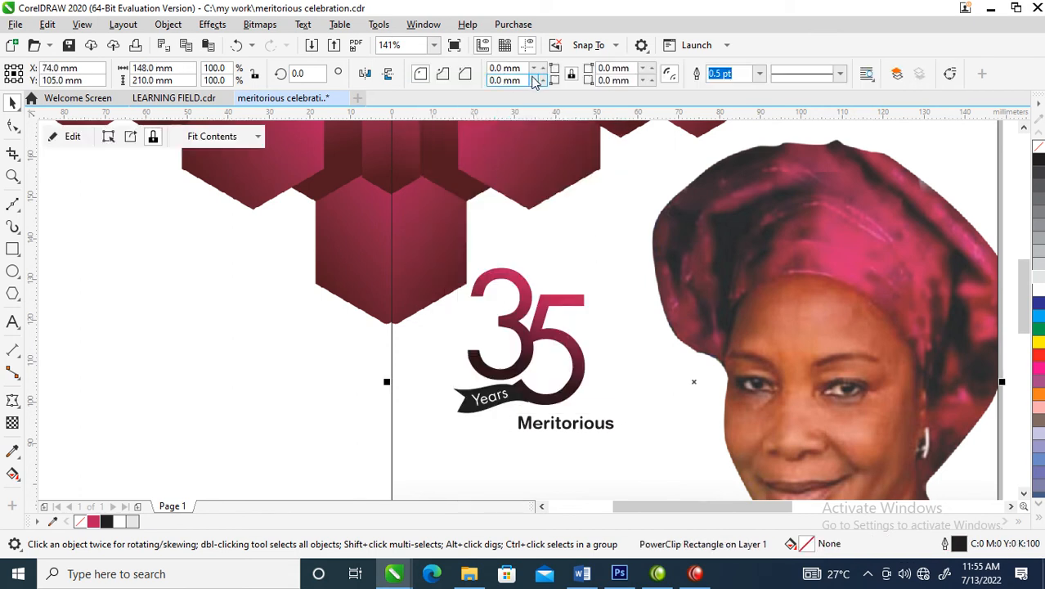
Step: Set the font of the word "Meritorious" to Times New Roman
click(547, 424)
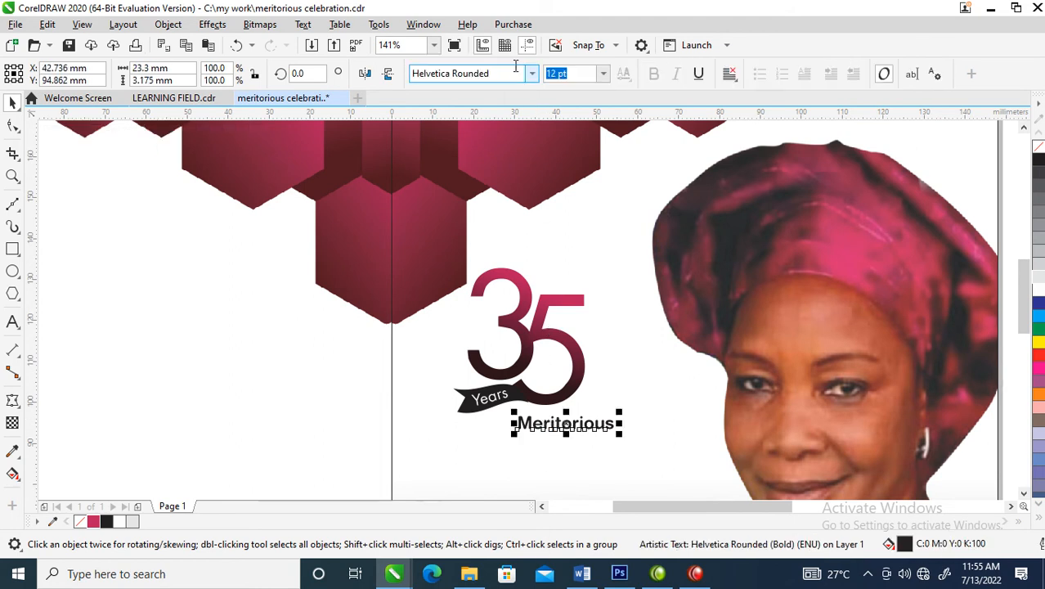
click(533, 74)
mouse_move(520, 263)
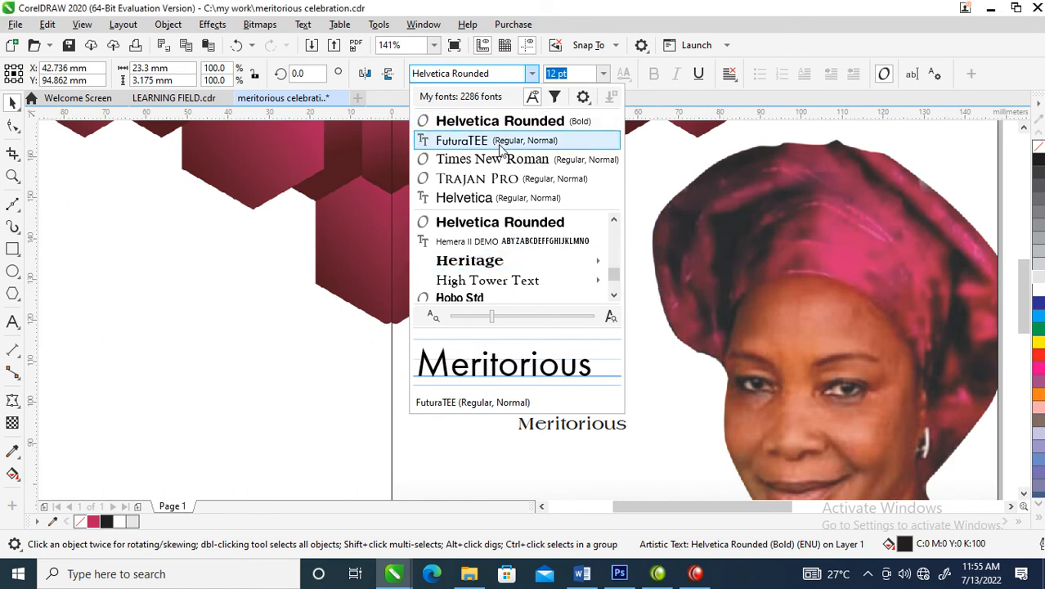
scroll(500, 150, down, 1)
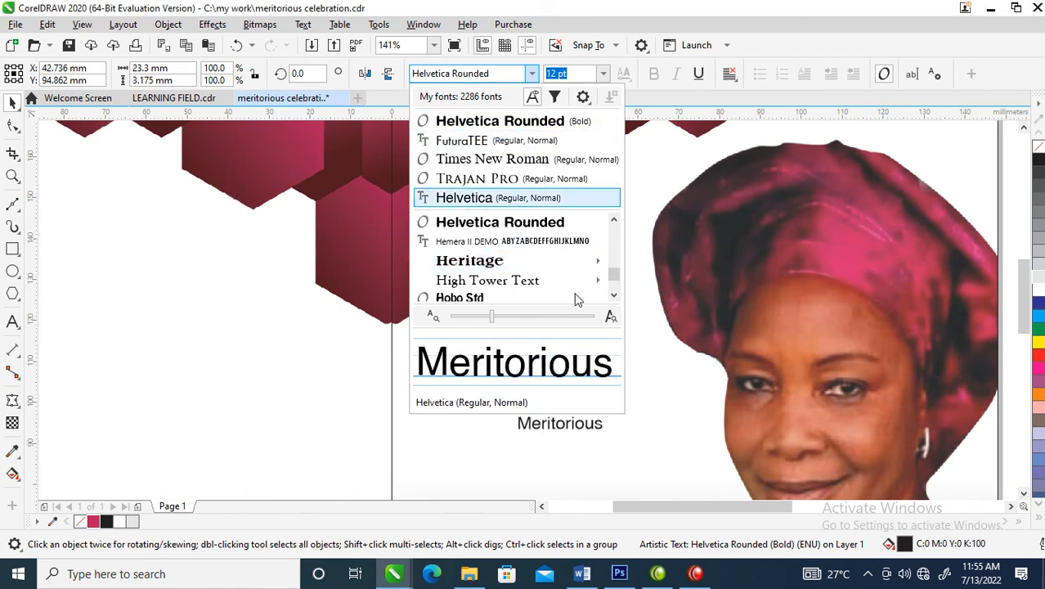
mouse_move(551, 272)
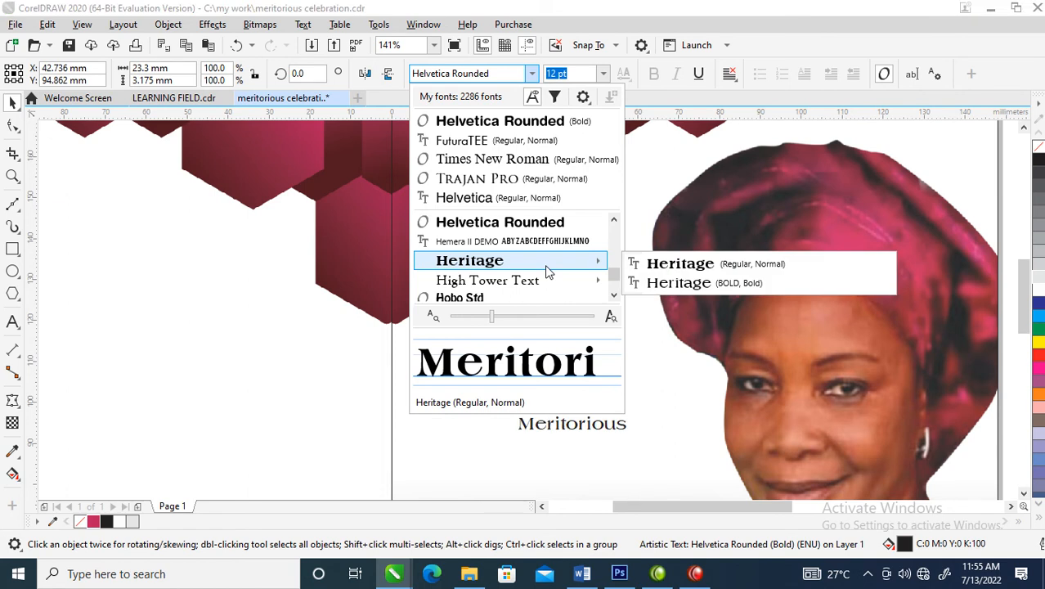
click(513, 160)
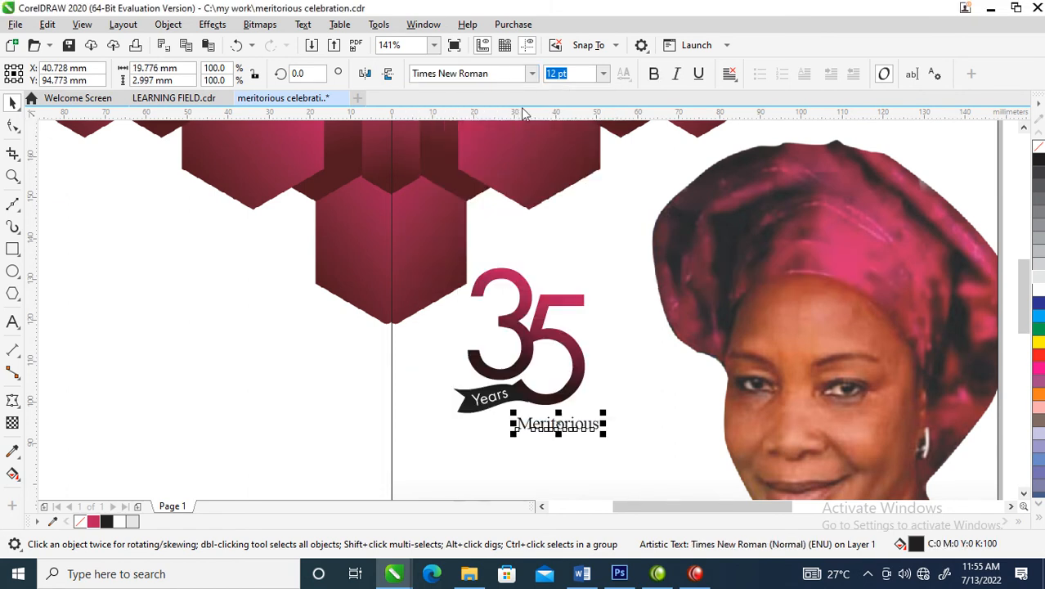
Step: Try the word "Meritorious" in the Edwardian Script ITC font
click(466, 73)
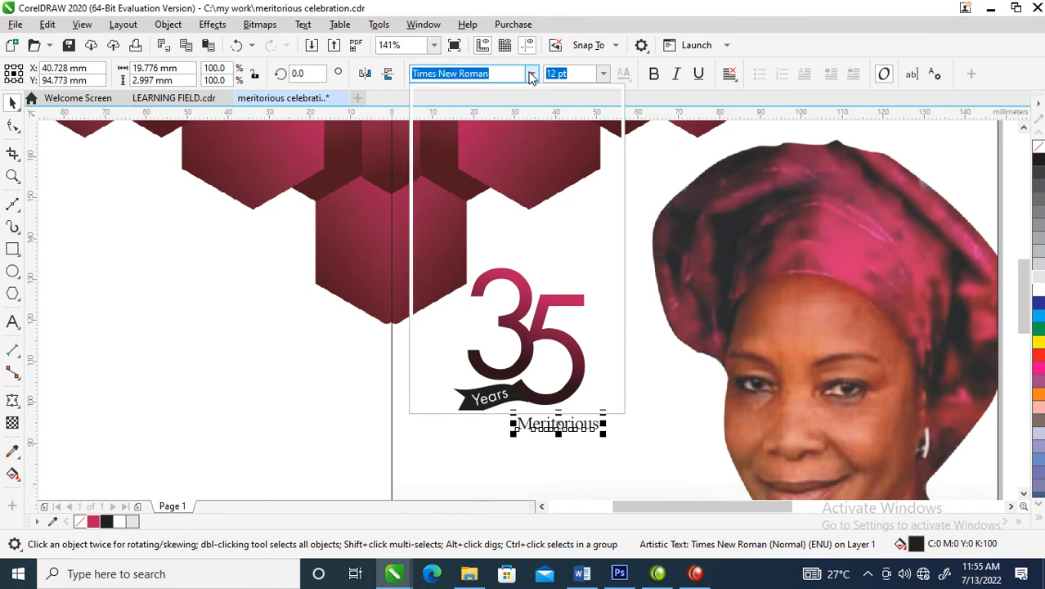
text(ed)
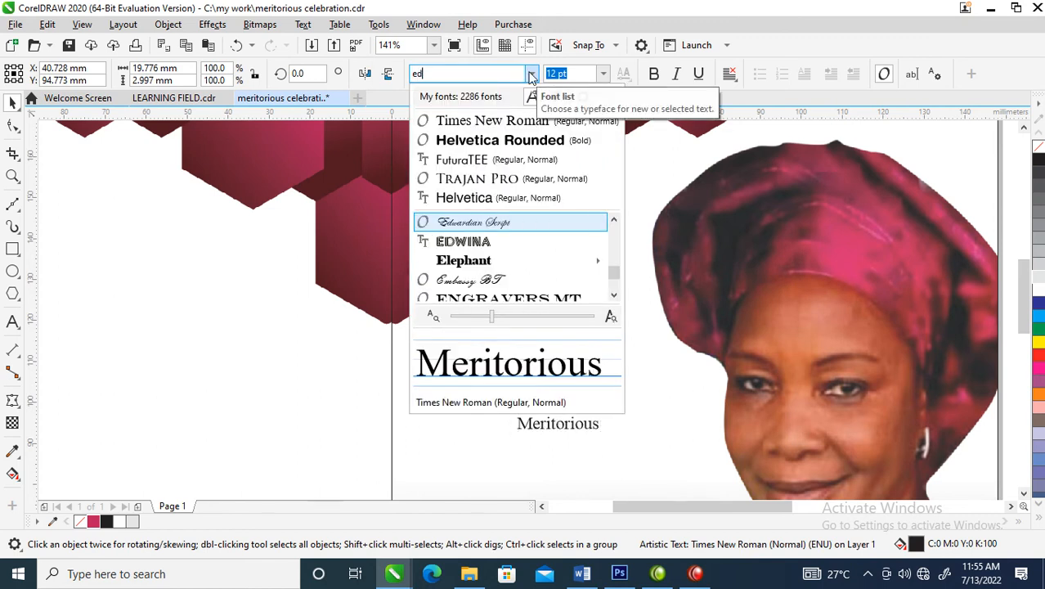
key(Return)
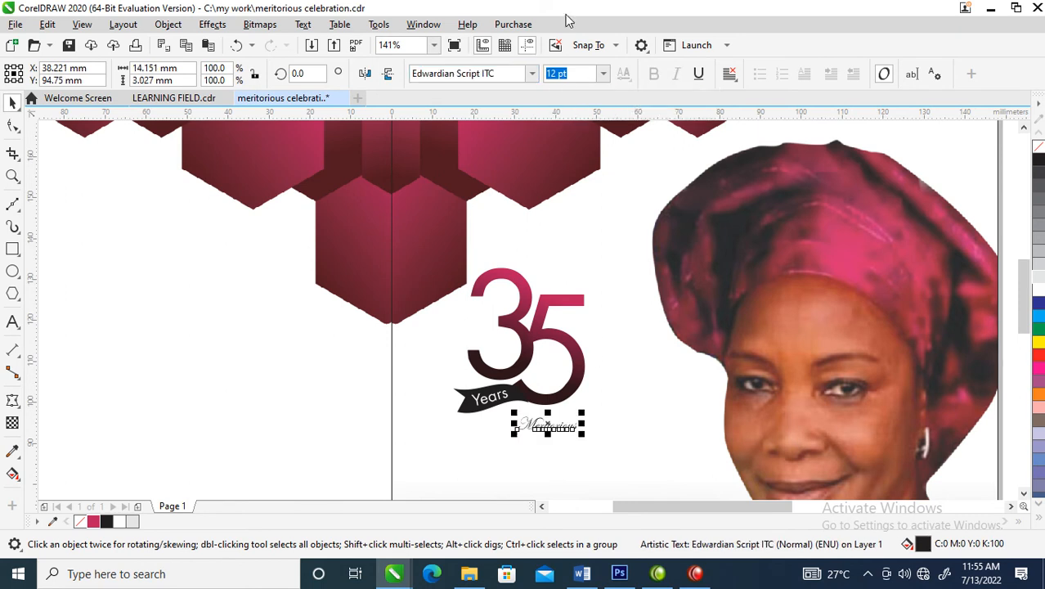
Step: Set the font of the word "Meritorious" to Hello Paris Serif
click(533, 73)
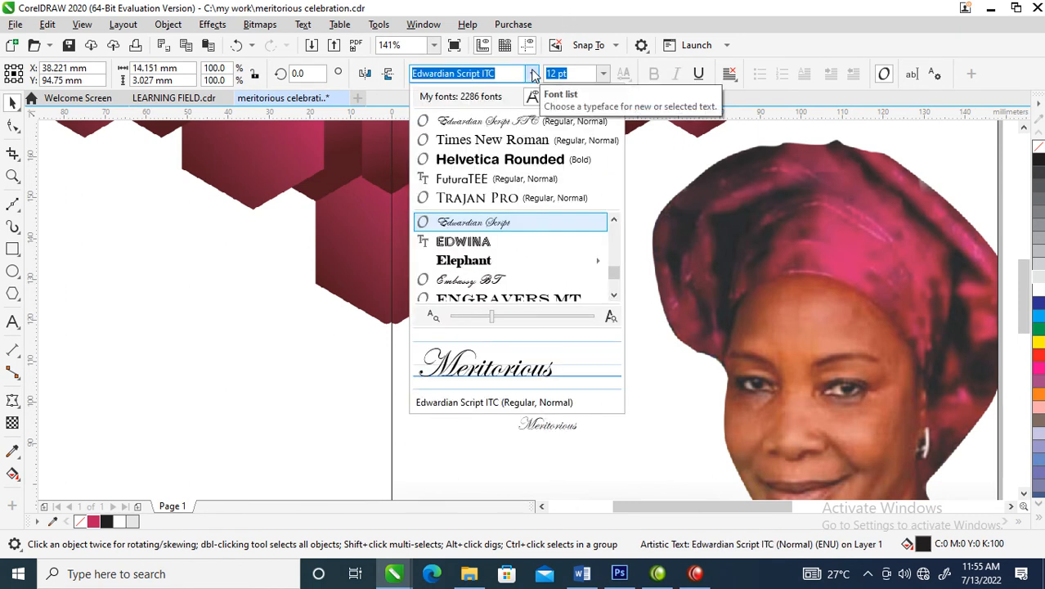
text(he)
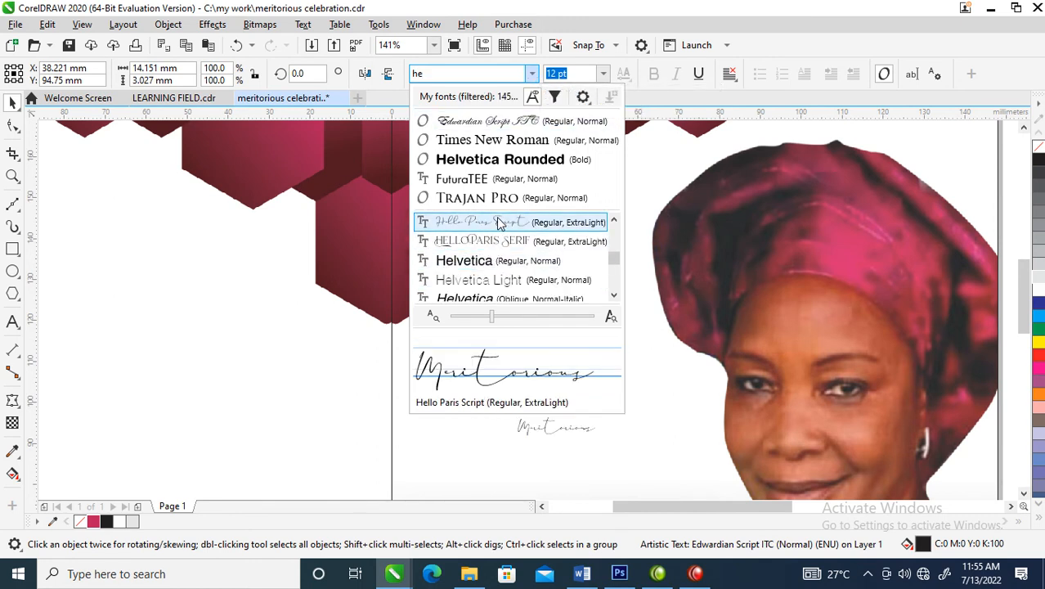
click(495, 242)
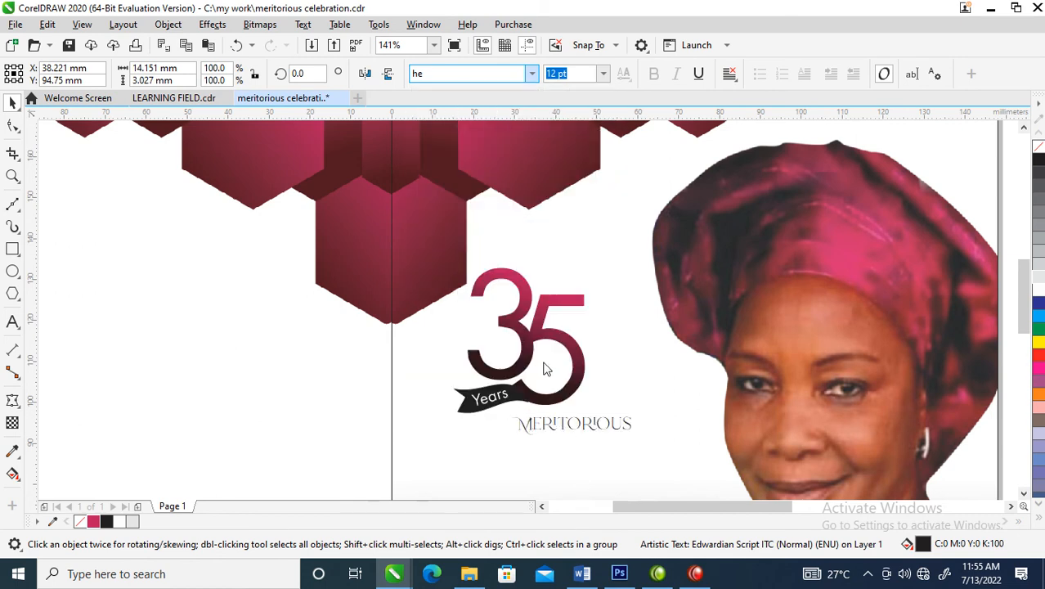
click(607, 427)
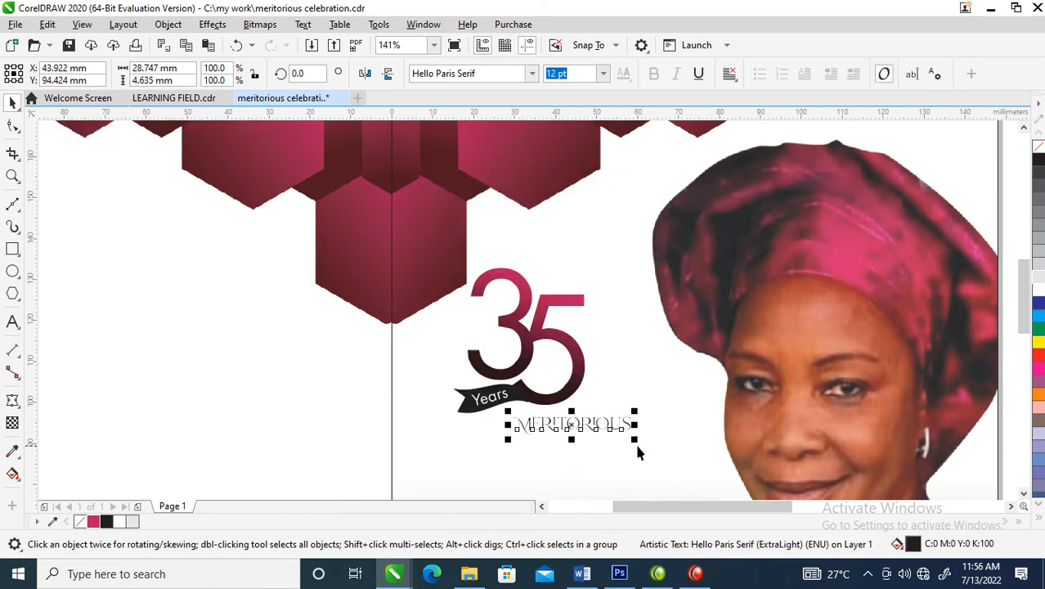
Step: Enlarge "Meritorious" to about 64 mm wide just below the "Years" ribbon and give it a black outline
drag(632, 440, 777, 474)
scroll(603, 370, down, 6)
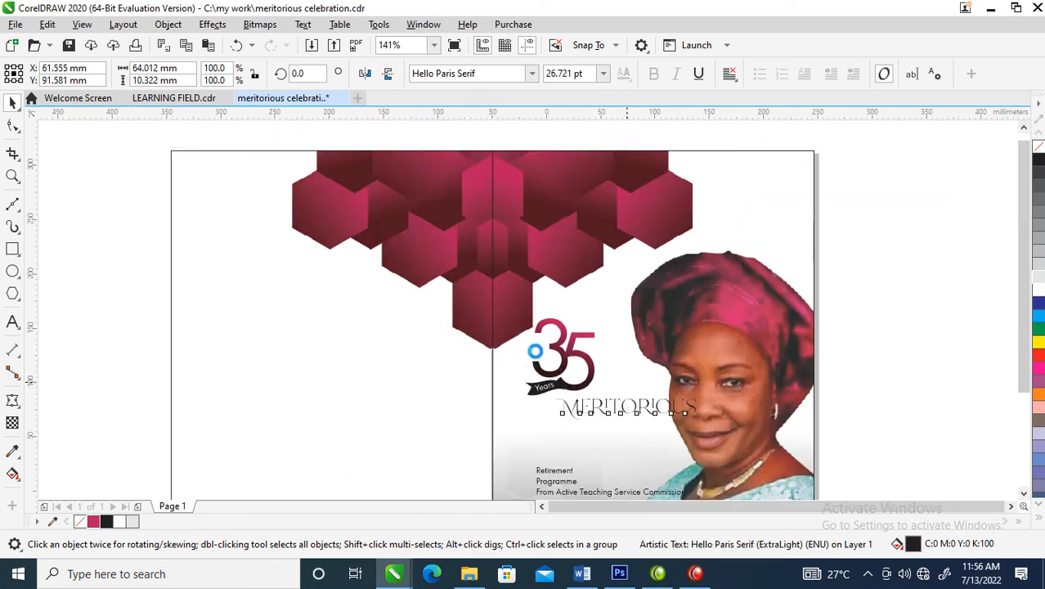
key(z)
drag(490, 354, 816, 467)
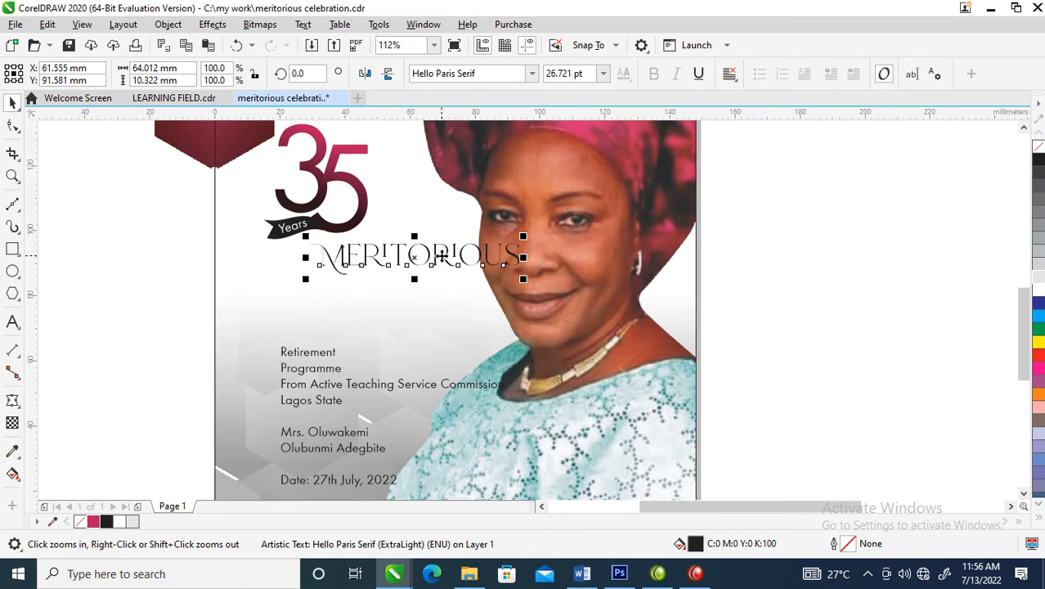
key(space)
drag(368, 263, 286, 288)
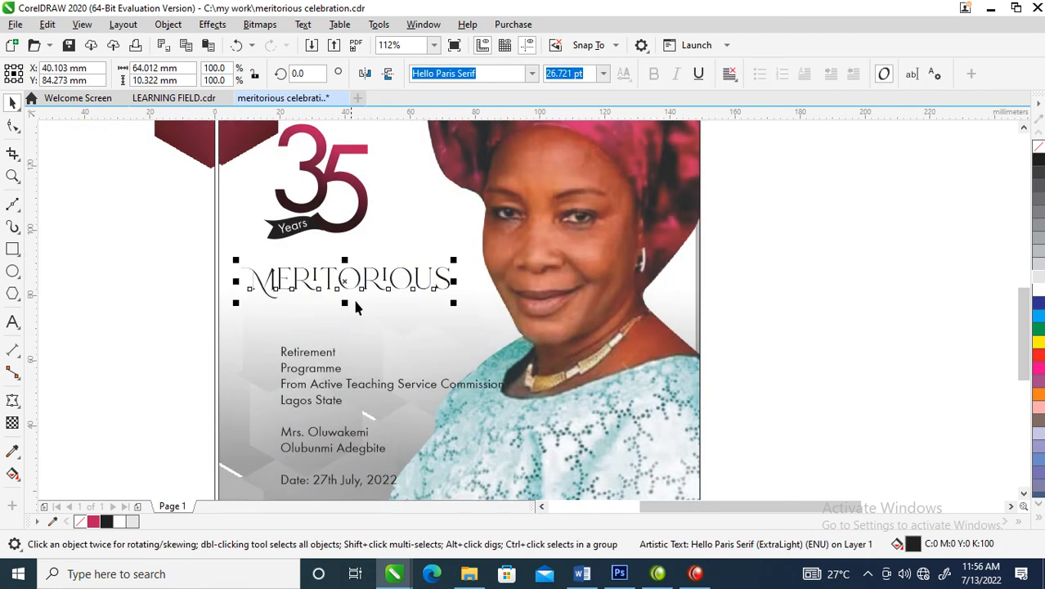
key(ctrl+z)
key(ctrl+z)
drag(348, 281, 392, 264)
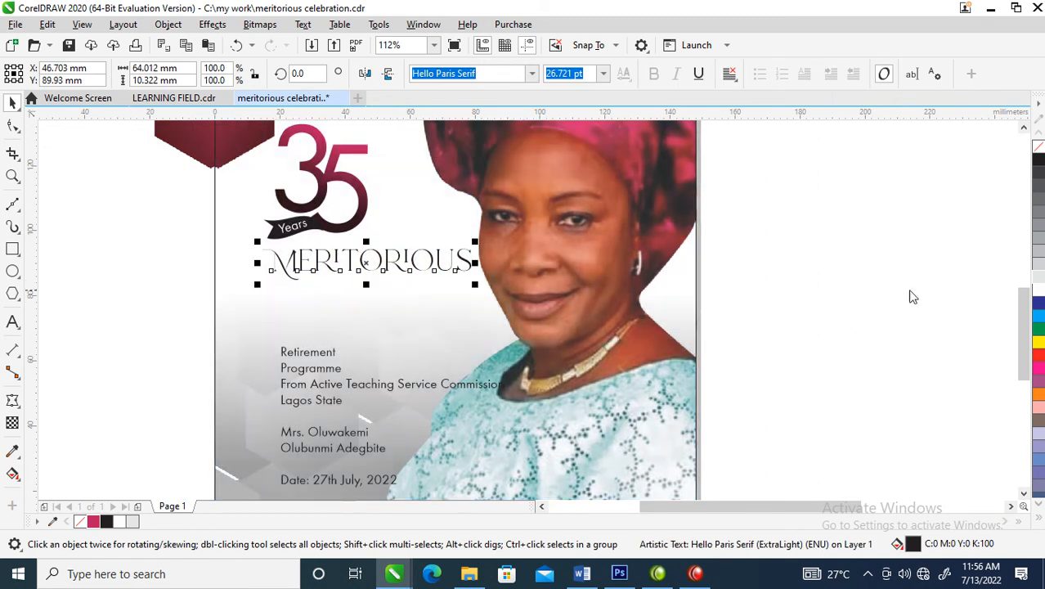
right_click(1037, 159)
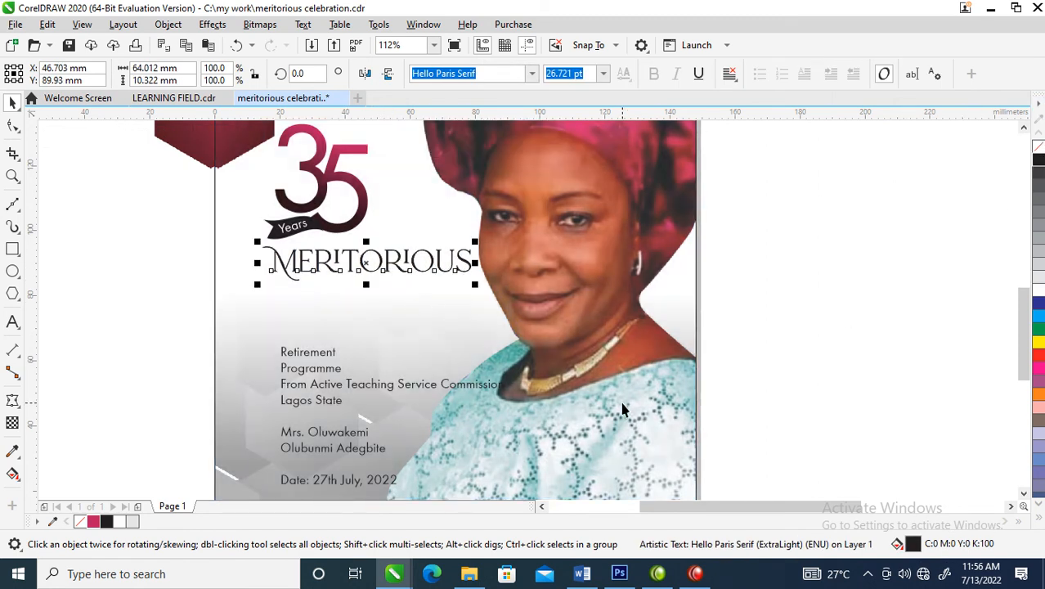
Step: Copy all properties of "Meritorious" to the word "Retirement" and place it directly beneath "Meritorious"
drag(304, 352, 303, 342)
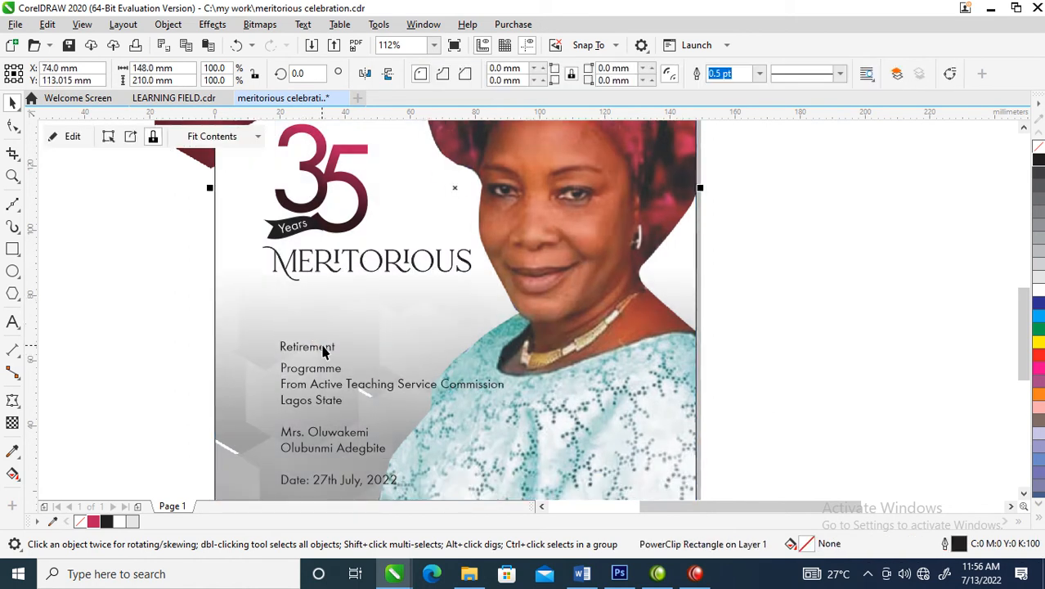
key(ctrl+z)
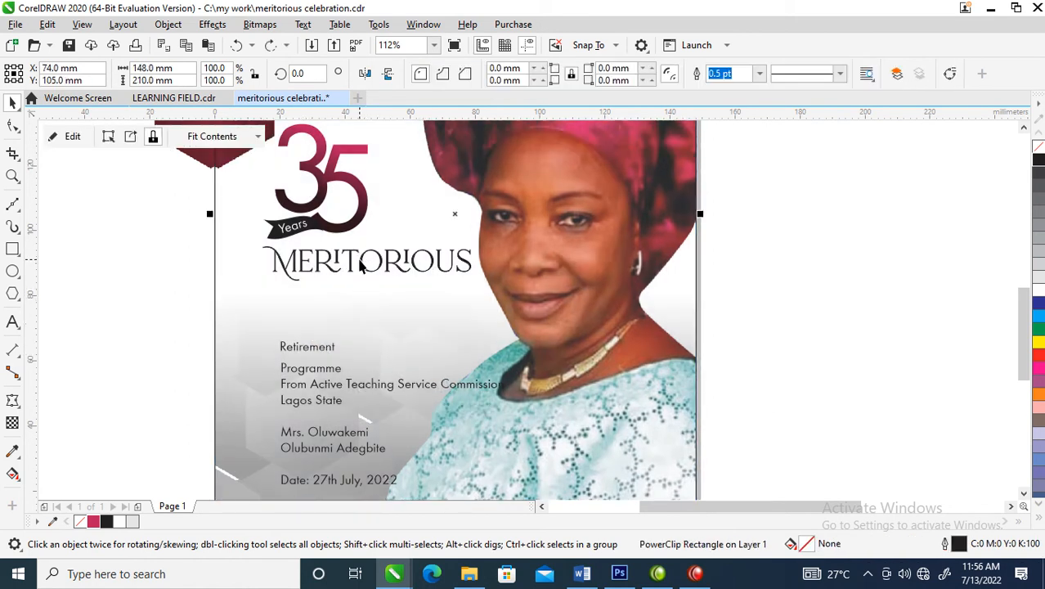
drag(353, 260, 325, 348)
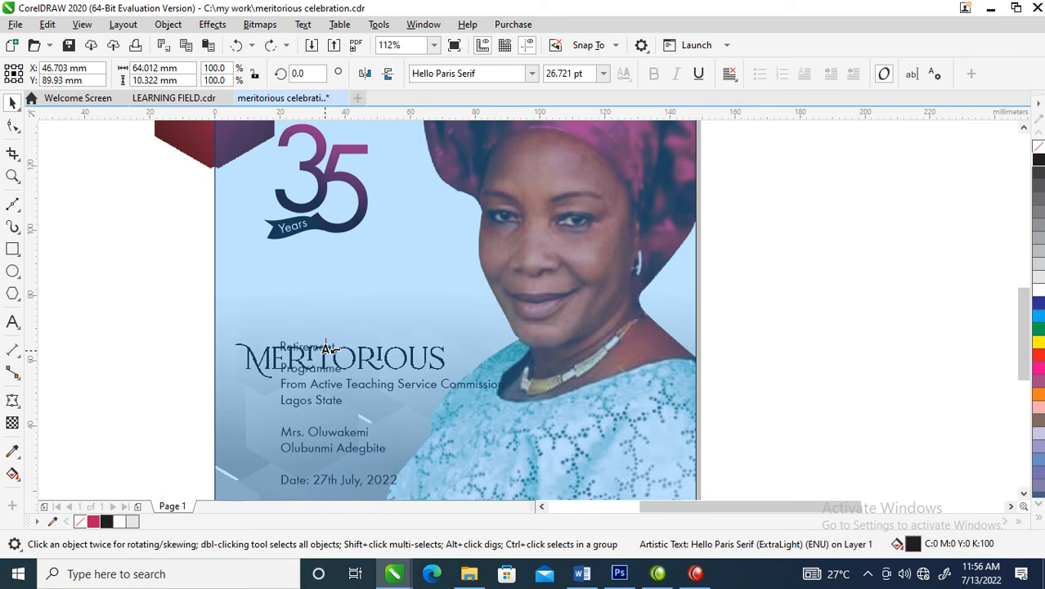
drag(325, 348, 326, 350)
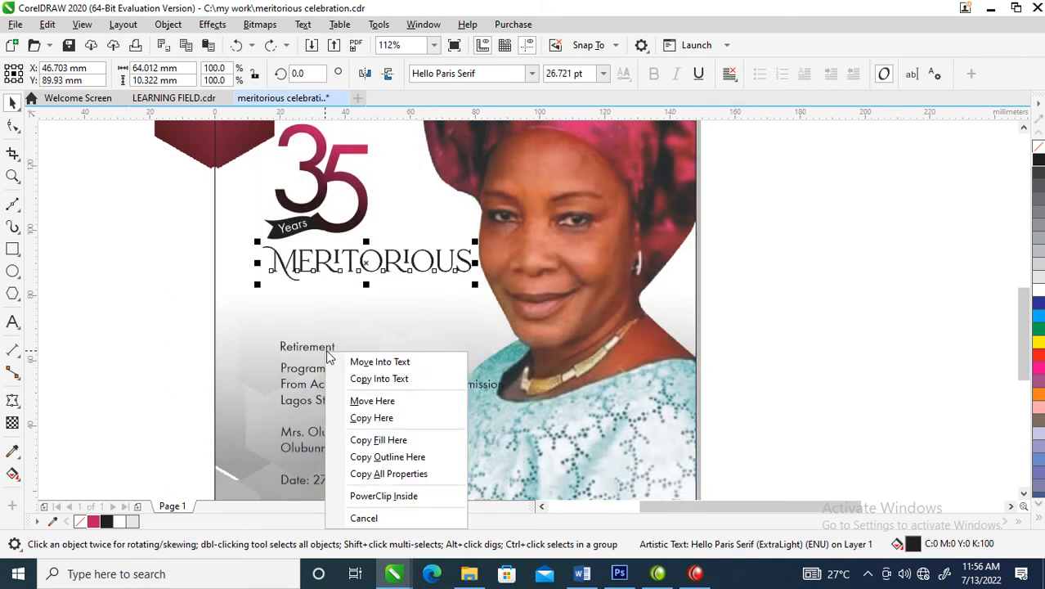
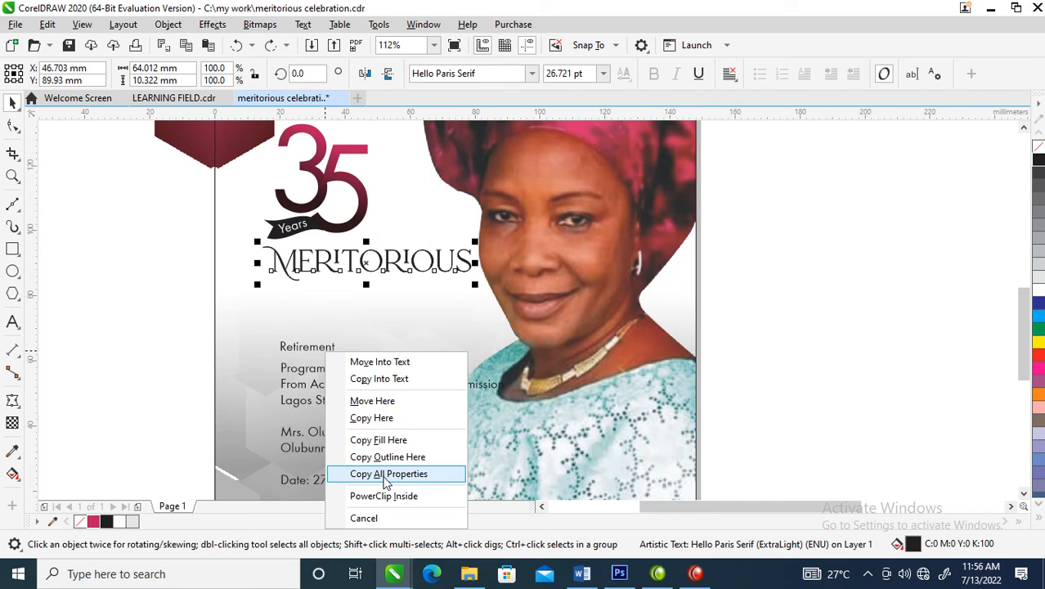
click(388, 475)
drag(392, 351, 382, 296)
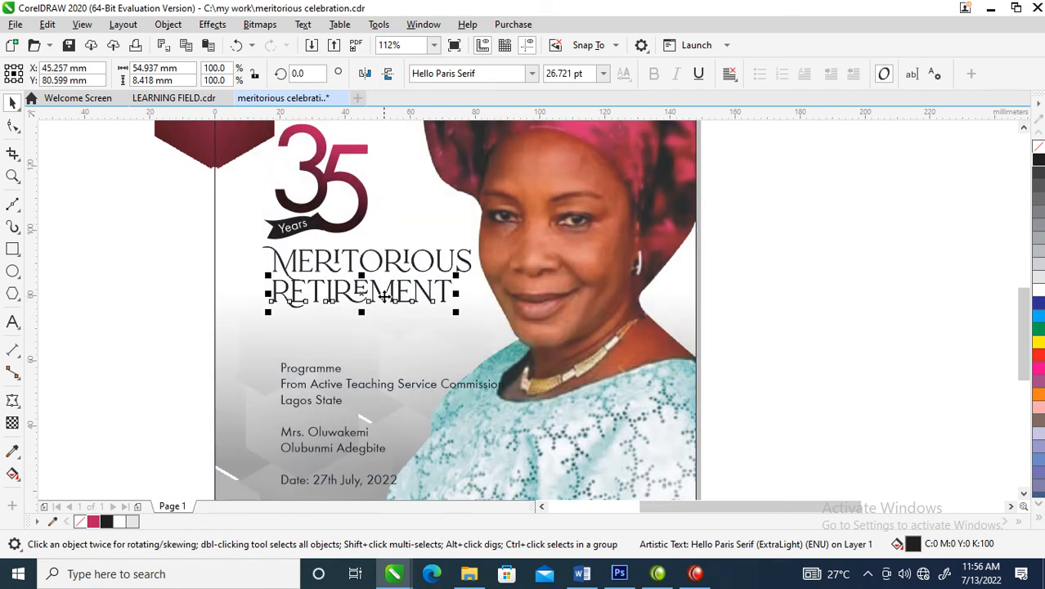
Step: Move the word "Programme" up below "Retirement" and set its font to Trajan Pro
drag(332, 368, 333, 353)
mouse_move(337, 352)
mouse_down()
mouse_move(332, 312)
mouse_move(347, 367)
mouse_move(331, 306)
mouse_move(331, 336)
mouse_up()
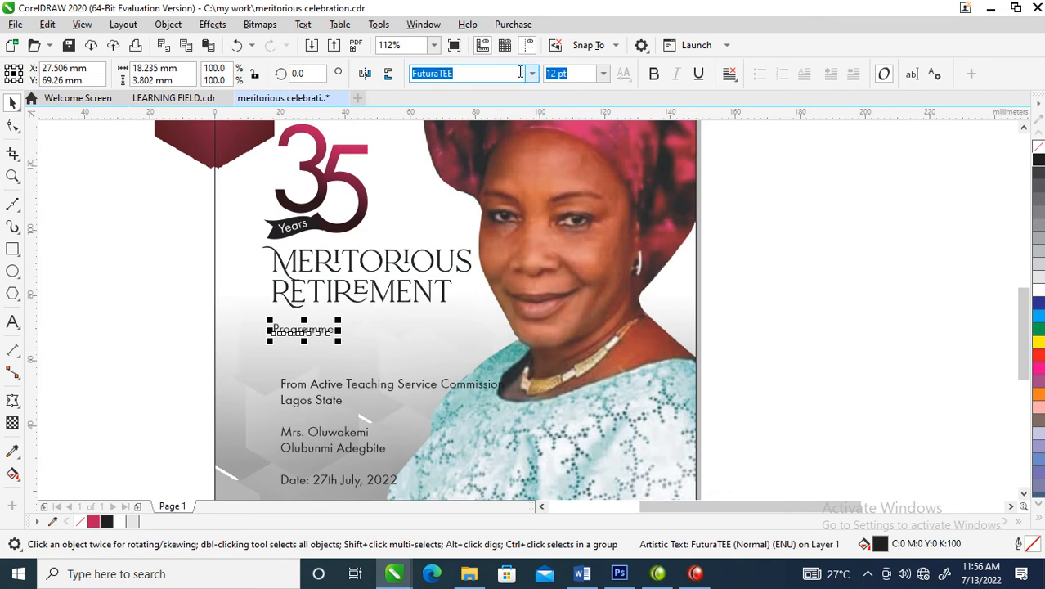
click(531, 73)
text(t)
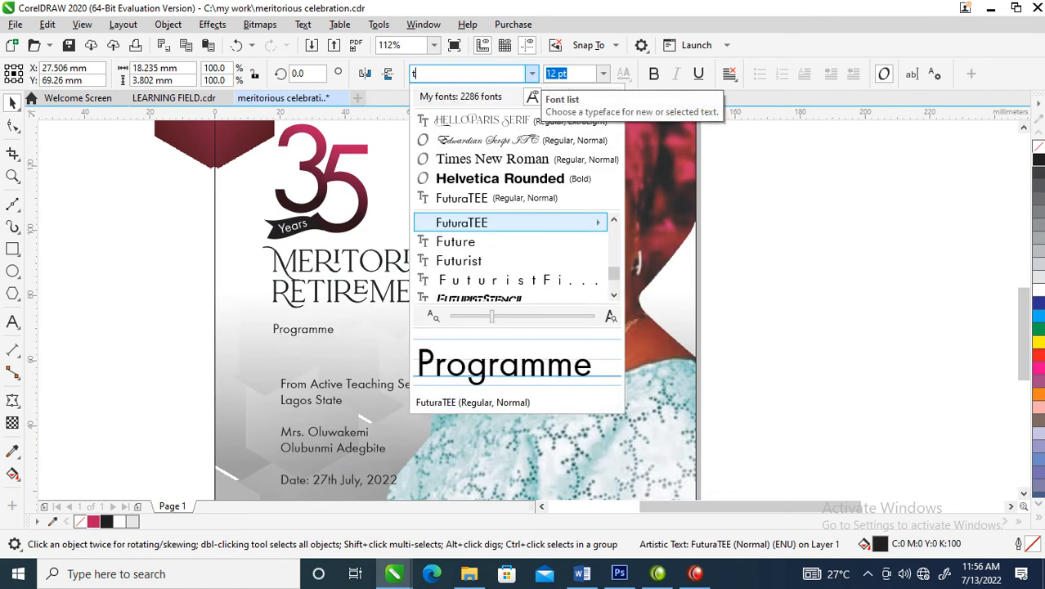
text(ra)
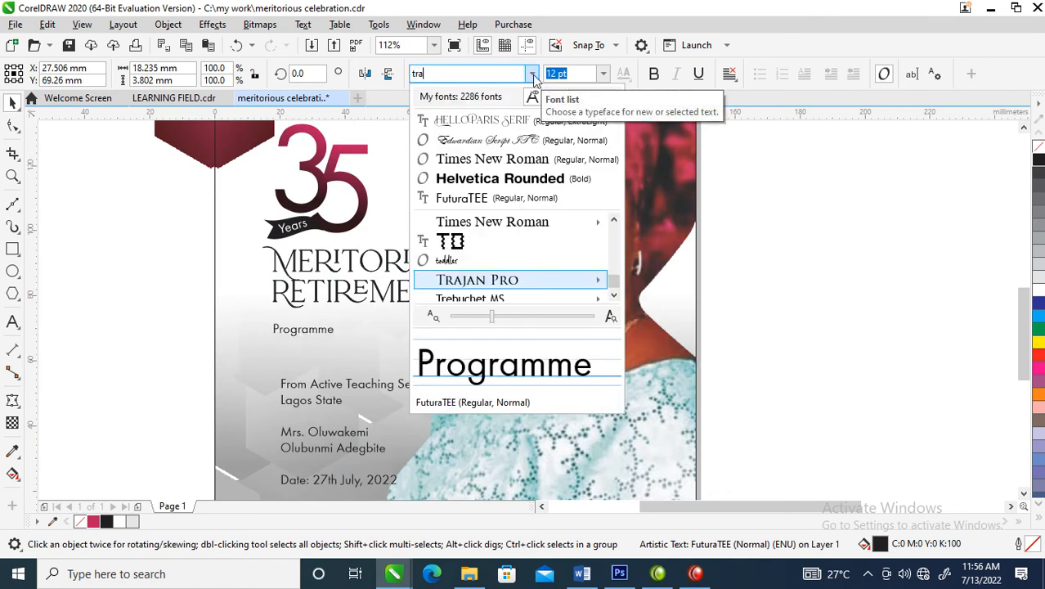
key(Return)
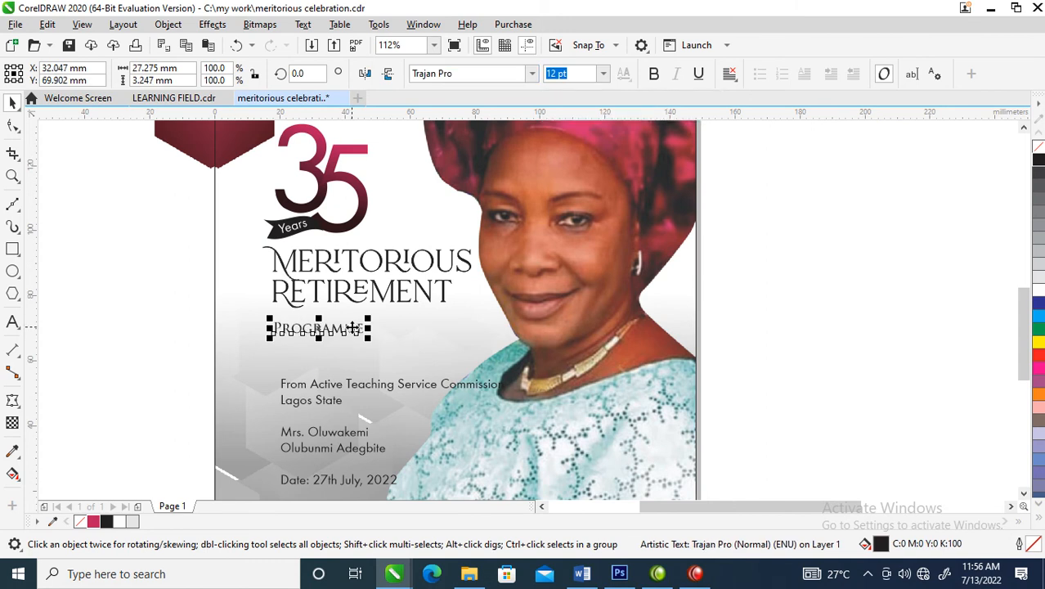
Step: Change the case of "Programme" to UPPERCASE and make it bold
double_click(351, 328)
double_click(351, 328)
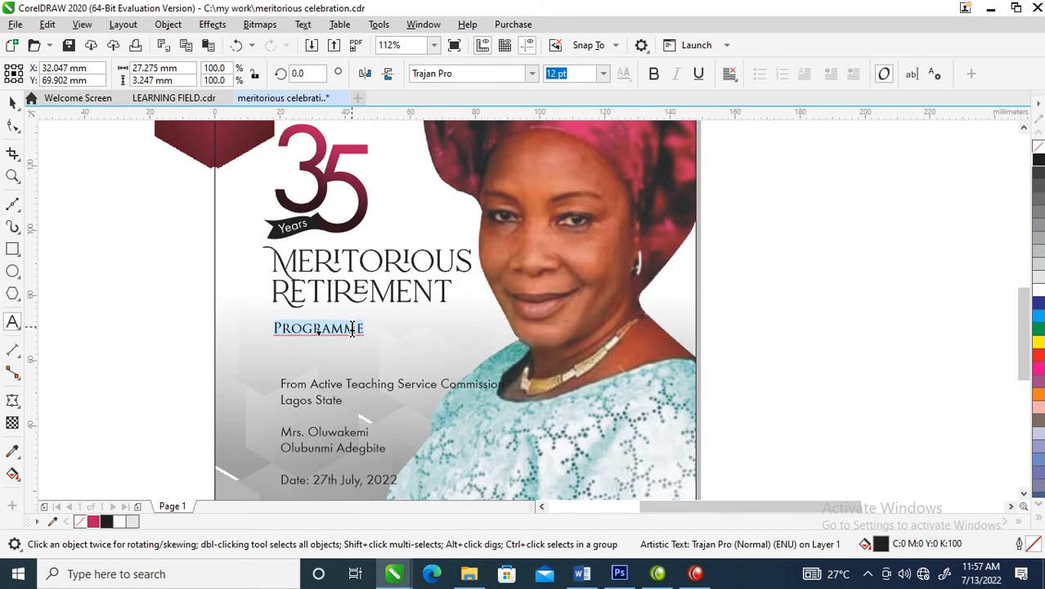
key(shift+F3)
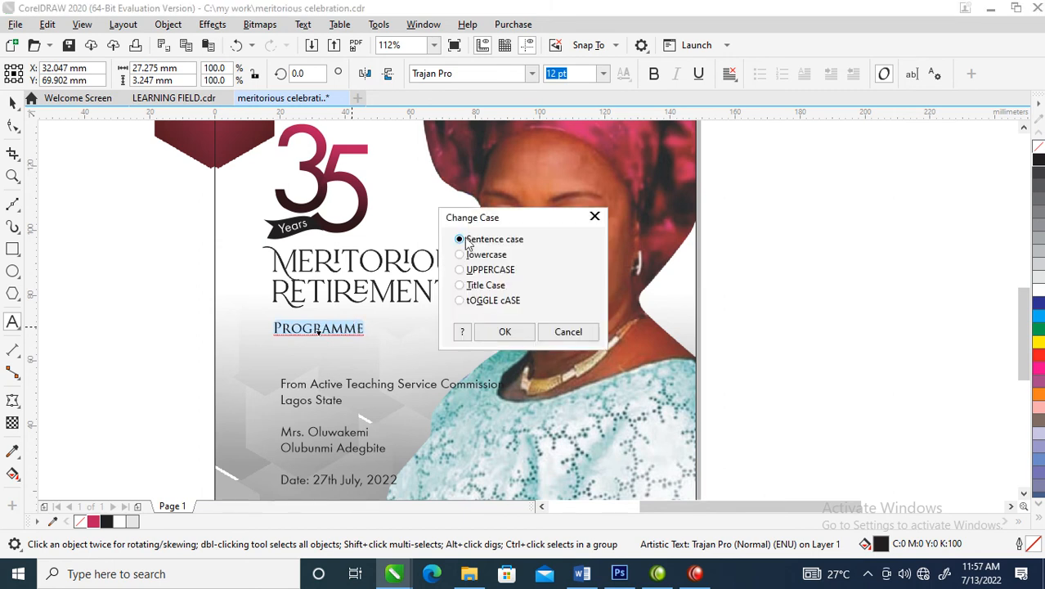
click(481, 273)
click(504, 331)
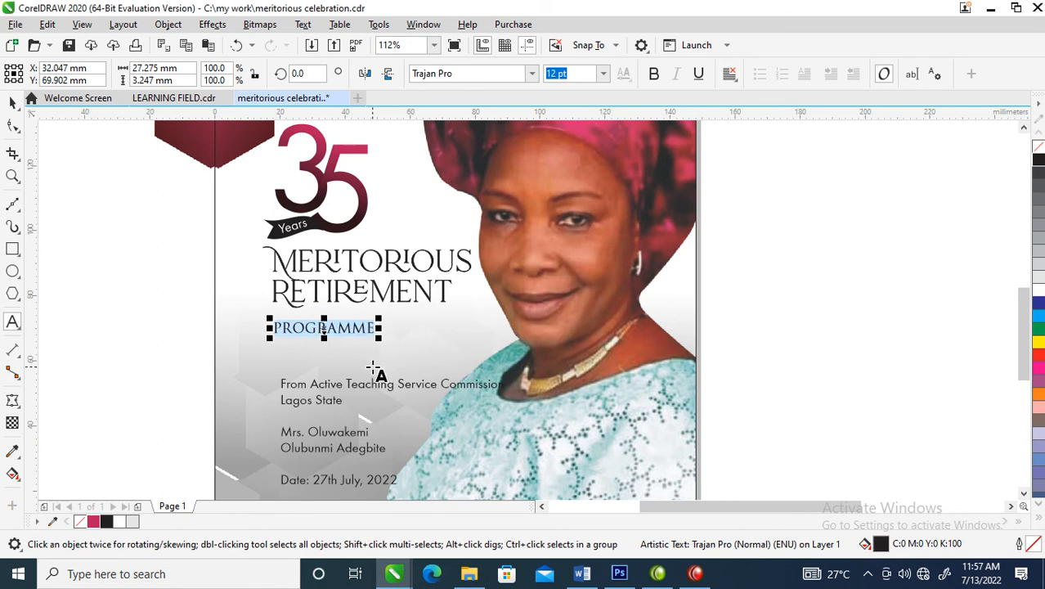
key(ctrl+space)
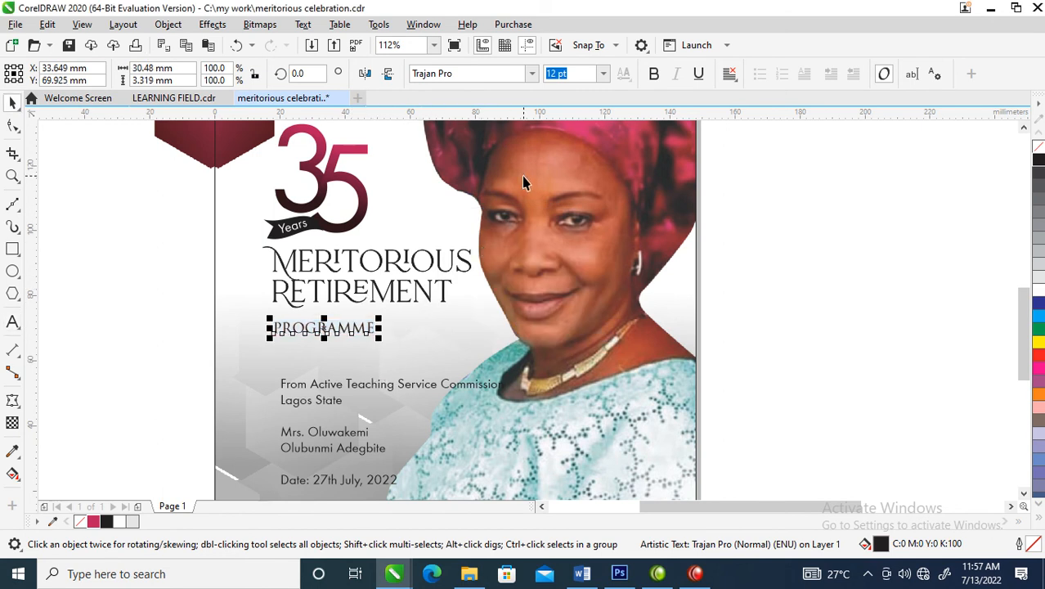
click(654, 74)
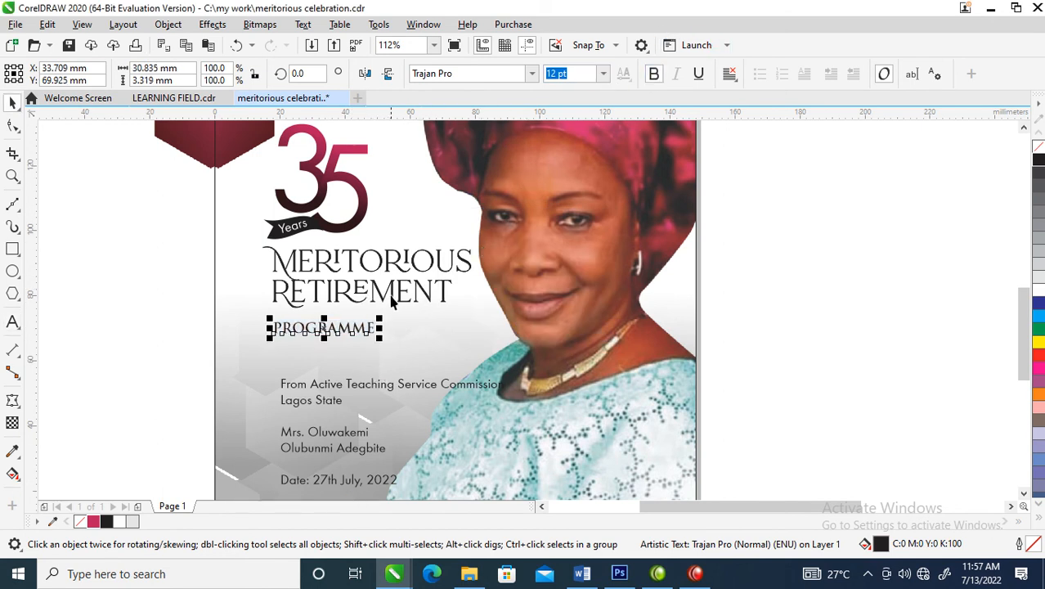
Step: Shrink "PROGRAMME" to about 10 pt and widen its letter spacing to about 53 mm, matching the width of "RETIREMENT"
mouse_move(383, 316)
mouse_down()
mouse_move(363, 301)
mouse_move(366, 313)
mouse_up()
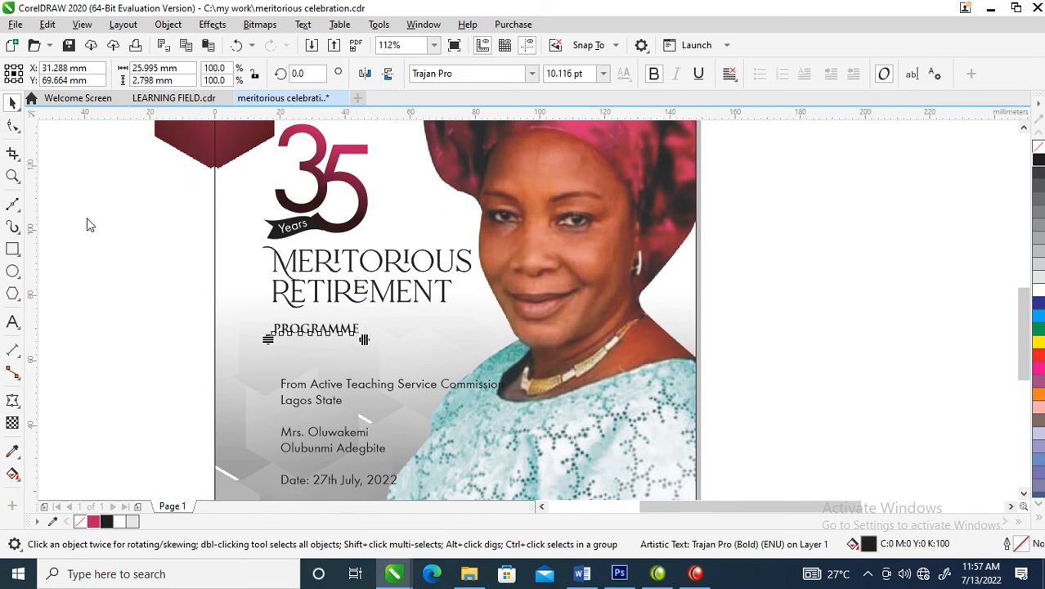
click(13, 126)
drag(364, 340, 446, 341)
click(437, 358)
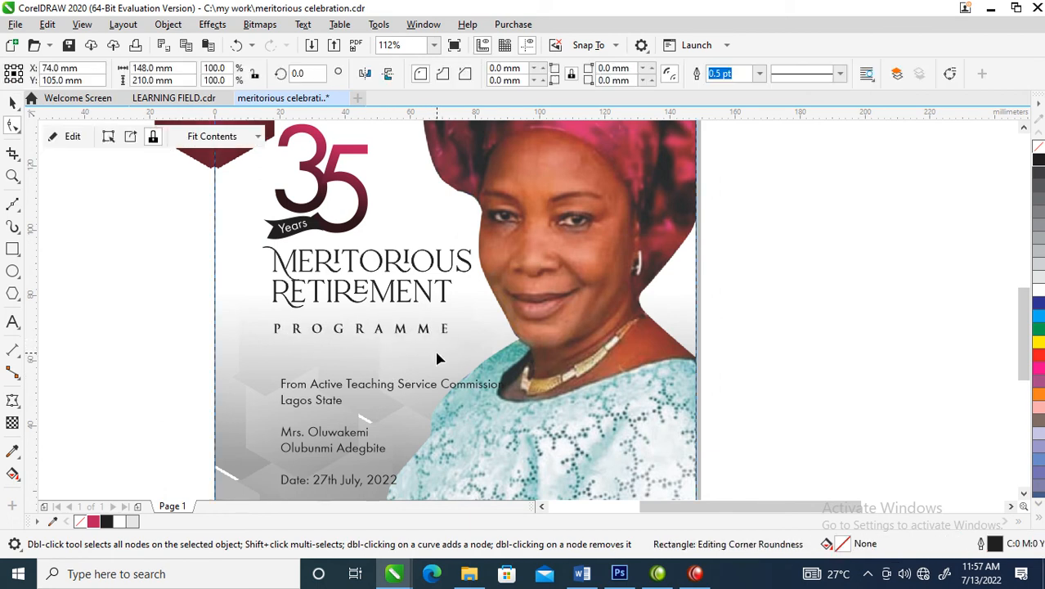
key(space)
click(444, 336)
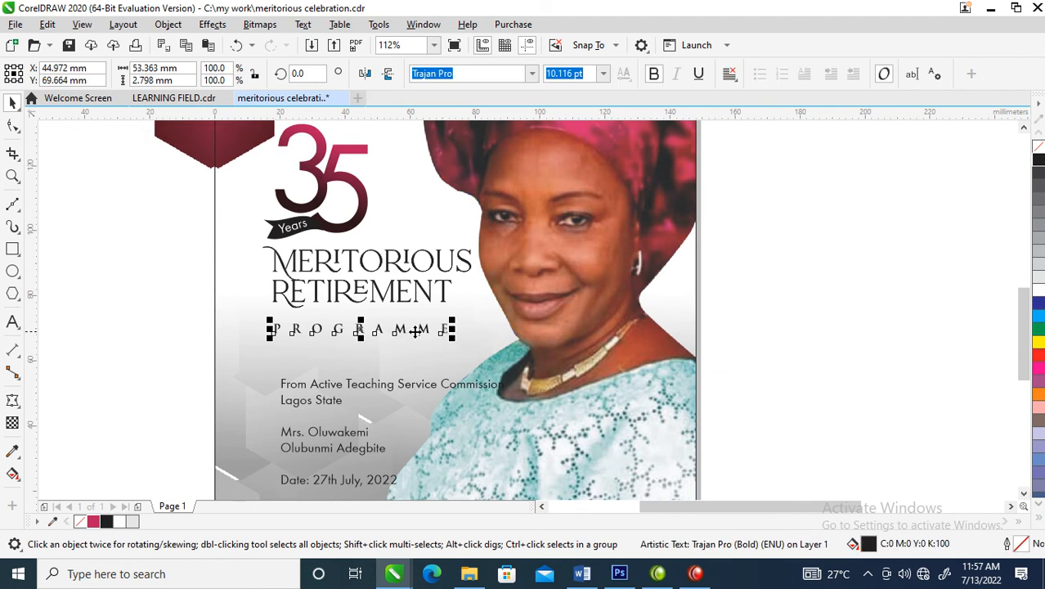
Step: Move "PROGRAMME" up closer to the underside of "RETIREMENT"
drag(361, 331, 363, 326)
double_click(365, 325)
key(ctrl+space)
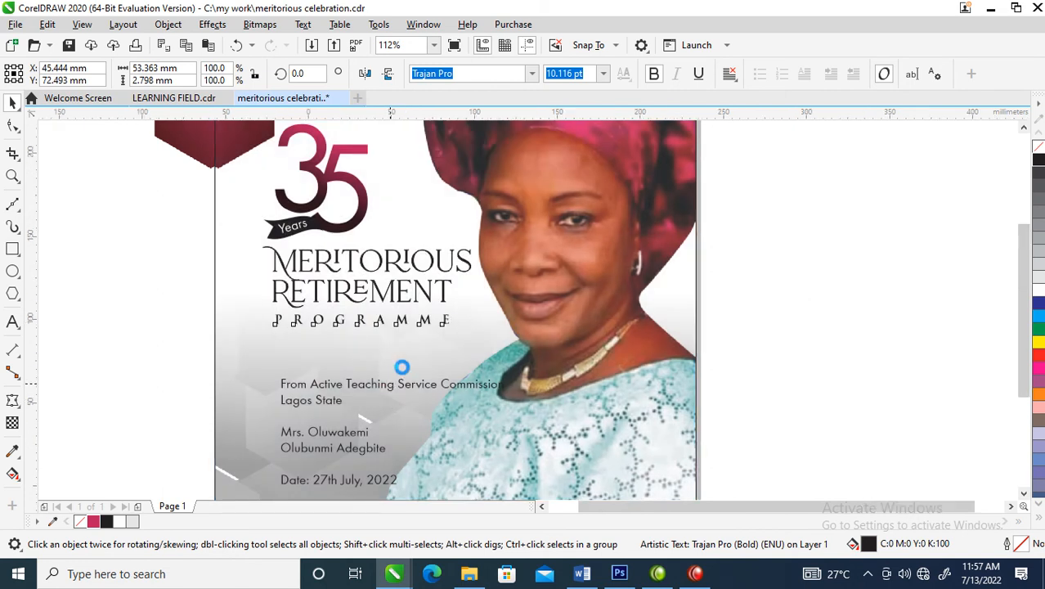
Step: Combine the text lines "From Active Teaching Service Commission" and "Lagos State" into one text object
scroll(394, 365, down, 3)
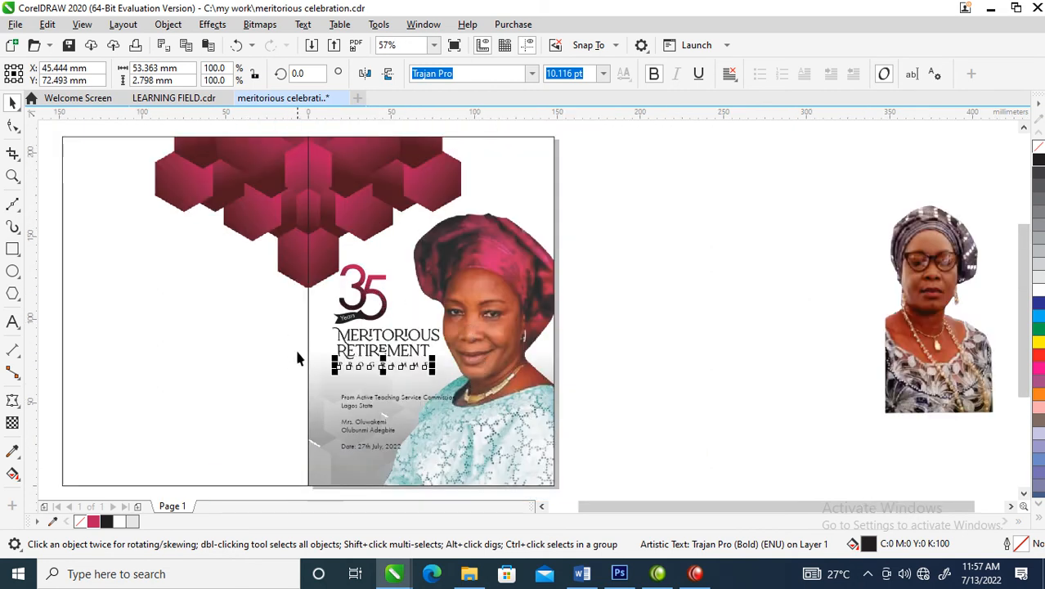
key(z)
drag(271, 294, 507, 455)
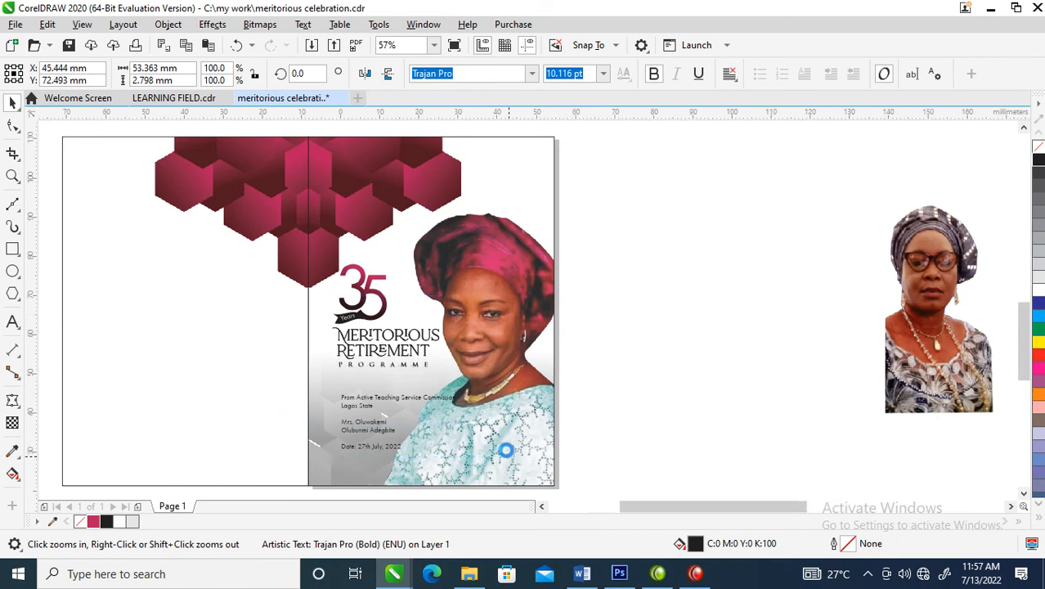
key(space)
click(501, 362)
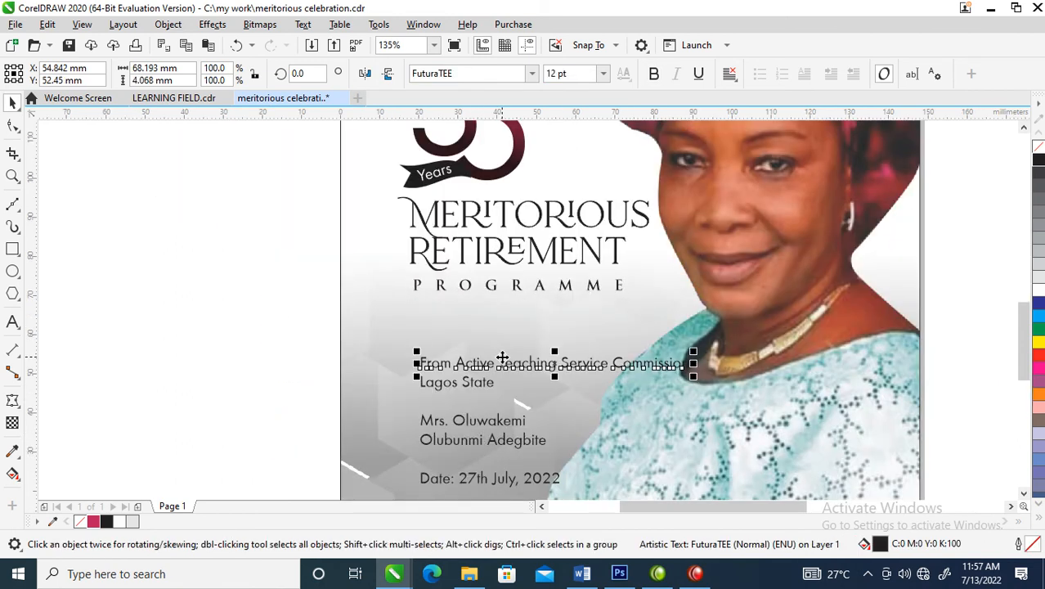
shift+click(489, 383)
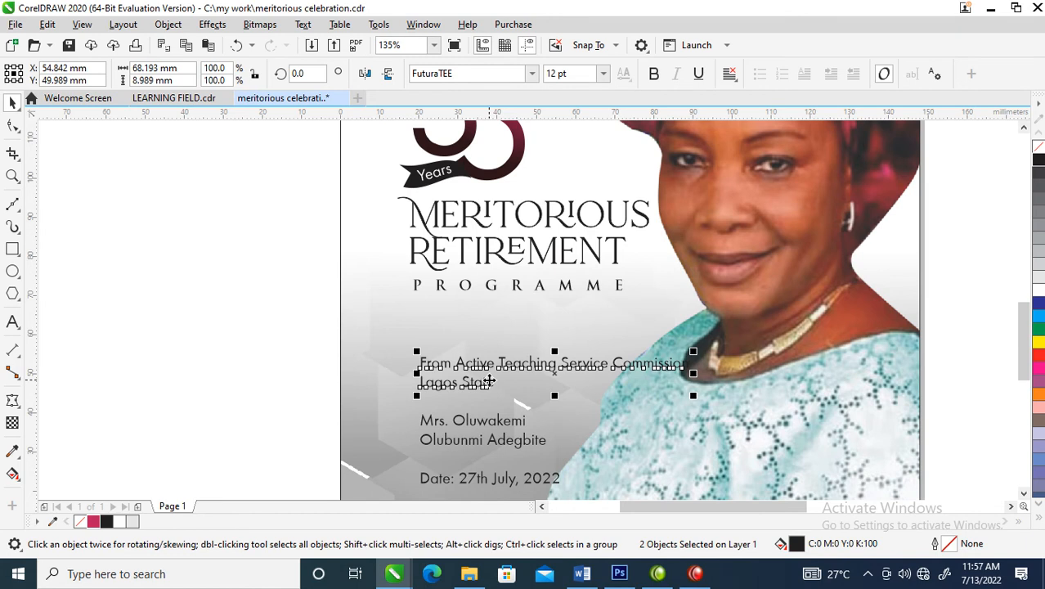
key(ctrl+l)
Step: Move the combined "From Active Teaching Service Commission" text up to just below "PROGRAMME", undoing any accidental shift of the background panel
drag(507, 357, 507, 341)
drag(506, 336, 505, 322)
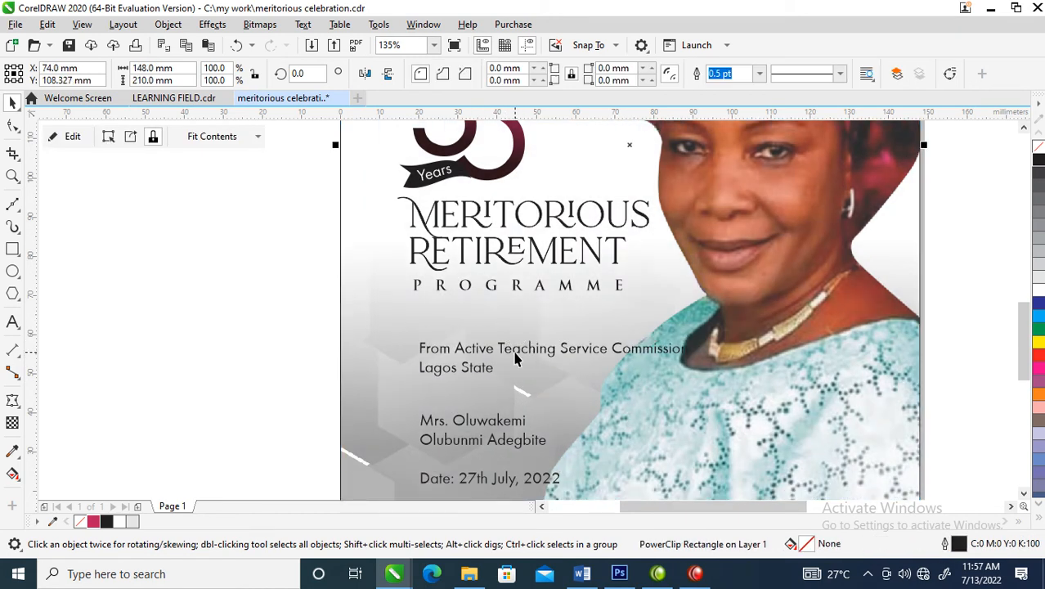
key(ctrl+z)
drag(575, 353, 569, 316)
double_click(569, 317)
key(ctrl+z)
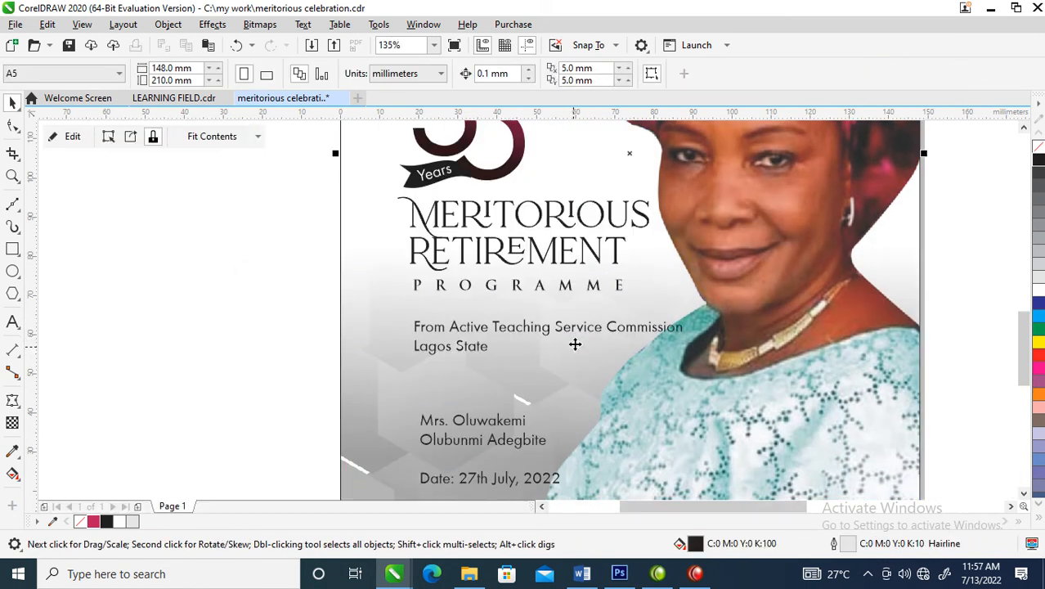
key(ctrl+z)
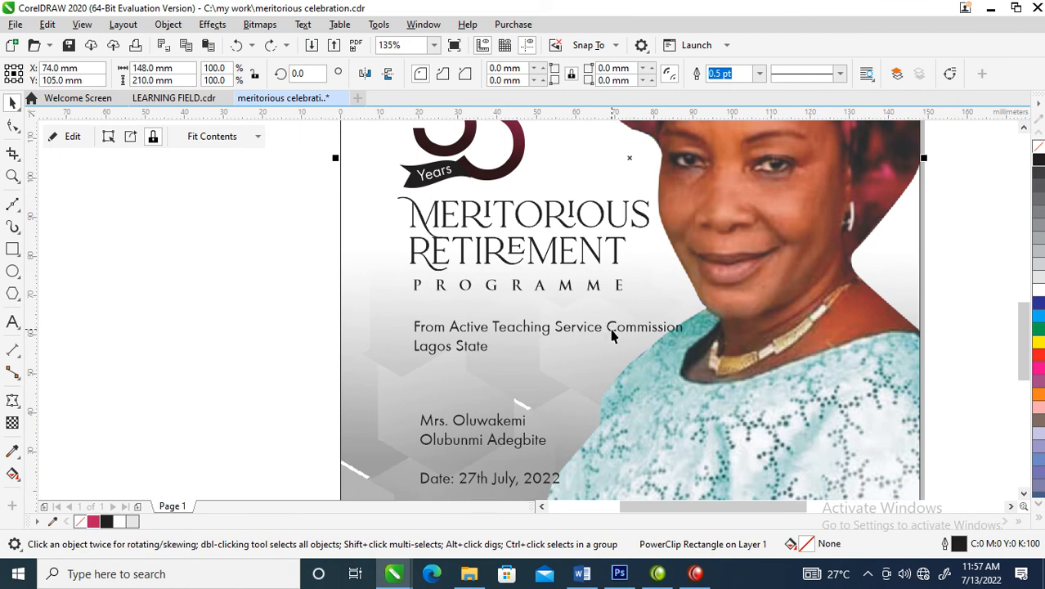
Step: Rebreak the service text so its second line reads "Commission, Lagos State"
double_click(608, 328)
key(Return)
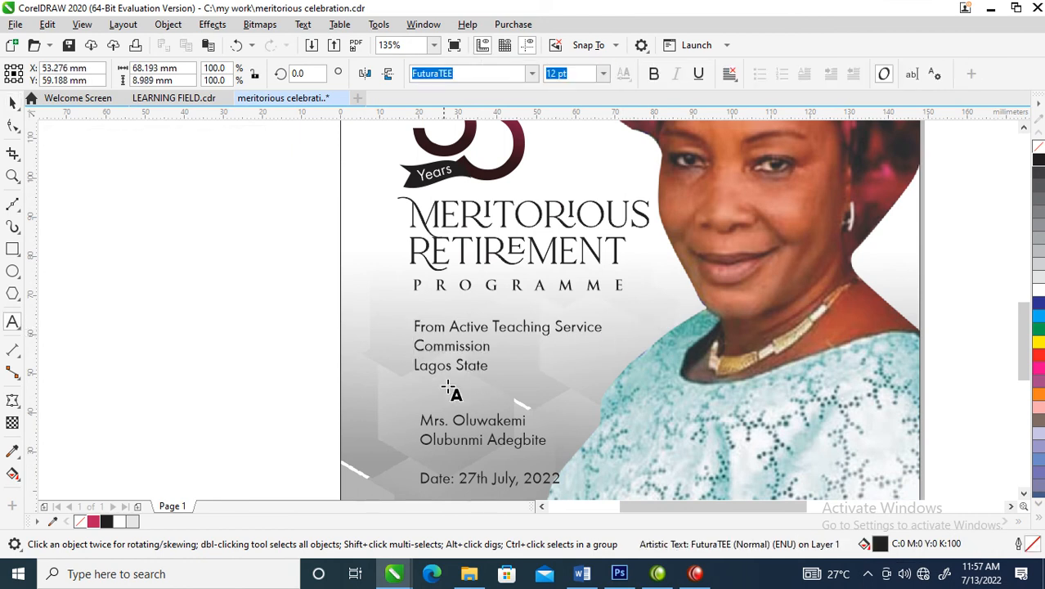
drag(414, 365, 413, 368)
click(413, 367)
key(BackSpace)
text(, Lagos State)
key(ctrl+space)
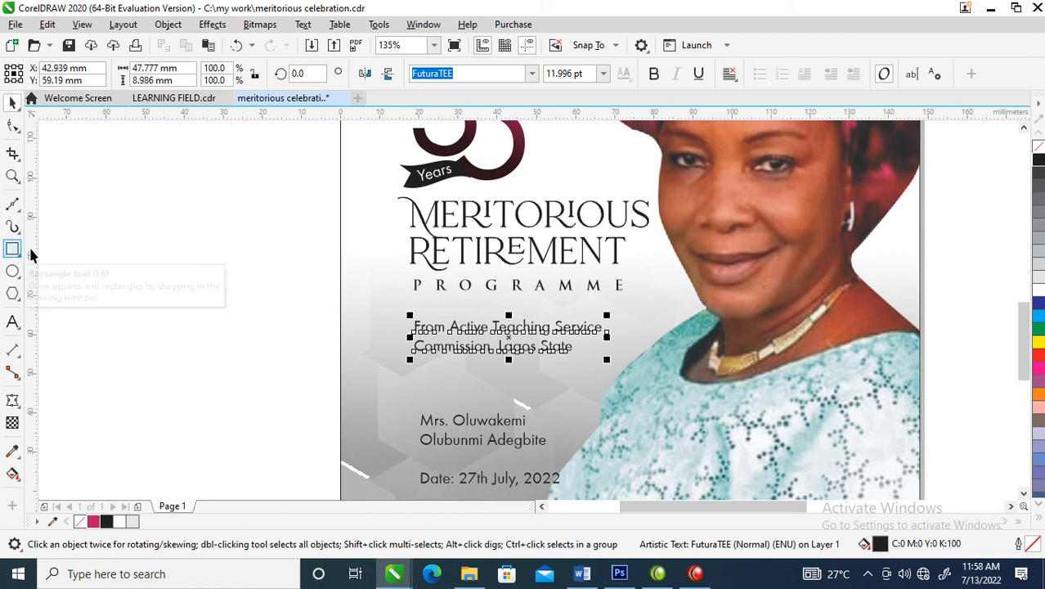
Step: Draw a horizontal line about 60 mm long between "PROGRAMME" and the service text and give it the crimson outline colour
click(13, 205)
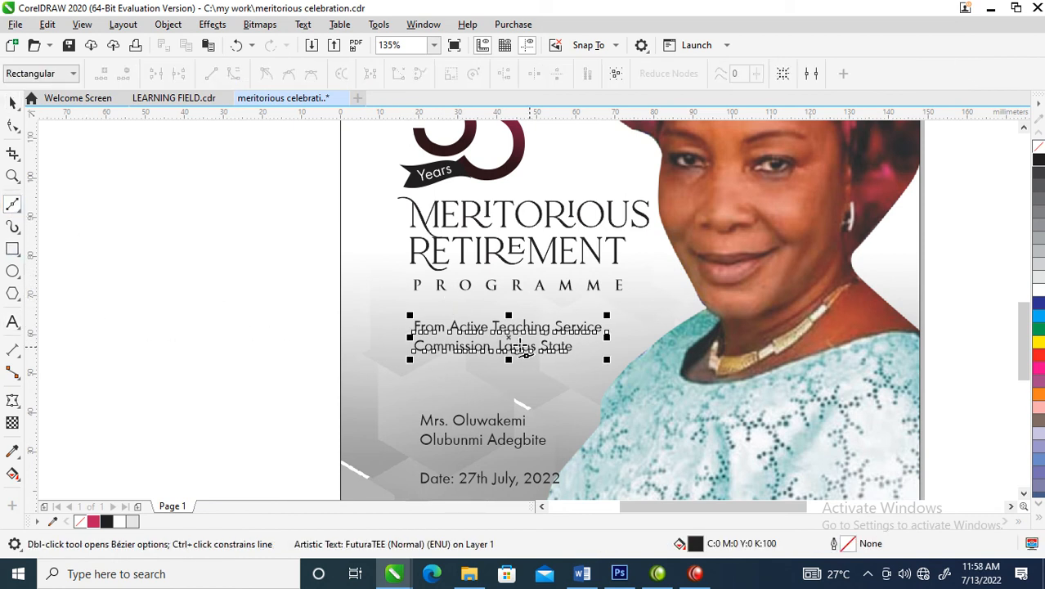
click(403, 307)
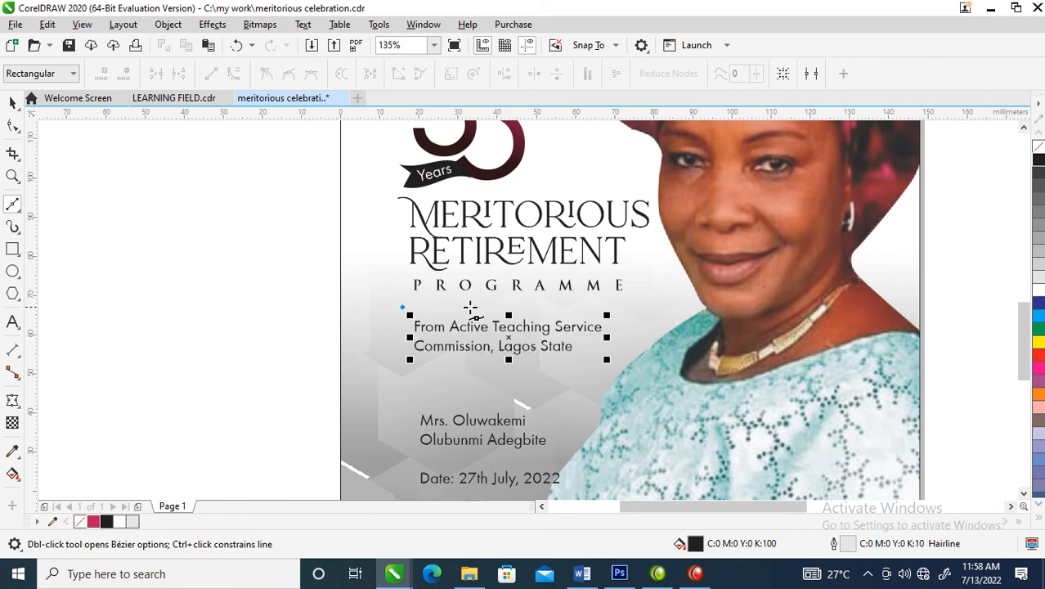
click(641, 307)
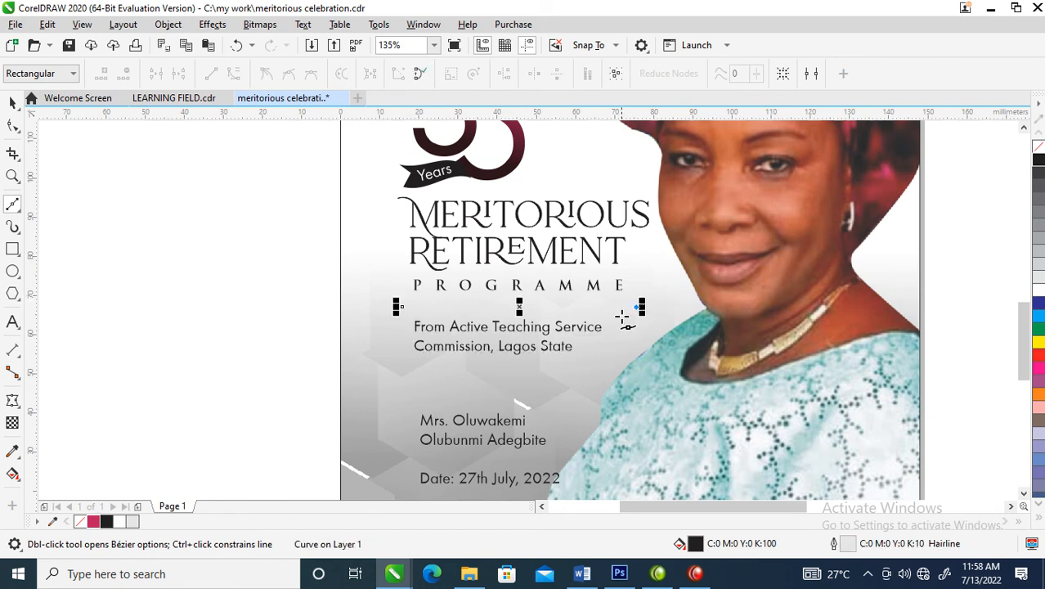
key(space)
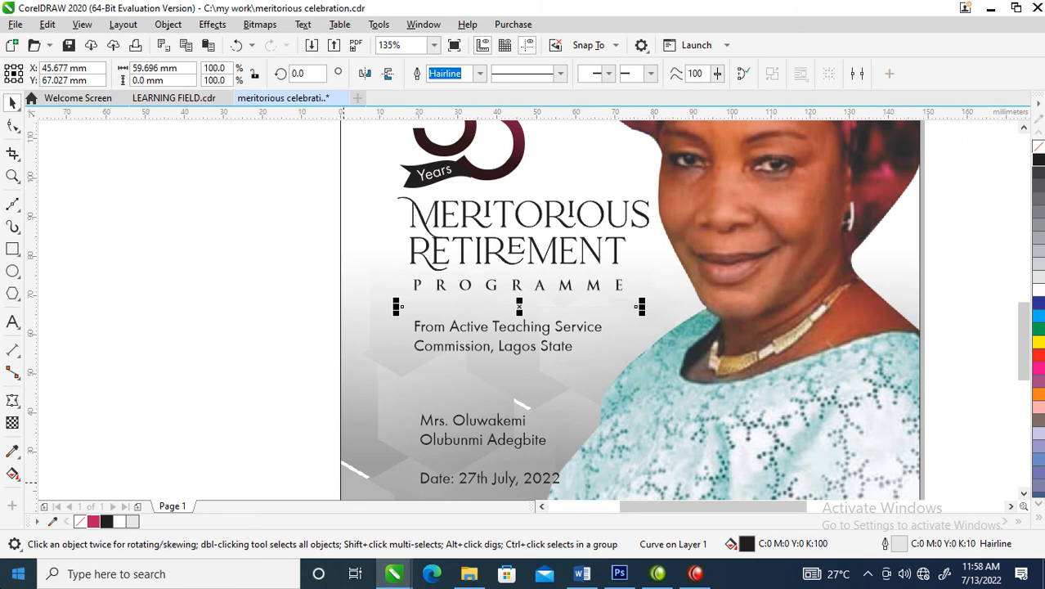
right_click(95, 522)
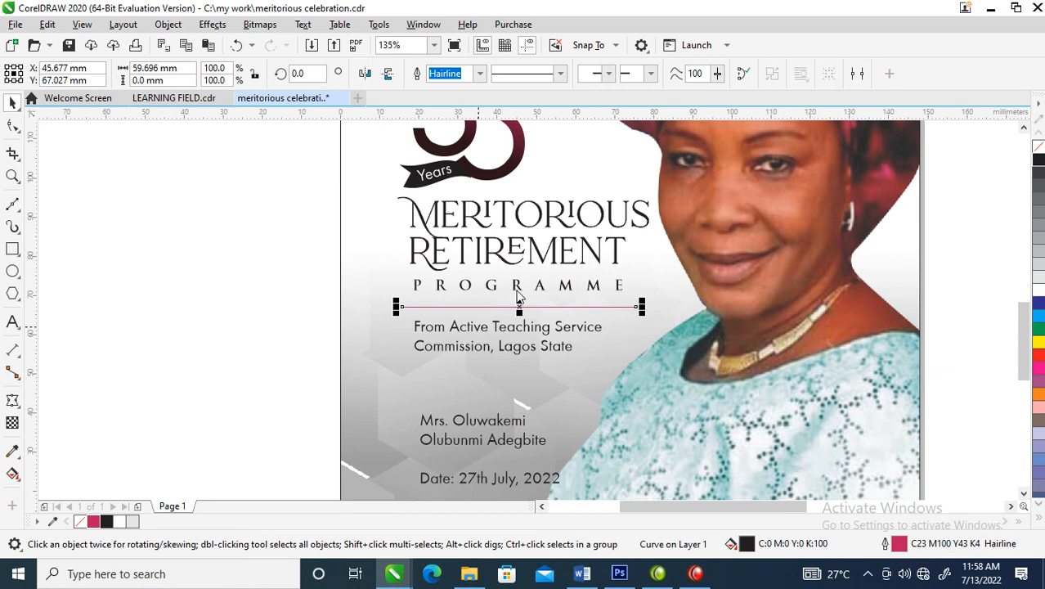
Step: Set the crimson line's outline width to 2 pt and its style to short dashes
key(F12)
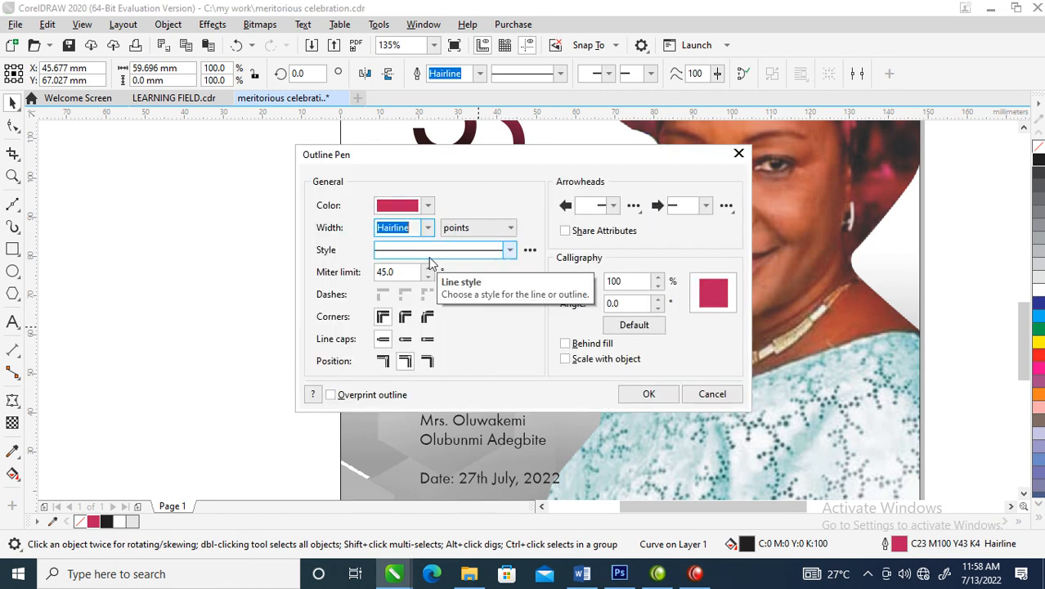
text(2)
key(Return)
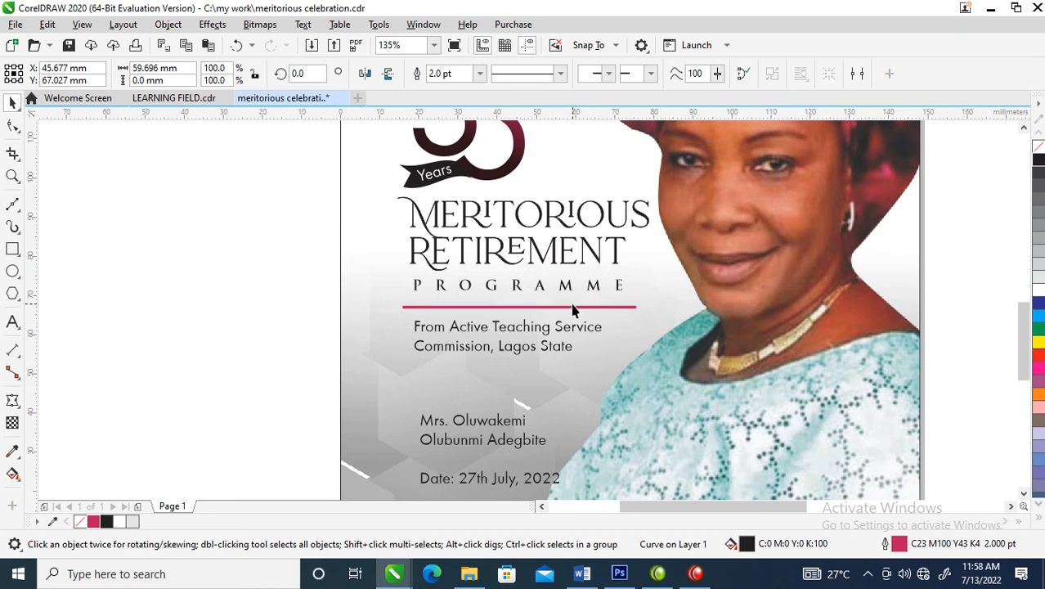
key(F12)
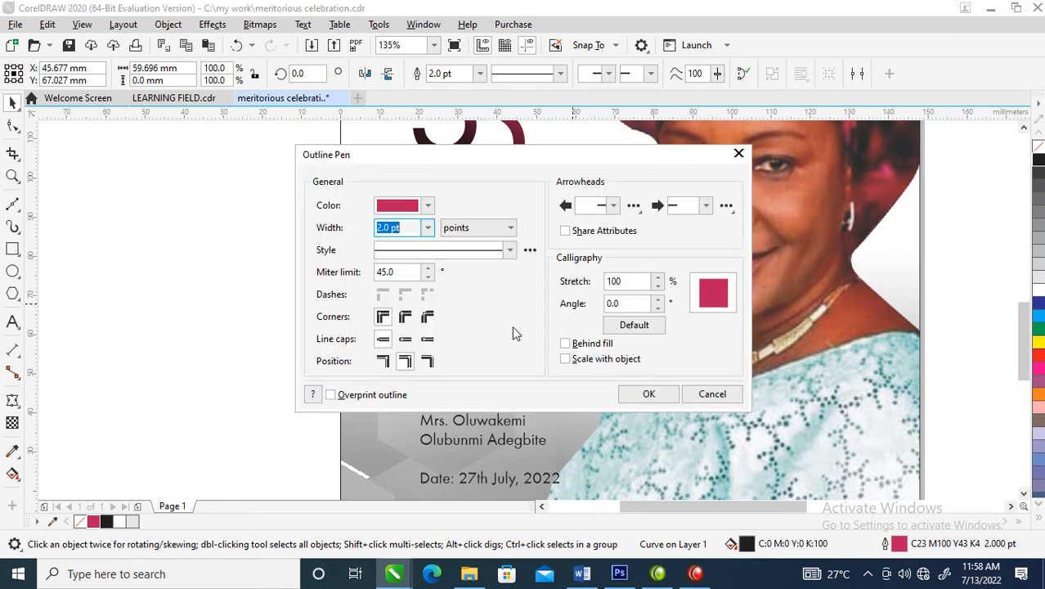
click(510, 251)
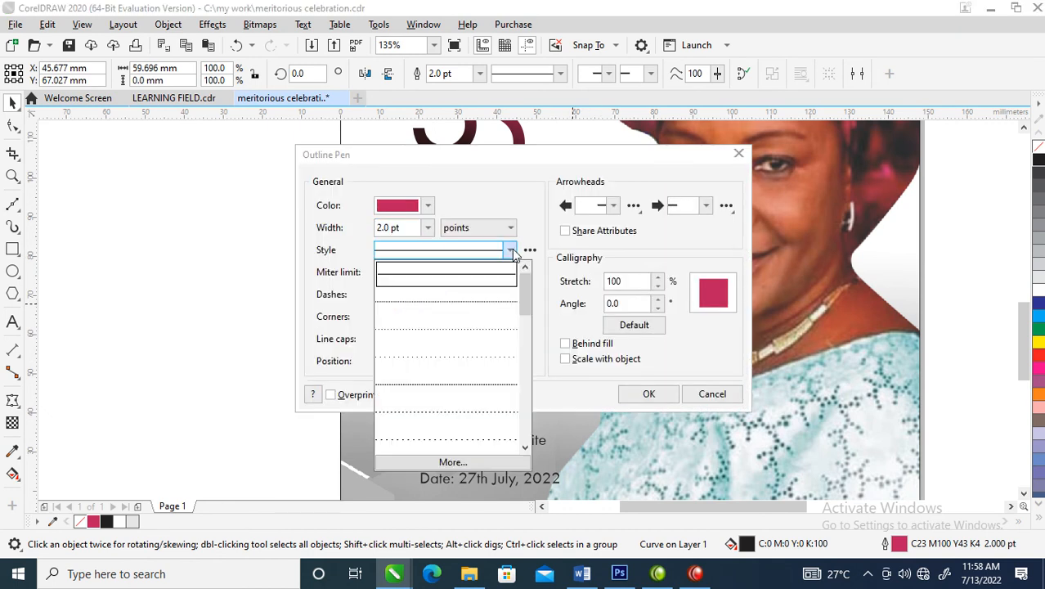
click(475, 383)
click(648, 393)
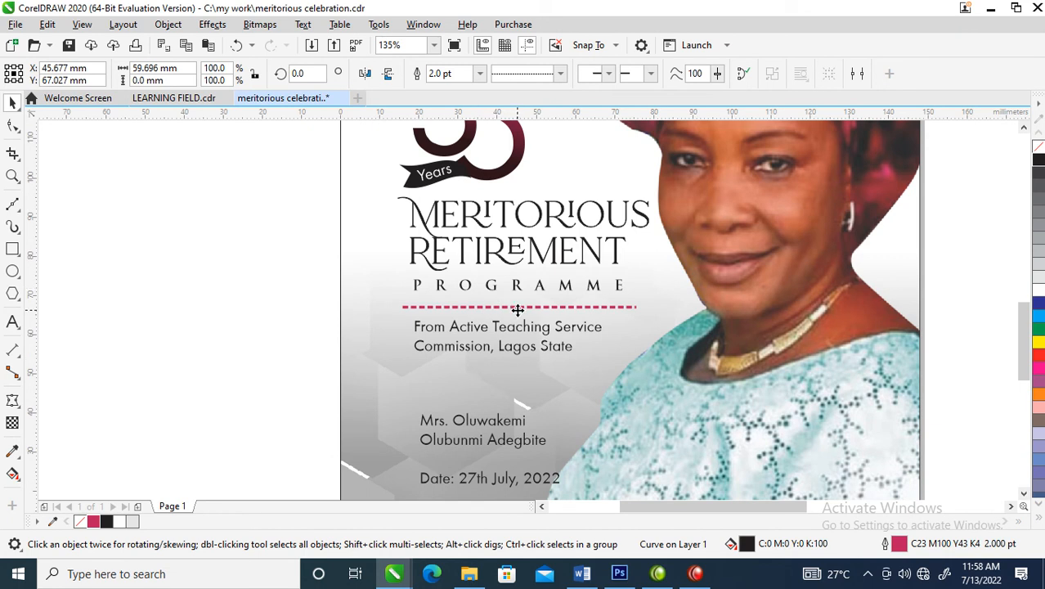
Step: Enlarge the first line of the honouree's name to about 41.8 pt and set its font to Edwardian Script ITC
scroll(500, 366, down, 5)
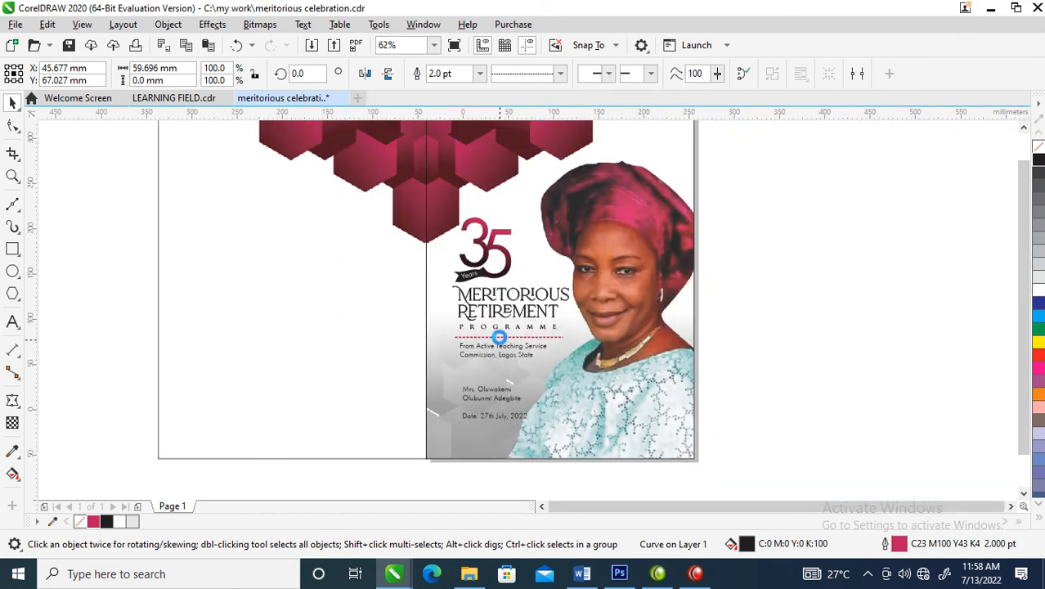
key(z)
drag(440, 299, 606, 424)
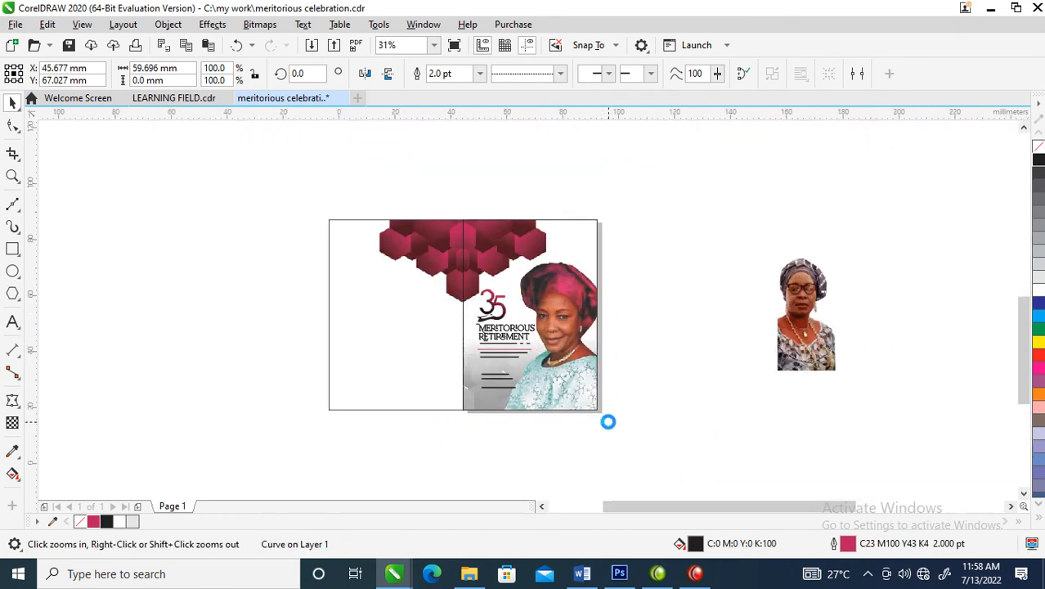
key(space)
click(462, 360)
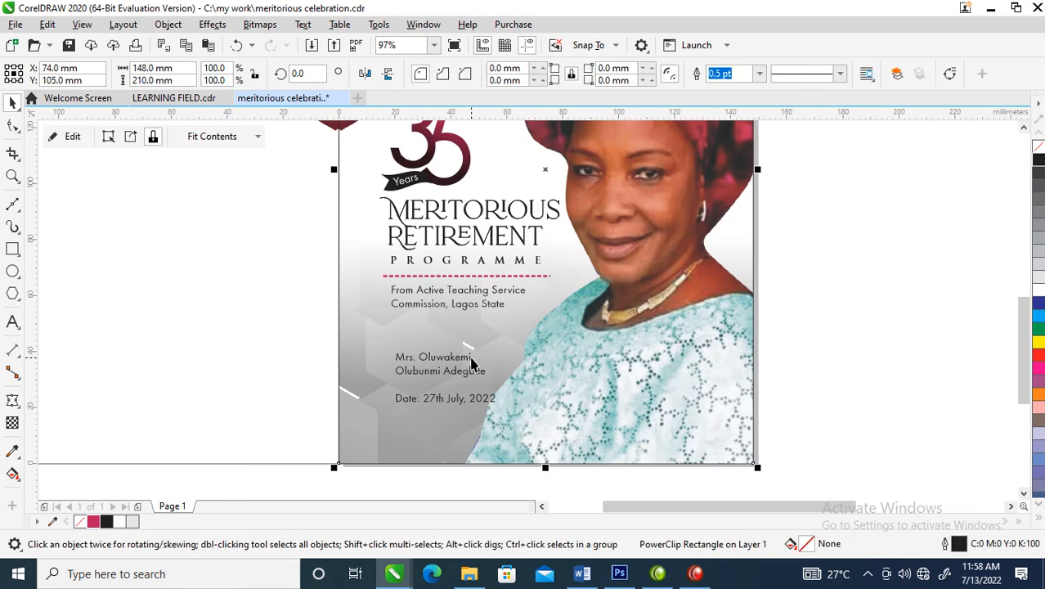
ctrl+click(464, 360)
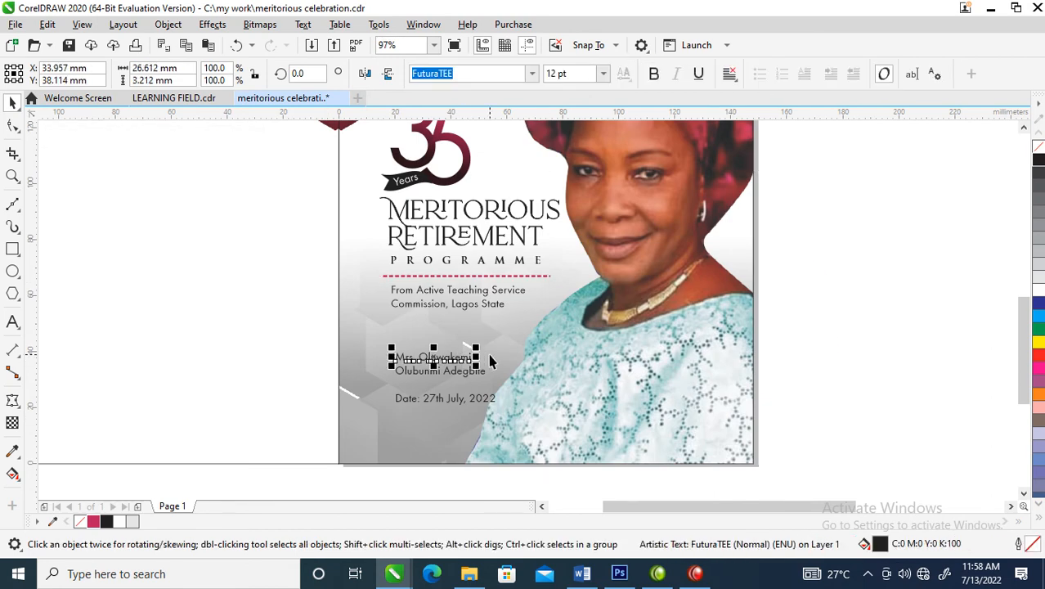
drag(475, 346, 661, 326)
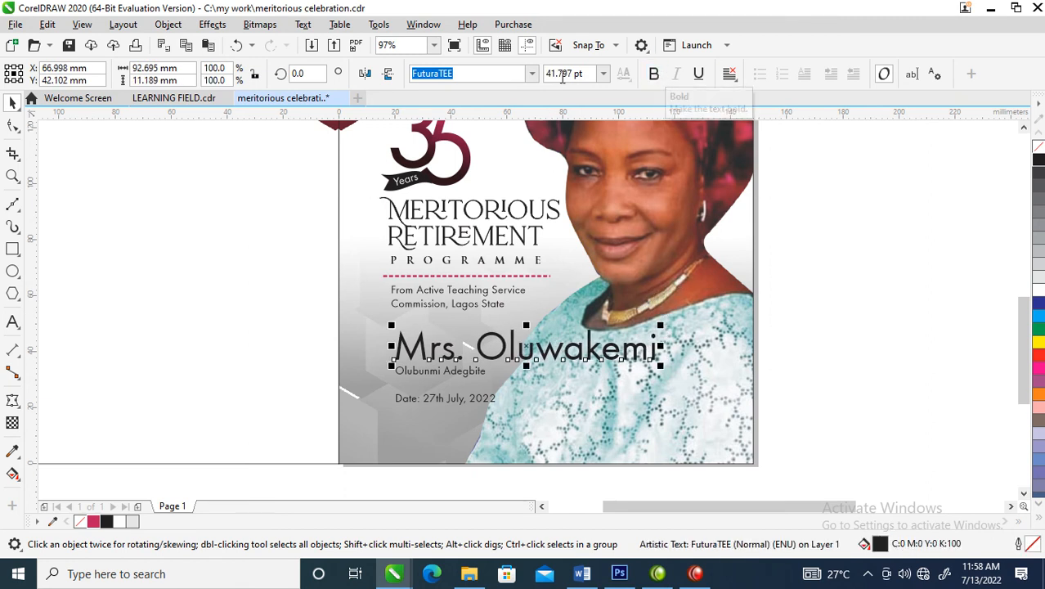
click(532, 74)
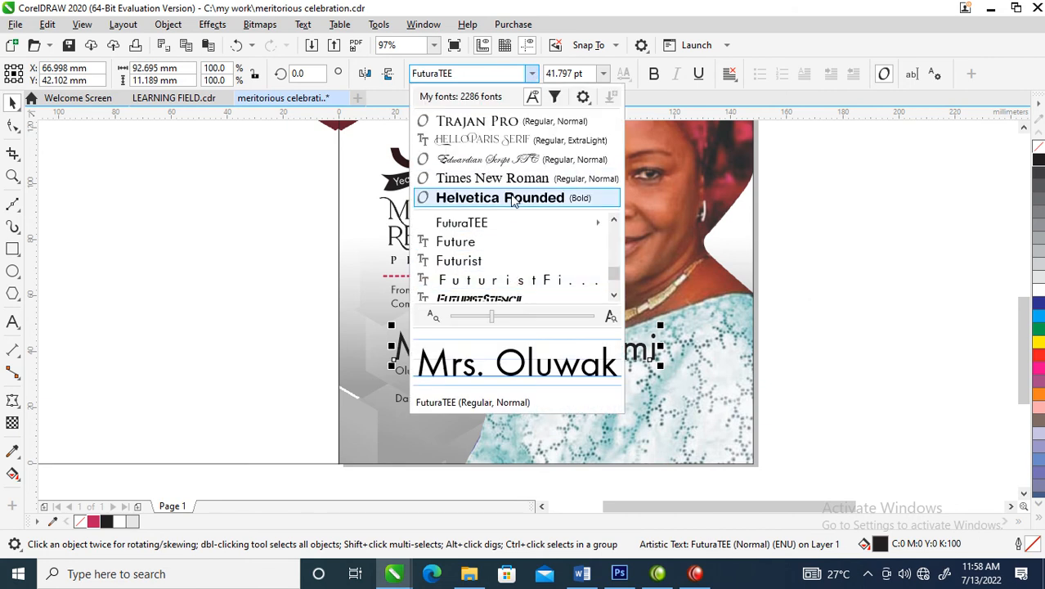
key(Escape)
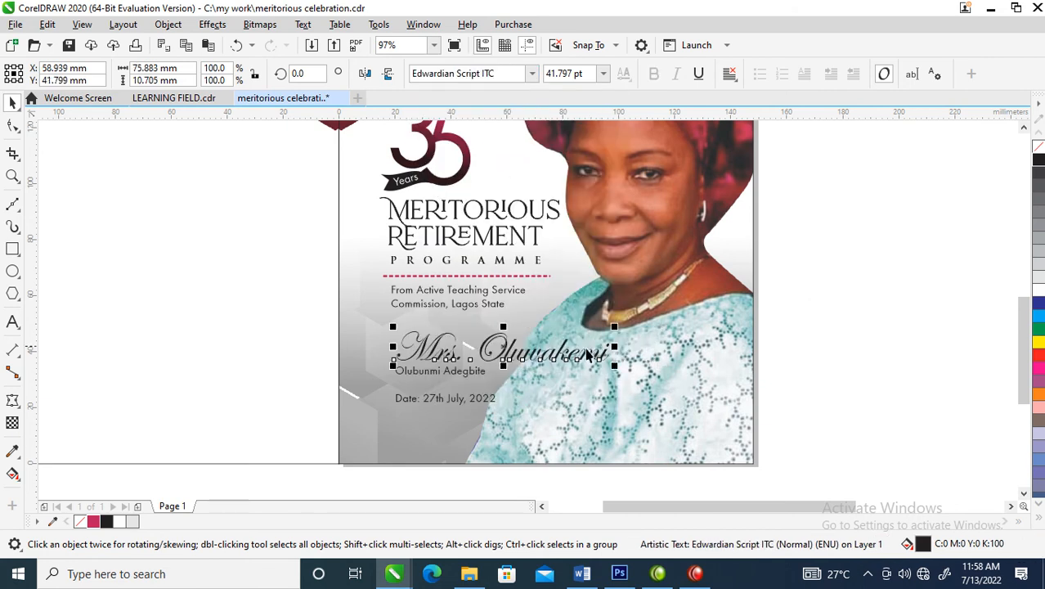
Step: Move the "Date: 27th July, 2022" line straight down near the bottom edge of the cover
drag(461, 407, 461, 451)
key(F8)
key(ctrl+space)
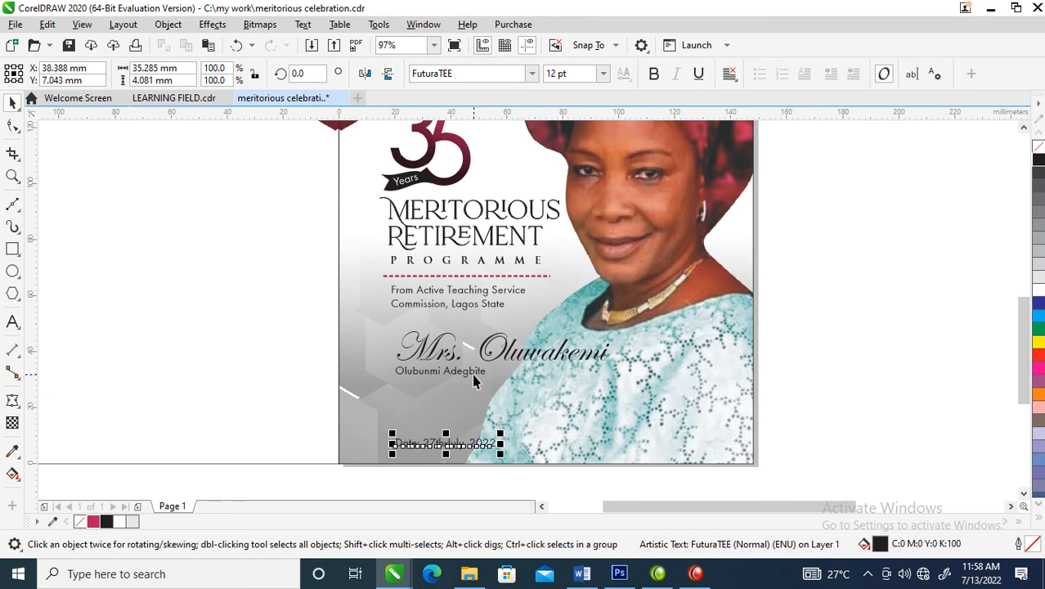
Step: Set the second line of the honouree's name to Edwardian Script ITC and enlarge it to about 44.7 pt
click(474, 375)
click(603, 73)
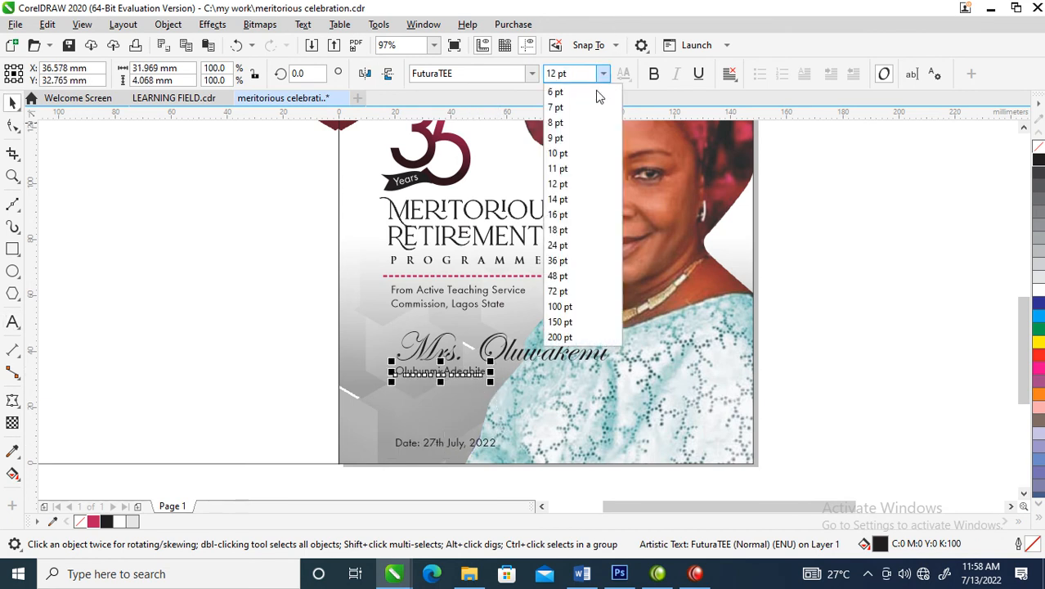
click(532, 73)
click(533, 74)
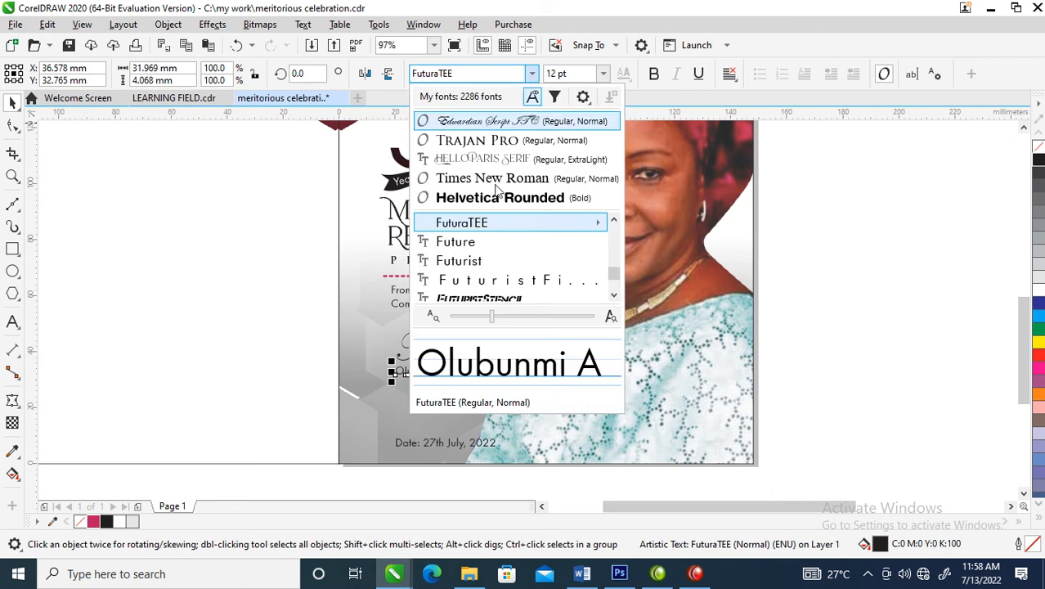
click(498, 112)
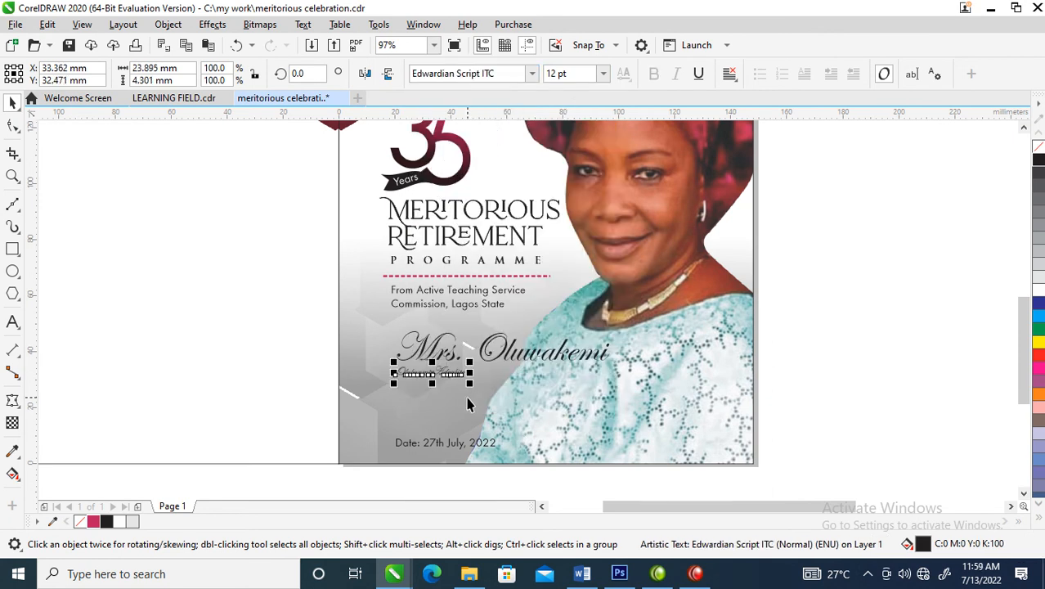
drag(472, 383, 652, 415)
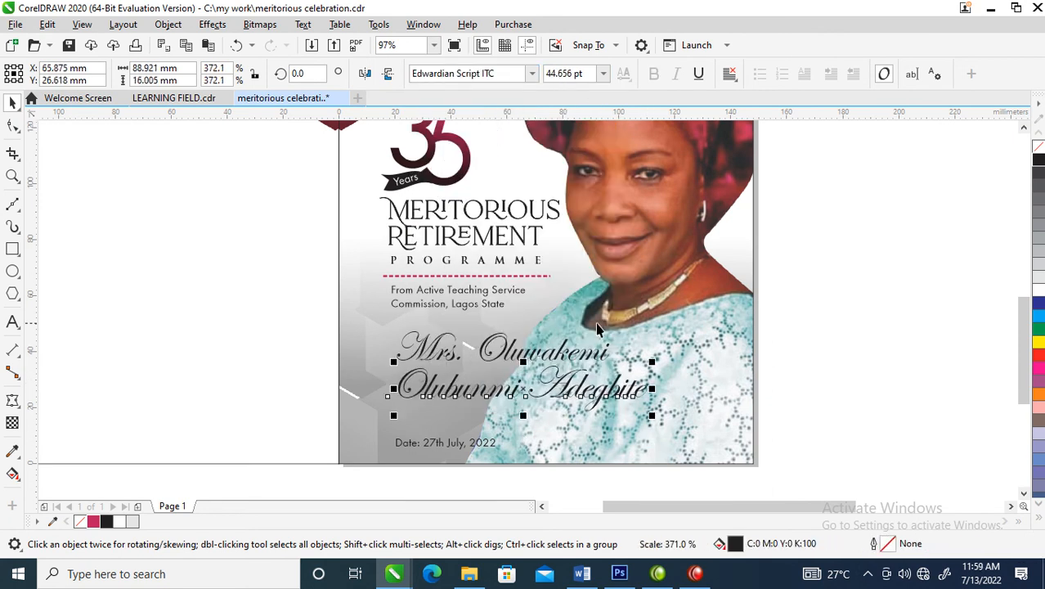
Step: Fill both lines of the honouree's name white and give them a 2 pt white outline
shift+click(592, 360)
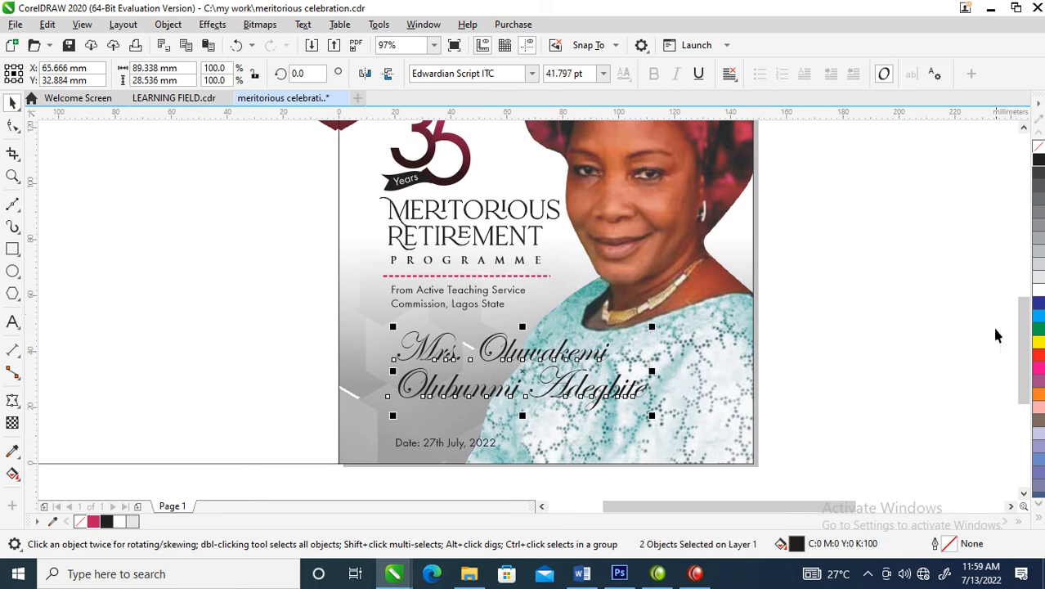
click(1039, 290)
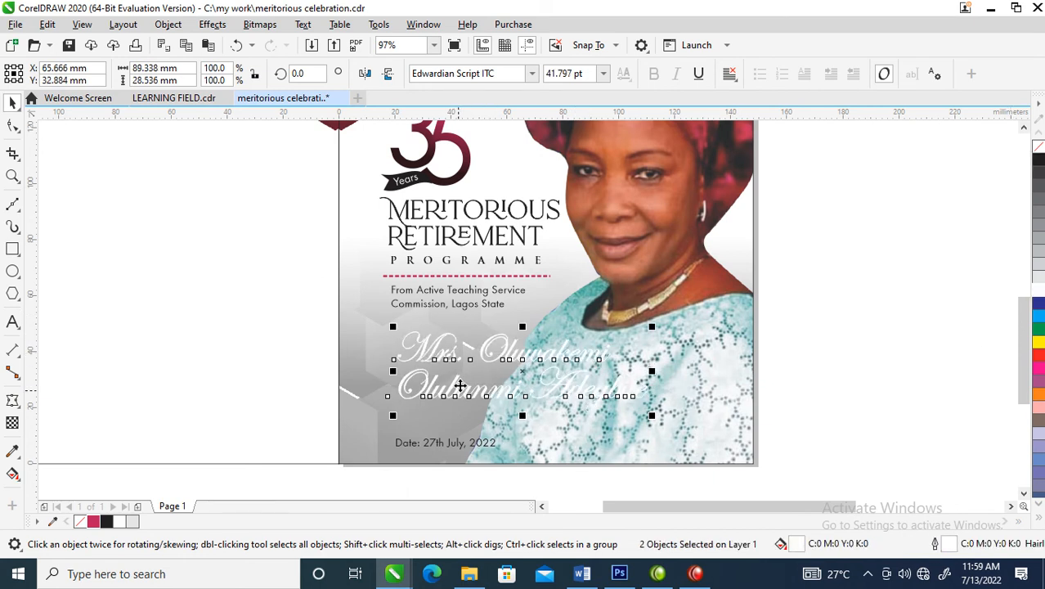
key(F12)
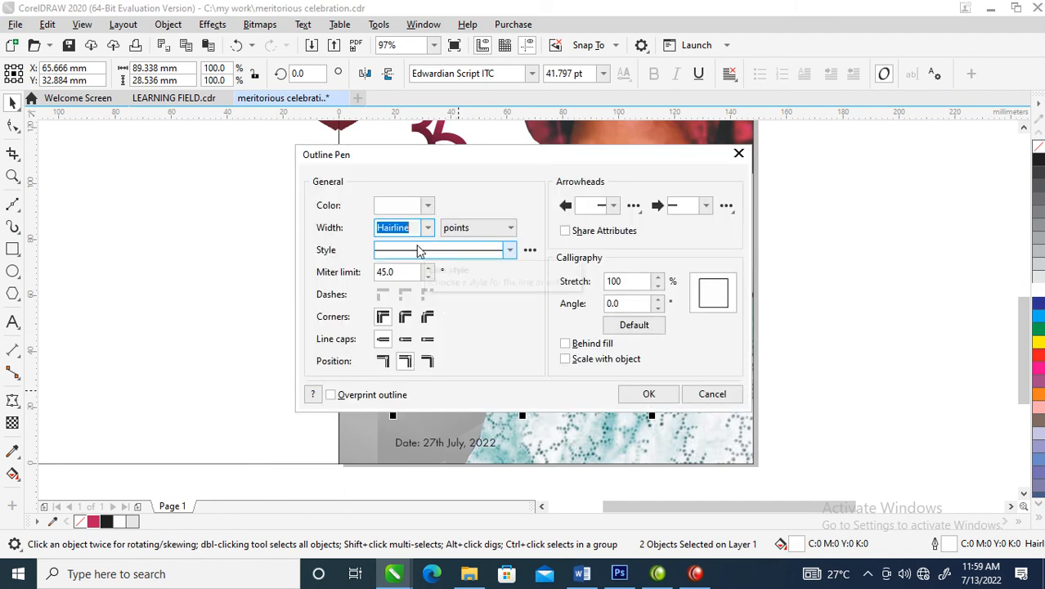
text(2)
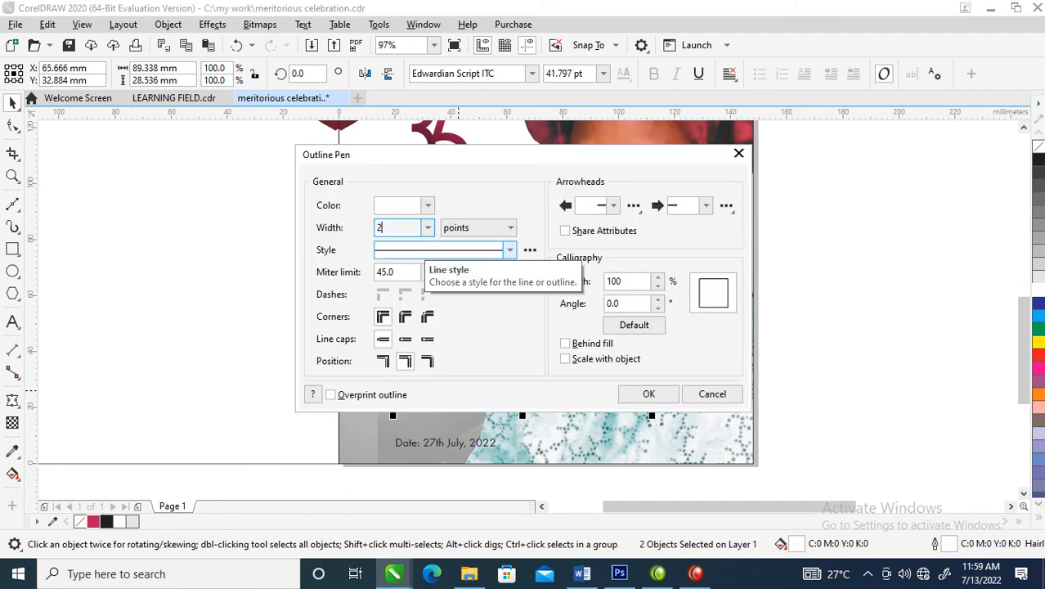
click(645, 395)
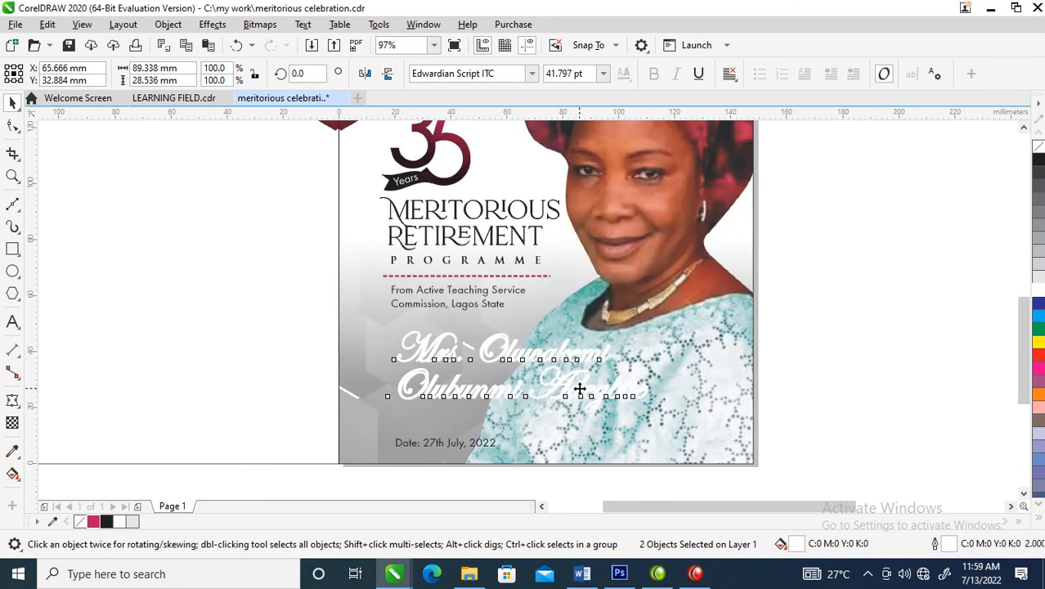
Step: Set the outline of both name lines to 1.5 pt with round corners and round line caps
key(F12)
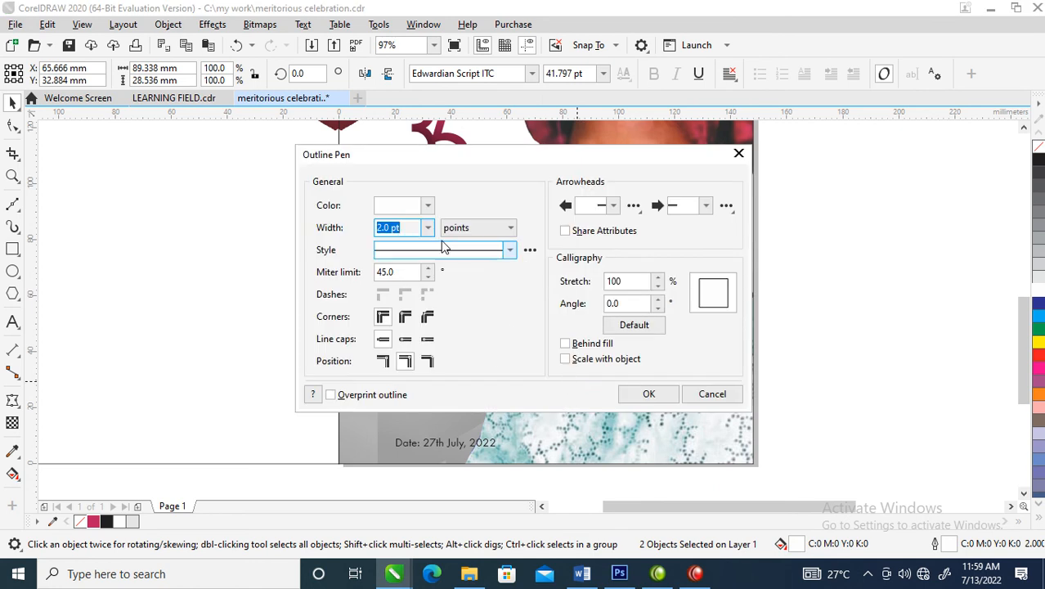
text(1)
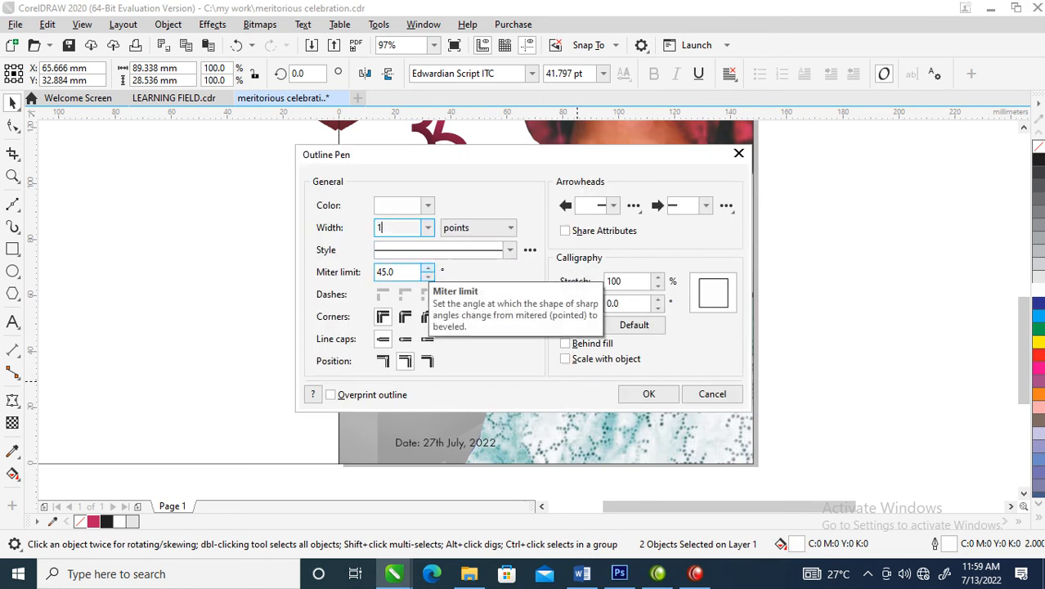
text(.5)
click(405, 338)
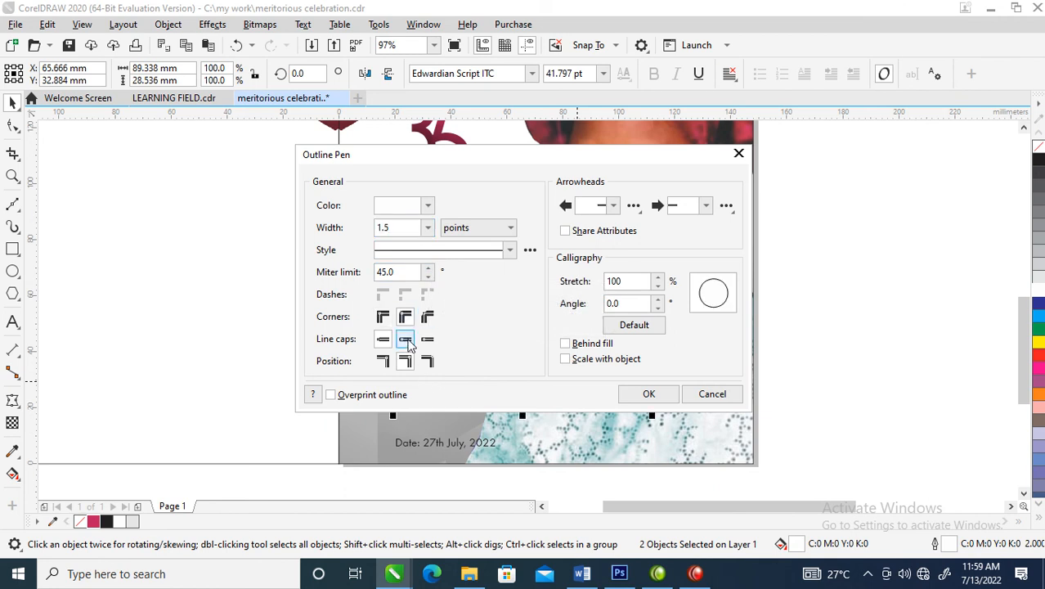
click(656, 395)
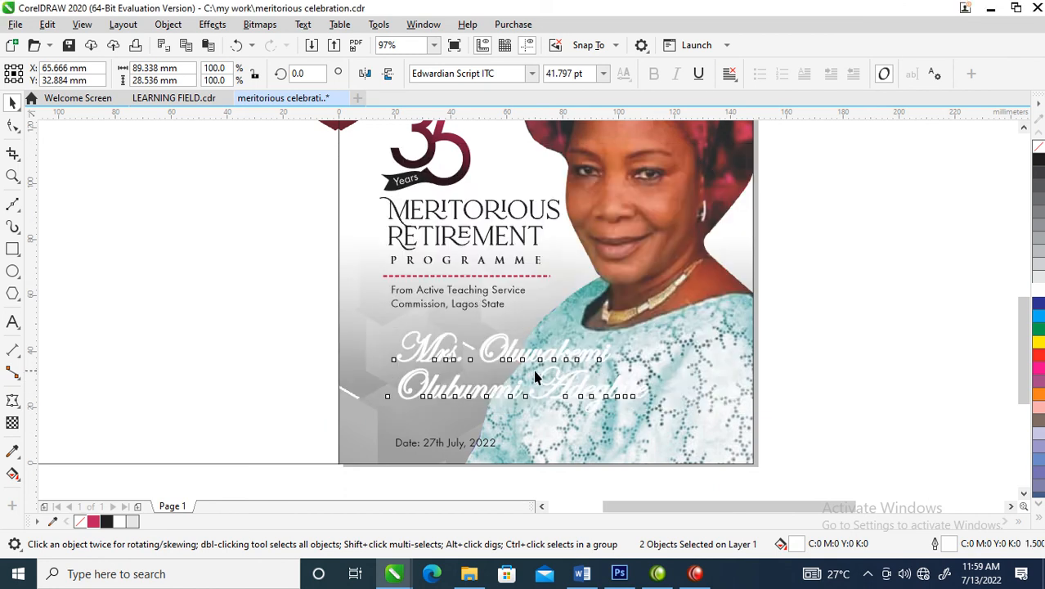
click(848, 346)
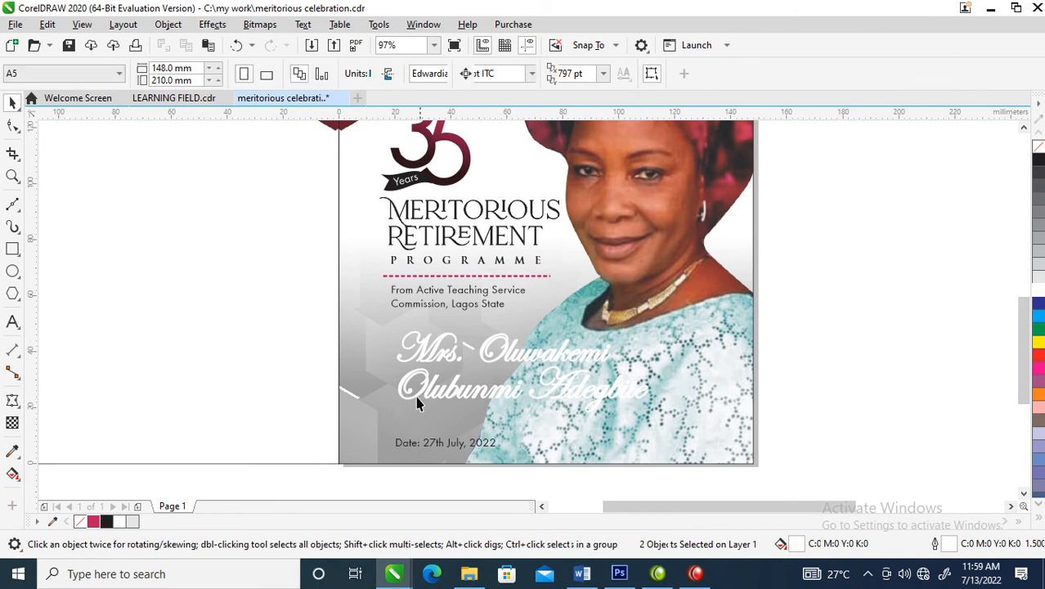
Step: Put "Mrs." on its own line, move that text block up and break it apart into separate lines
click(446, 362)
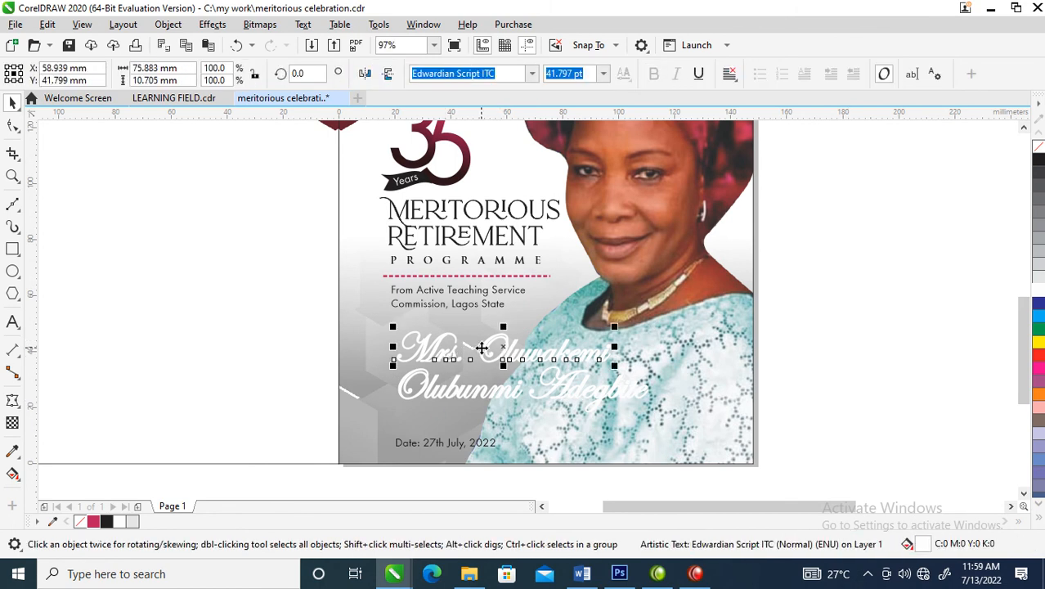
click(471, 350)
key(Return)
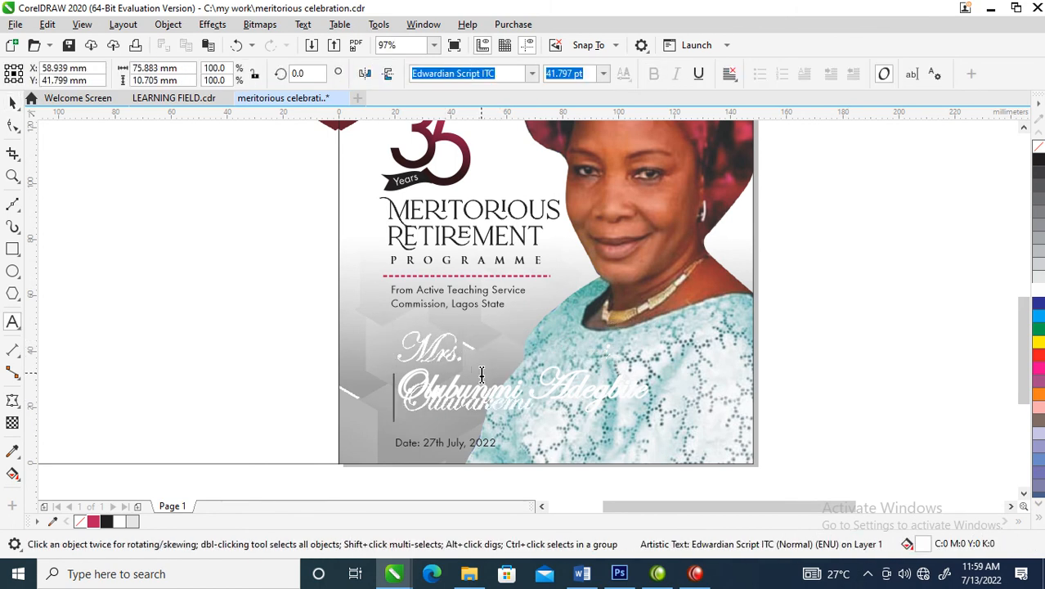
key(ctrl+space)
drag(455, 359, 456, 316)
key(ctrl+k)
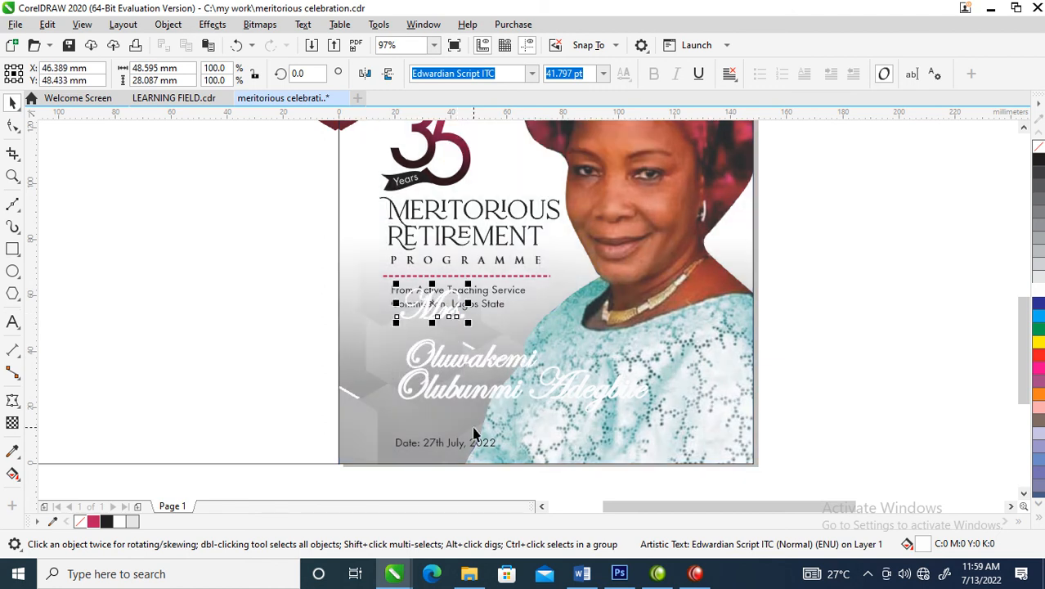
Step: Enlarge the separated first-name line to about 67 pt
click(515, 351)
drag(540, 336, 609, 322)
drag(568, 385, 605, 372)
key(ctrl+z)
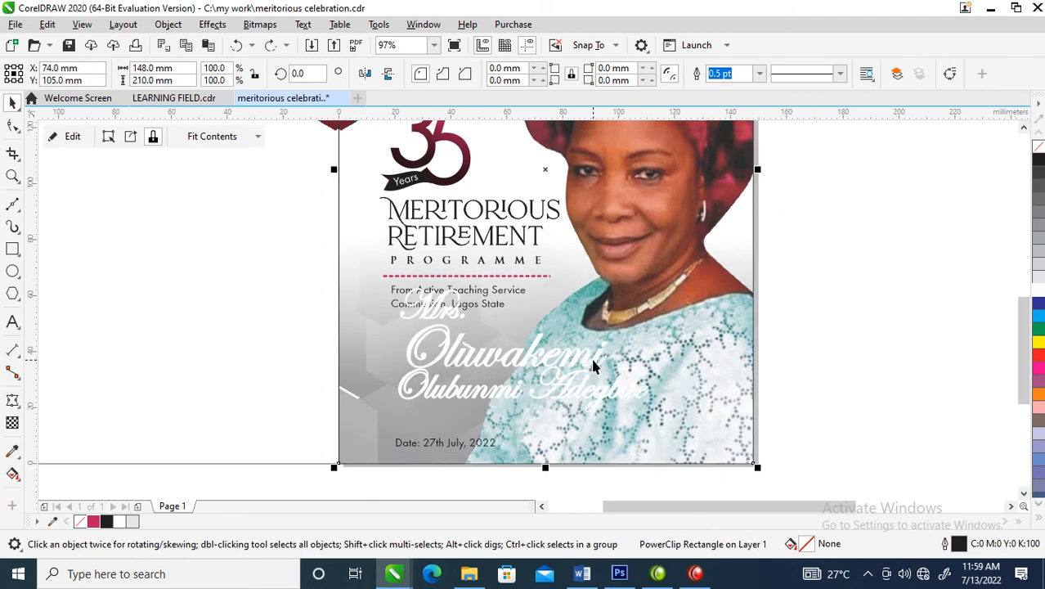
click(594, 362)
drag(613, 319, 700, 296)
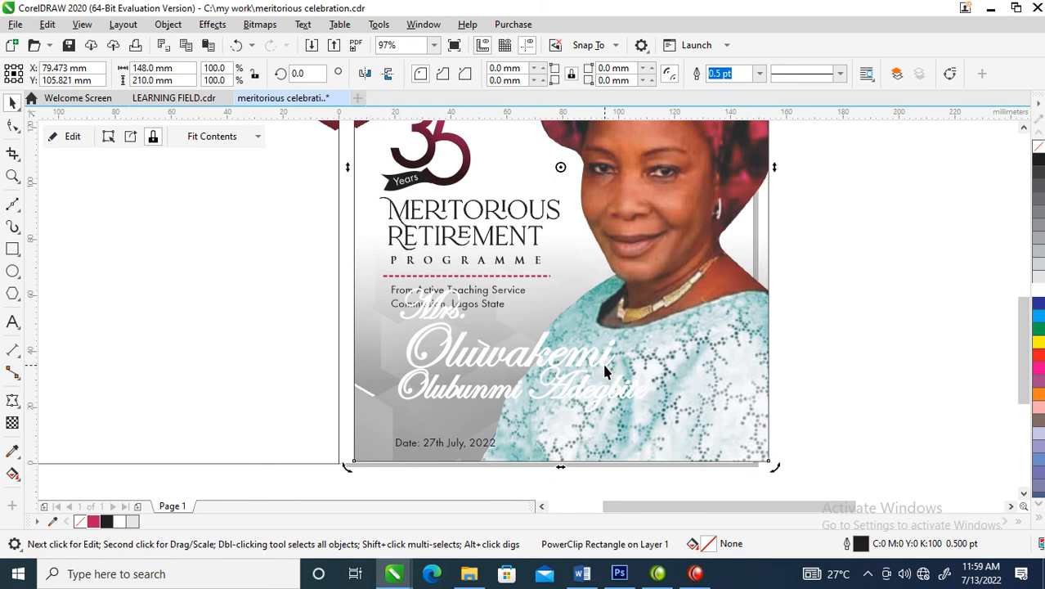
key(ctrl+z)
Step: Enlarge the first-name line to about 89.5 pt, align the second name line beneath it and shift both down
click(595, 368)
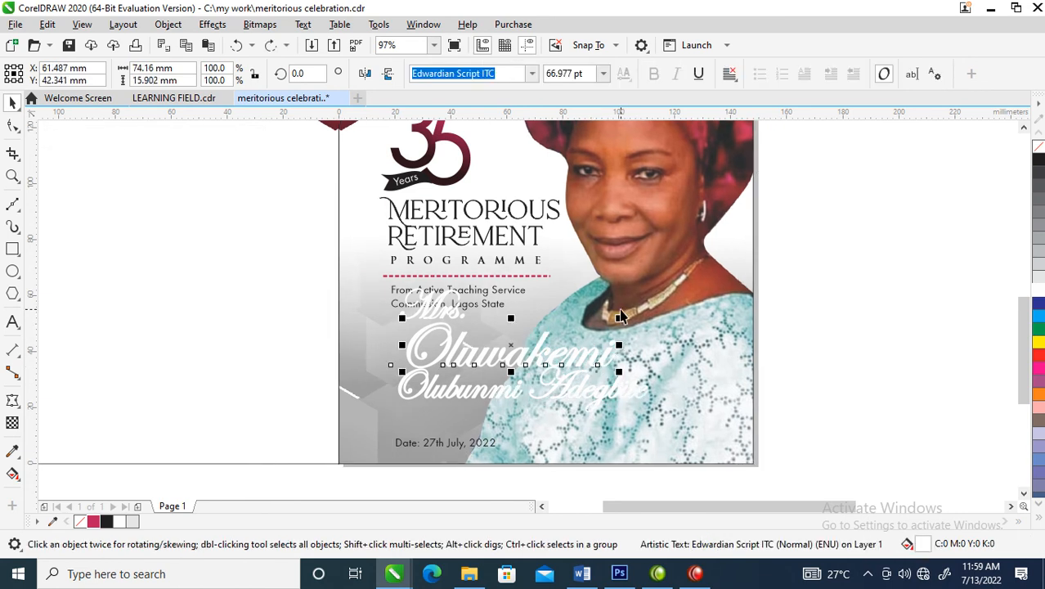
drag(620, 317, 688, 277)
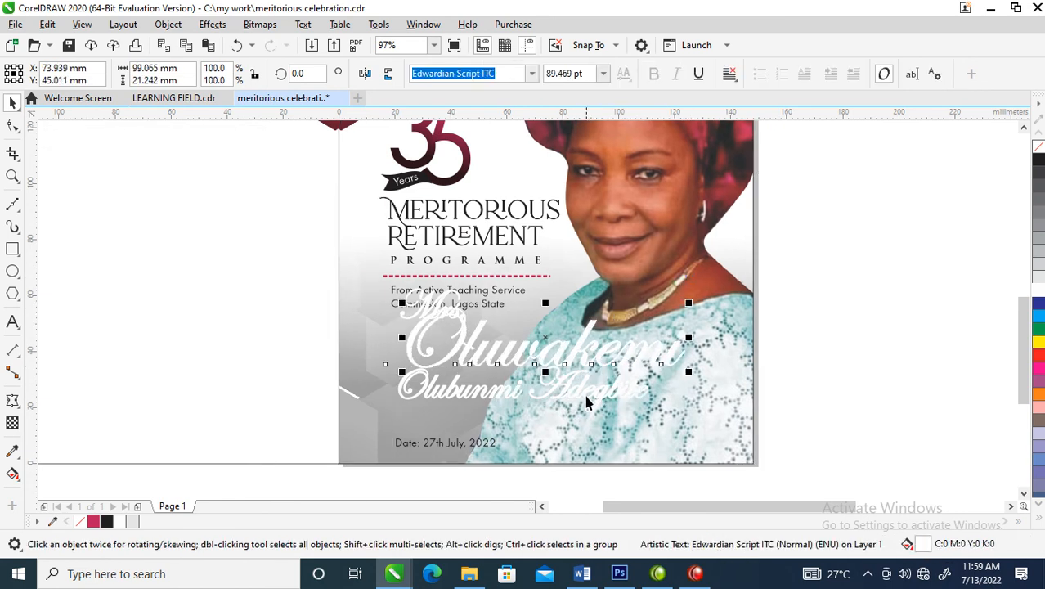
mouse_move(590, 391)
mouse_down()
mouse_move(605, 402)
mouse_move(596, 394)
mouse_up()
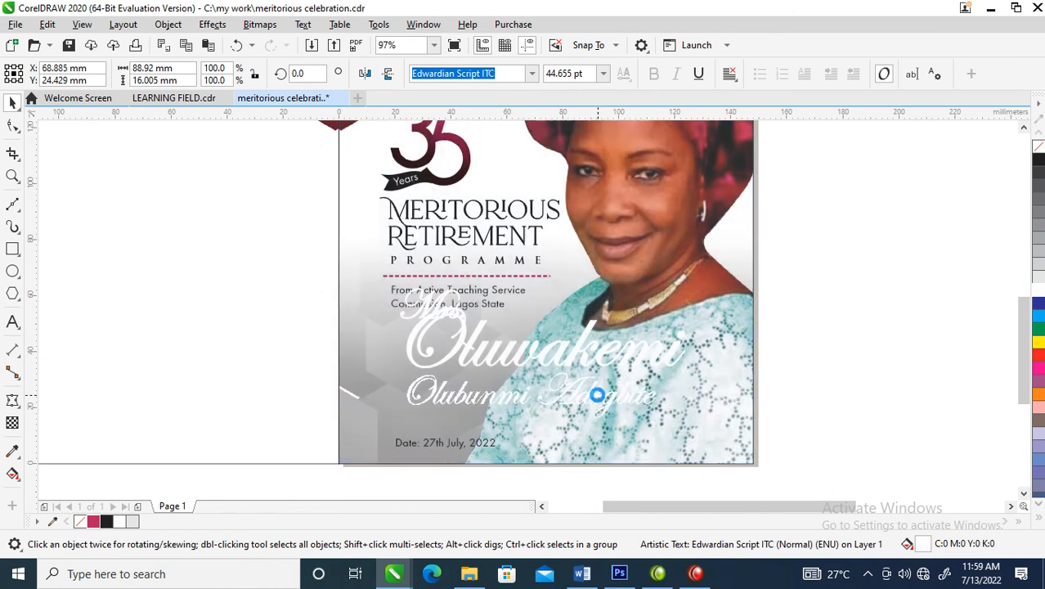
shift+click(542, 356)
drag(542, 350, 527, 368)
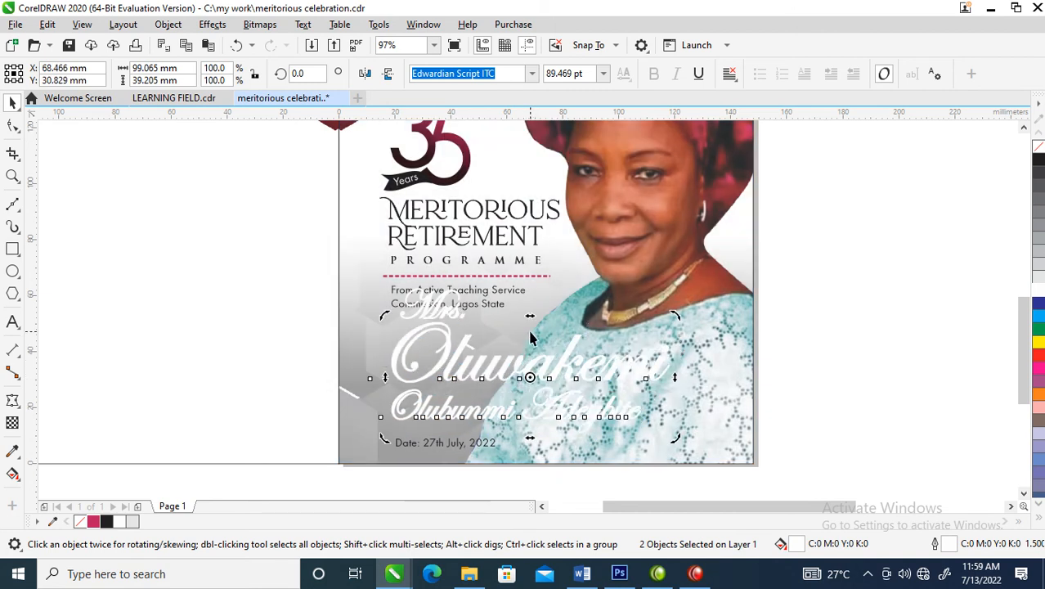
Step: Set "Mrs." in Trajan Pro at about 11.9 pt and place it just left of the first name
click(447, 319)
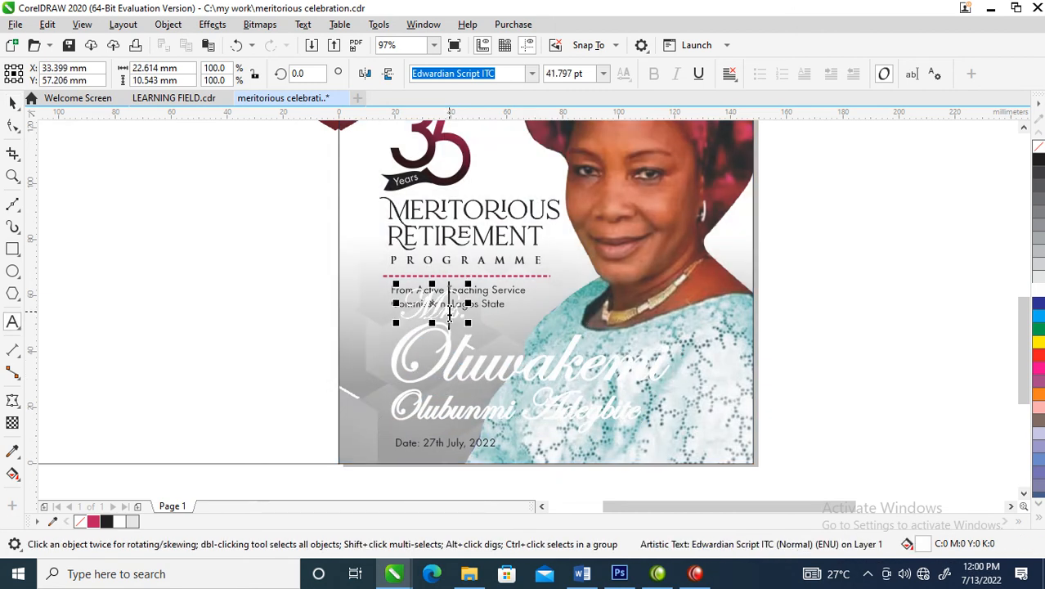
key(ctrl+space)
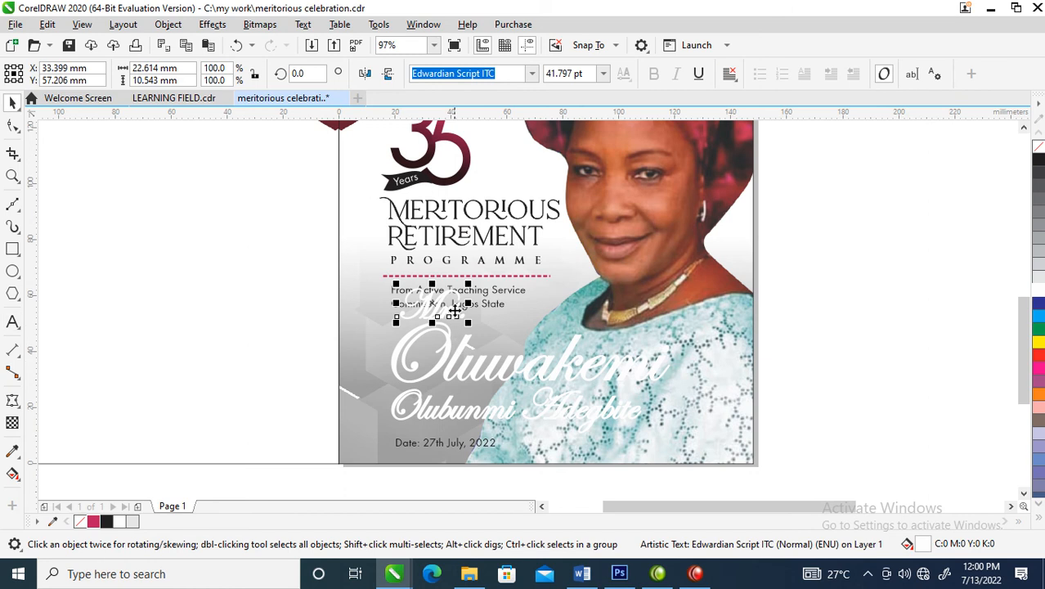
drag(439, 305, 388, 327)
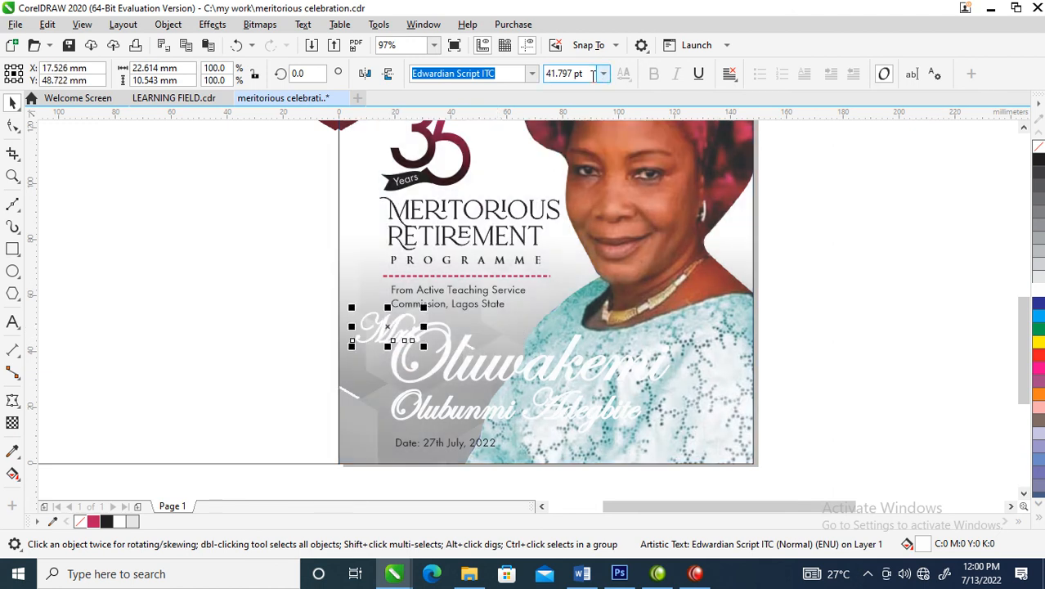
click(531, 74)
click(474, 133)
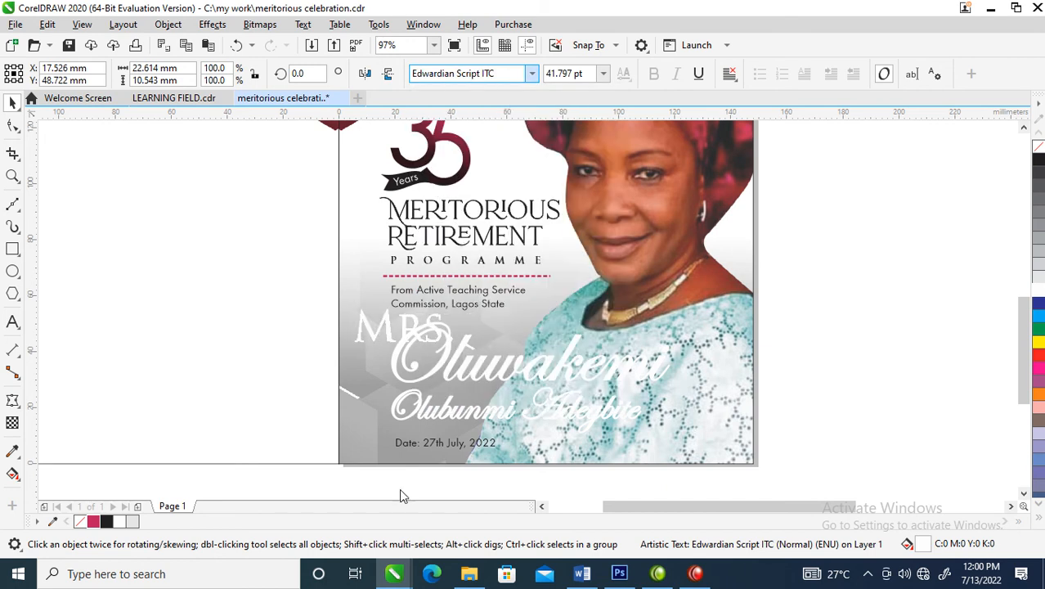
drag(456, 304, 387, 327)
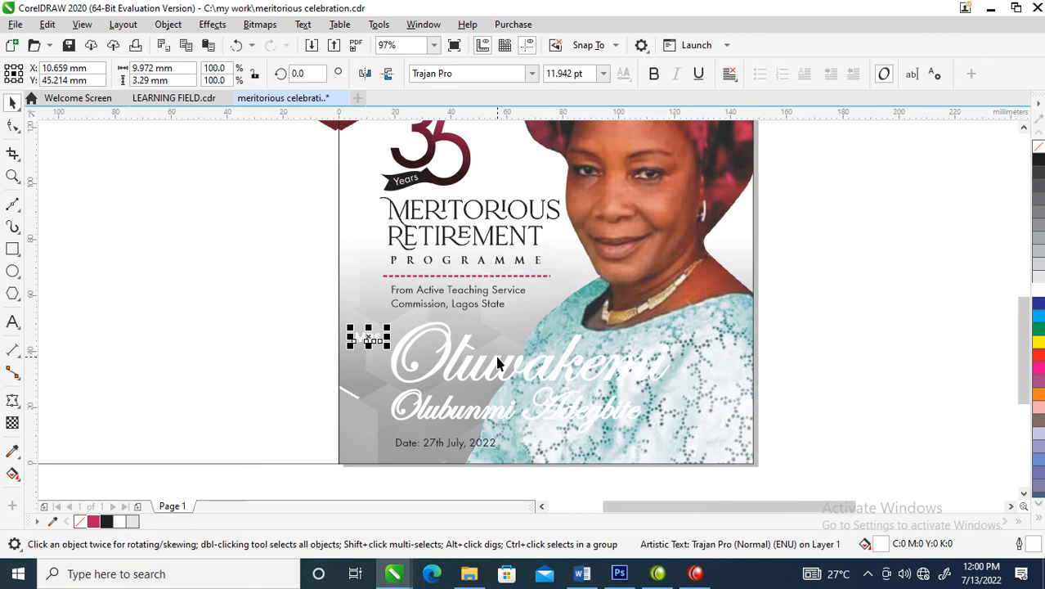
Step: Lower the first-name line slightly and scale both name lines down together to about 70.2 pt and 35 pt
click(497, 362)
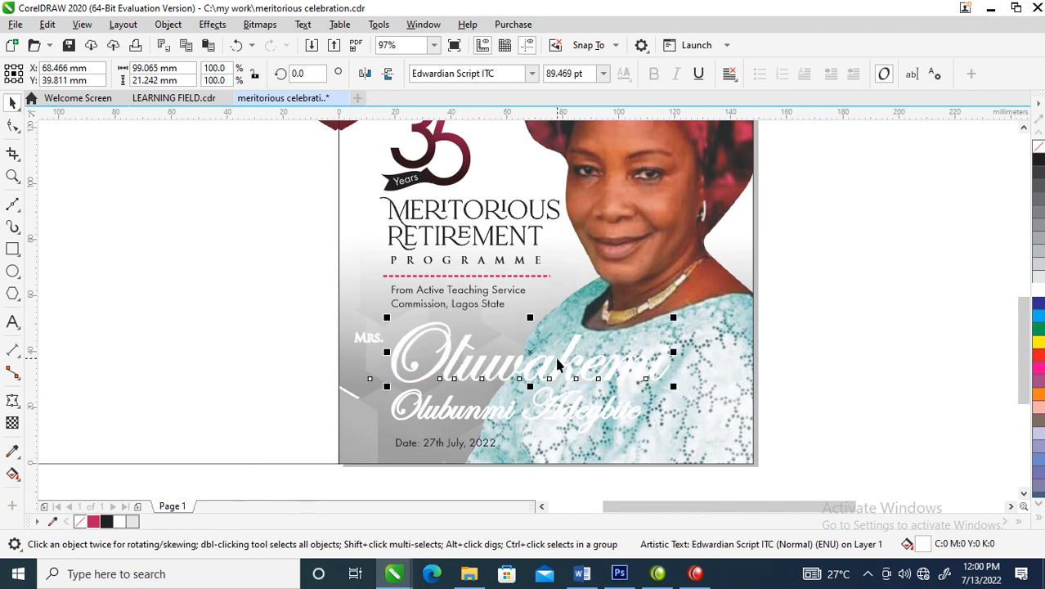
drag(568, 370, 568, 376)
shift+click(551, 402)
shift+click(552, 403)
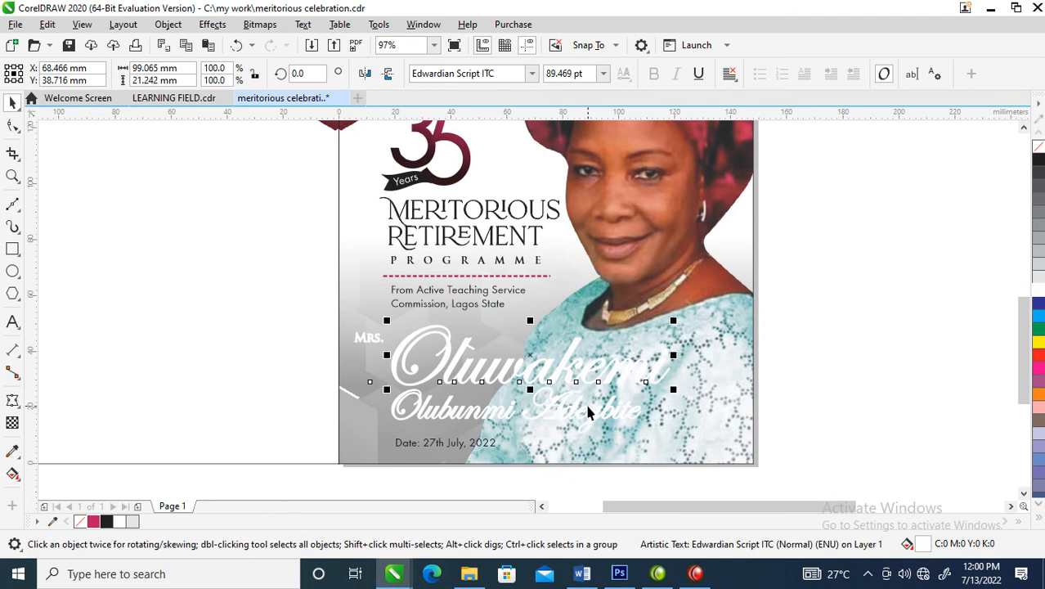
shift+click(570, 420)
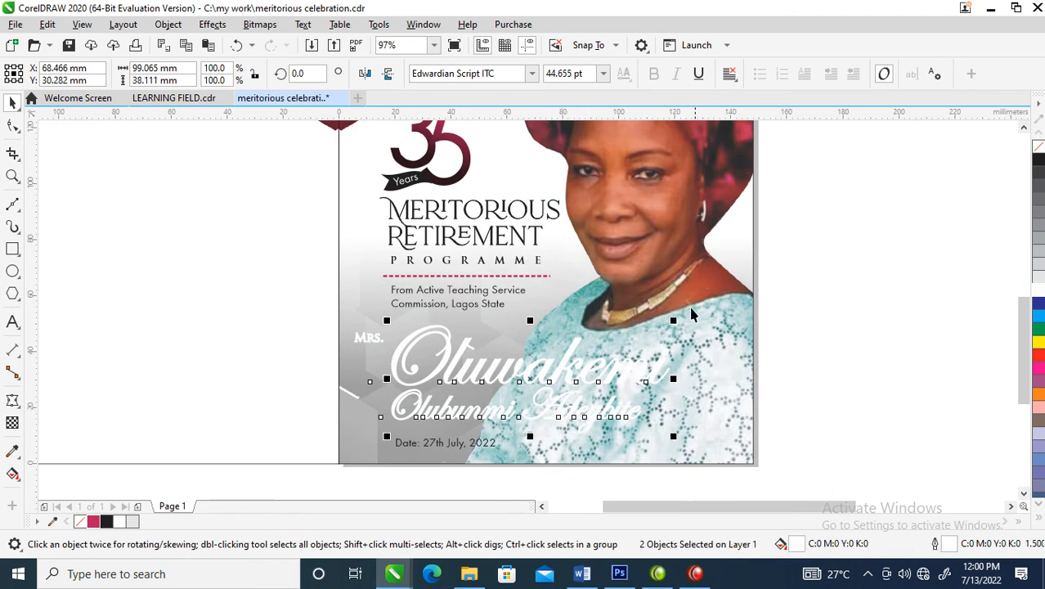
drag(676, 320, 581, 325)
Step: Move both name lines up together so they sit beside "Mrs.", clear of the date line
click(598, 324)
click(594, 389)
key(p)
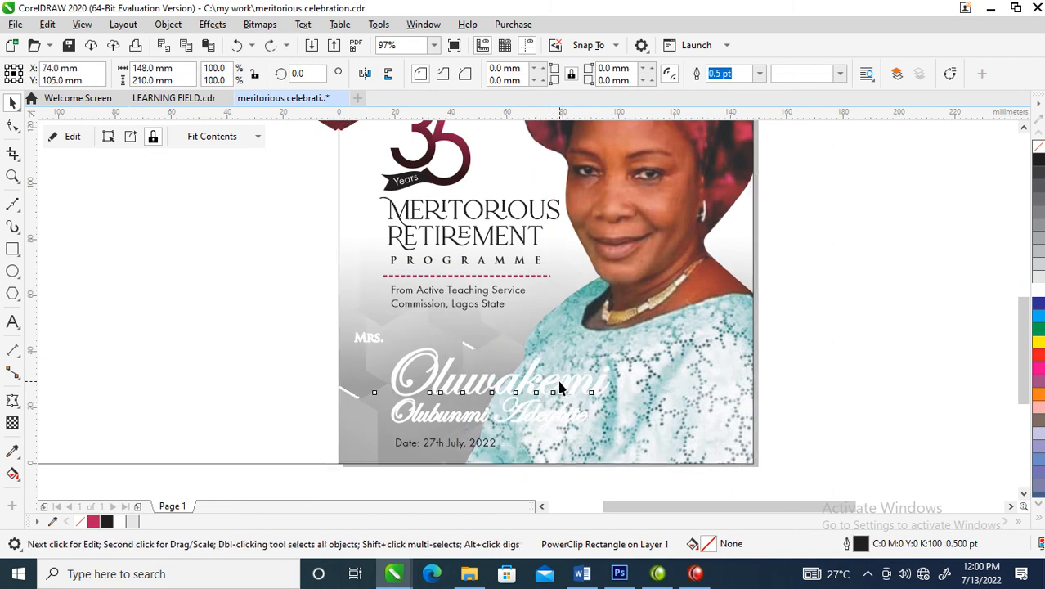
click(560, 388)
drag(569, 382, 574, 362)
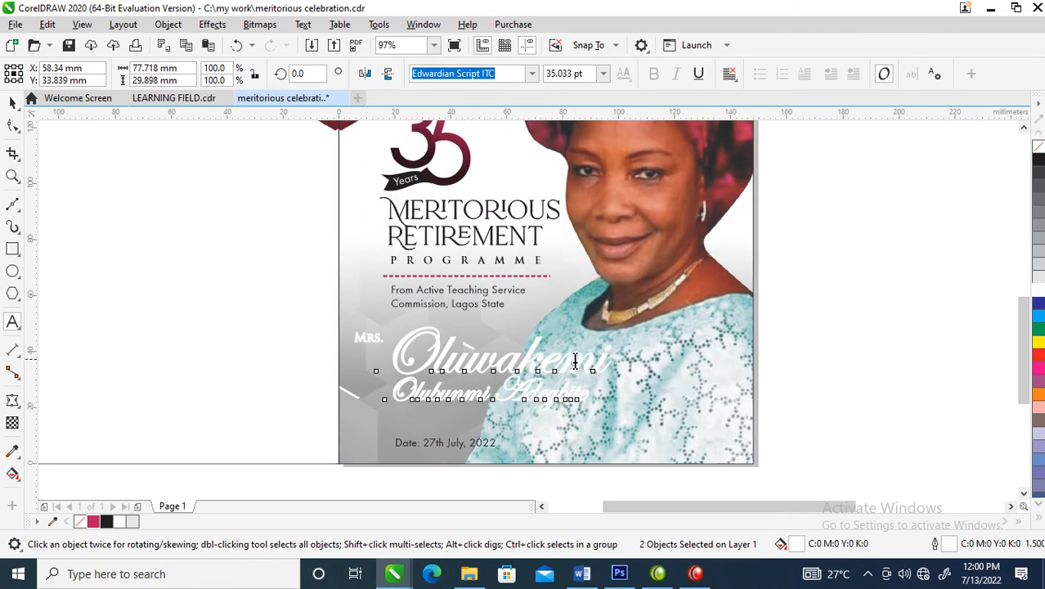
Step: Group the first-name line with the second name line
double_click(574, 363)
key(ctrl+space)
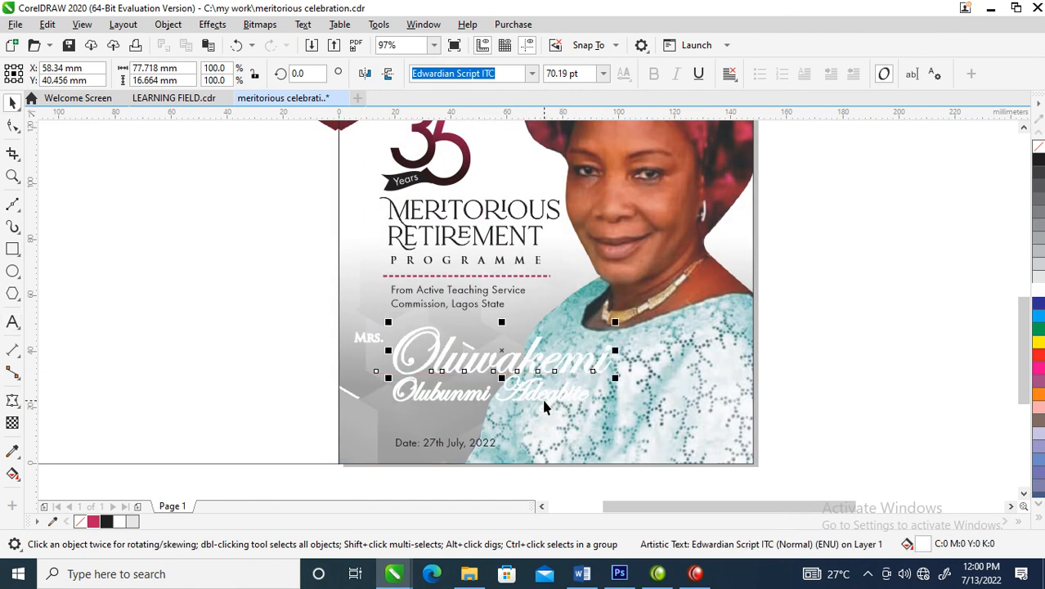
shift+click(541, 399)
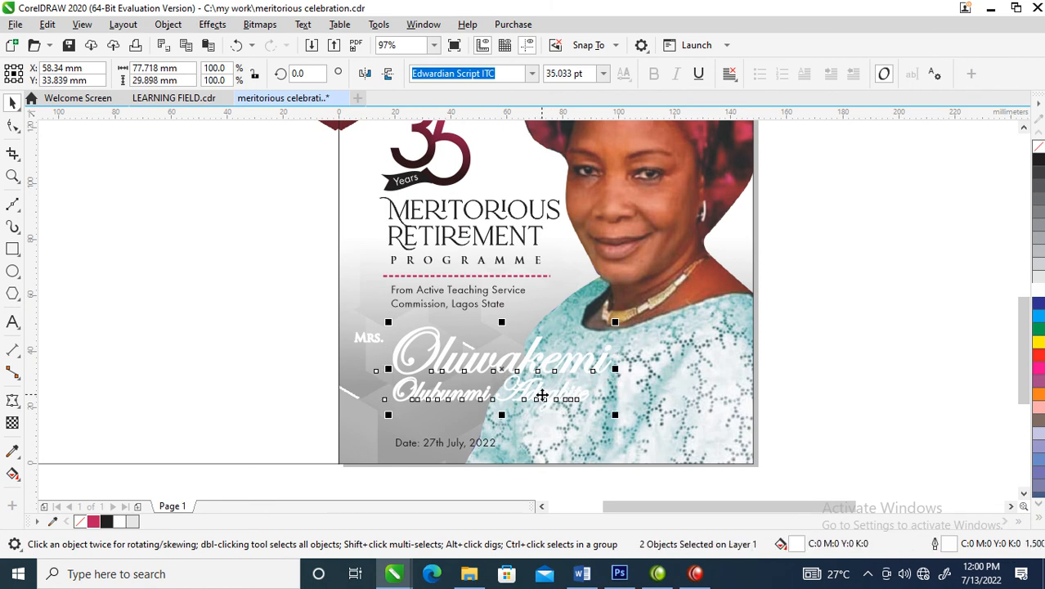
key(ctrl+g)
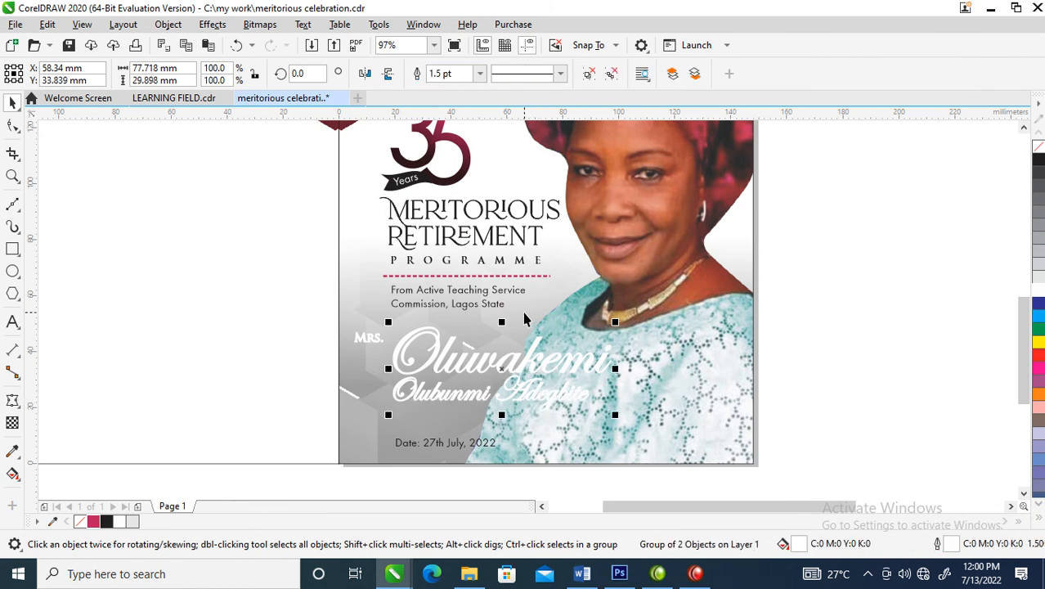
Step: Duplicate the name group about 9 mm straight above the original and fill the copy black
drag(513, 363, 513, 340)
right_click(514, 340)
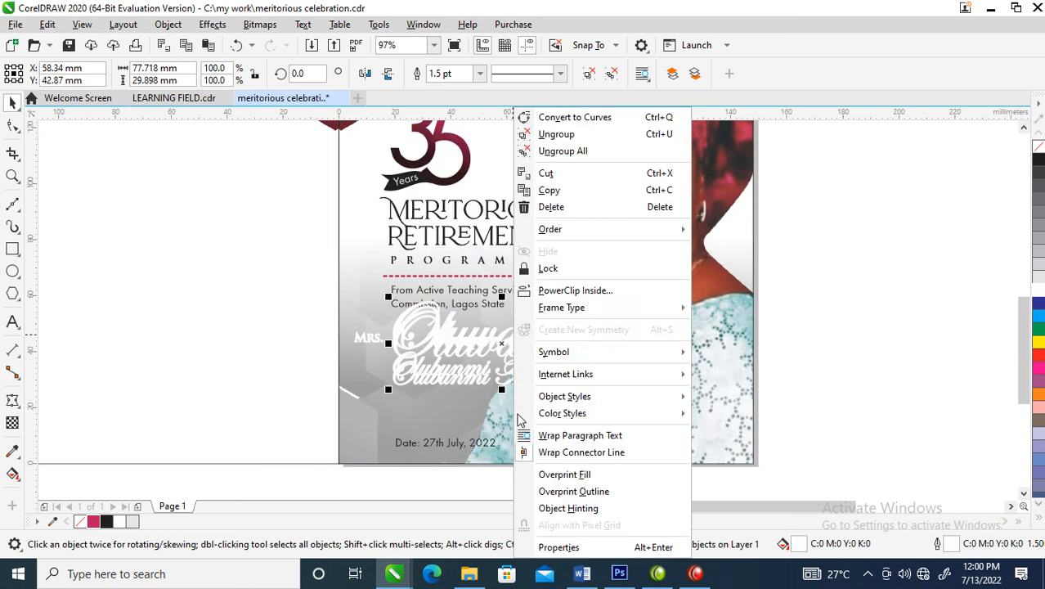
click(487, 332)
click(487, 333)
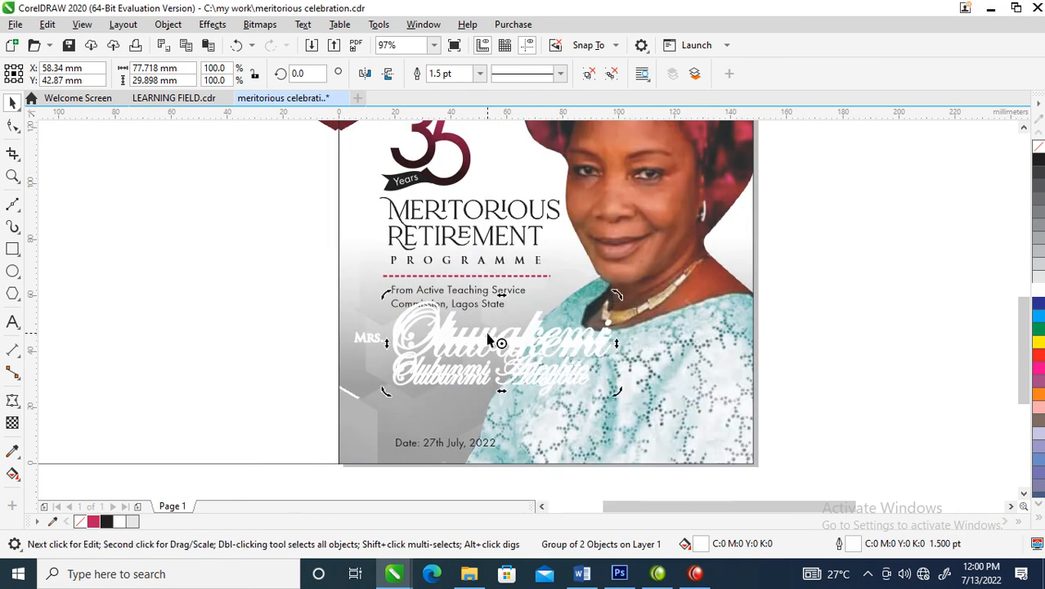
click(1040, 162)
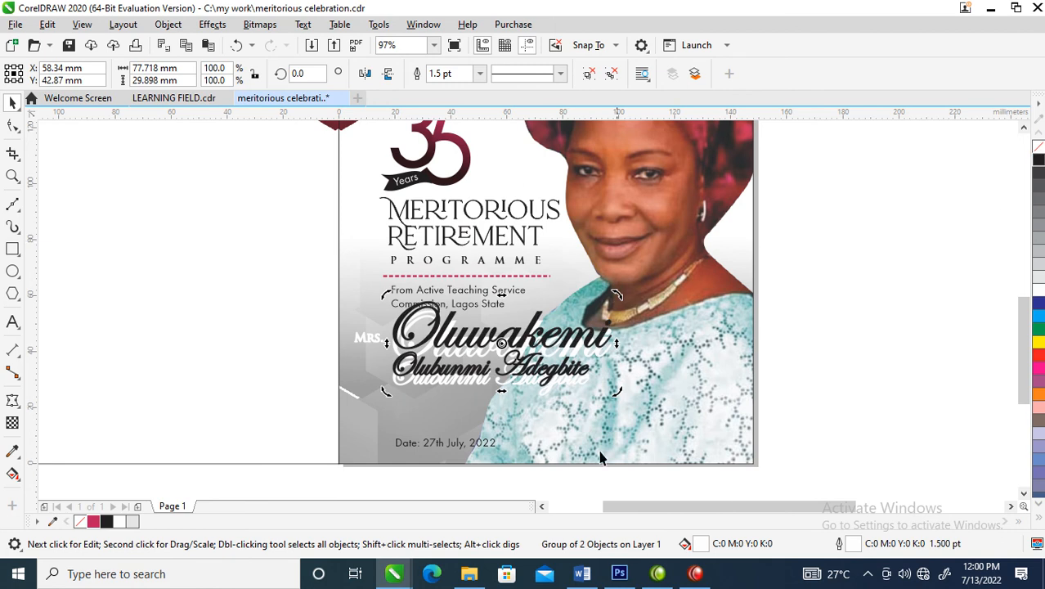
Step: Align the black name copy exactly over the white name group and place it one level behind
shift+click(527, 378)
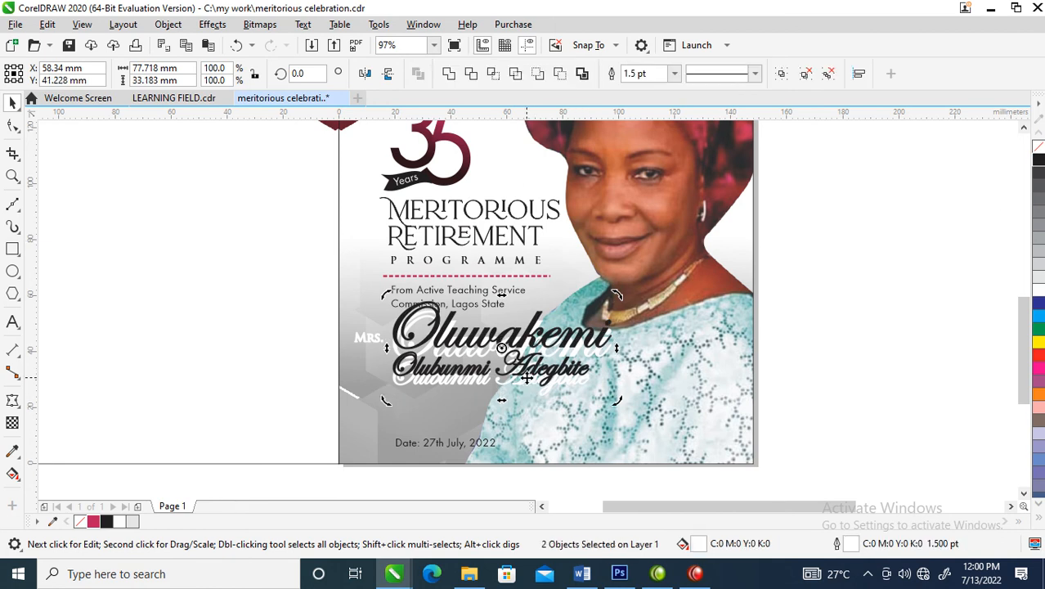
key(e)
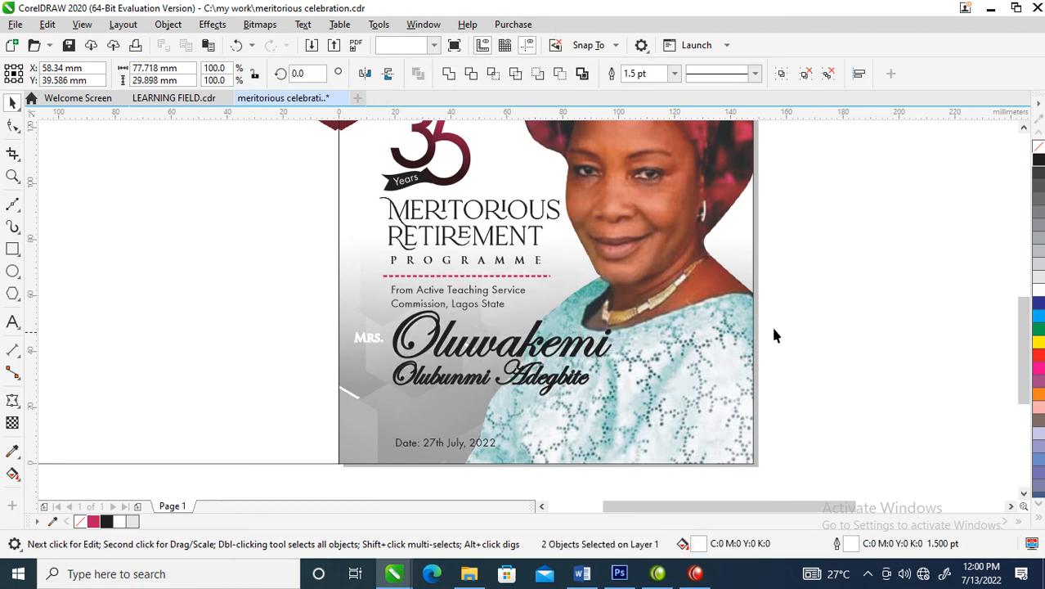
click(916, 297)
click(581, 352)
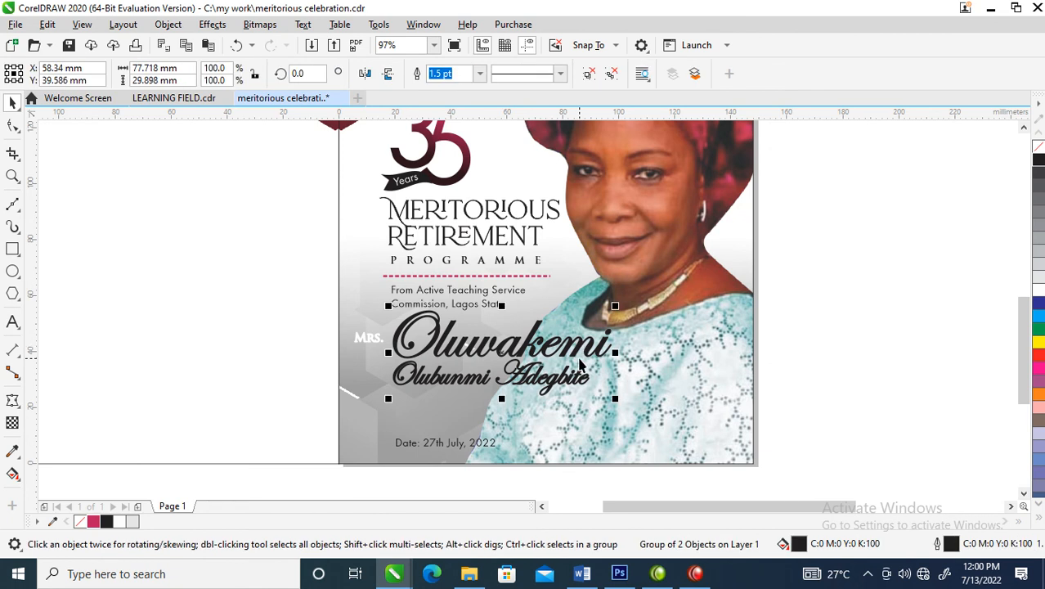
key(ctrl+Page_Down)
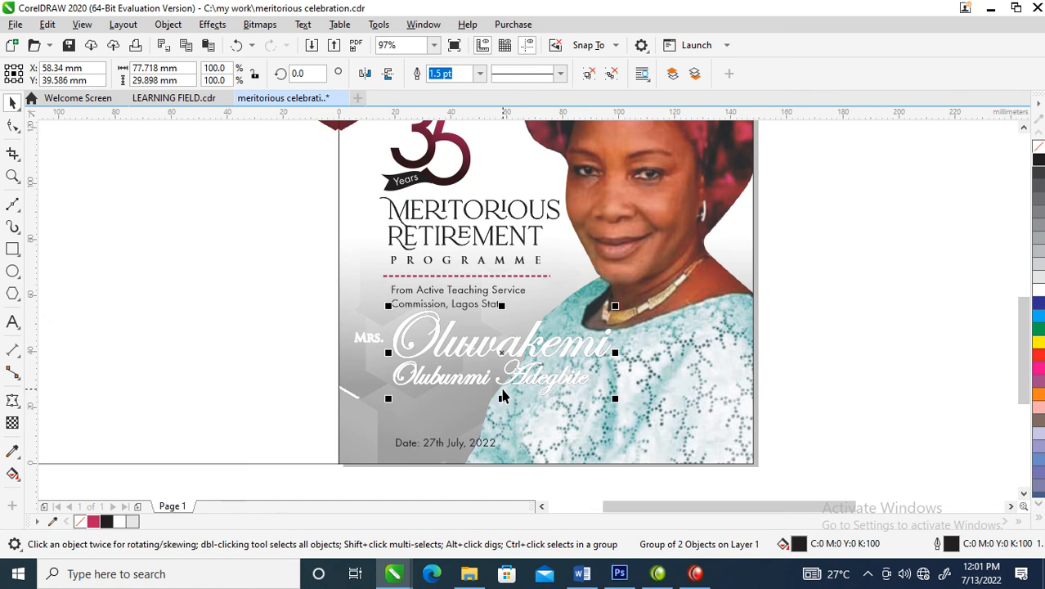
Step: Set the outline width of the black name copy to 4 pt
key(F12)
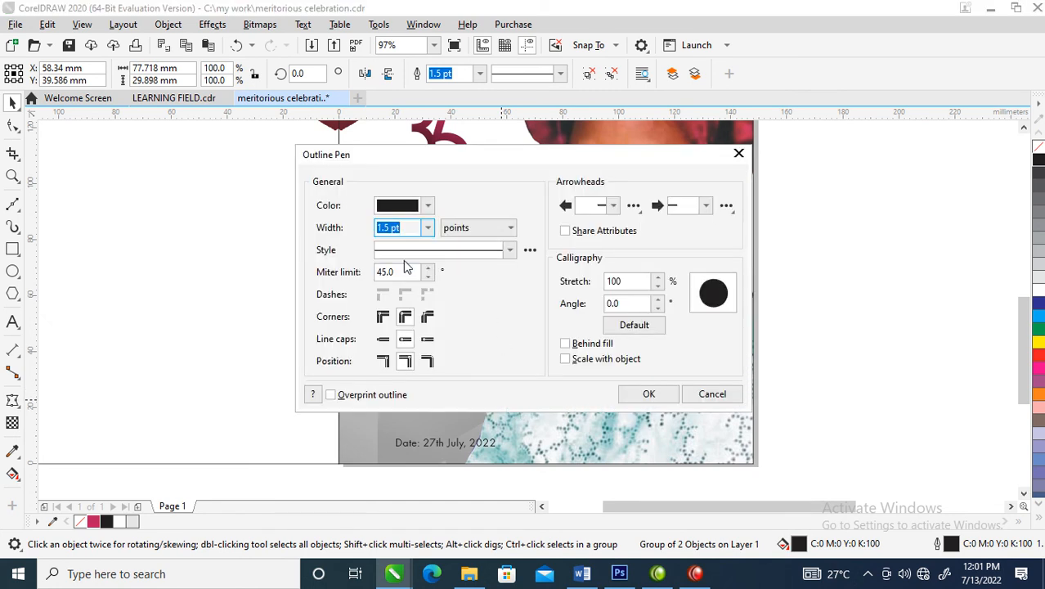
text(4)
key(Return)
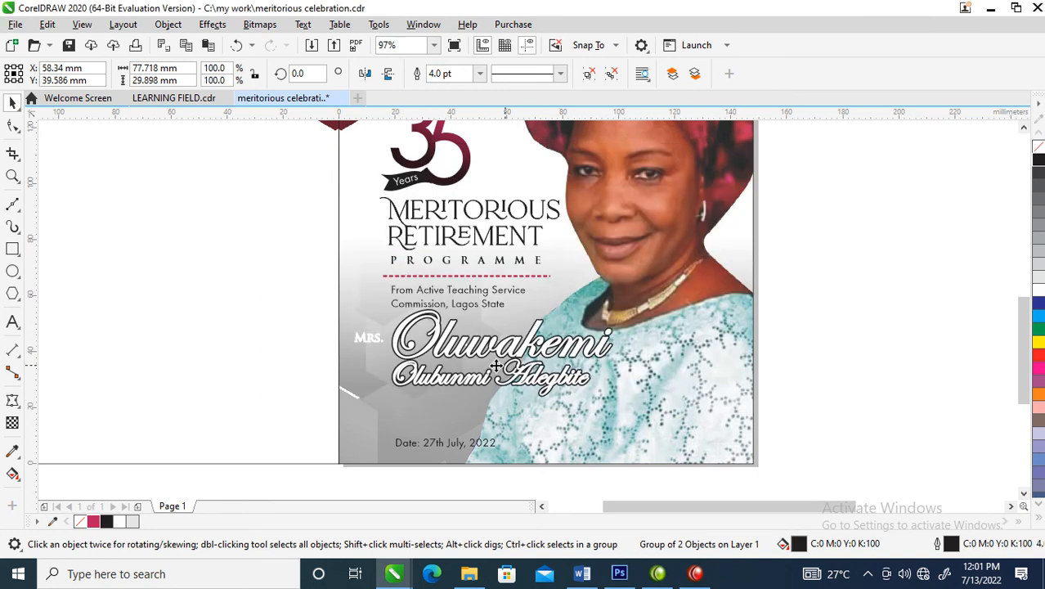
Step: Add a Multiply drop shadow to the black name copy, offset about 1.31 mm and -1.29 mm, with 90 opacity
key(z)
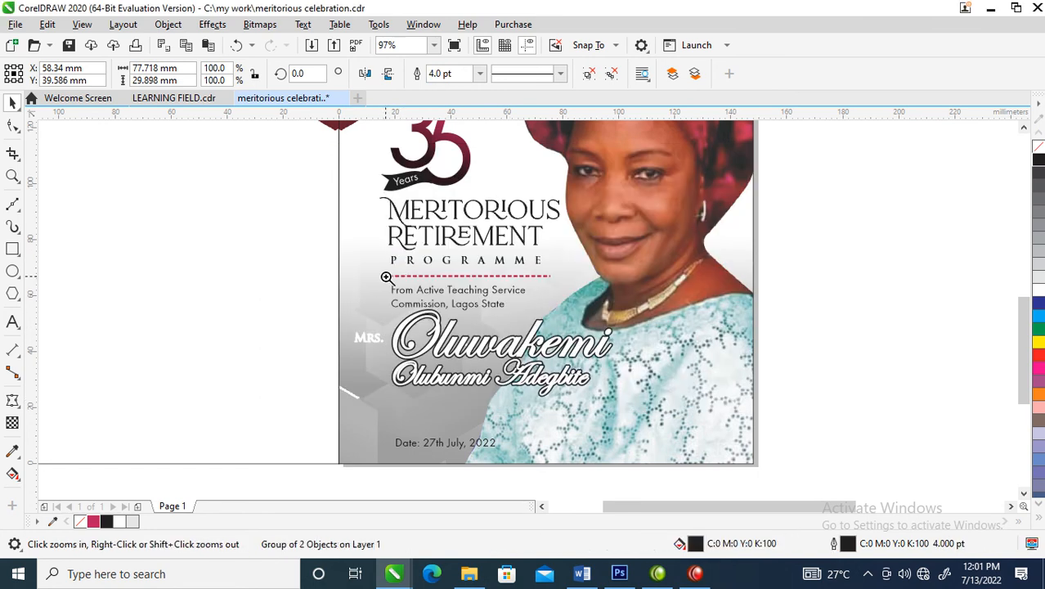
drag(367, 265, 673, 418)
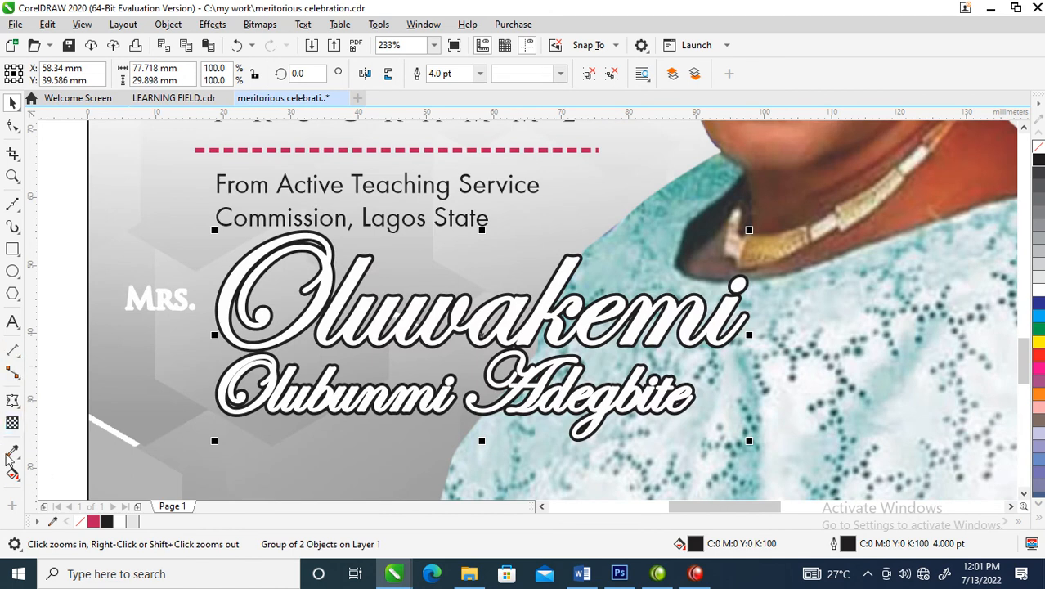
click(12, 404)
click(14, 408)
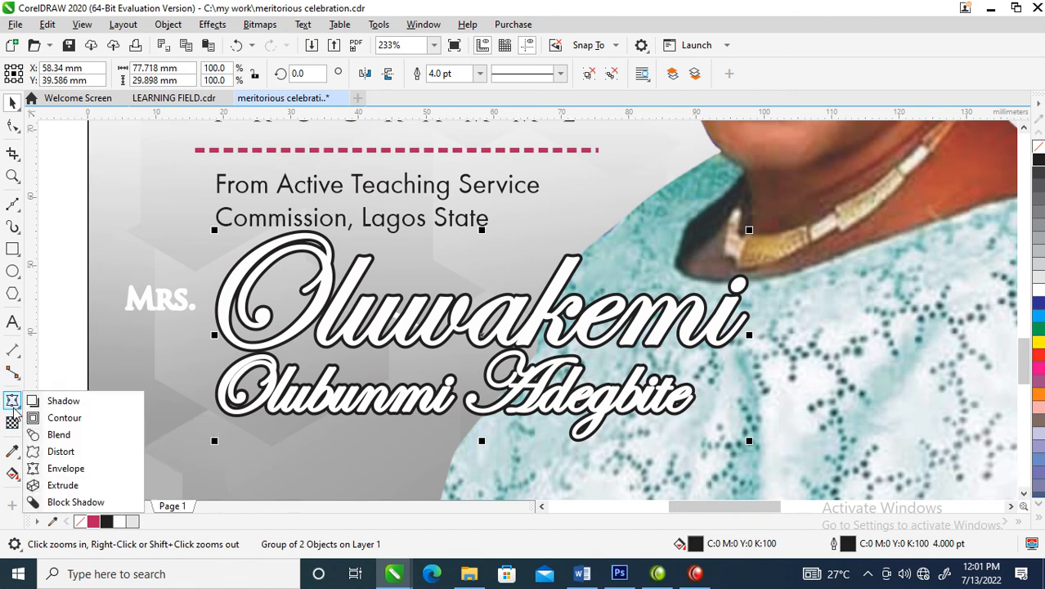
click(64, 401)
drag(481, 336, 595, 446)
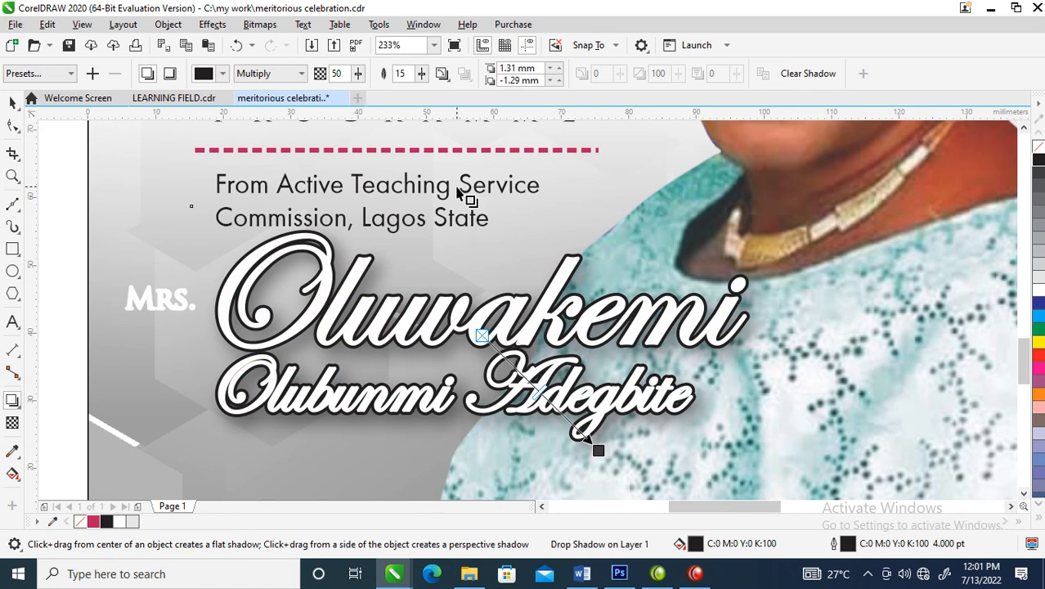
click(342, 73)
text(90)
key(Return)
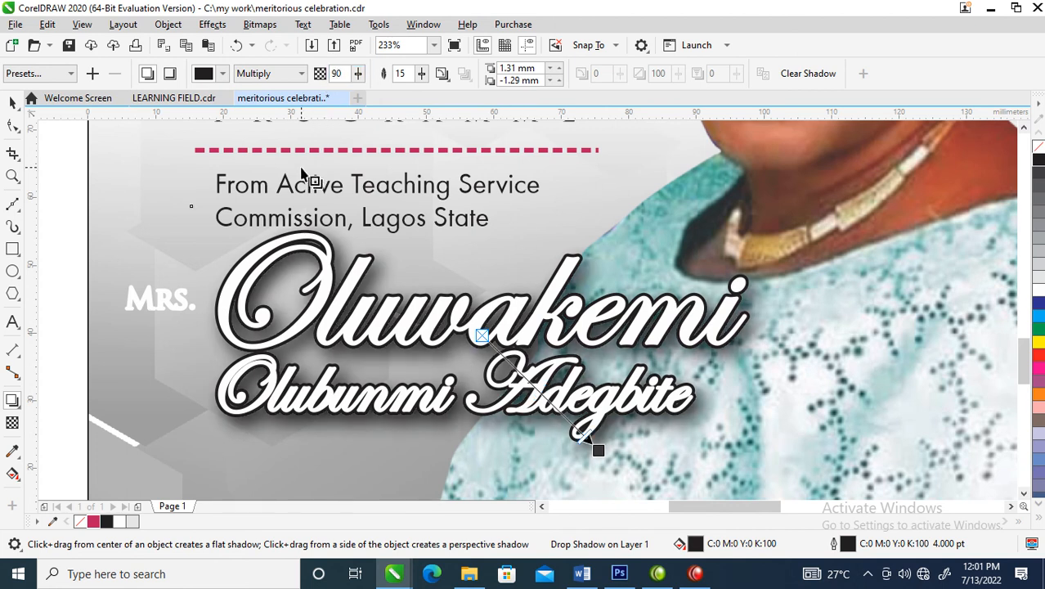
Step: Break the drop shadow apart from the black name copy and group the two
click(169, 24)
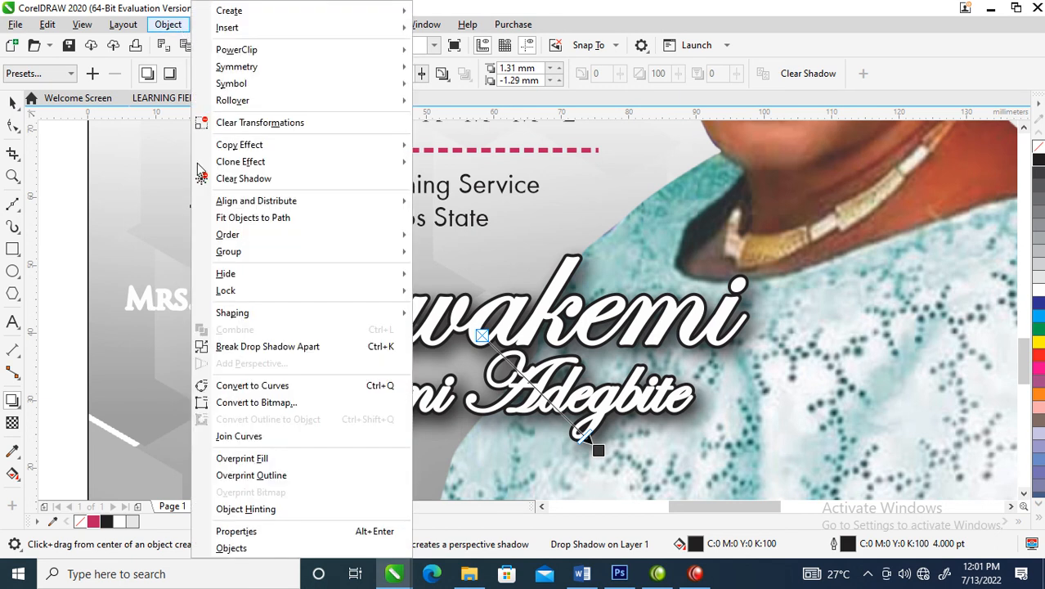
click(290, 347)
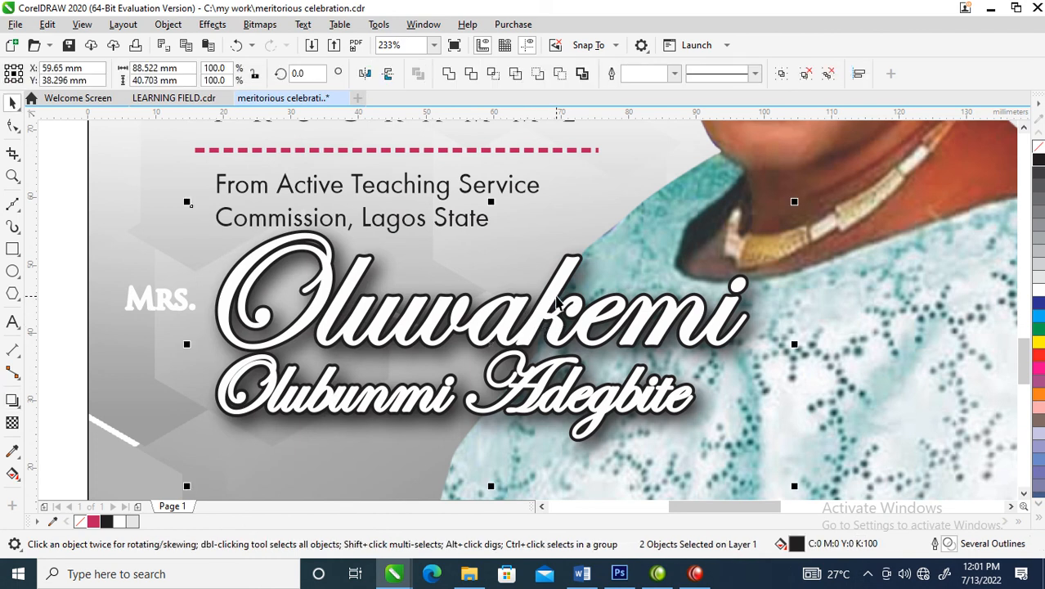
key(ctrl+g)
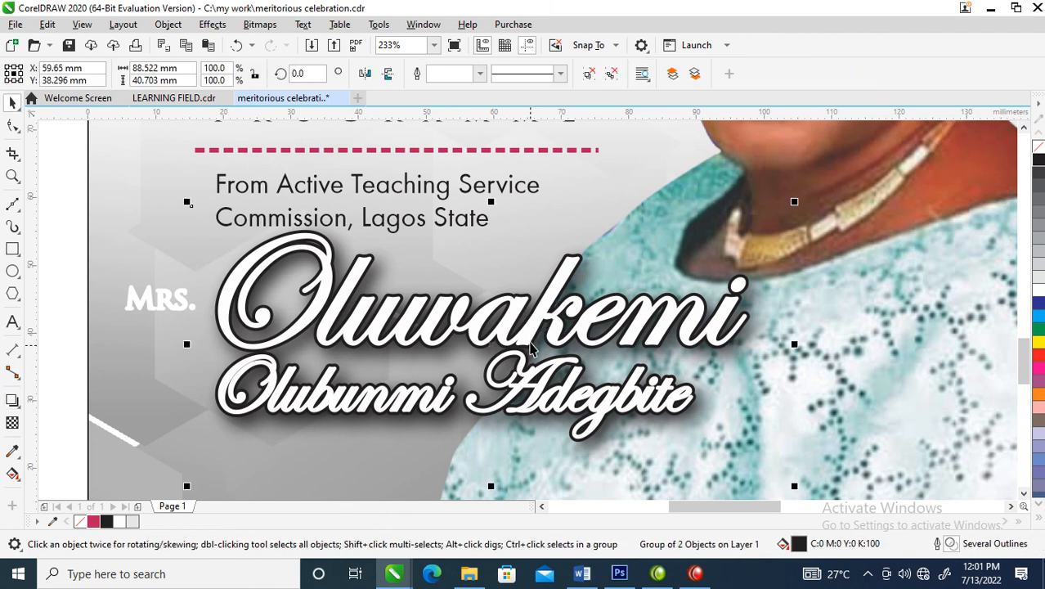
Step: Group the white name lettering with the black, shadowed copy behind it
scroll(530, 357, down, 3)
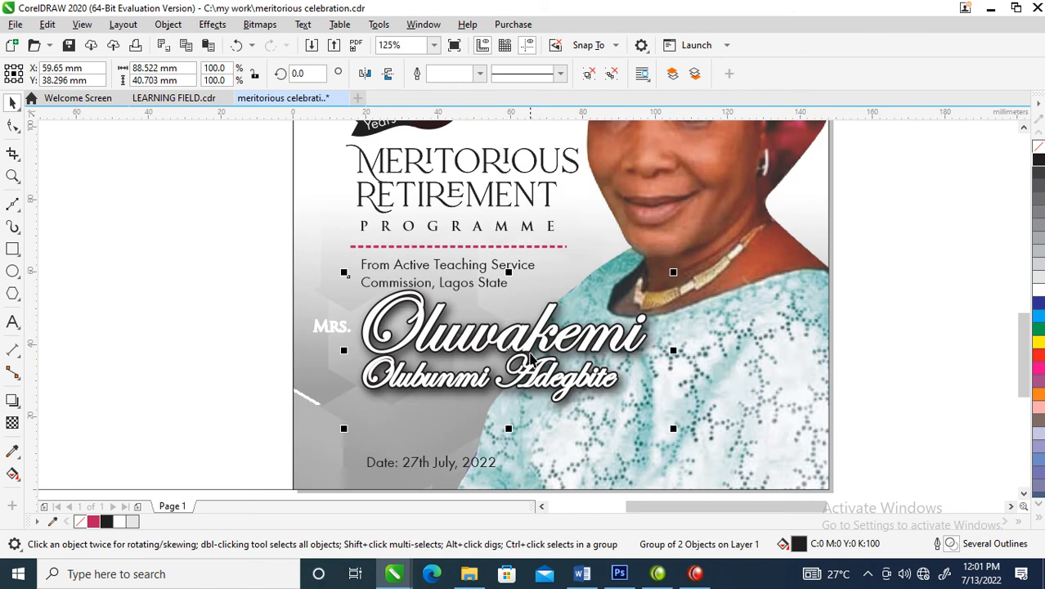
mouse_move(519, 342)
mouse_down()
mouse_move(517, 362)
mouse_move(519, 345)
mouse_up()
key(ctrl+a)
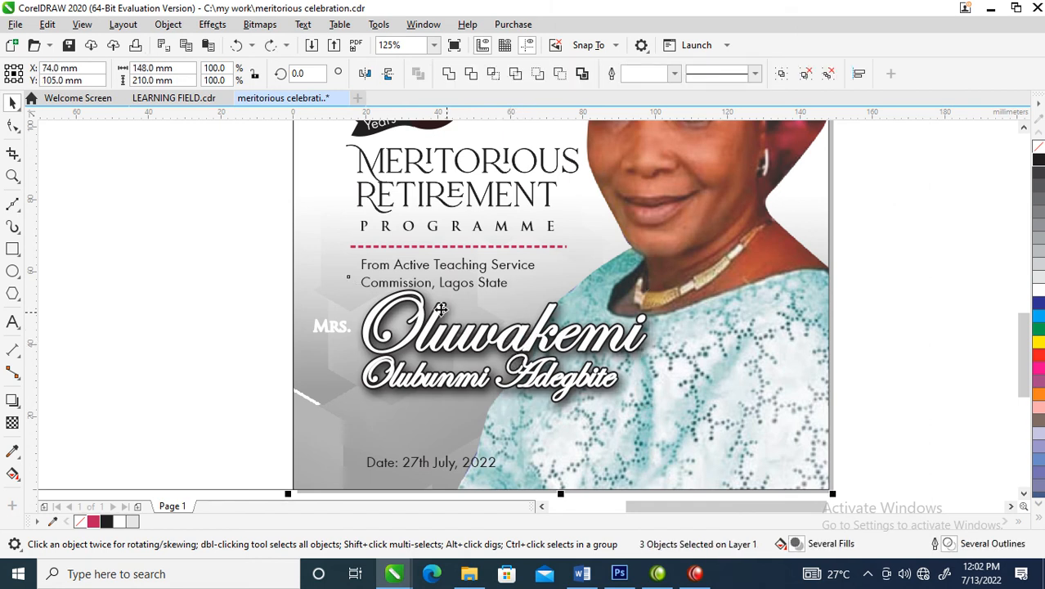
drag(339, 271, 747, 435)
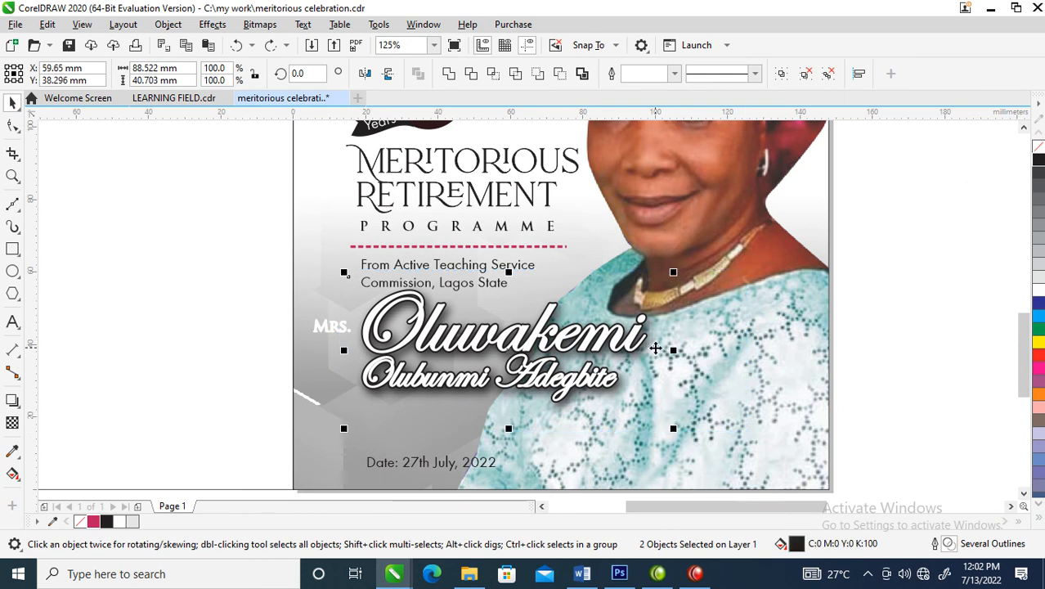
key(ctrl+g)
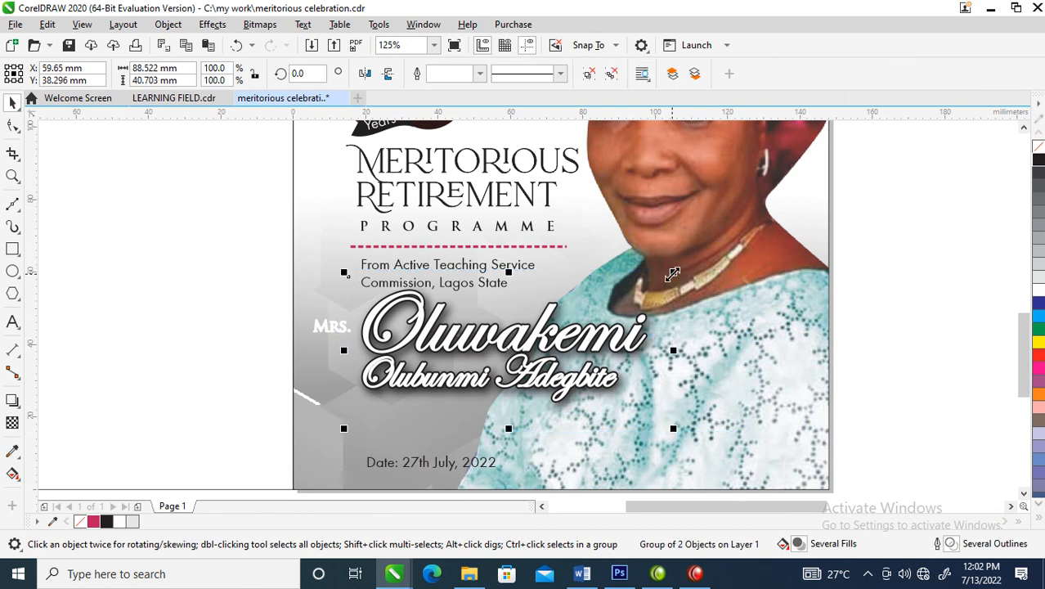
Step: Scale the whole name group to about 76.87 × 35.34 mm and move it down about 3.6 mm
drag(673, 271, 663, 283)
drag(652, 294, 651, 296)
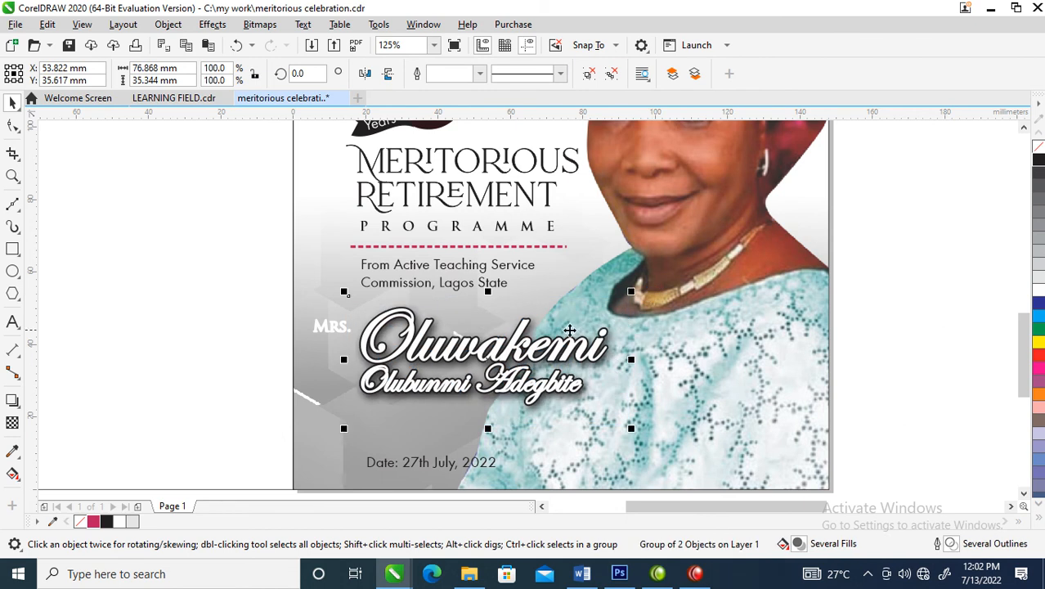
drag(561, 351, 562, 365)
Step: Draw a small black circle between "Mrs." and the initial letter of the first name
ctrl+click(562, 364)
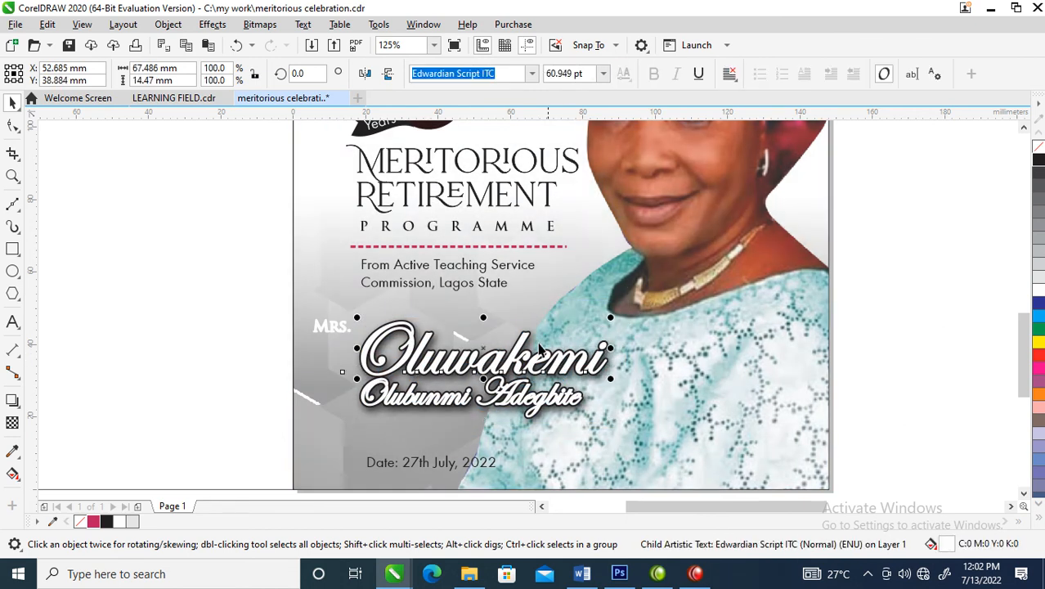
key(F2)
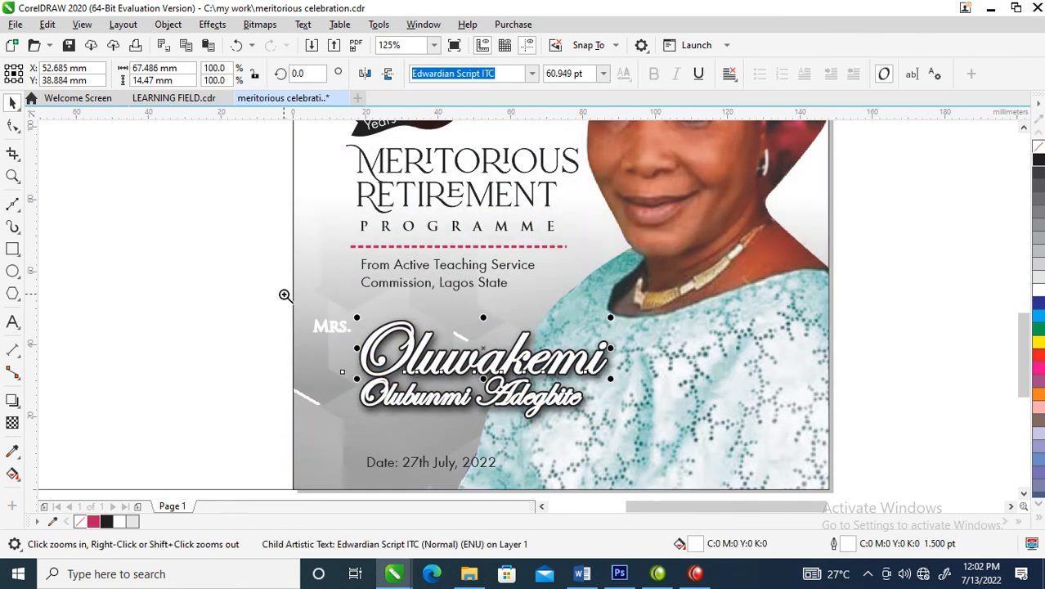
click(507, 419)
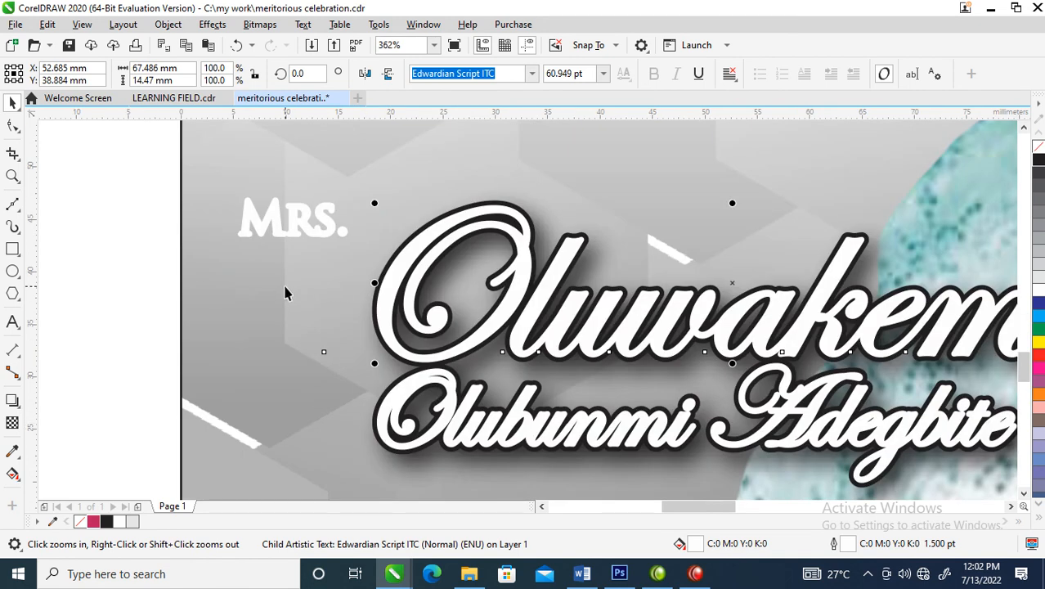
click(13, 271)
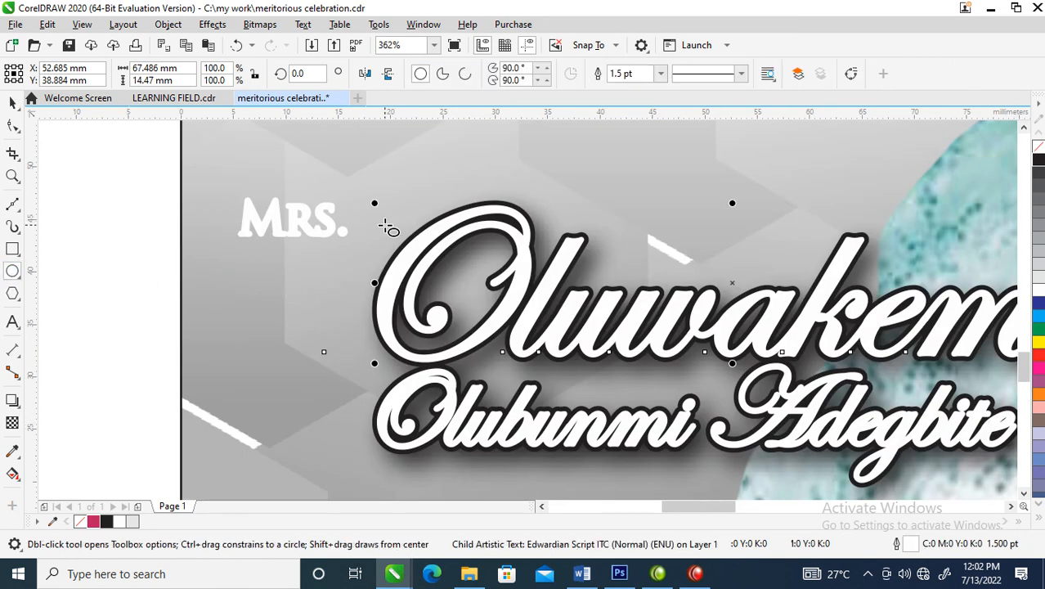
drag(358, 239, 384, 265)
mouse_move(390, 259)
mouse_down()
mouse_move(430, 299)
mouse_move(424, 285)
mouse_up()
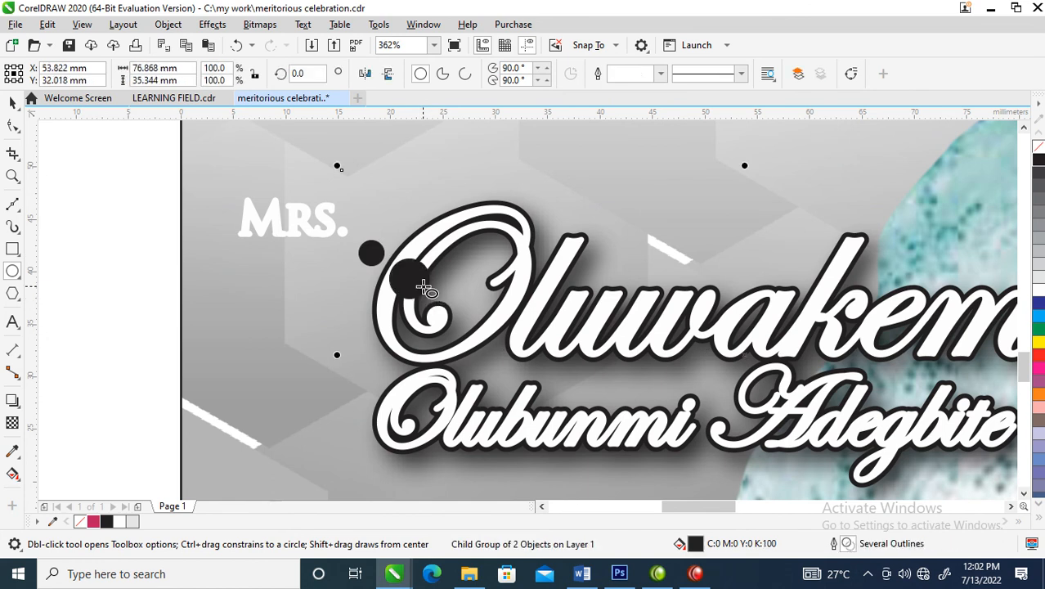
key(space)
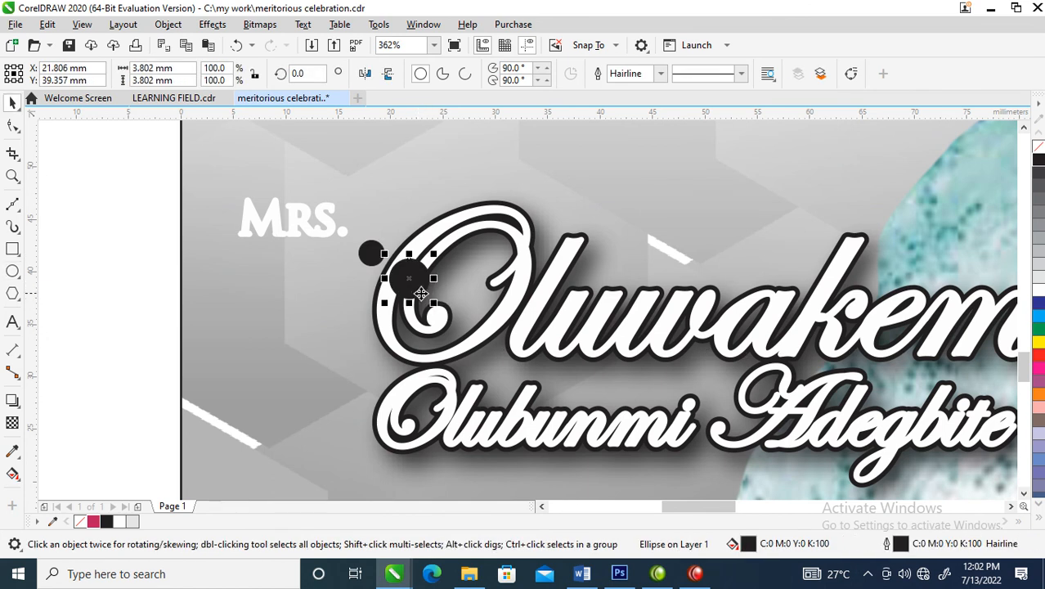
key(Delete)
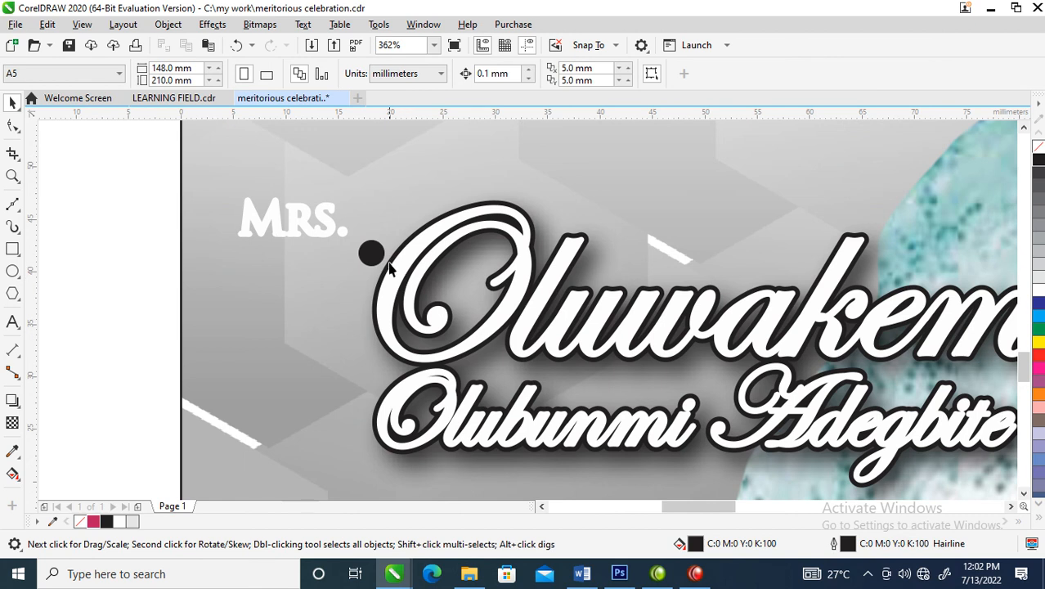
Step: Enlarge the black circle to about 7 mm across and place it over the upper-left curve of the first name's initial
click(382, 258)
drag(390, 274, 434, 319)
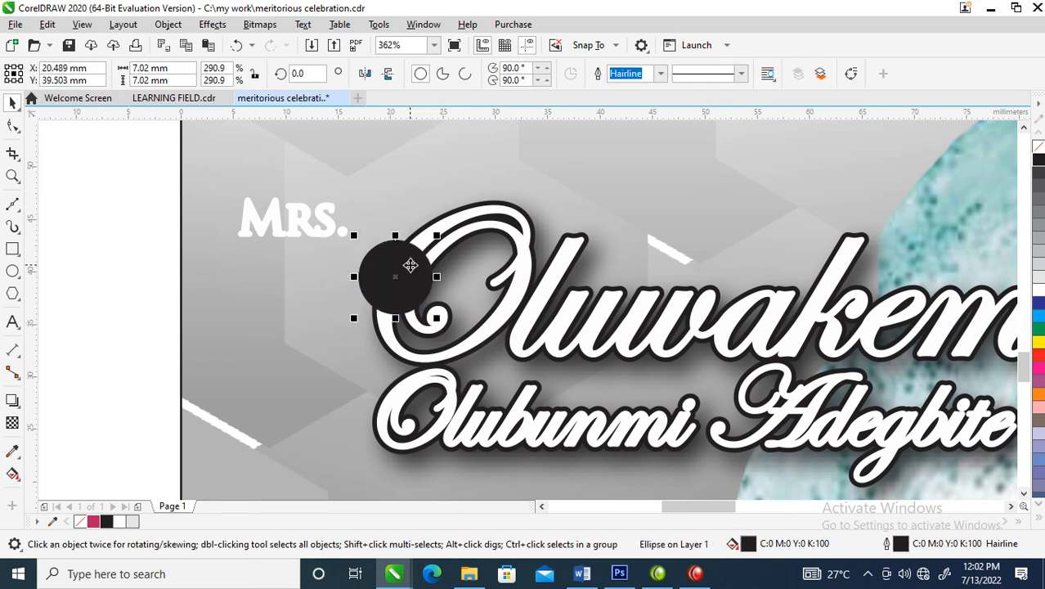
drag(412, 272, 399, 243)
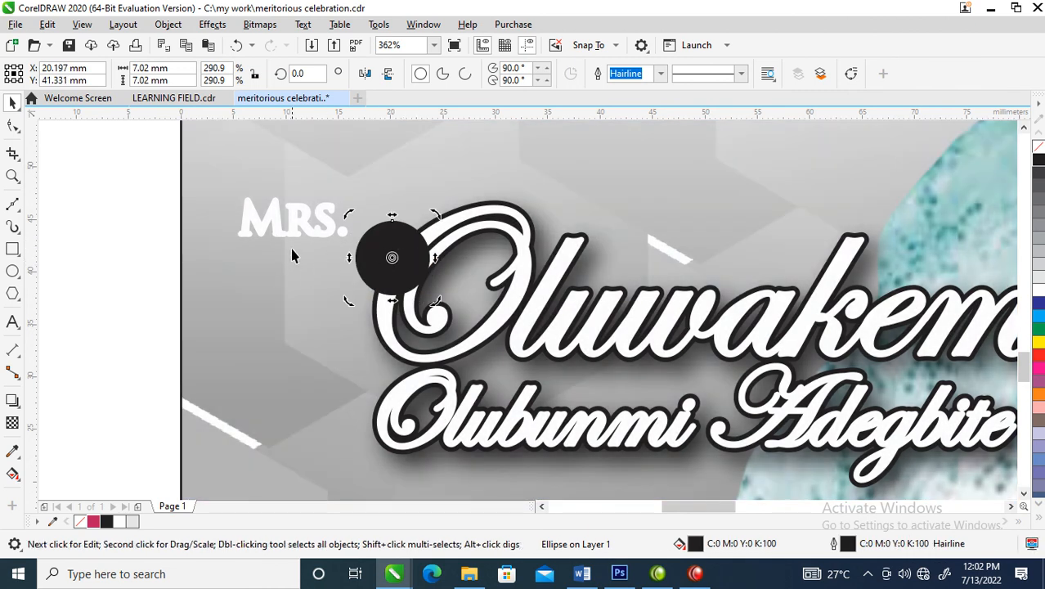
Step: Move the "Mrs." text onto the black circle
drag(293, 217, 412, 259)
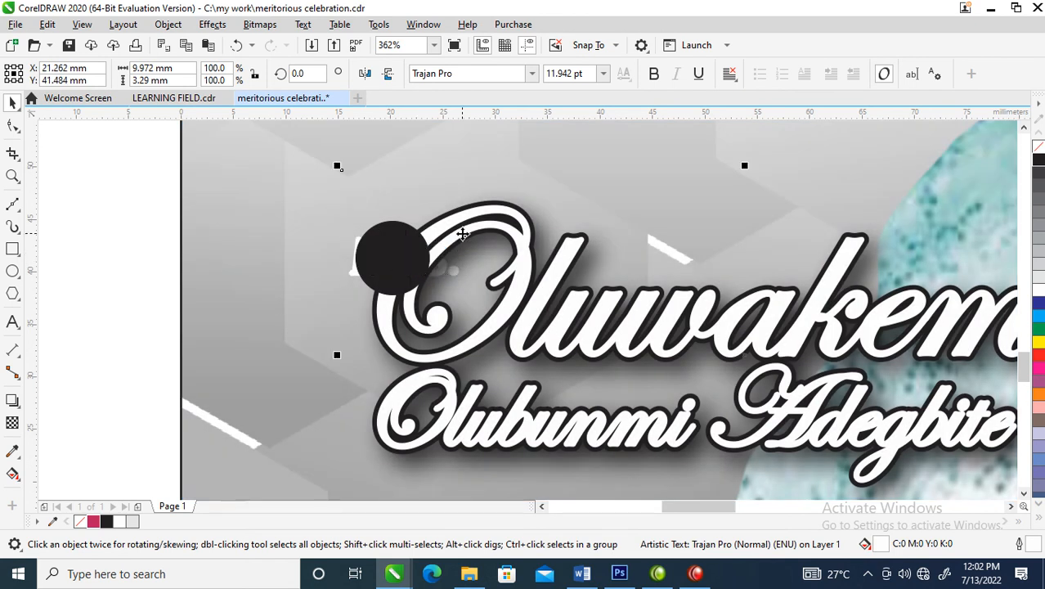
click(454, 233)
click(453, 234)
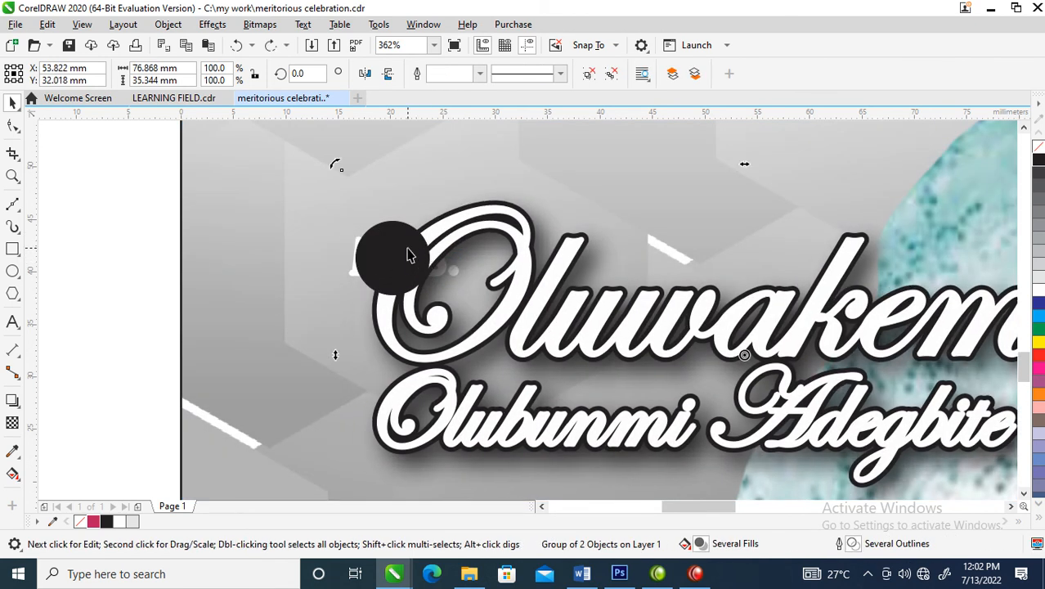
click(321, 229)
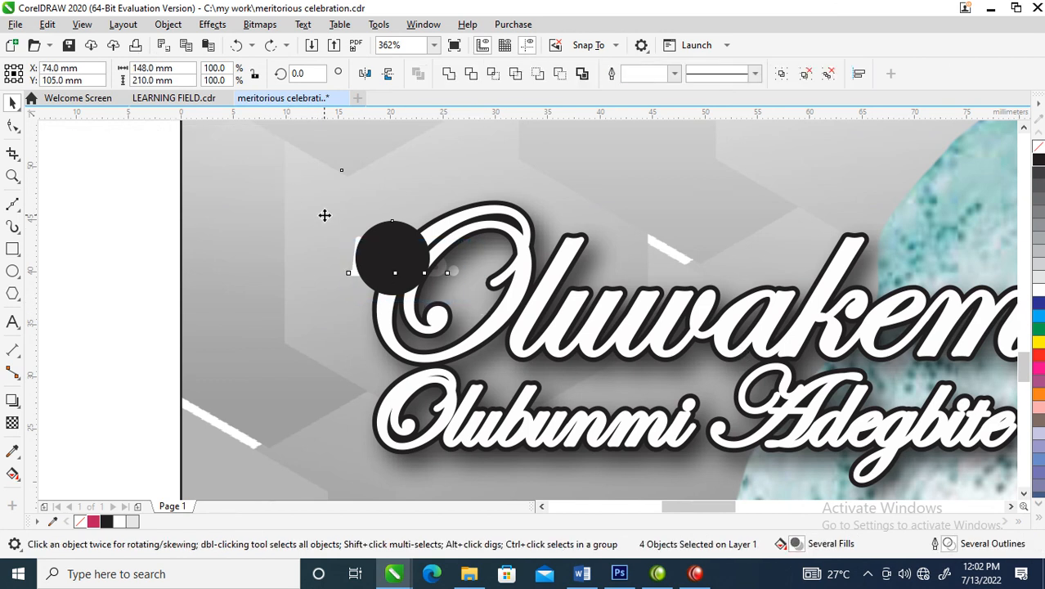
Step: Bring the "Mrs." text in front of the black circle and remove its white outline
drag(333, 221, 488, 285)
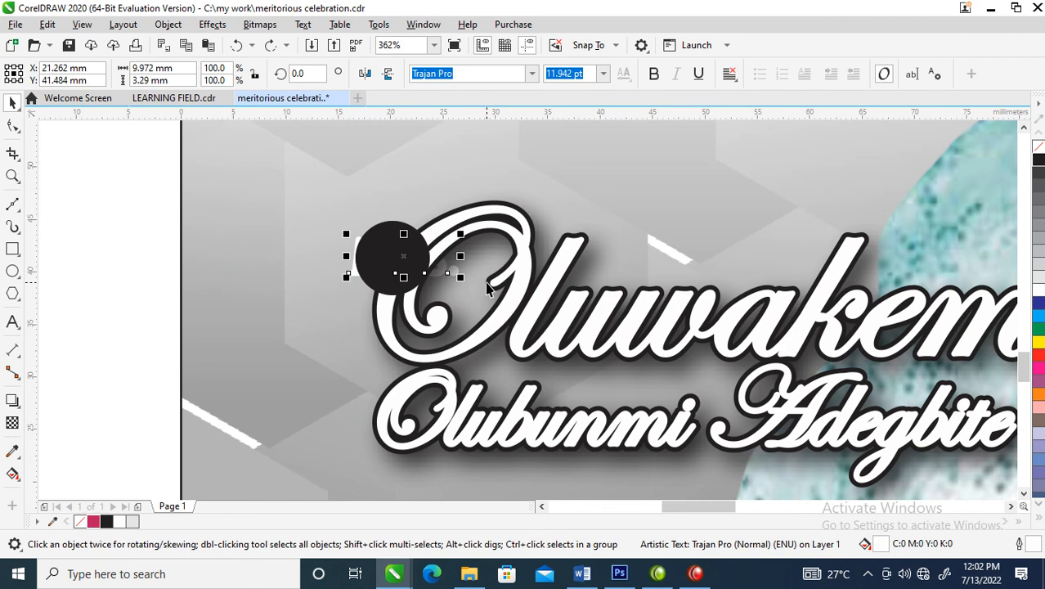
key(ctrl+Page_Up)
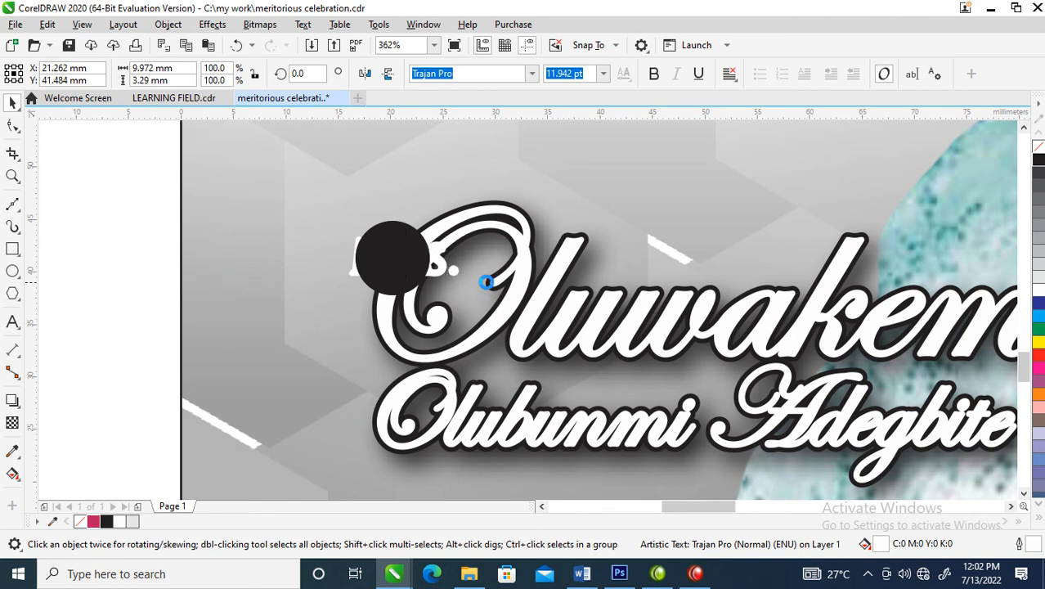
key(ctrl+Page_Up)
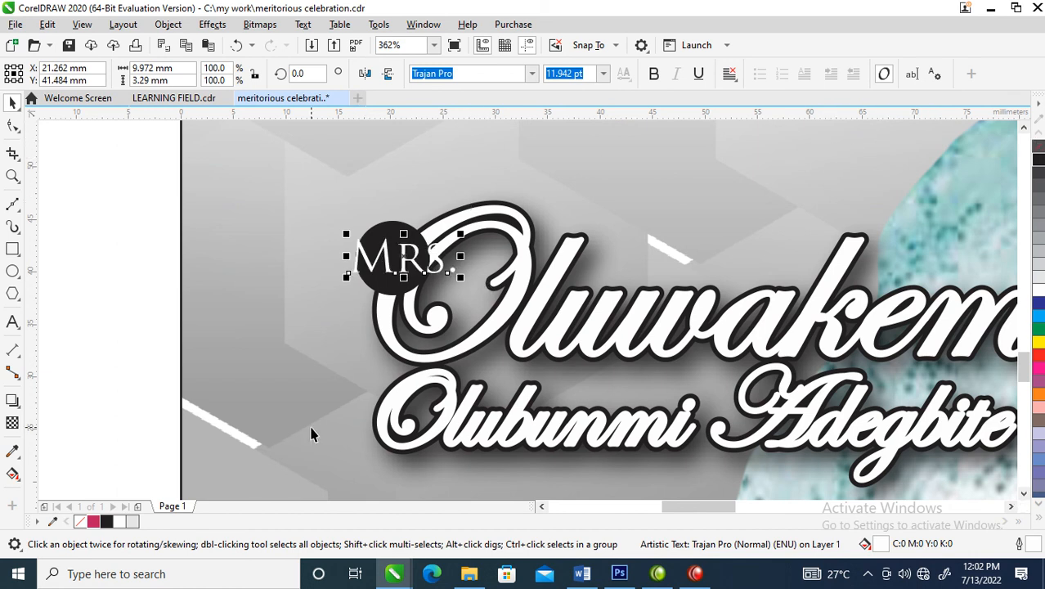
Step: Scale the "Mrs." text down towards its lower-left corner to suit the black circle, and select the circle
drag(460, 236, 418, 249)
click(415, 270)
click(417, 248)
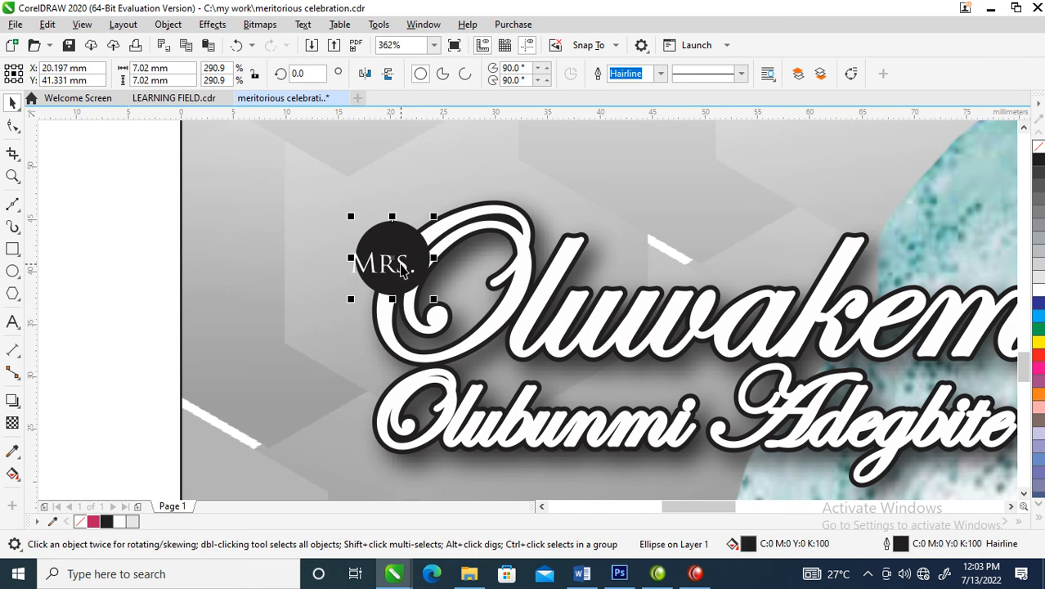
Step: Centre the "Mrs." text horizontally and vertically on the black circle
click(401, 272)
shift+click(390, 228)
key(e)
key(c)
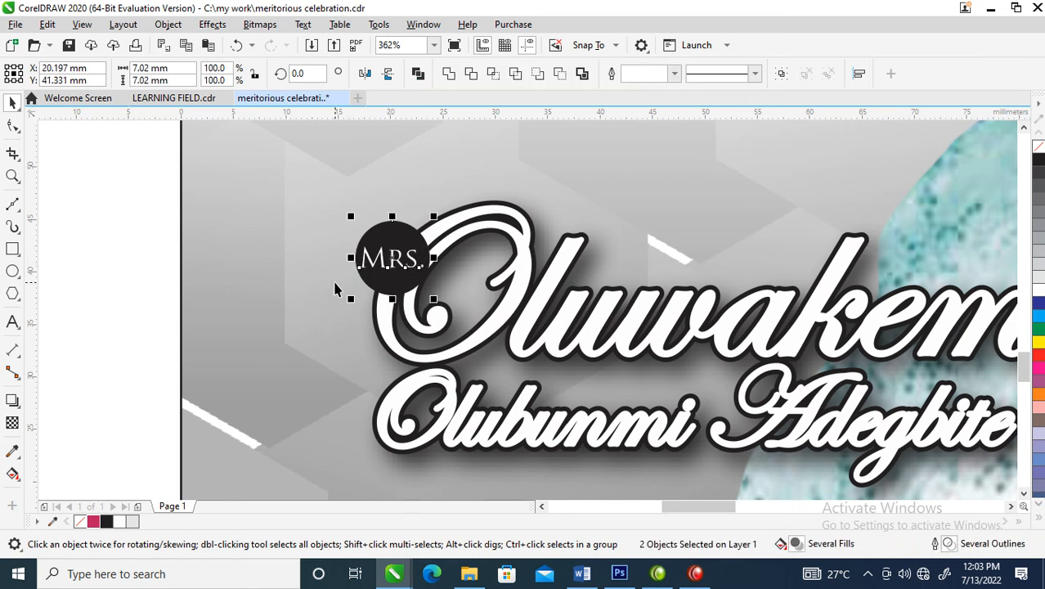
Step: Copy all properties of the "5" in the title to the empty back-cover rectangle, giving it the same gradient fill
scroll(335, 288, down, 5)
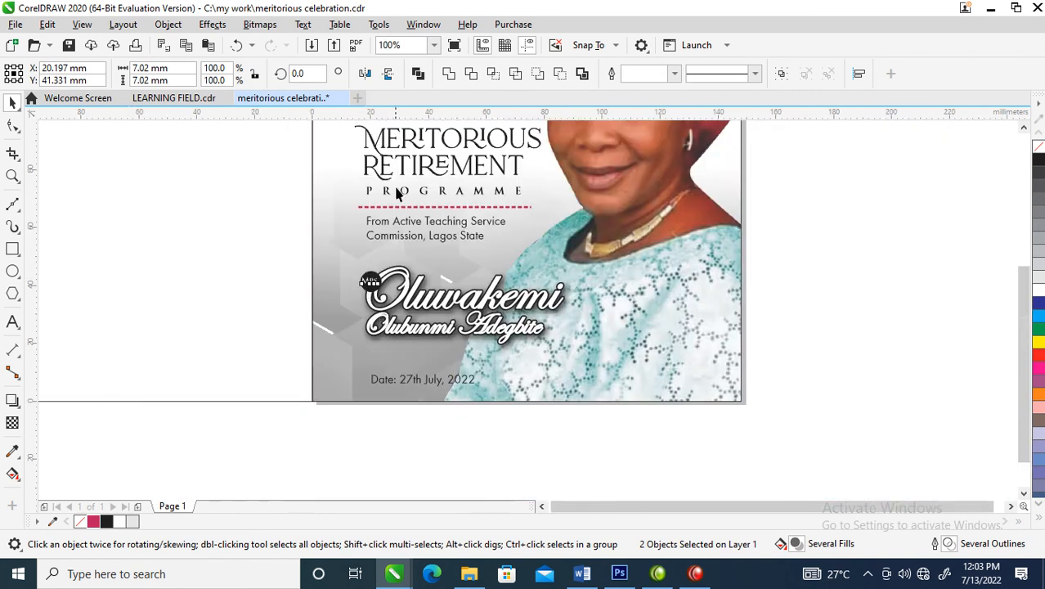
scroll(384, 320, down, 2)
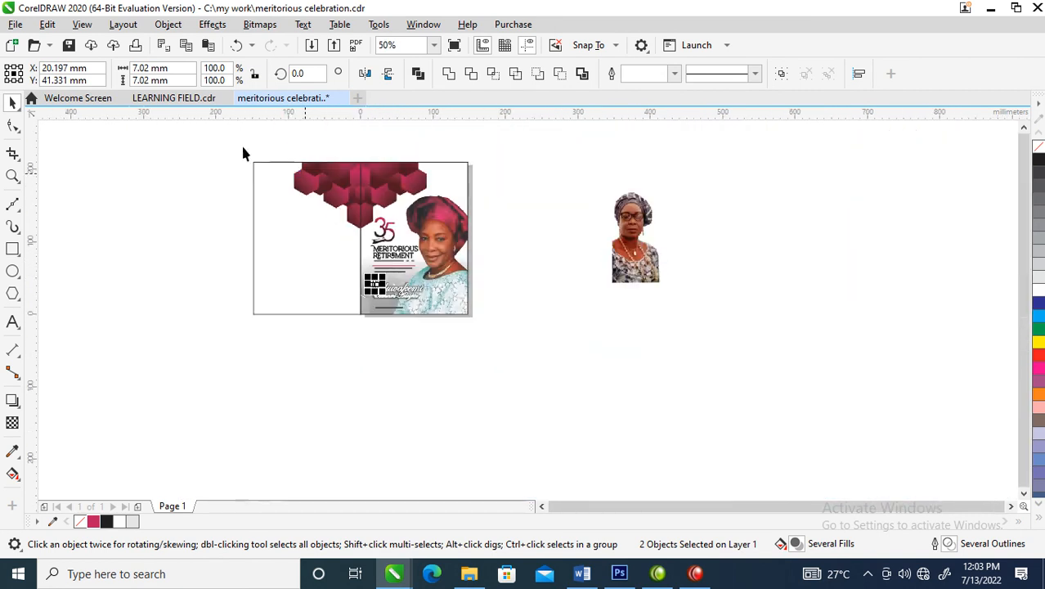
click(521, 332)
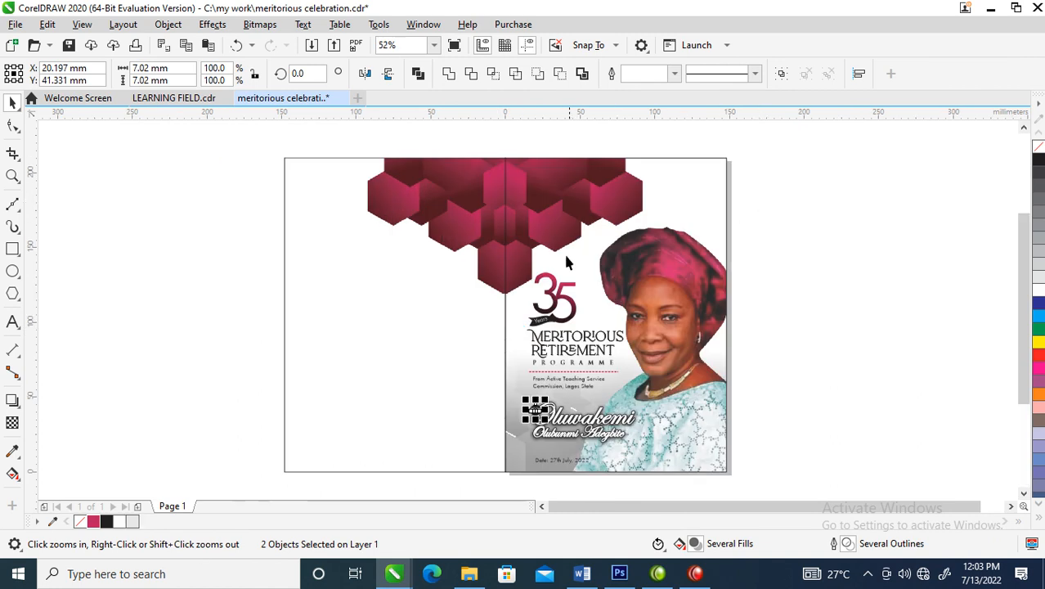
drag(569, 282, 429, 357)
click(493, 439)
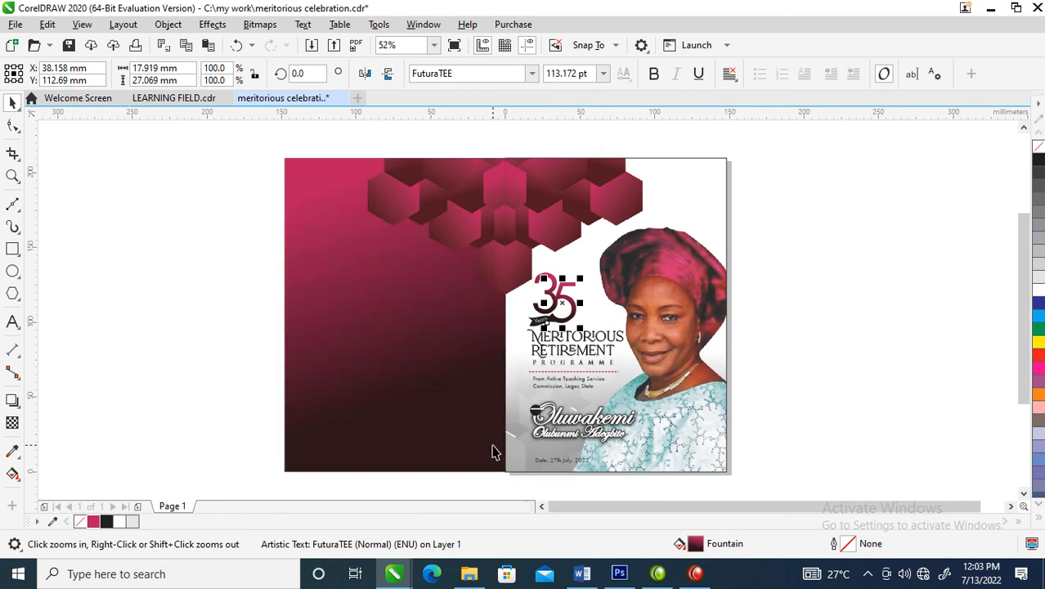
click(446, 320)
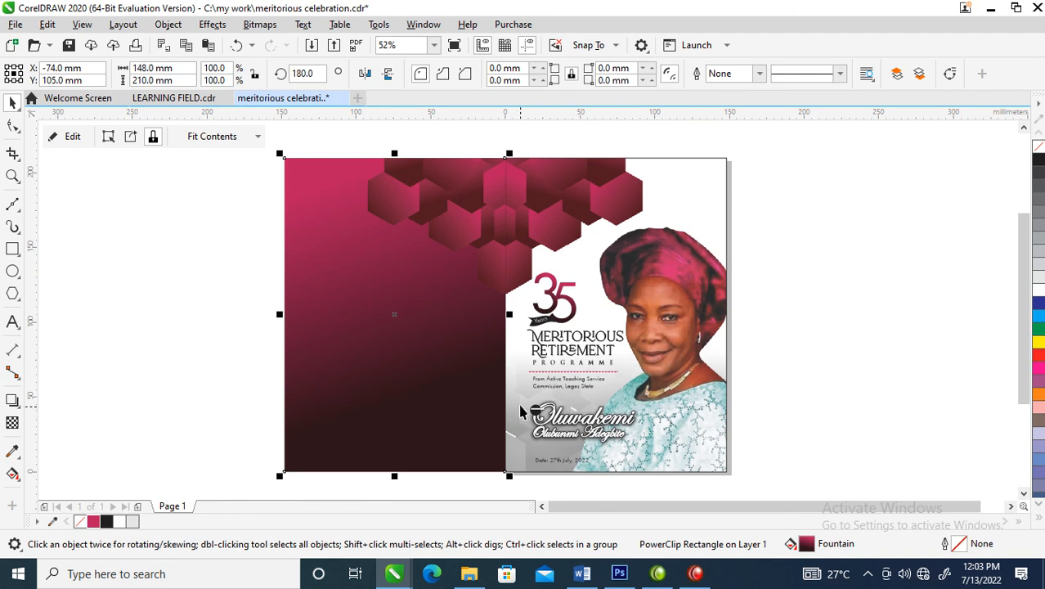
Step: Move the "Date: 27th July, 2022" text onto the dress, beside the second line of the name
key(z)
drag(467, 351, 727, 488)
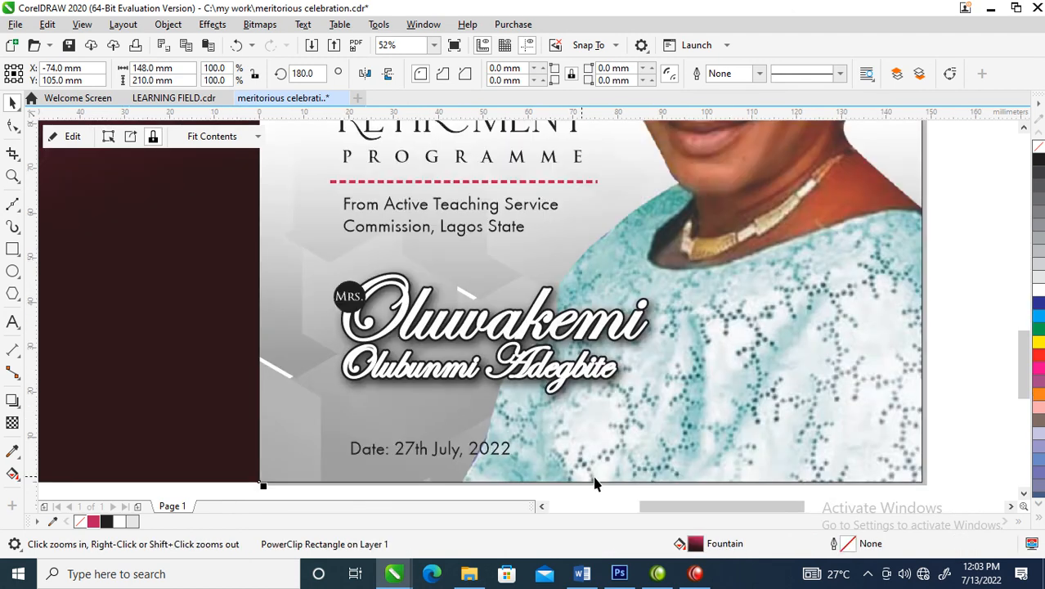
key(space)
drag(505, 448, 741, 369)
Step: Delete the "Date: " prefix so the text reads only "27th July, 2022"
double_click(748, 361)
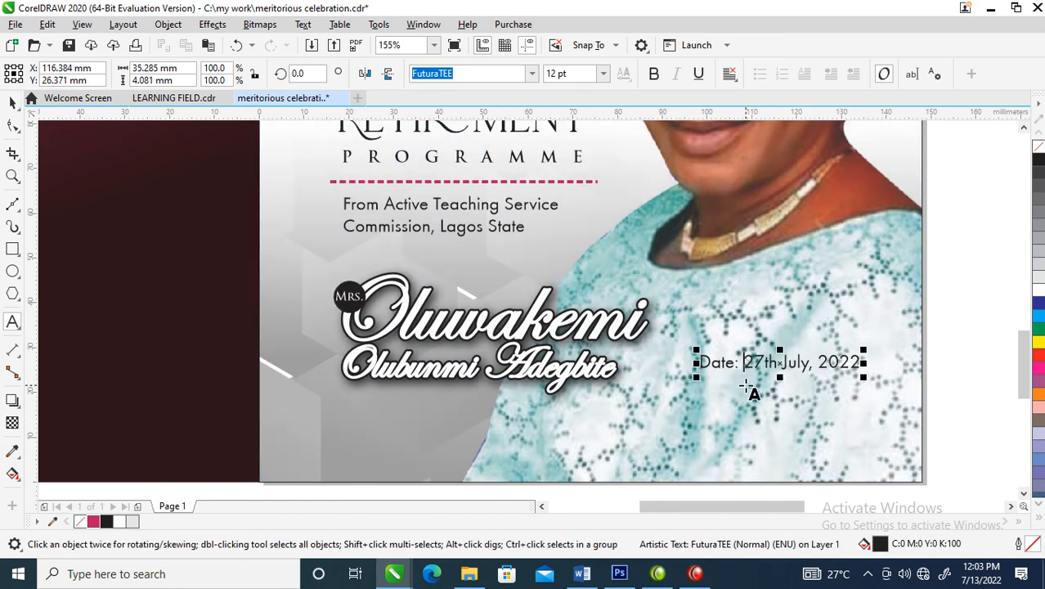
key(BackSpace)
key(BackSpace)
key(BackSpace)
key(BackSpace)
key(BackSpace)
key(BackSpace)
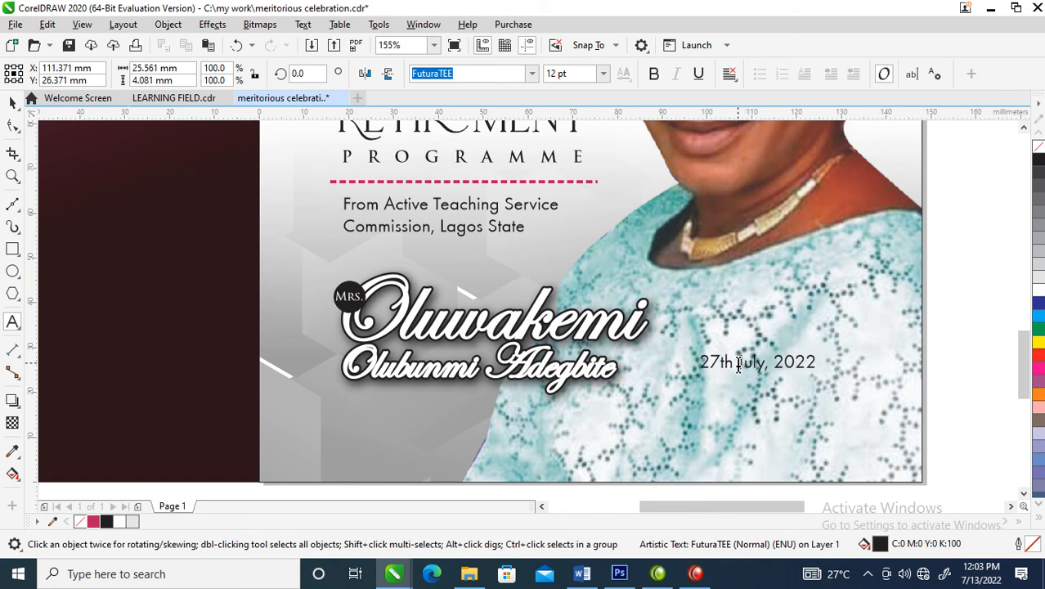
Step: Break the date into three lines, "27th", "July" and "2022", and remove the comma after the month
click(738, 363)
key(Return)
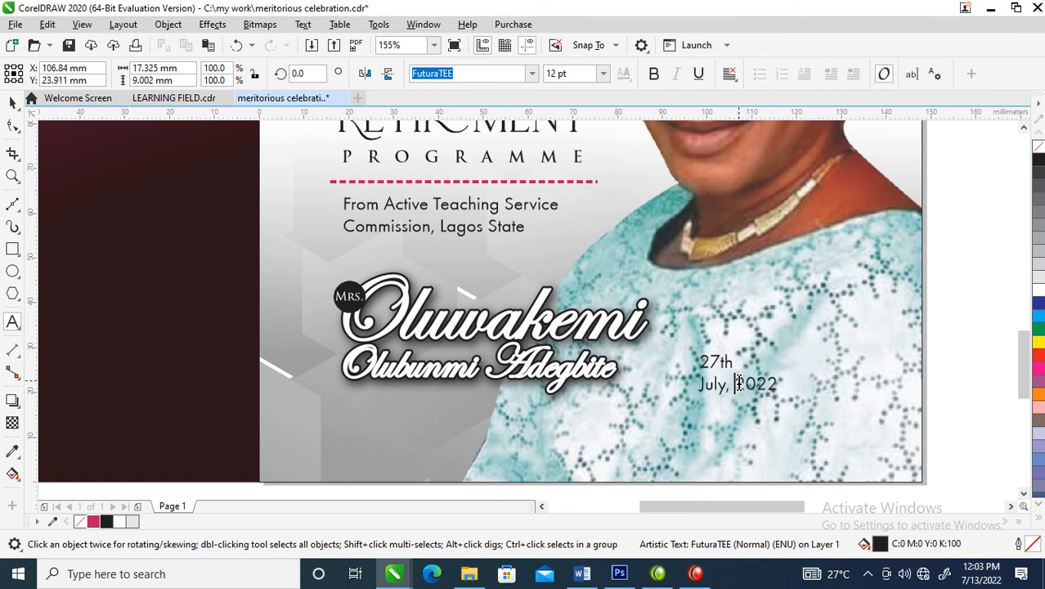
click(739, 383)
key(Return)
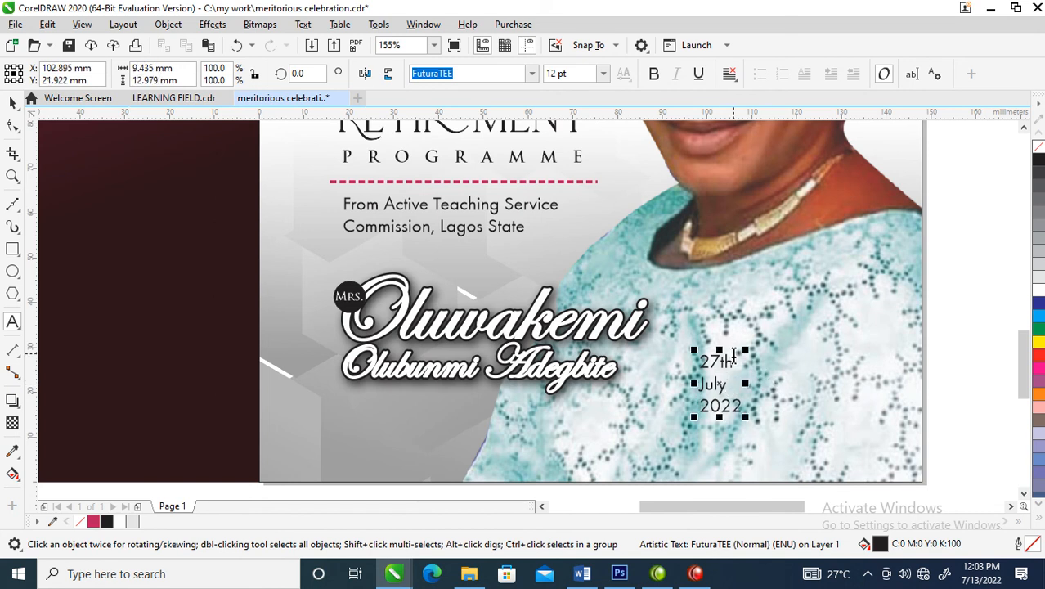
Step: Make only the "27th" line of the date text bold
click(694, 357)
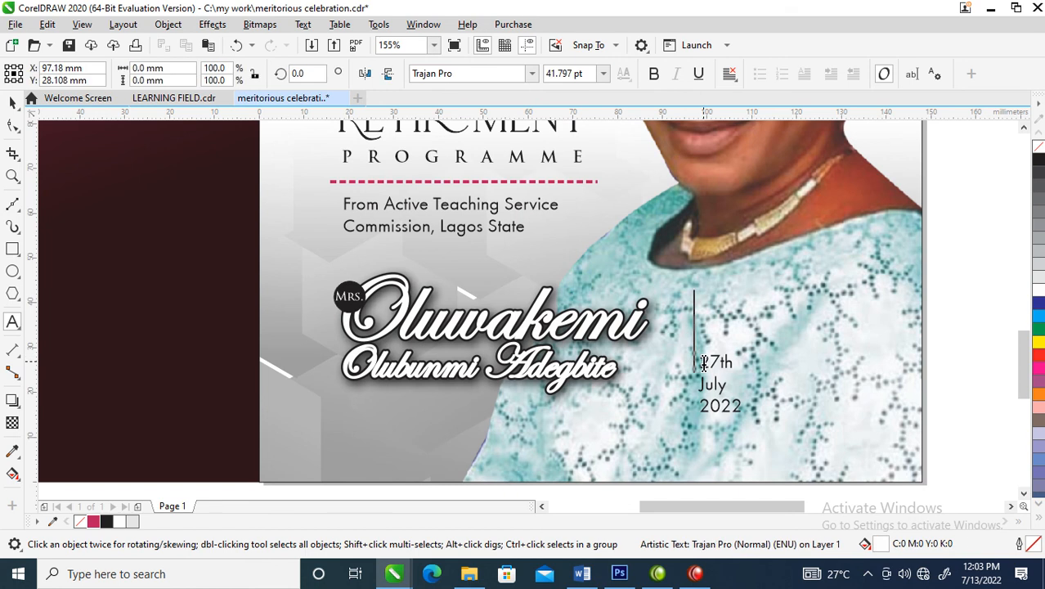
click(711, 361)
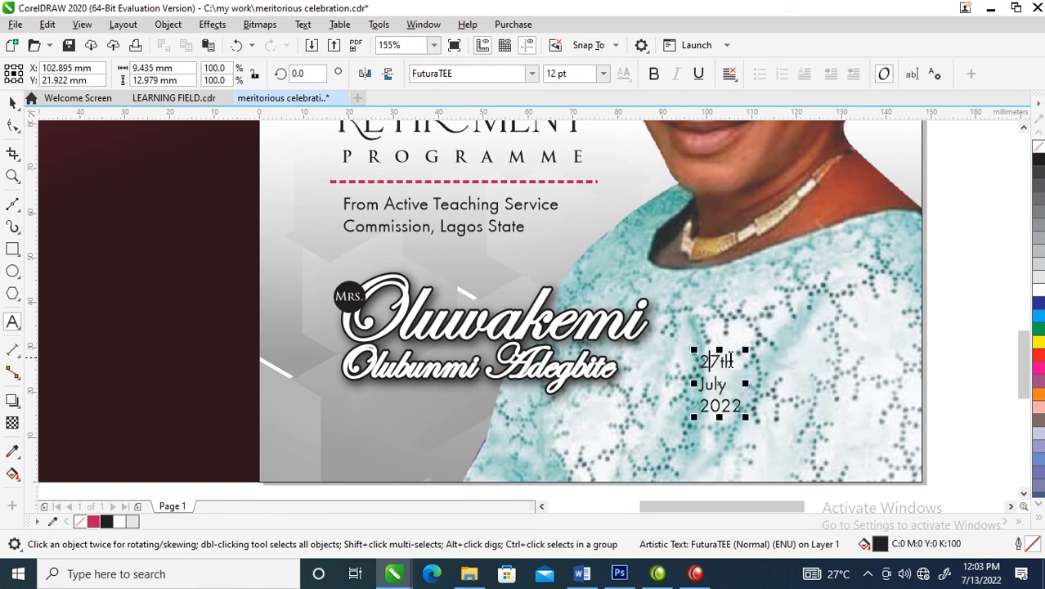
drag(735, 358, 696, 353)
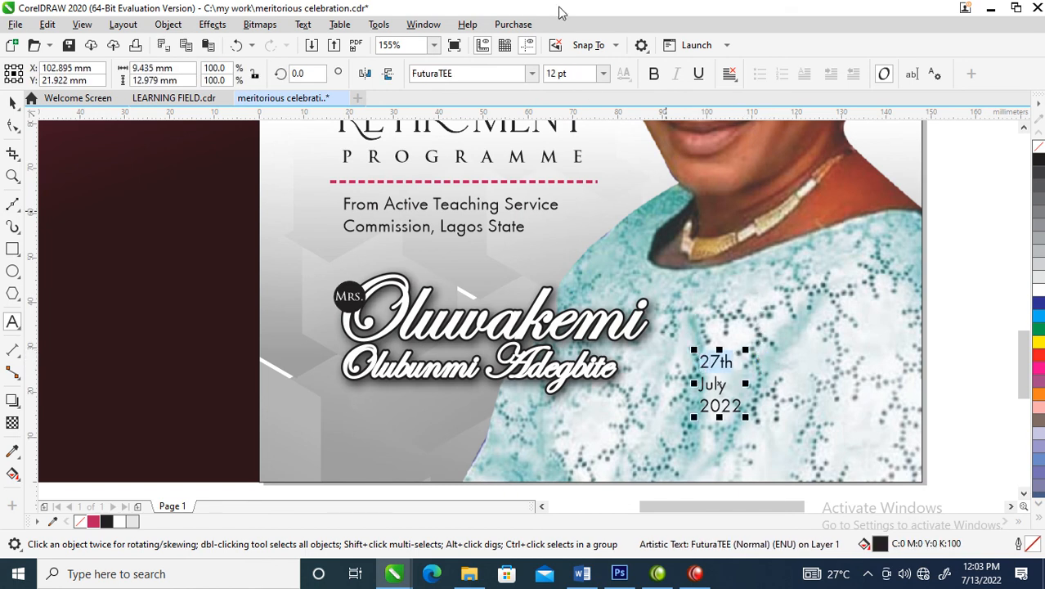
click(653, 73)
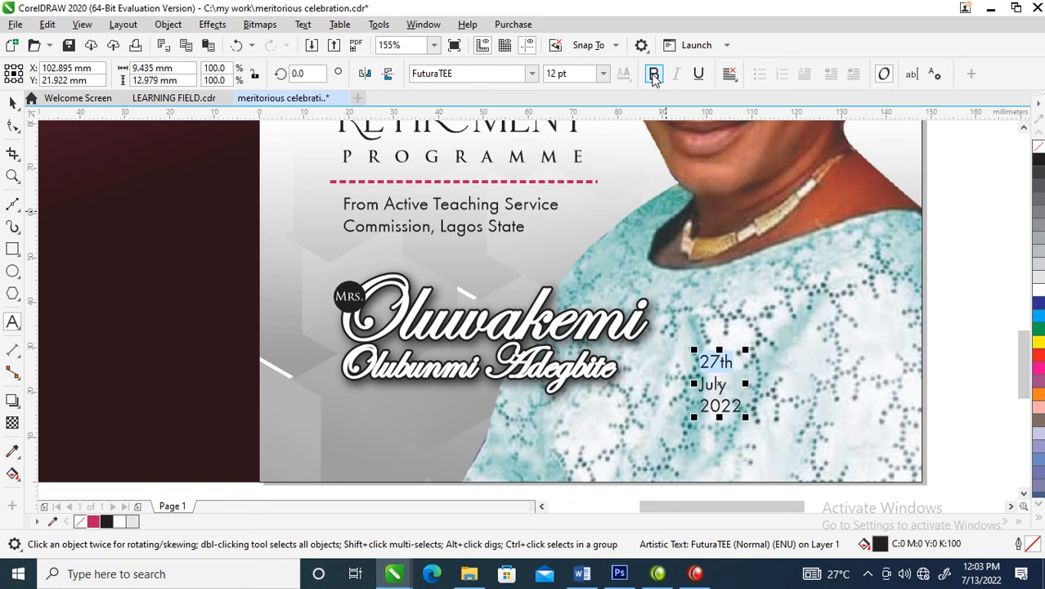
key(ctrl+space)
ctrl+click(736, 370)
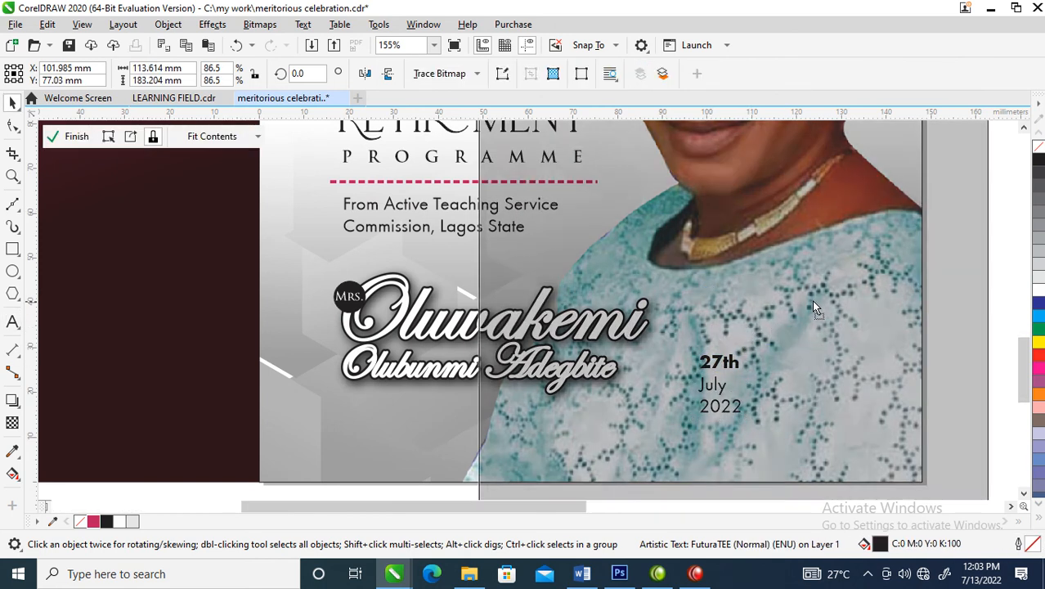
drag(735, 369, 776, 337)
key(ctrl+z)
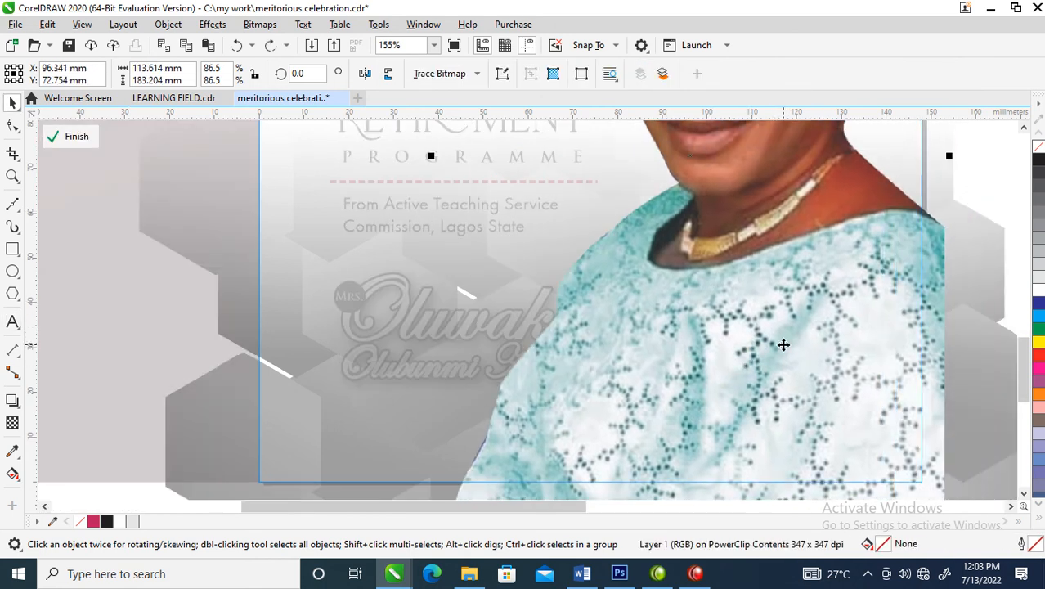
ctrl+click(847, 280)
click(889, 262)
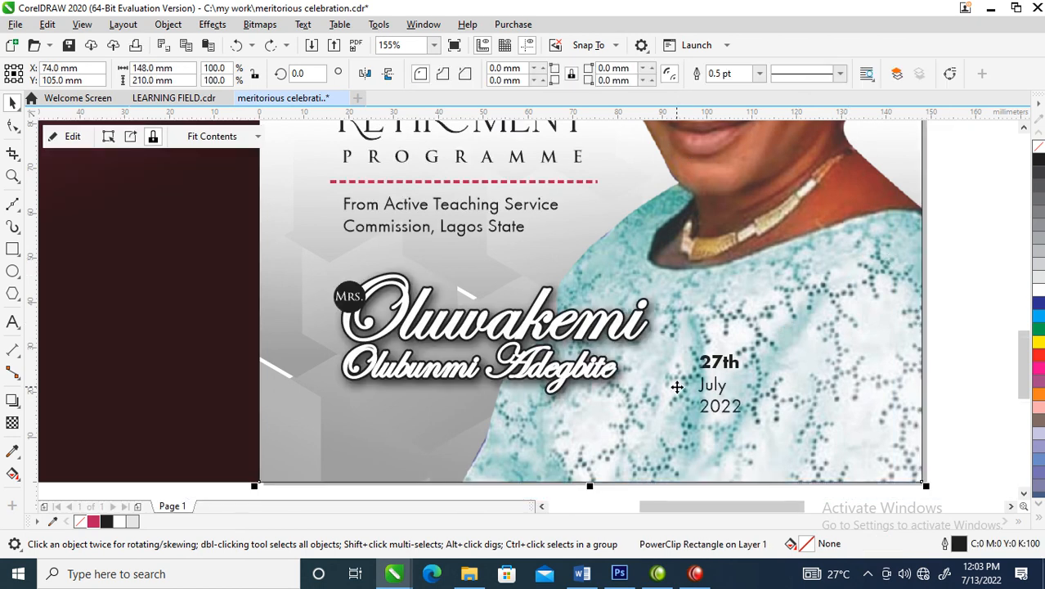
Step: Scale the three-line date text up proportionally to about 19 pt
click(710, 376)
drag(745, 348, 781, 309)
click(799, 313)
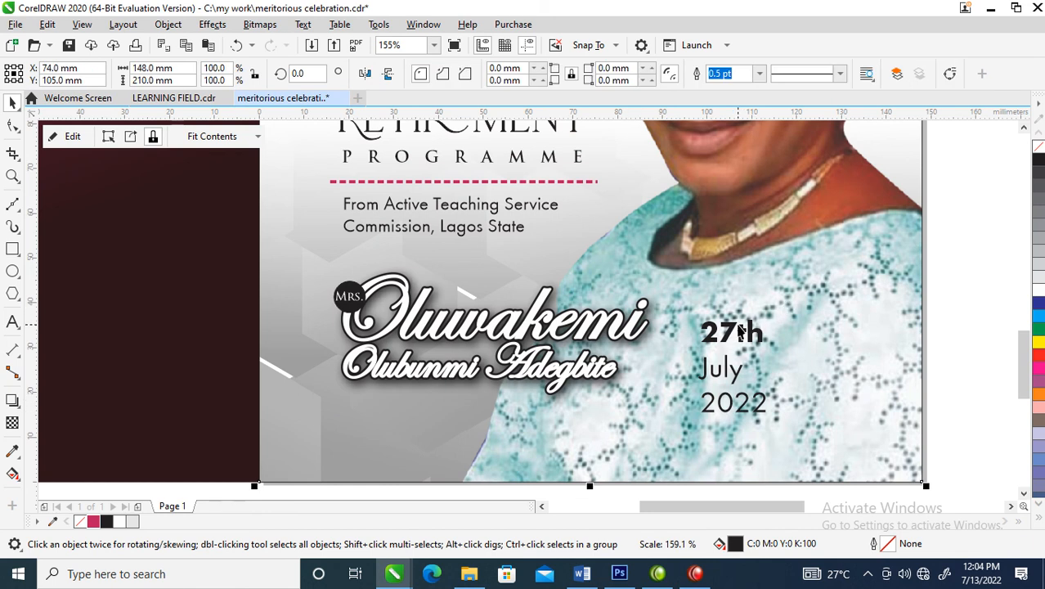
Step: Tighten the date text's line spacing to about 16.7 mm overall height and move it lower right on the dress
click(734, 333)
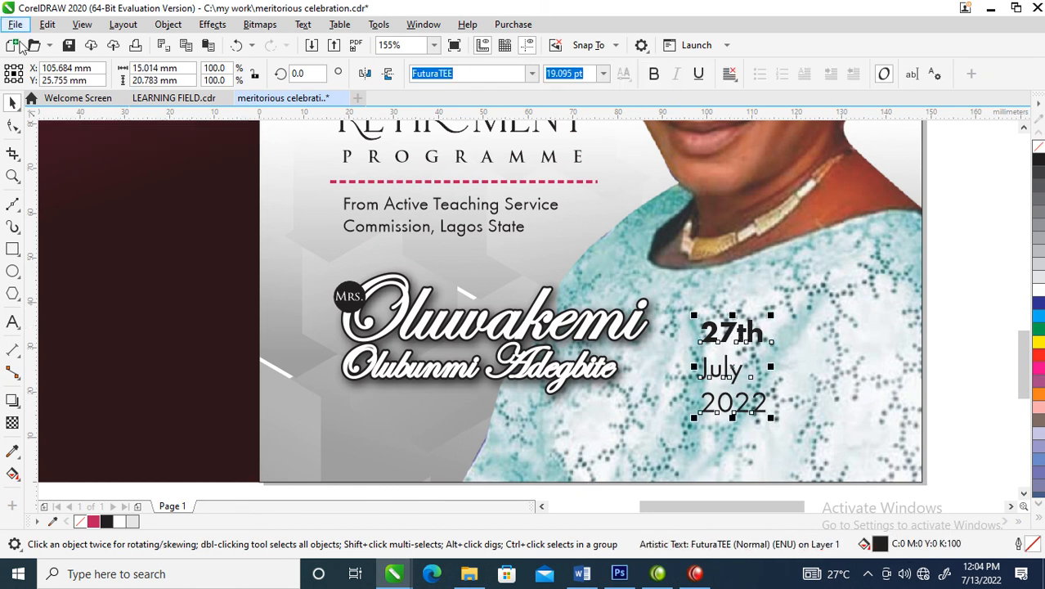
click(11, 127)
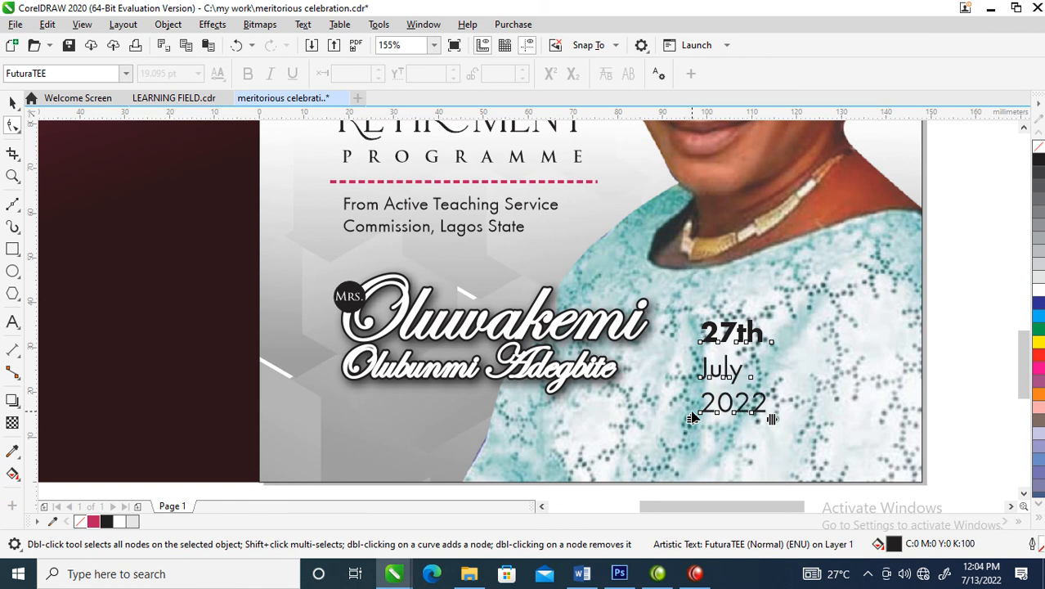
drag(692, 419, 692, 398)
key(space)
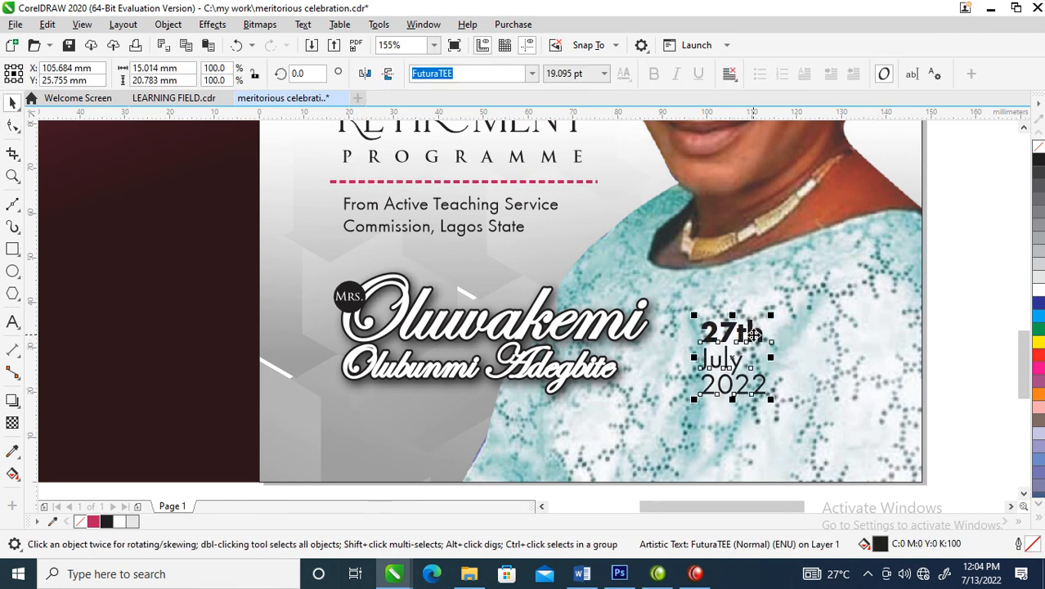
drag(753, 334, 814, 372)
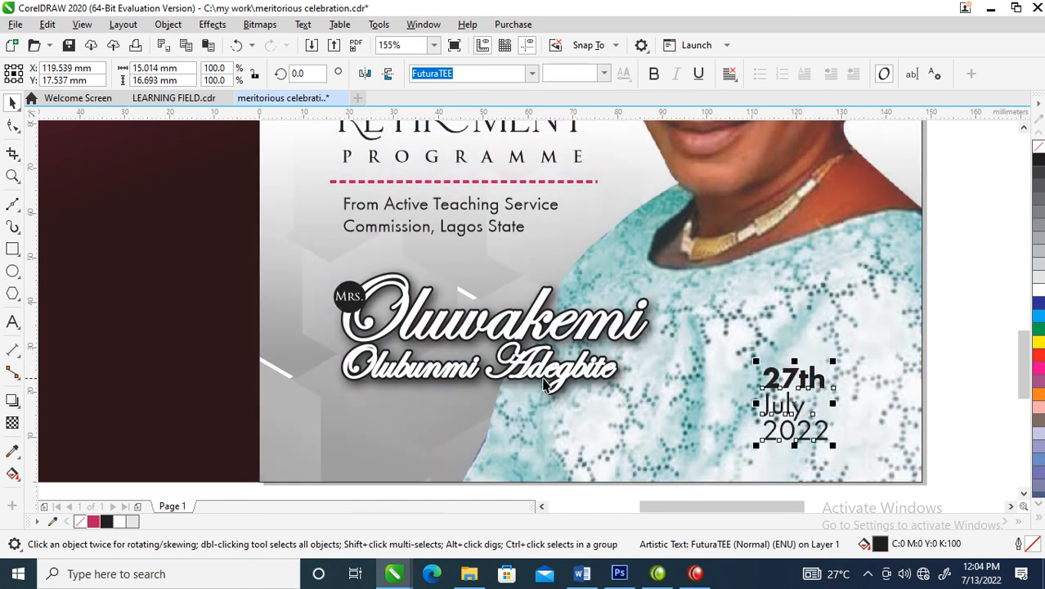
Step: Draw a rectangle about 21 × 31 mm around the date down to the page edge and fill it with C23 M100 Y43 K4
click(13, 249)
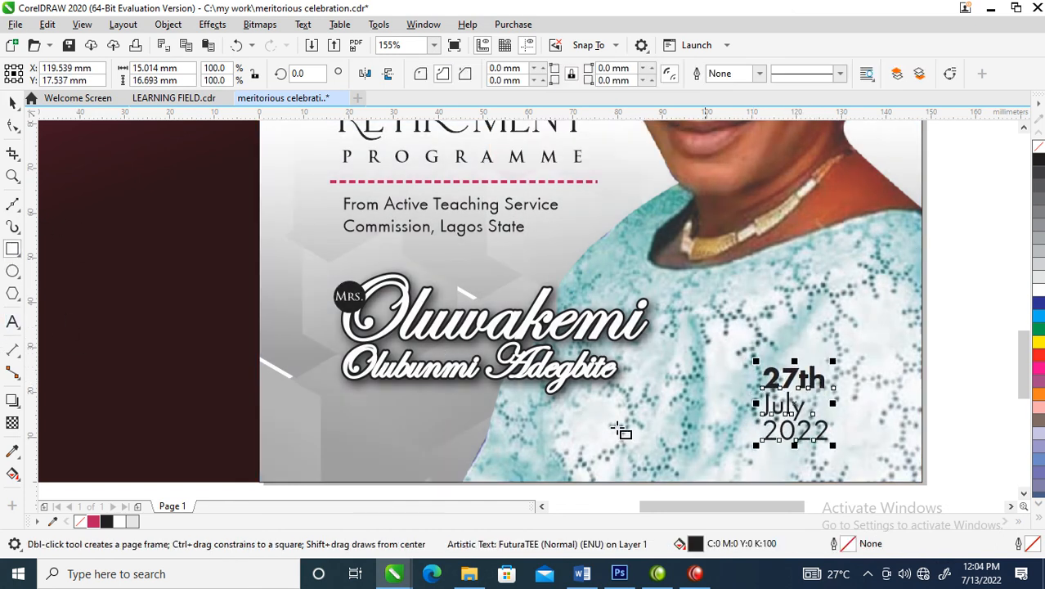
drag(747, 348, 843, 489)
click(93, 521)
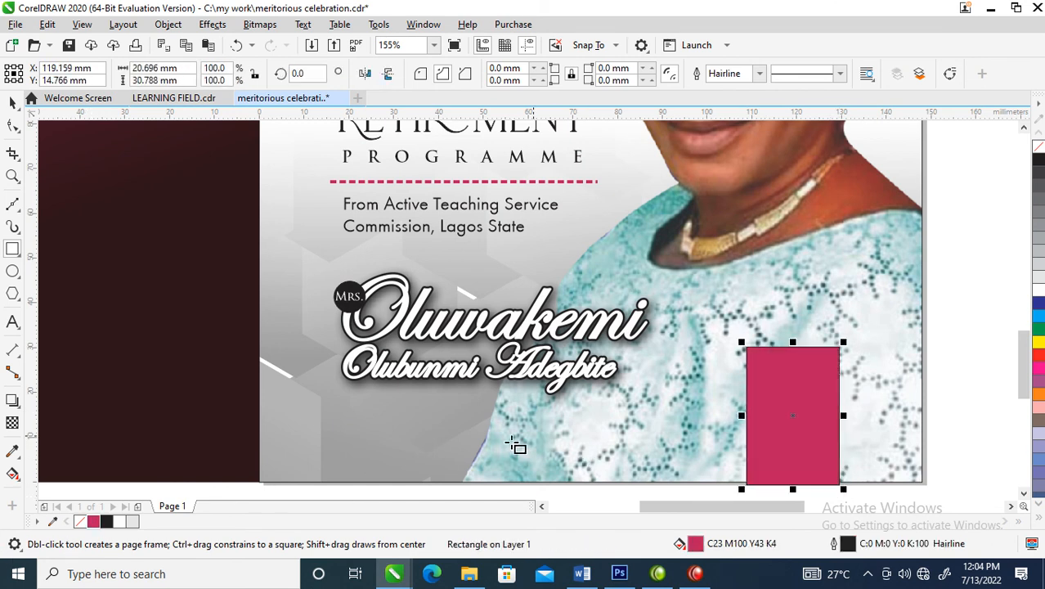
Step: Copy all properties of the title's "5" to the date rectangle, giving it the gradient fill without an outline
key(space)
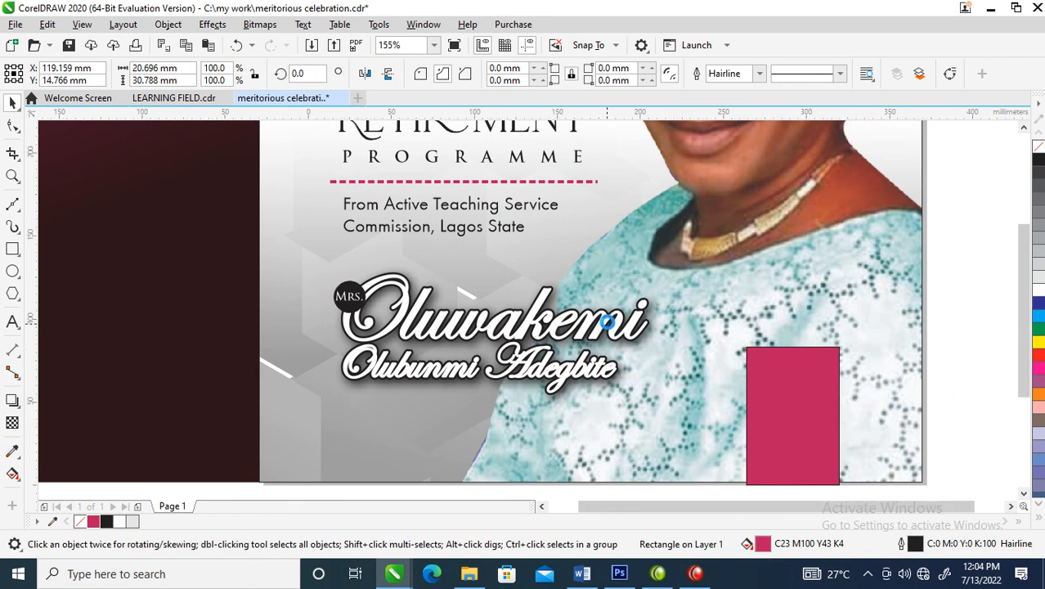
key(F4)
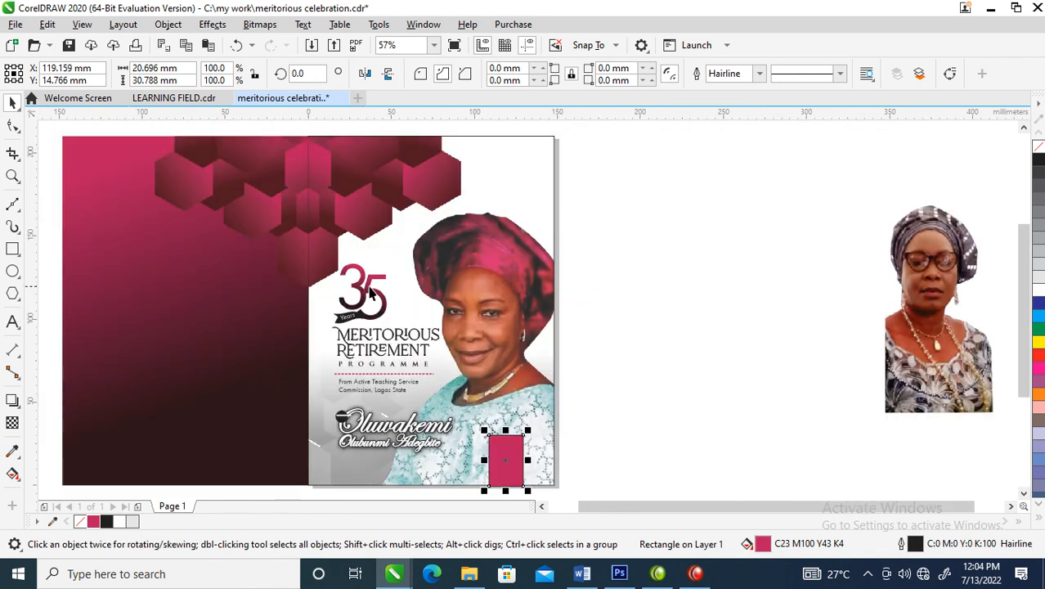
drag(364, 286, 503, 462)
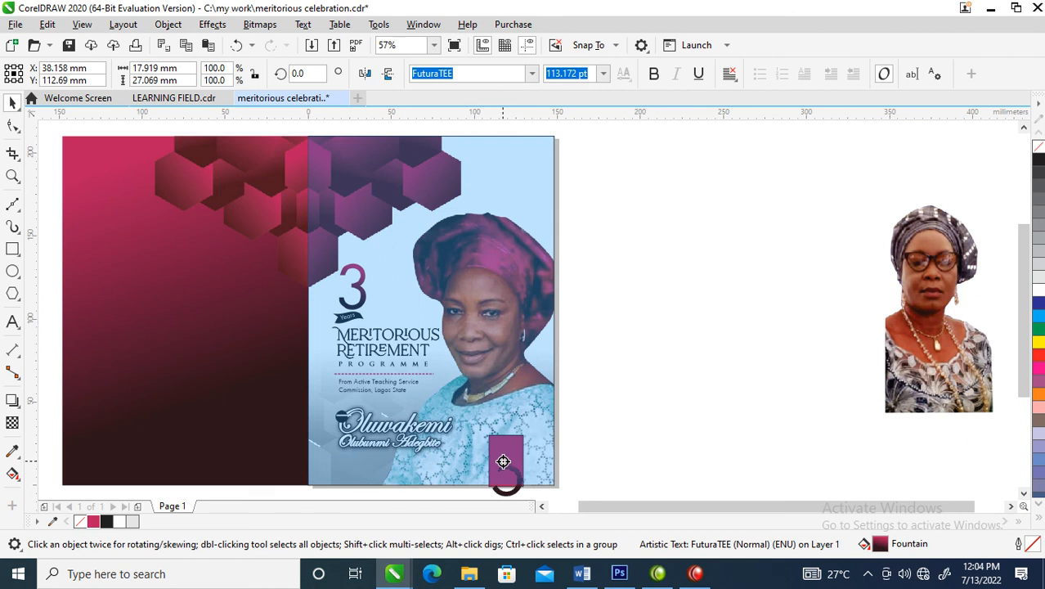
drag(503, 462, 503, 463)
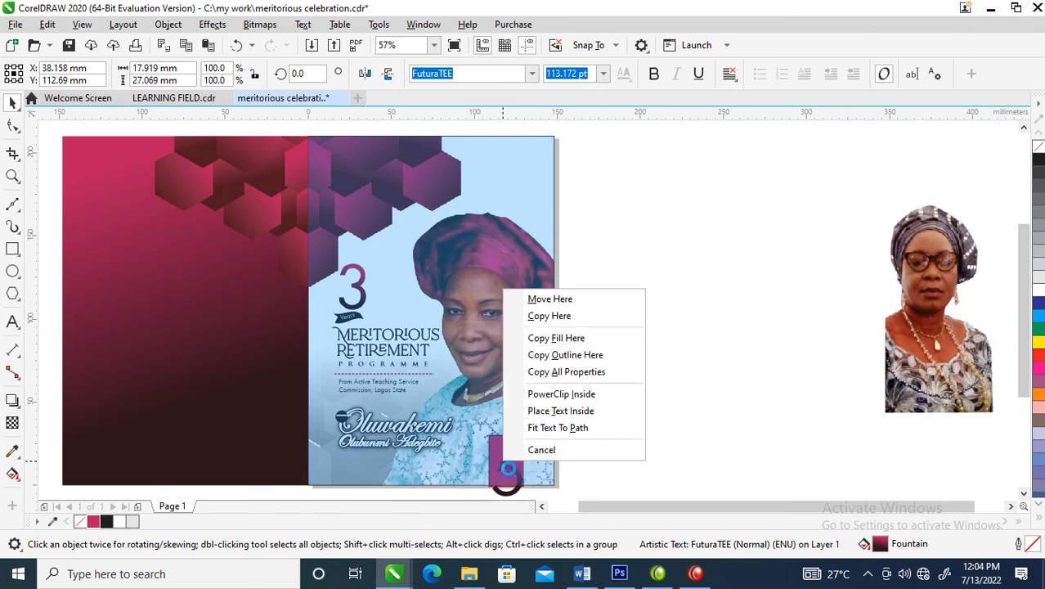
click(548, 374)
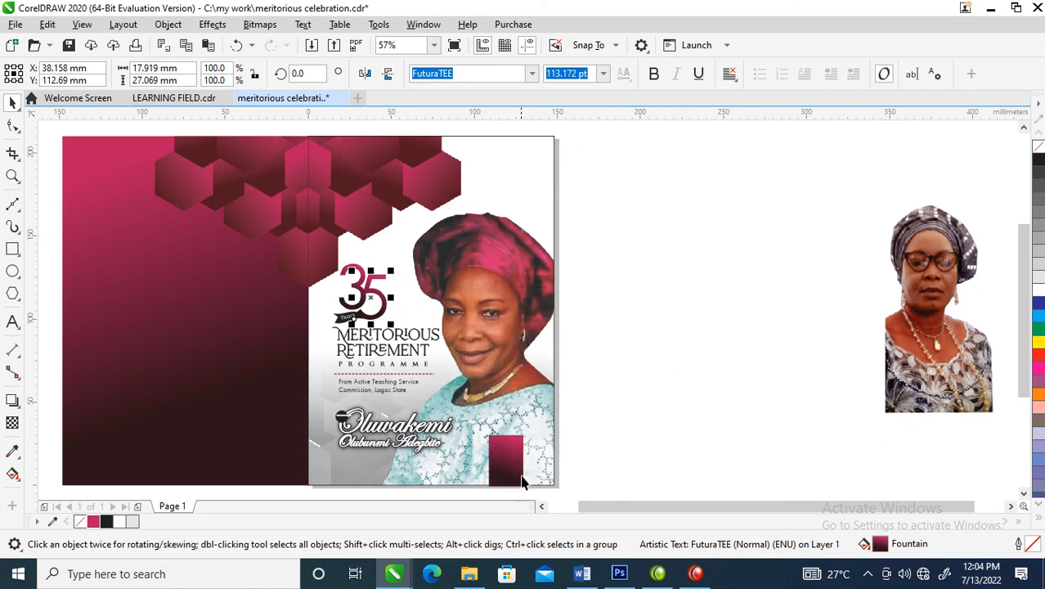
Step: Send the gradient rectangle behind the date and fill the date text with white
click(517, 450)
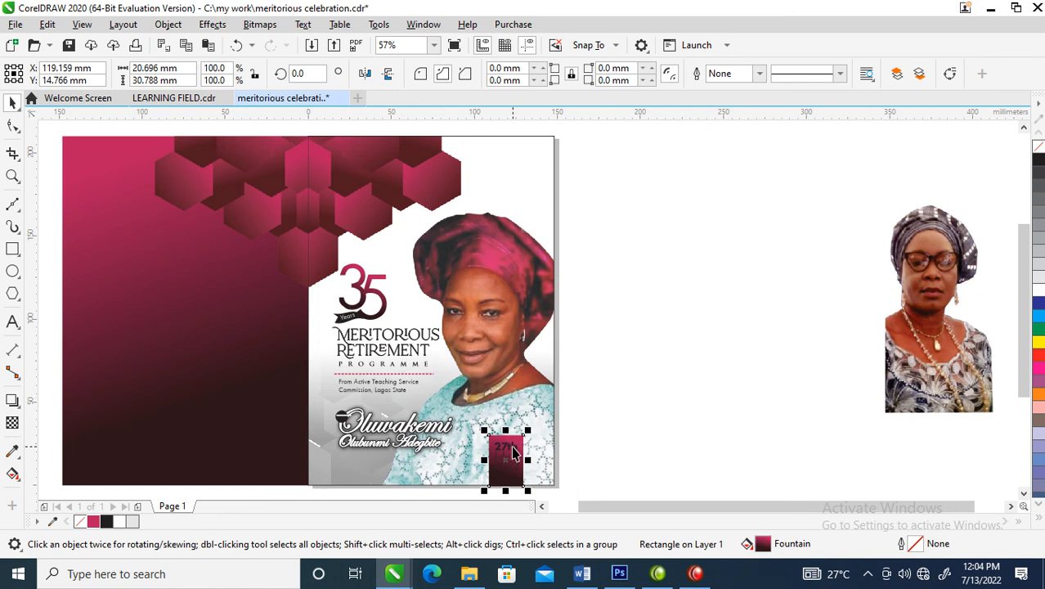
click(513, 448)
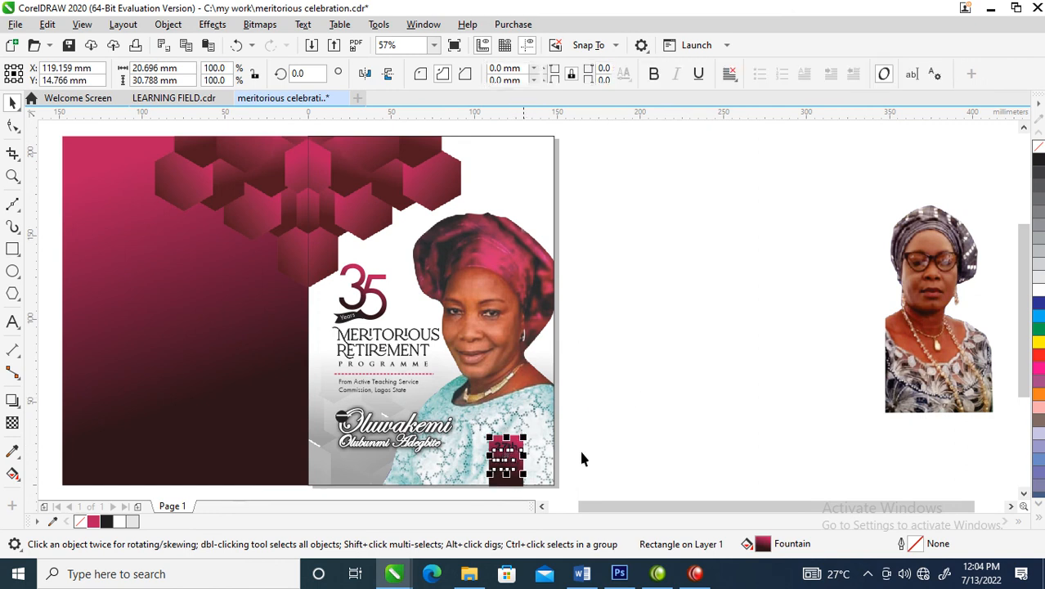
click(1040, 291)
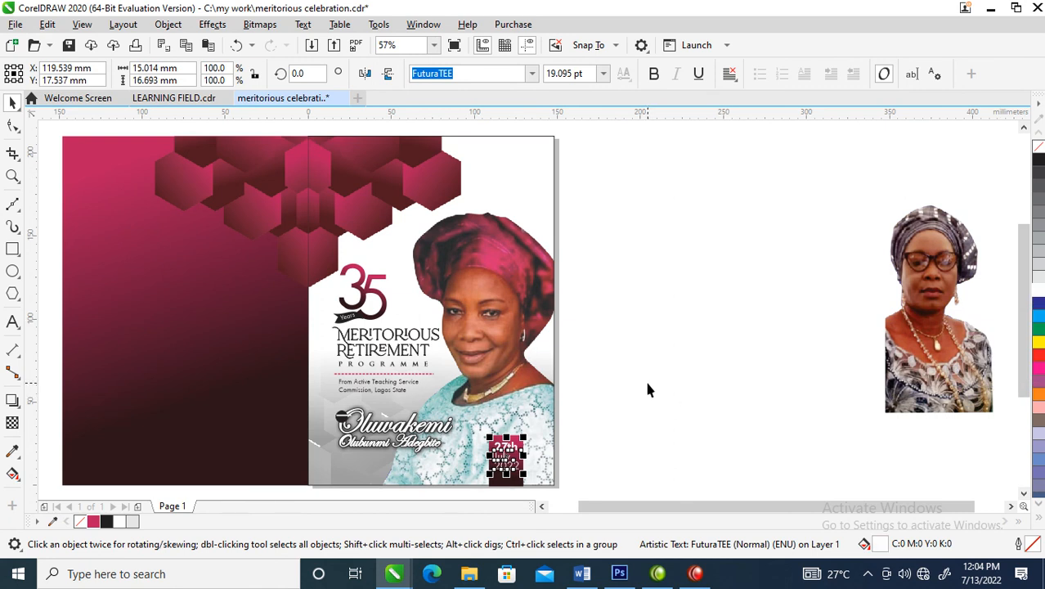
Step: Place a copy of the portrait of the woman in glasses over the front cover, keeping the original beside the page
scroll(646, 384, down, 3)
key(z)
drag(473, 305, 752, 422)
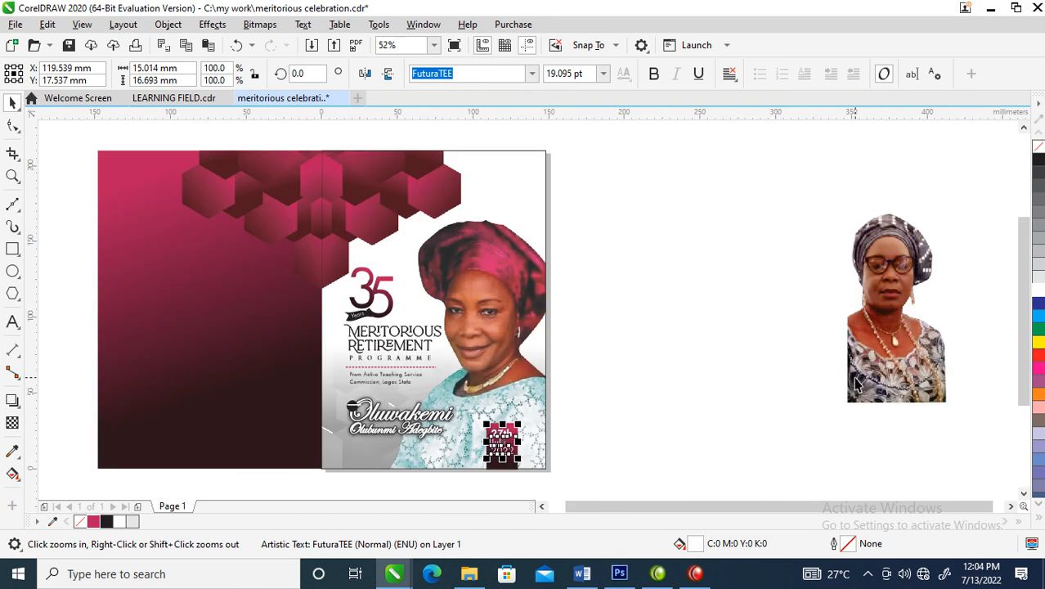
key(space)
drag(913, 359, 524, 308)
right_click(524, 308)
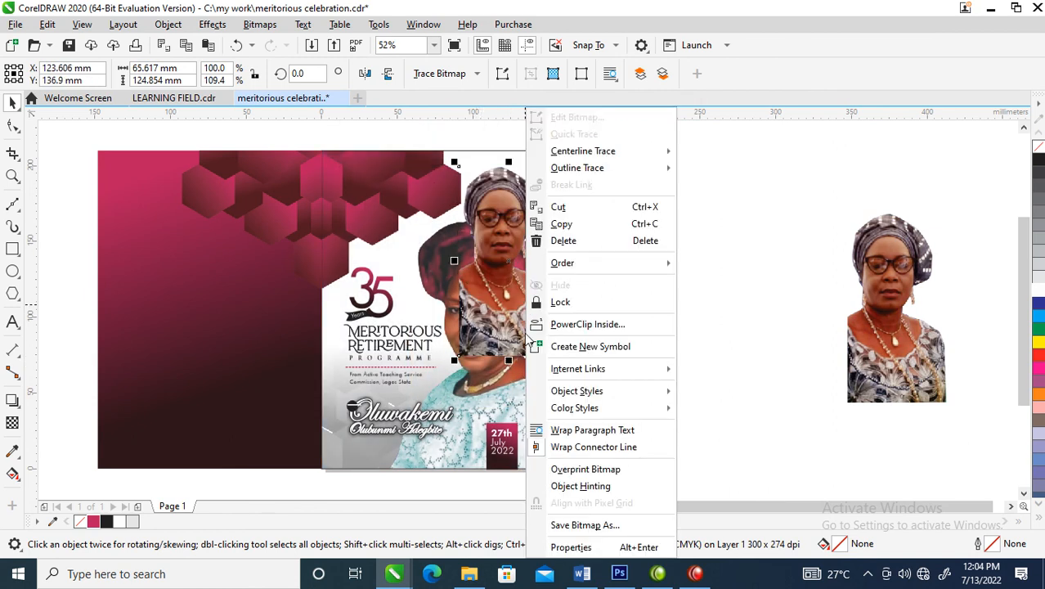
click(475, 319)
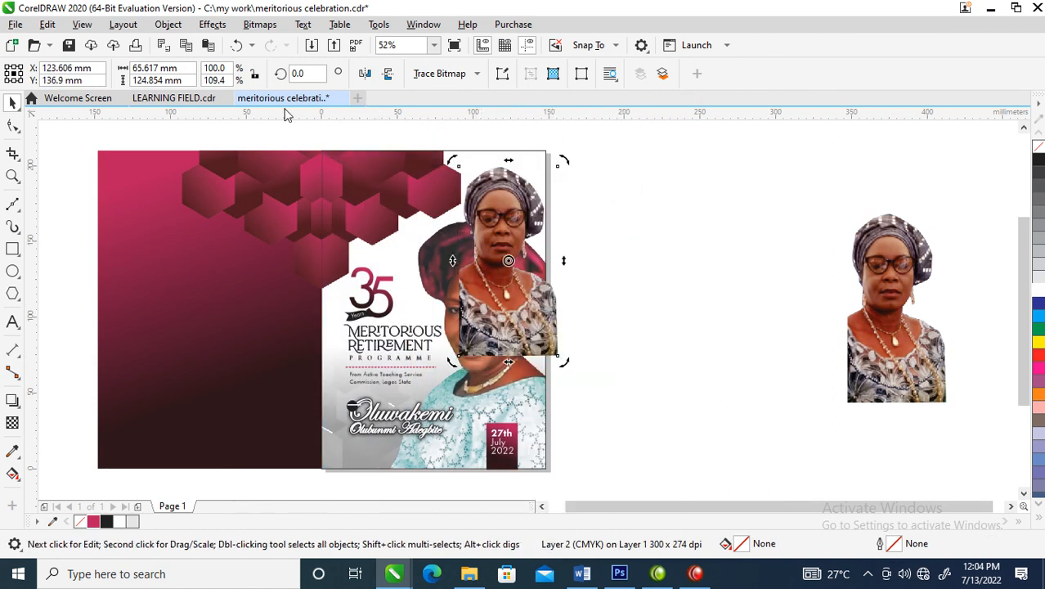
Step: Convert the copied portrait to a 300 dpi Grayscale (8-bit) bitmap with anti-aliasing and a transparent background
click(260, 24)
click(260, 25)
click(260, 24)
click(279, 45)
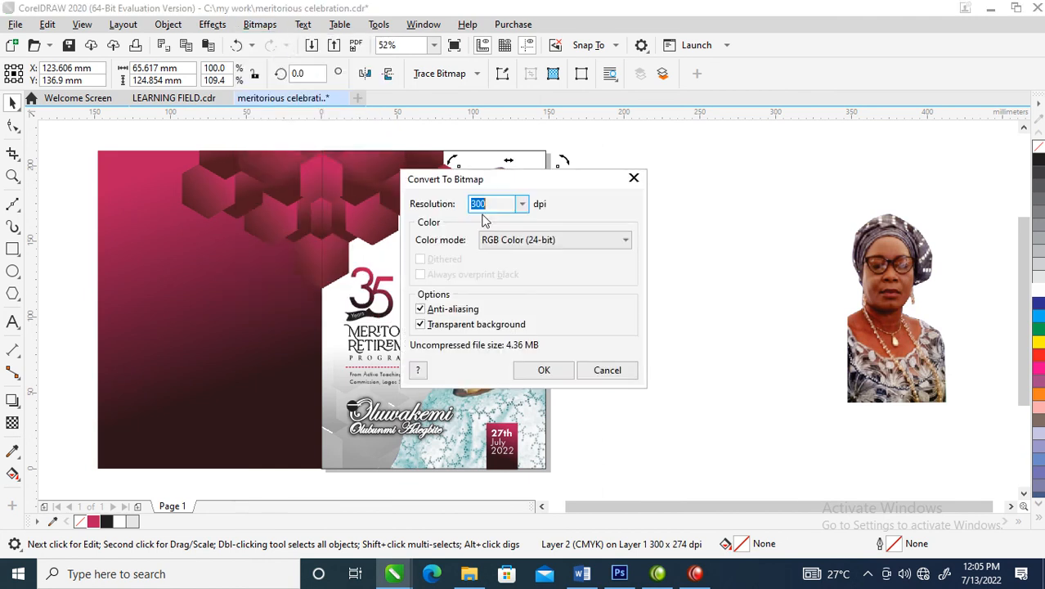
click(594, 250)
click(591, 243)
click(593, 243)
click(602, 242)
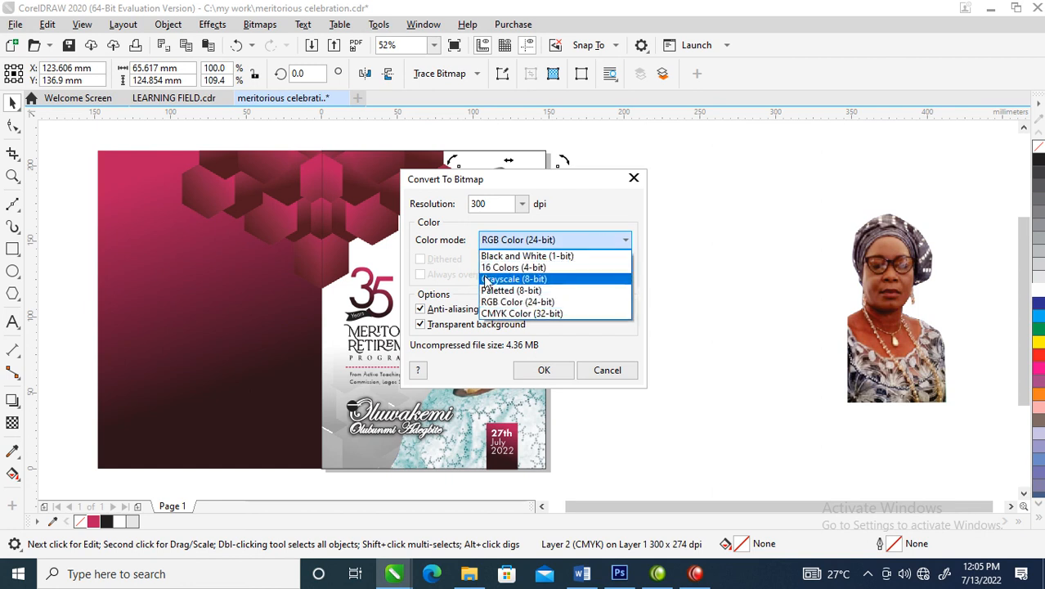
click(494, 281)
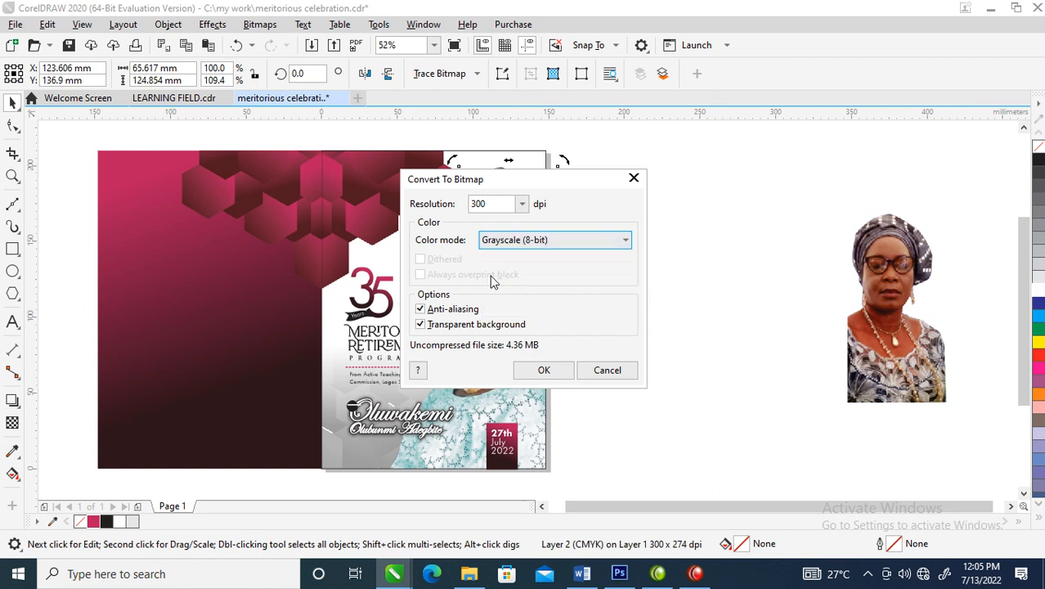
click(544, 371)
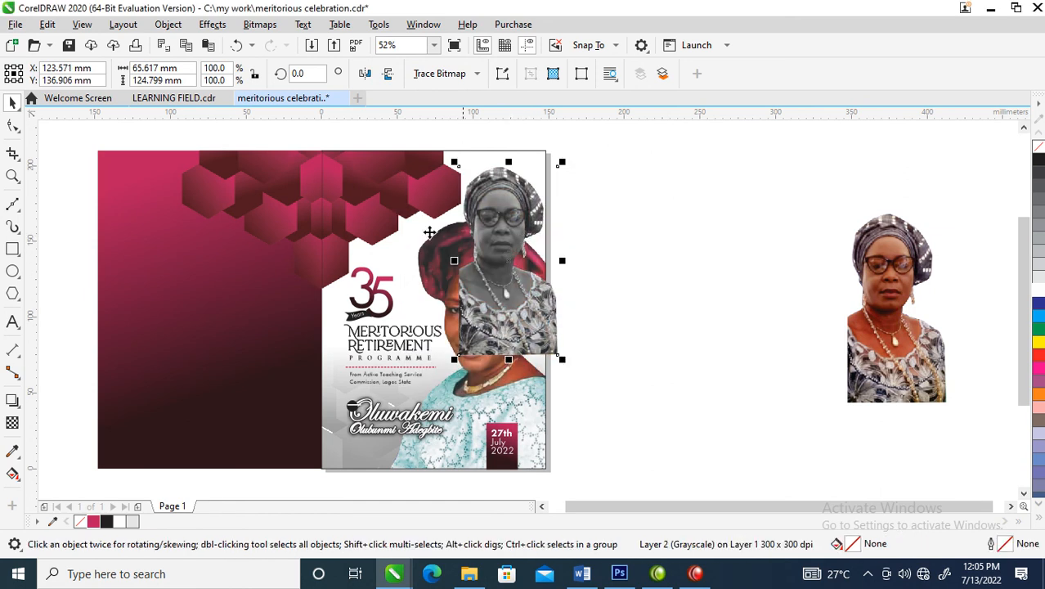
Step: Apply a uniform transparency of 50 to the grayscale portrait and move it onto the back cover
click(12, 423)
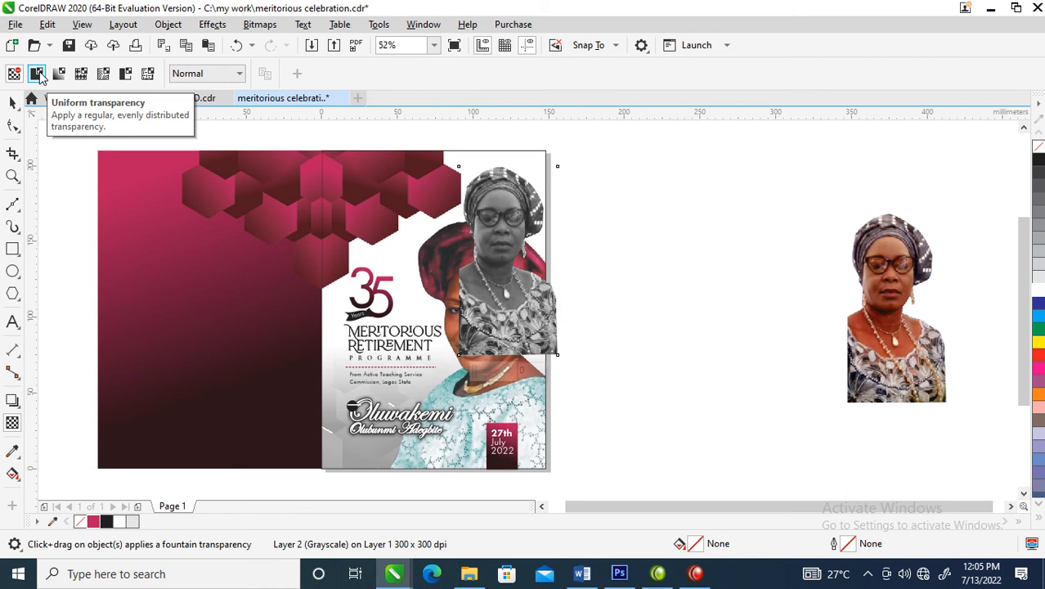
click(37, 74)
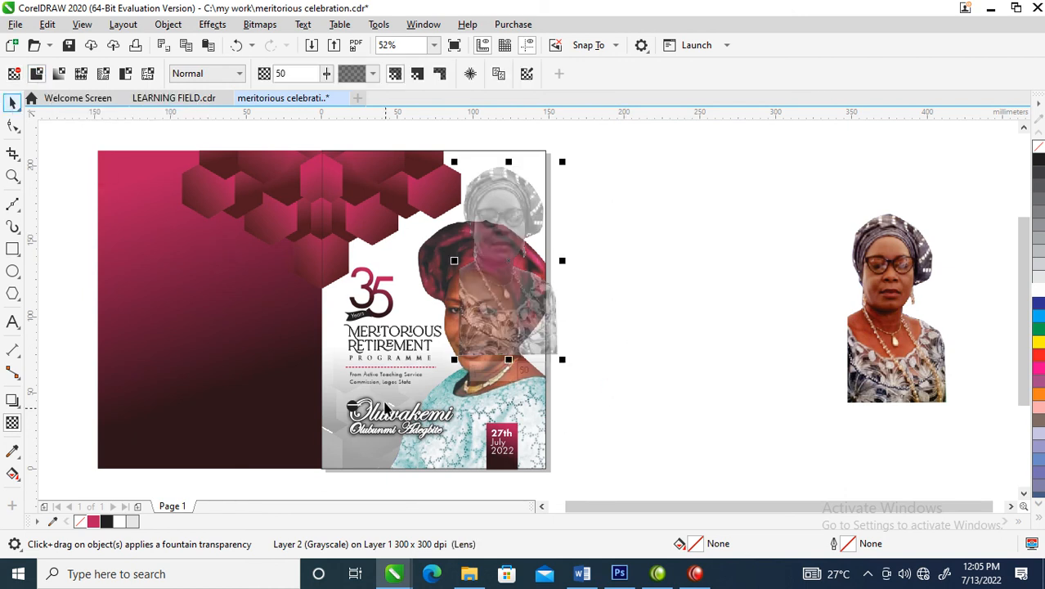
click(13, 102)
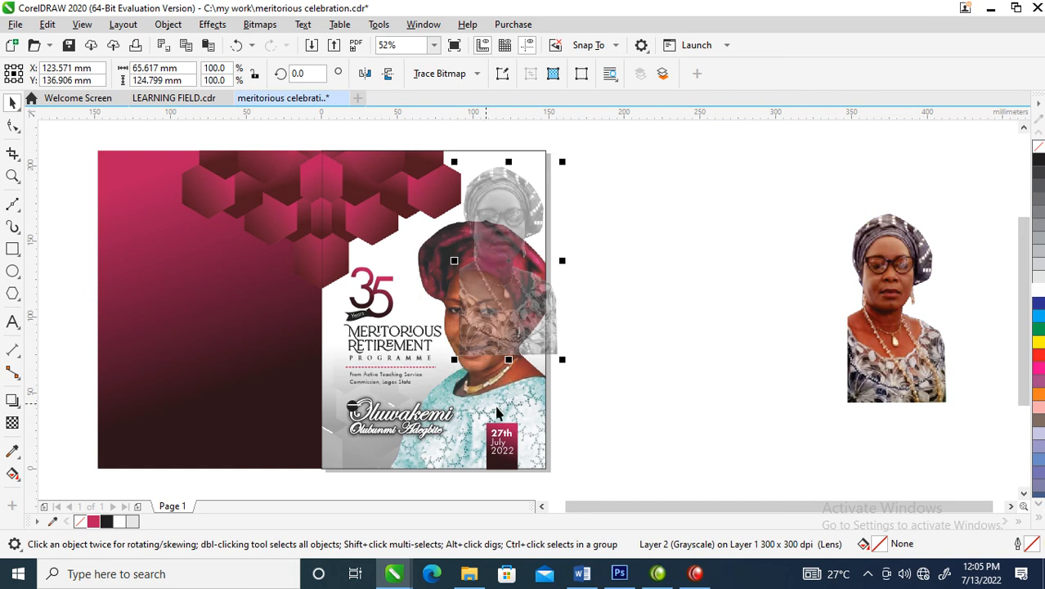
drag(506, 287, 349, 325)
drag(192, 364, 192, 363)
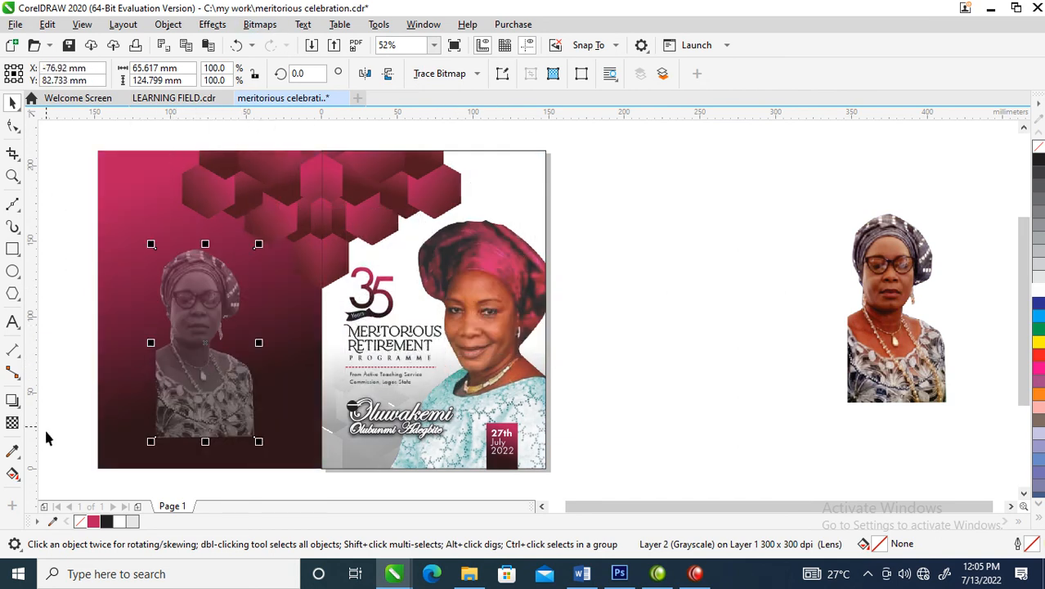
Step: Try the Subtract merge mode on the grayscale portrait's transparency, and settle on Multiply
click(13, 422)
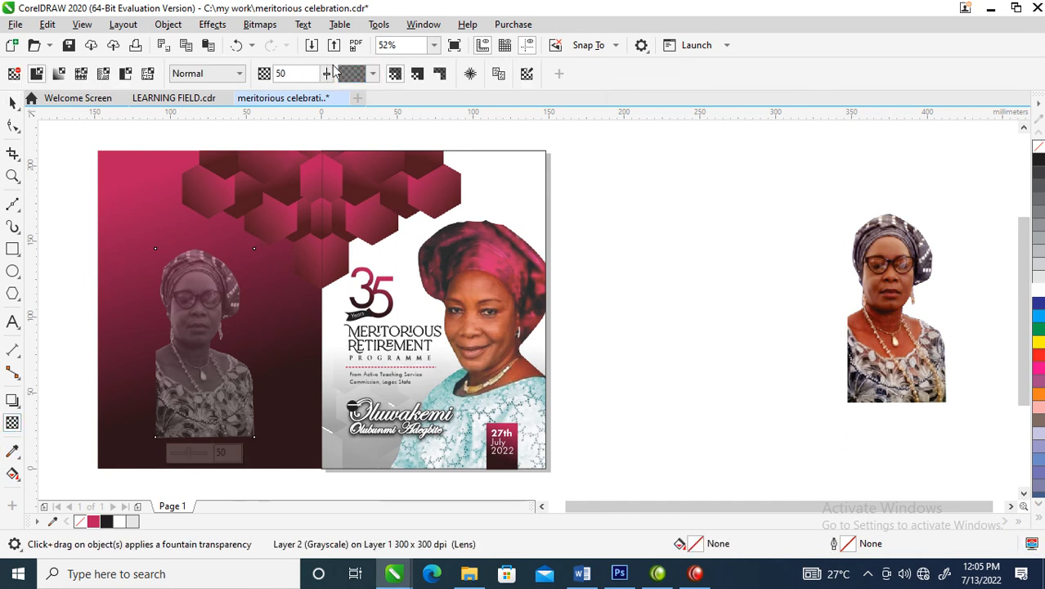
click(239, 74)
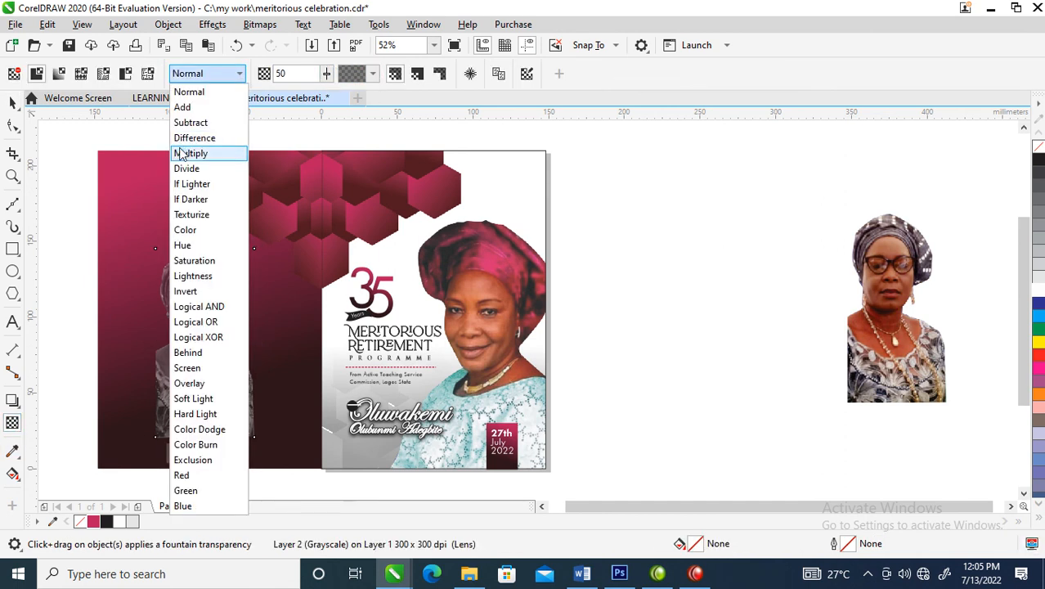
click(194, 125)
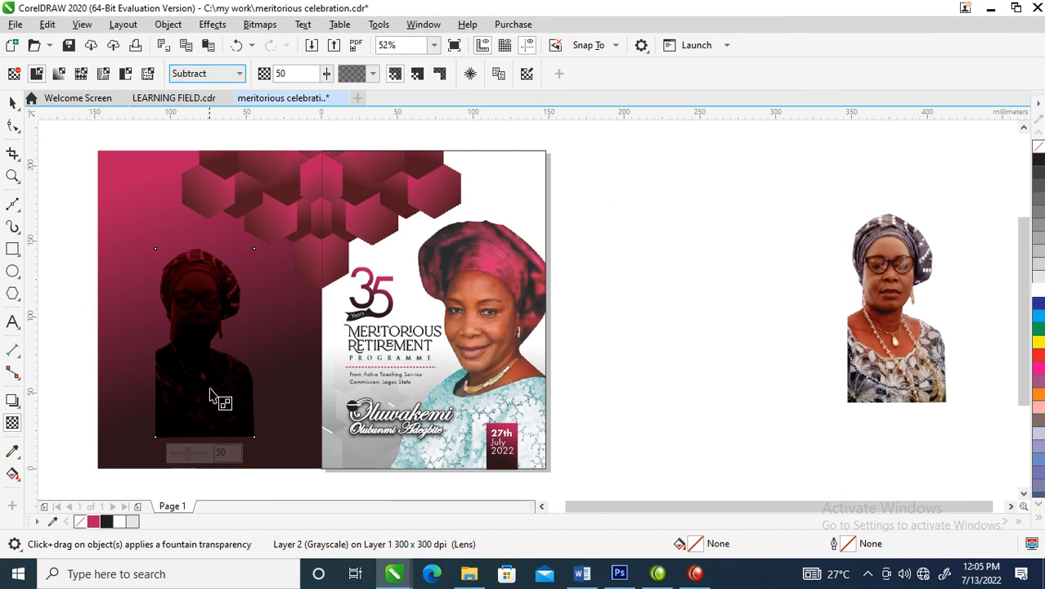
click(240, 73)
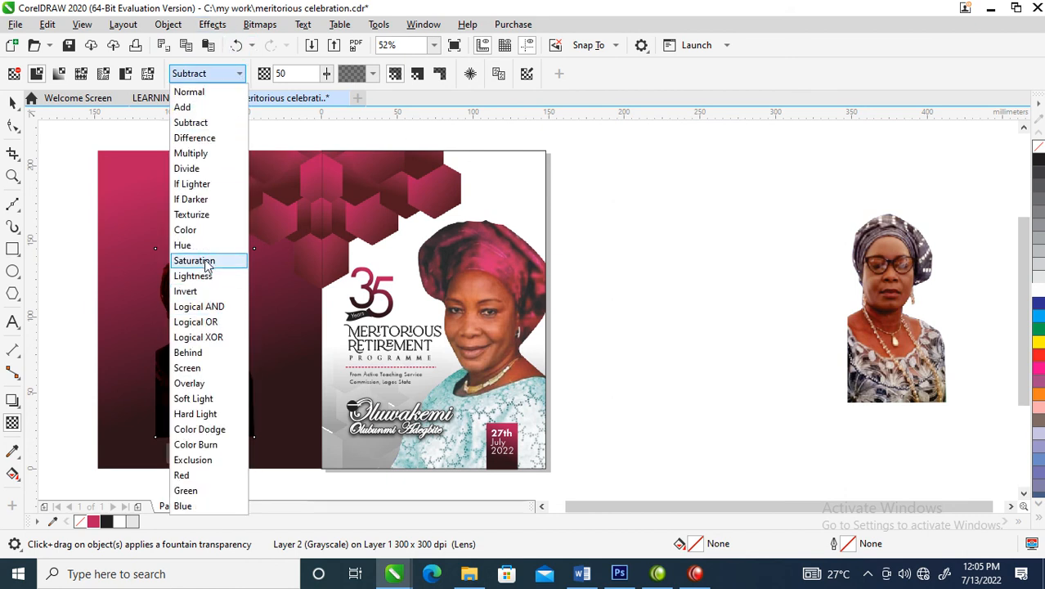
click(193, 154)
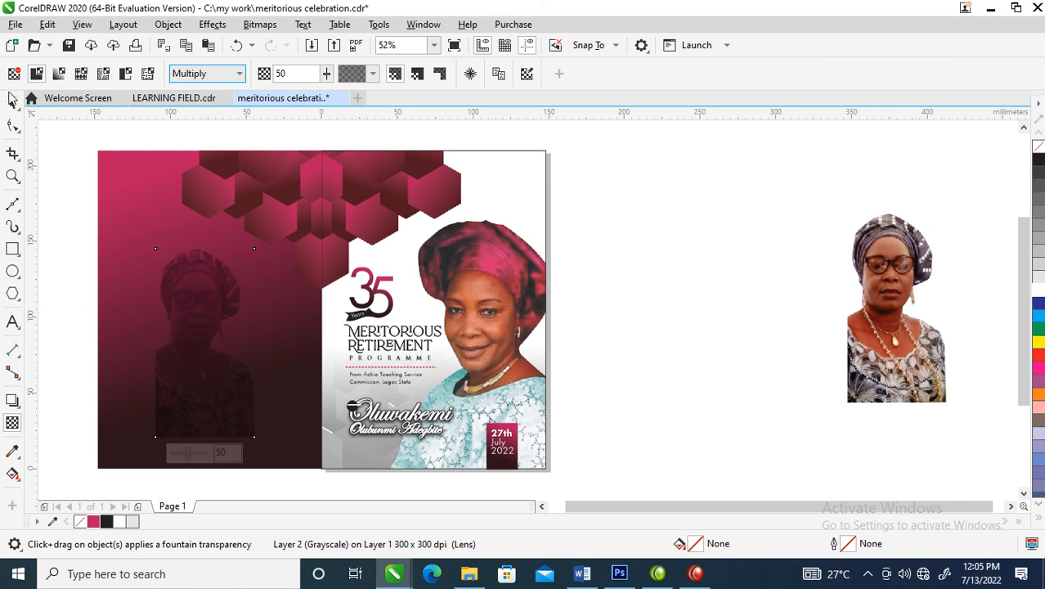
Step: Redirect the back cover's fountain fill so it runs from pink near the lower middle to dark at the upper right
click(12, 102)
click(150, 197)
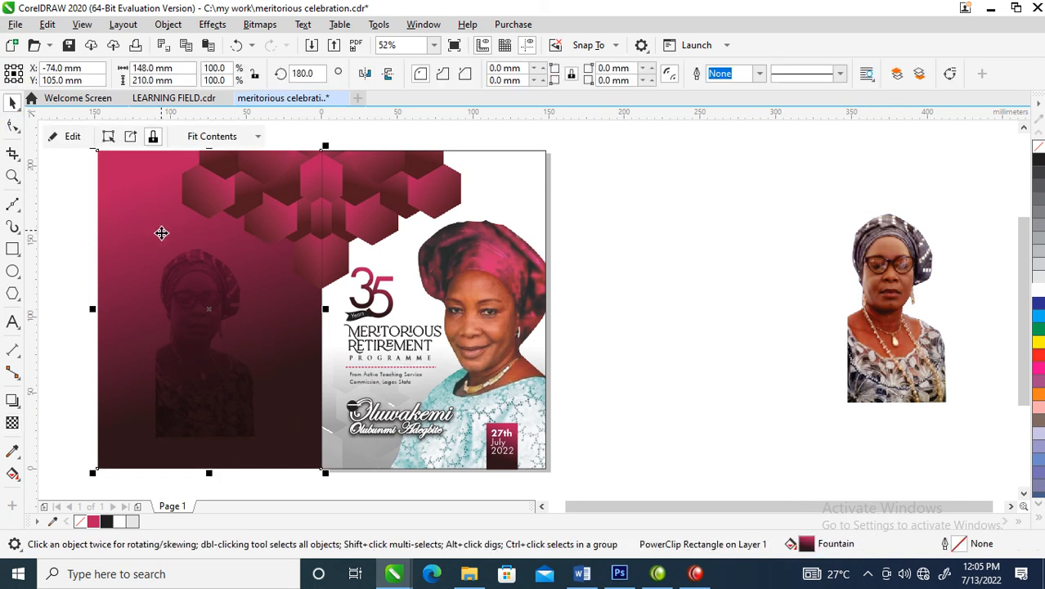
key(g)
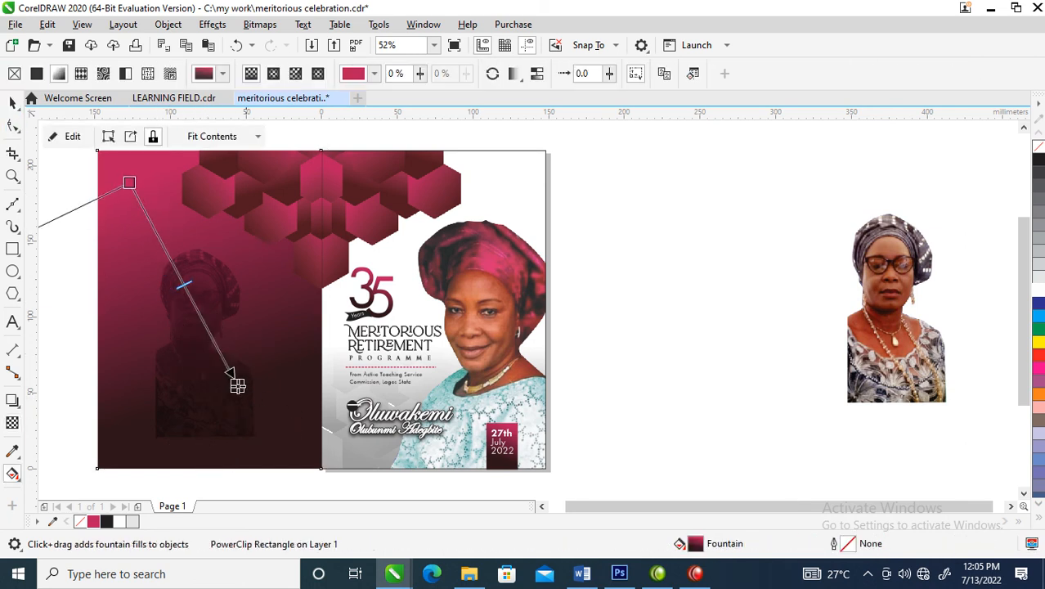
drag(314, 301, 347, 224)
drag(315, 303, 283, 239)
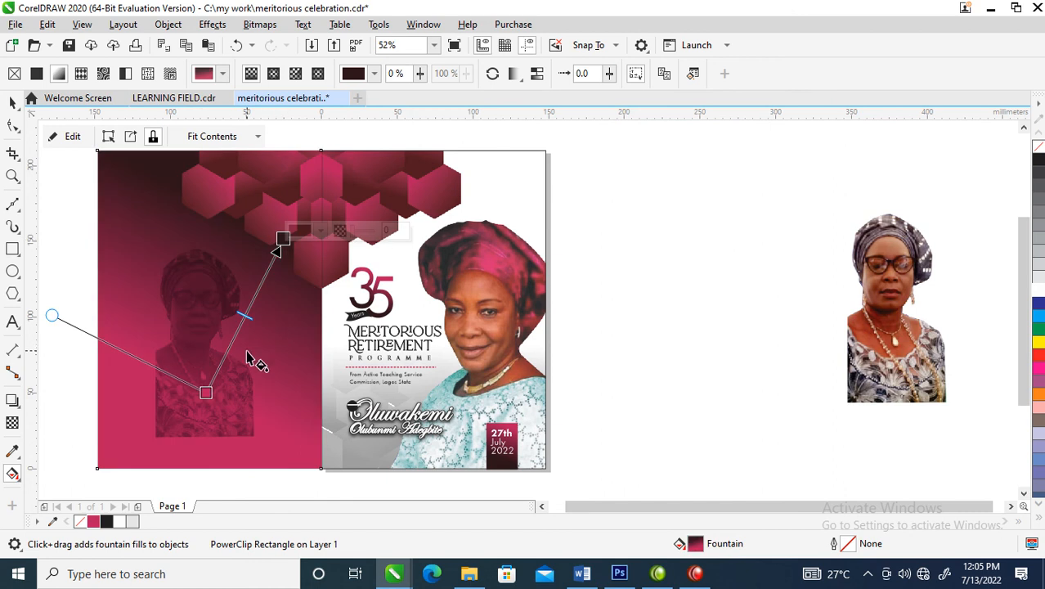
key(space)
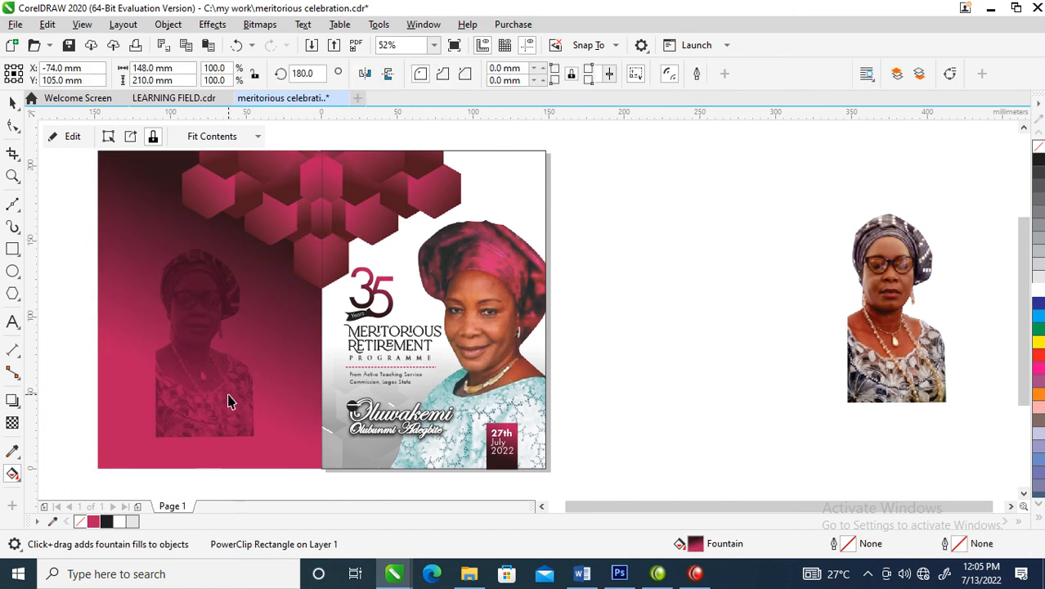
Step: PowerClip the grayscale portrait inside the back cover rectangle
click(227, 404)
drag(227, 406, 125, 299)
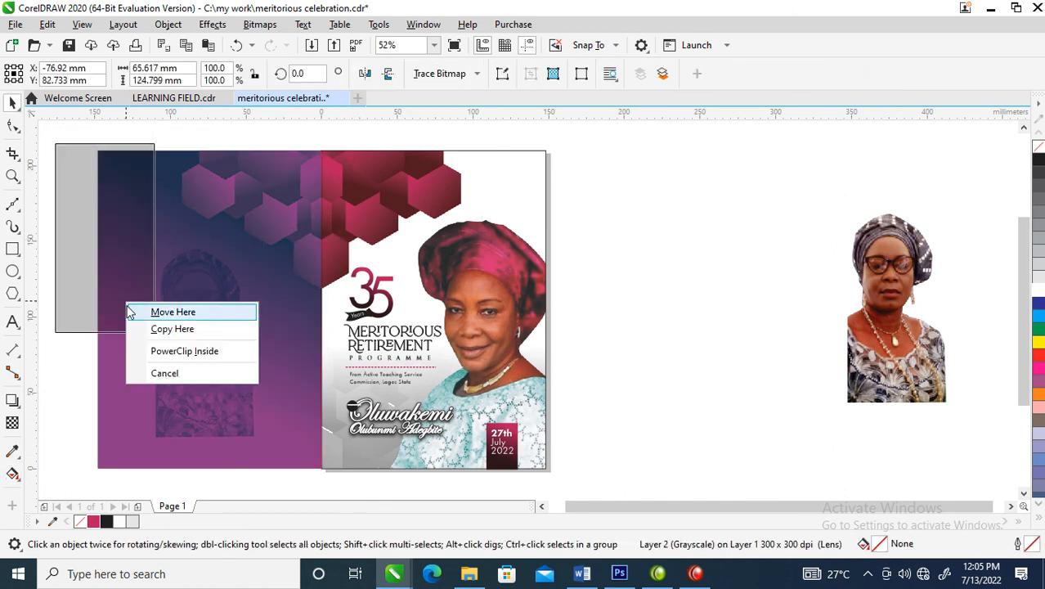
click(206, 353)
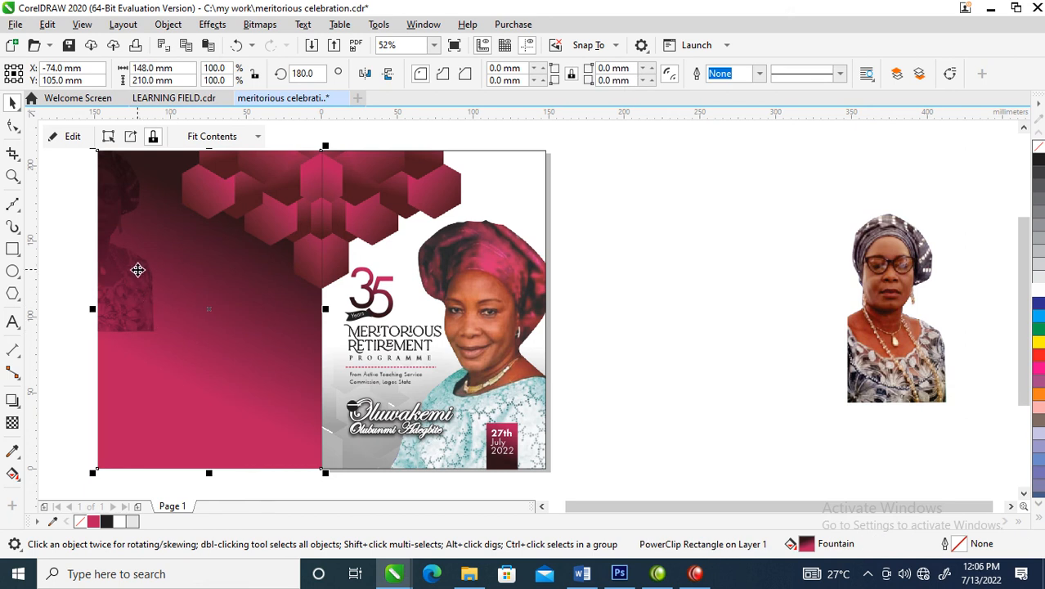
Step: Move the clipped portrait to the back cover's lower left corner and enlarge it to reach about two thirds of the cover's height
click(135, 282)
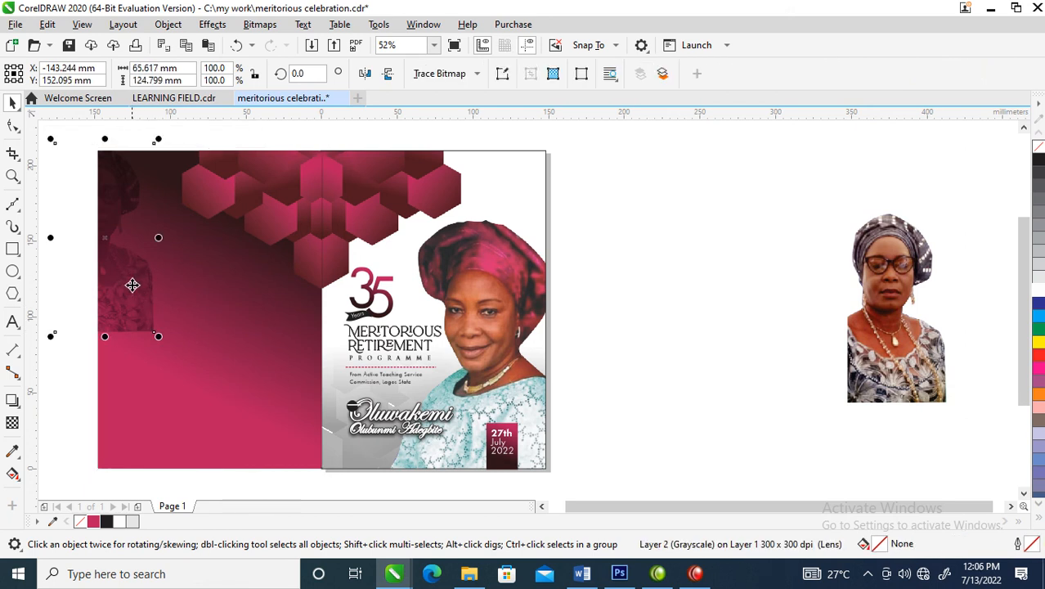
drag(133, 283, 167, 435)
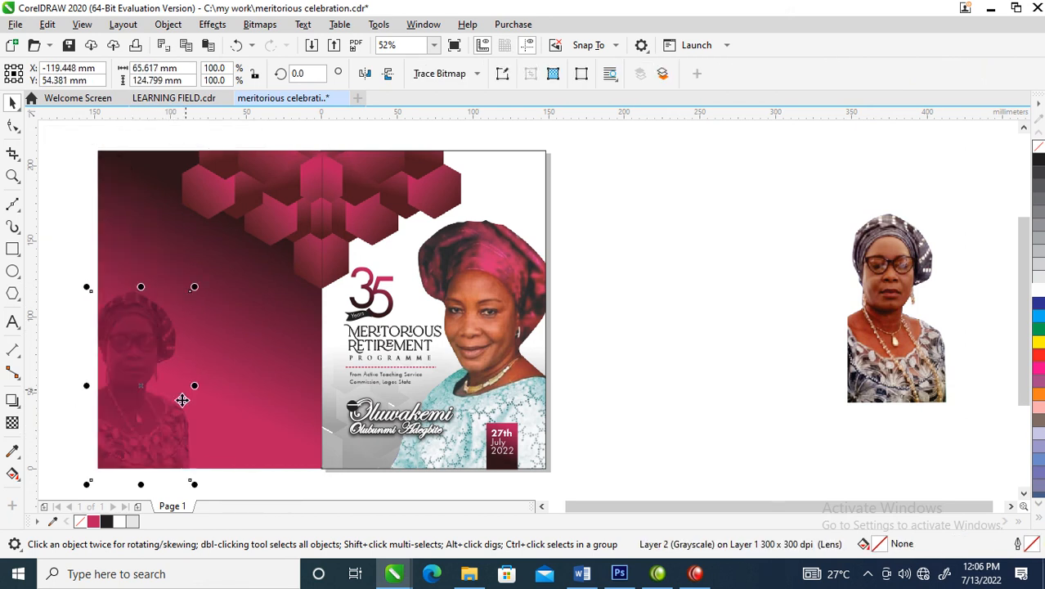
drag(197, 288, 229, 223)
drag(191, 390, 202, 422)
drag(239, 256, 250, 235)
click(683, 275)
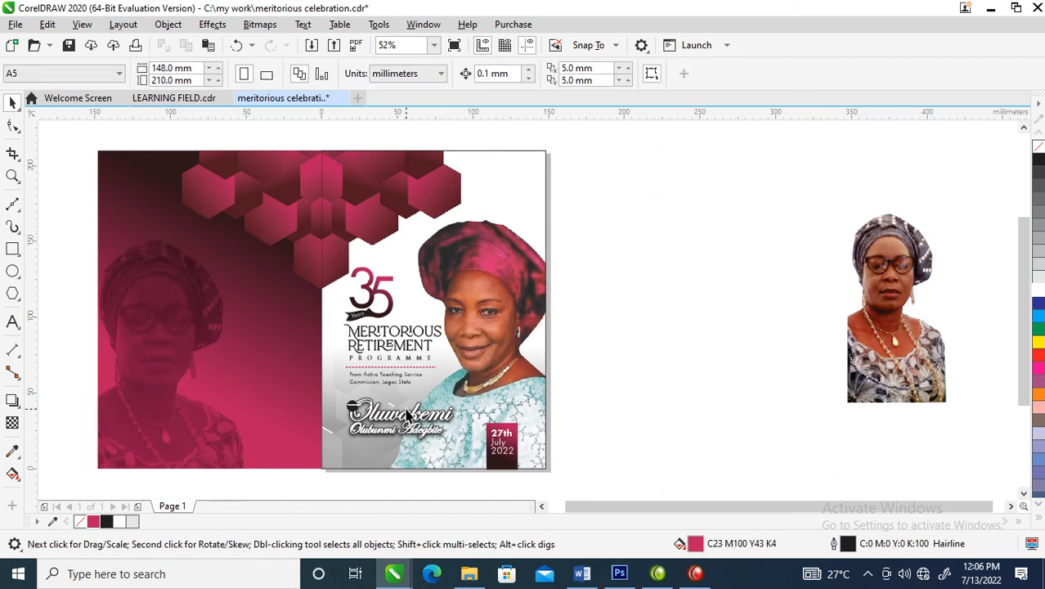
scroll(261, 246, down, 2)
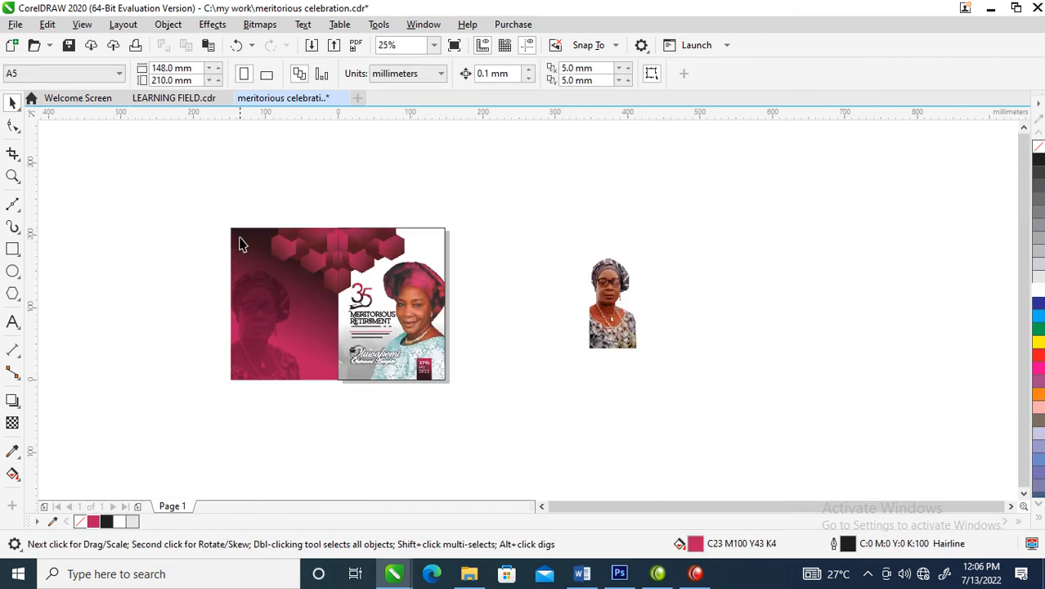
key(z)
drag(210, 213, 464, 393)
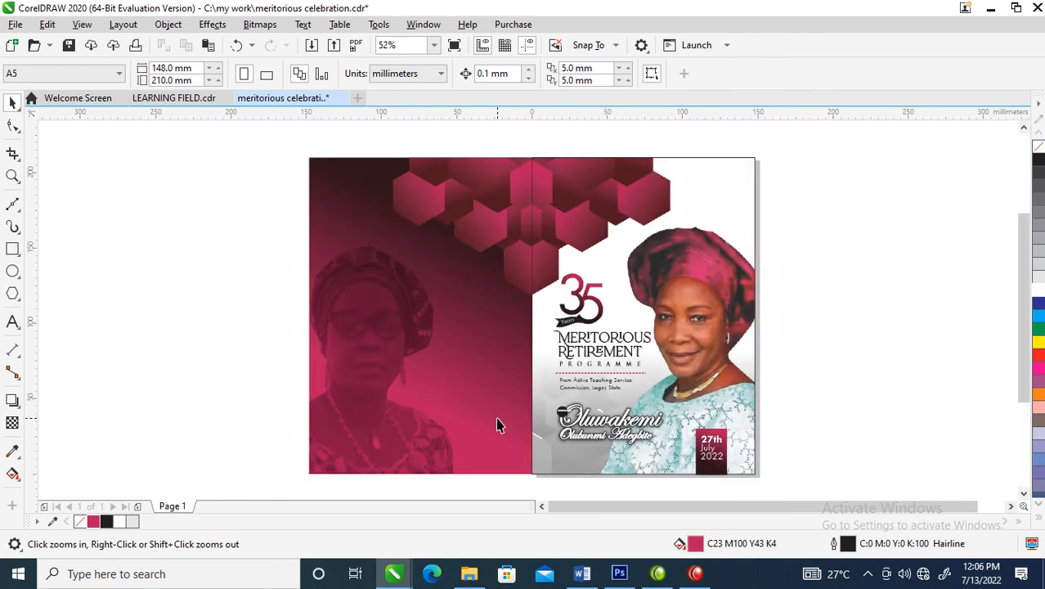